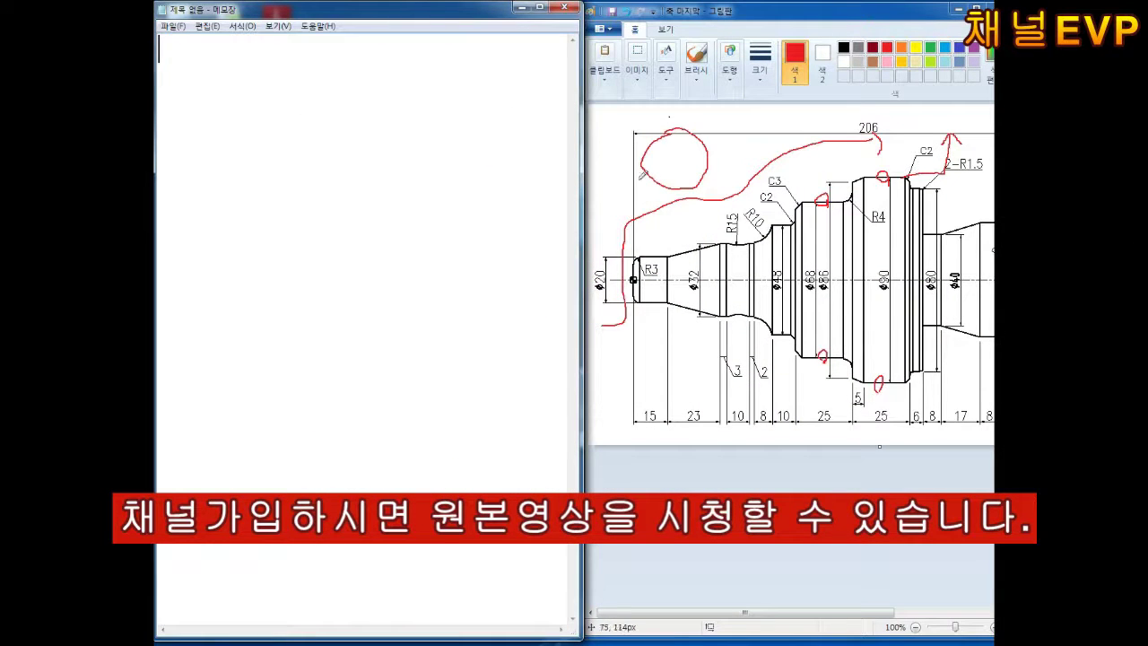
# Step: Sketch red notes (2mm box, 5mm, vertical strokes) on the shaft, then undo most of them
pyautogui.hotkey('ctrl', 'z')
pyautogui.hotkey('ctrl', 'z')
pyautogui.hotkey('ctrl', 'z')
pyautogui.moveTo(649, 183)
pyautogui.mouseDown()
pyautogui.moveTo(701, 204)
pyautogui.moveTo(761, 117)
pyautogui.moveTo(734, 180)
pyautogui.mouseUp()
pyautogui.moveTo(762, 115); pyautogui.dragTo(753, 195)
pyautogui.moveTo(820, 117); pyautogui.dragTo(812, 190)
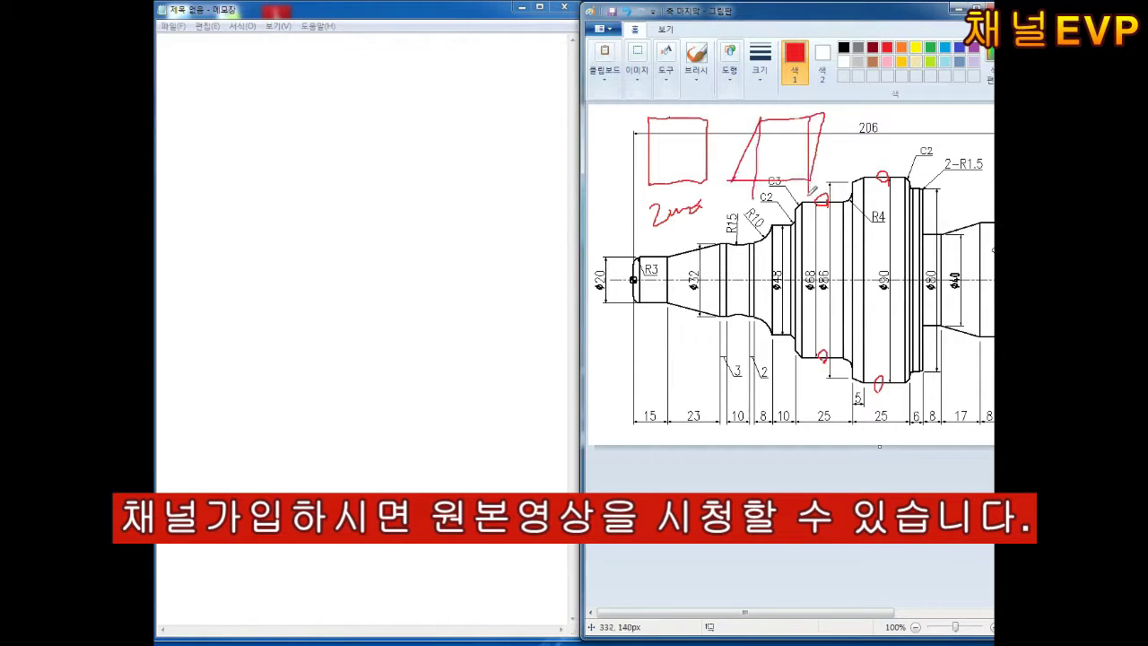
pyautogui.moveTo(606, 140)
pyautogui.mouseDown()
pyautogui.moveTo(637, 134)
pyautogui.moveTo(671, 150)
pyautogui.mouseUp()
pyautogui.moveTo(809, 165); pyautogui.dragTo(801, 203)
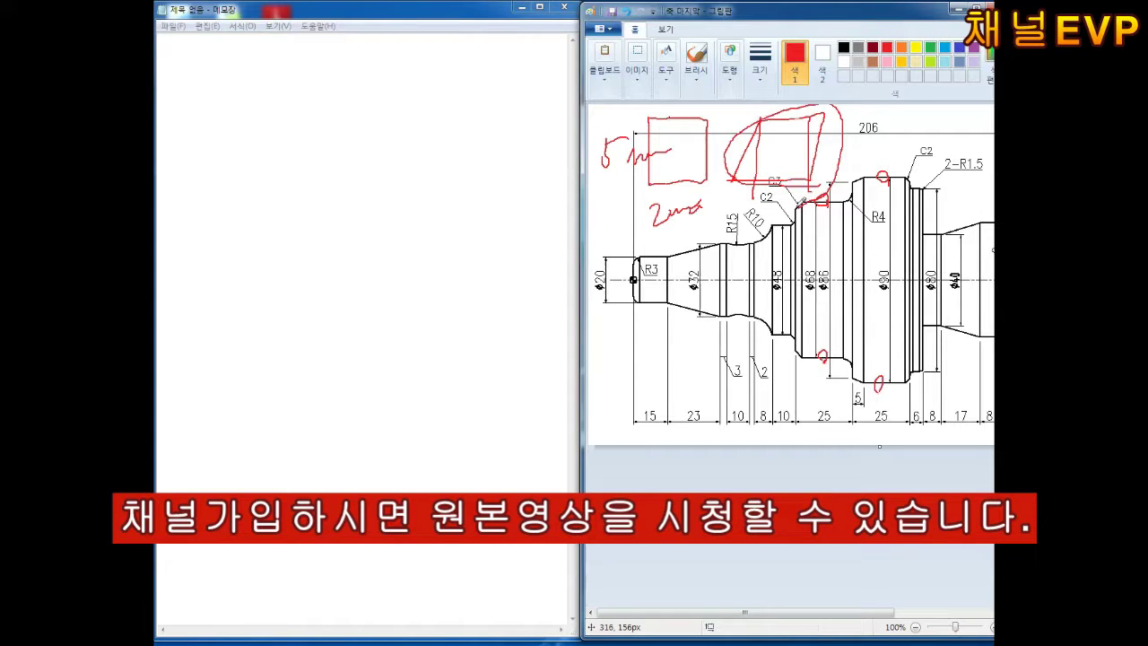
pyautogui.moveTo(708, 111)
pyautogui.mouseDown()
pyautogui.moveTo(706, 193)
pyautogui.moveTo(722, 213)
pyautogui.mouseUp()
pyautogui.moveTo(604, 202); pyautogui.dragTo(621, 190)
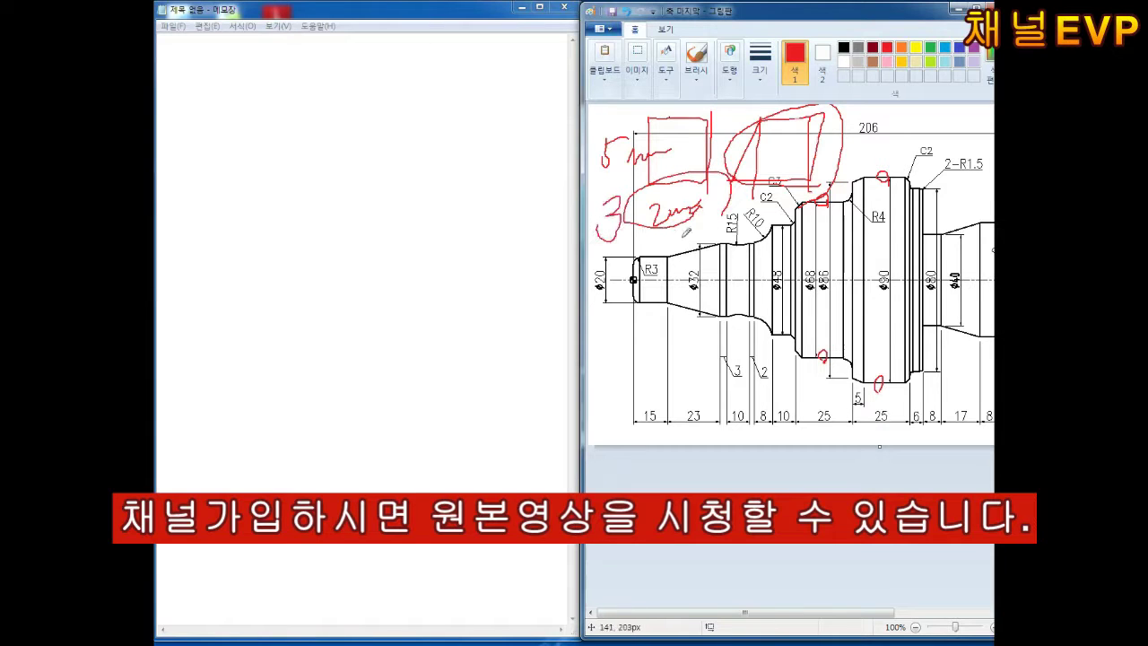
pyautogui.hotkey('ctrl', 'z')
pyautogui.hotkey('ctrl', 'z')
pyautogui.hotkey('ctrl', 'z')
pyautogui.hotkey('ctrl', 'z')
pyautogui.hotkey('ctrl', 'z')
pyautogui.hotkey('ctrl', 'z')
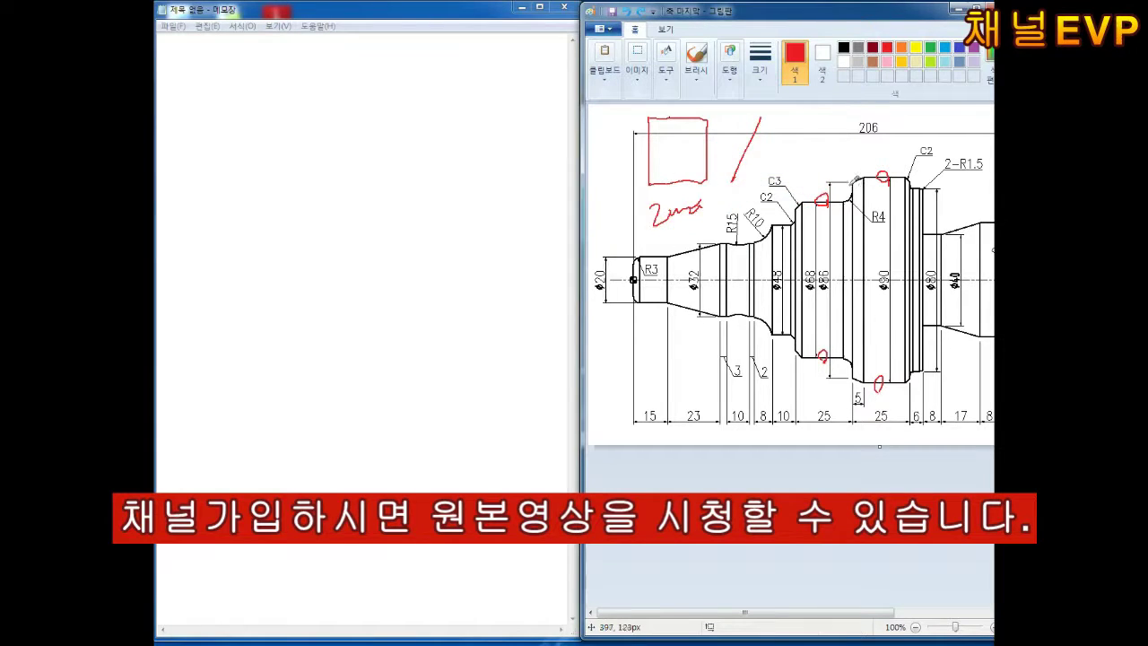
pyautogui.hotkey('ctrl', 'z')
pyautogui.hotkey('ctrl', 'z')
pyautogui.hotkey('ctrl', 'z')
pyautogui.hotkey('ctrl', 'z')
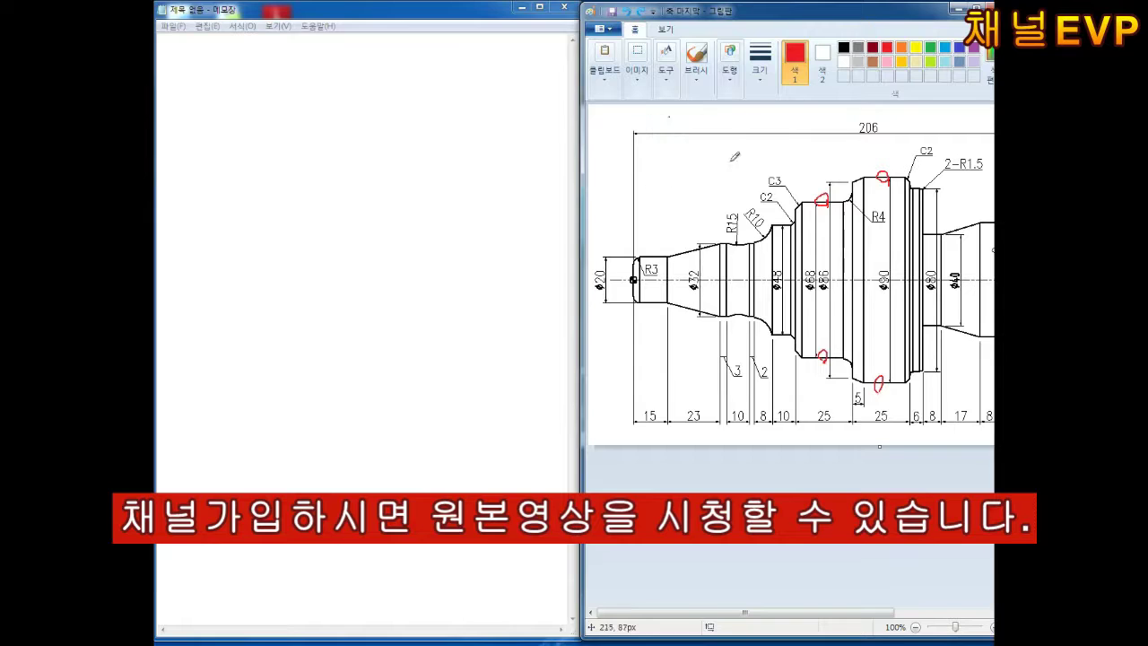
# Step: Type the '% nc프로그램 키판 직접입력' line and the '해서 가공 했음…' note into Notepad
pyautogui.click(248, 113)
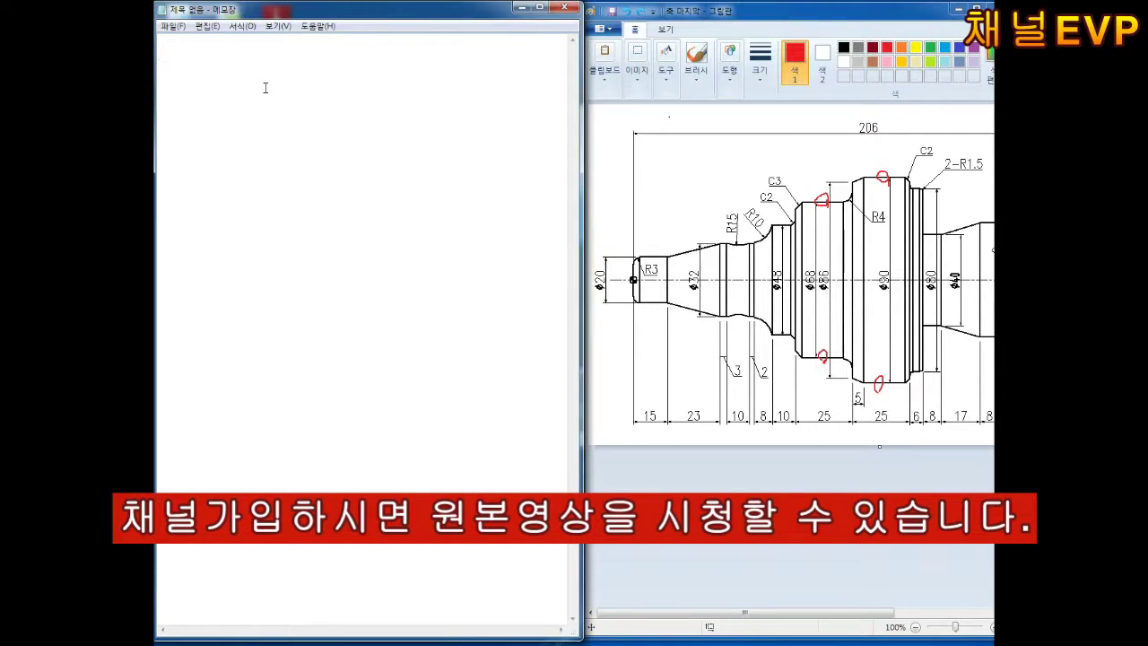
pyautogui.write('% nc프로그램 ')
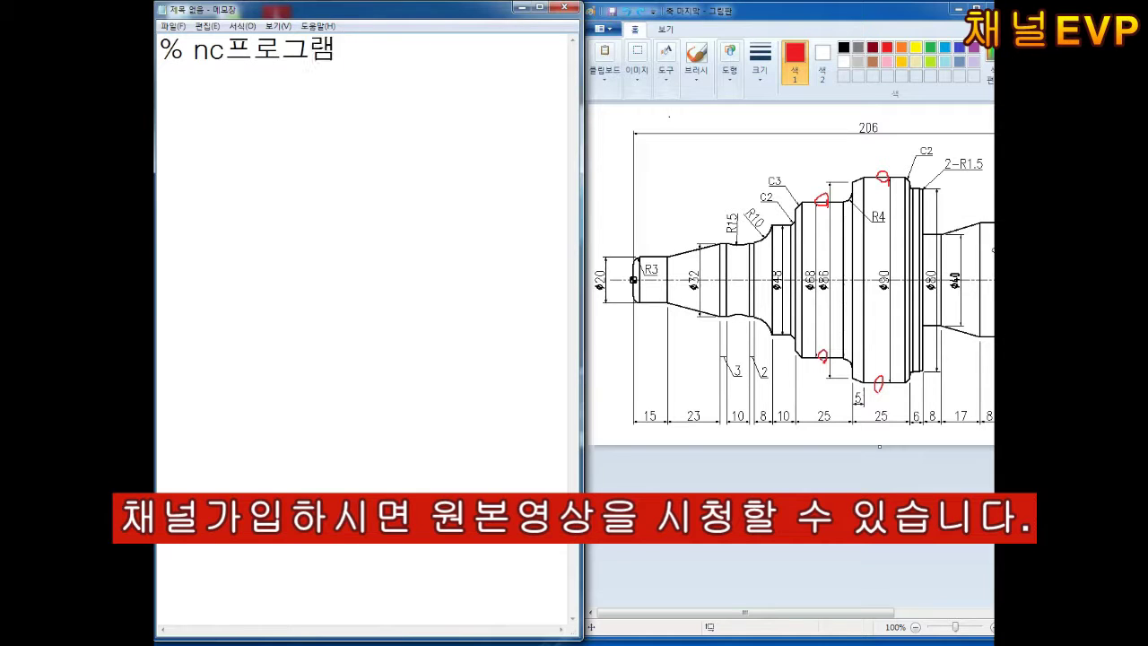
pyautogui.write('키판 직접이')
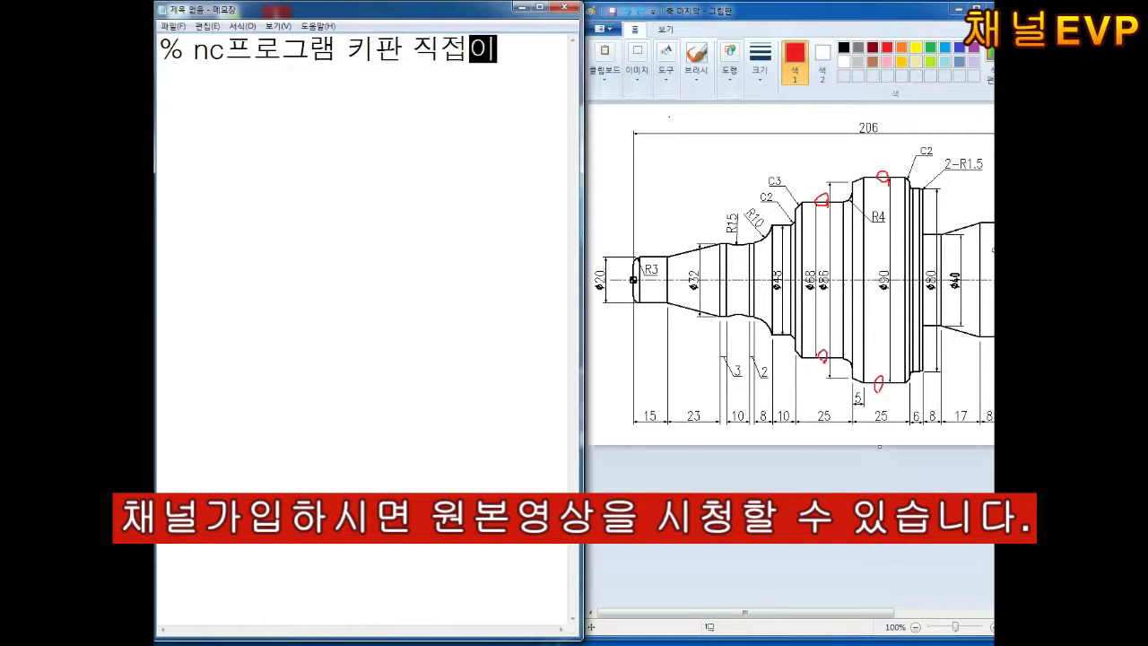
pyautogui.write('입력')
pyautogui.press('Return')
pyautogui.write('해서 가공 했음.')
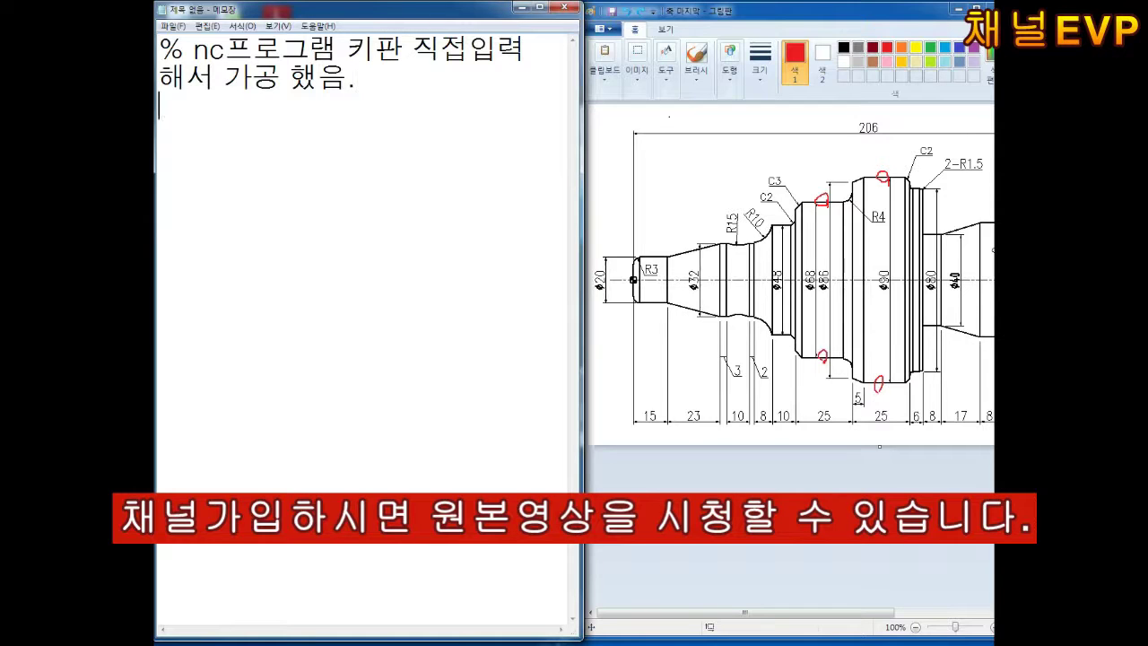
pyautogui.write('파일 지장 d')
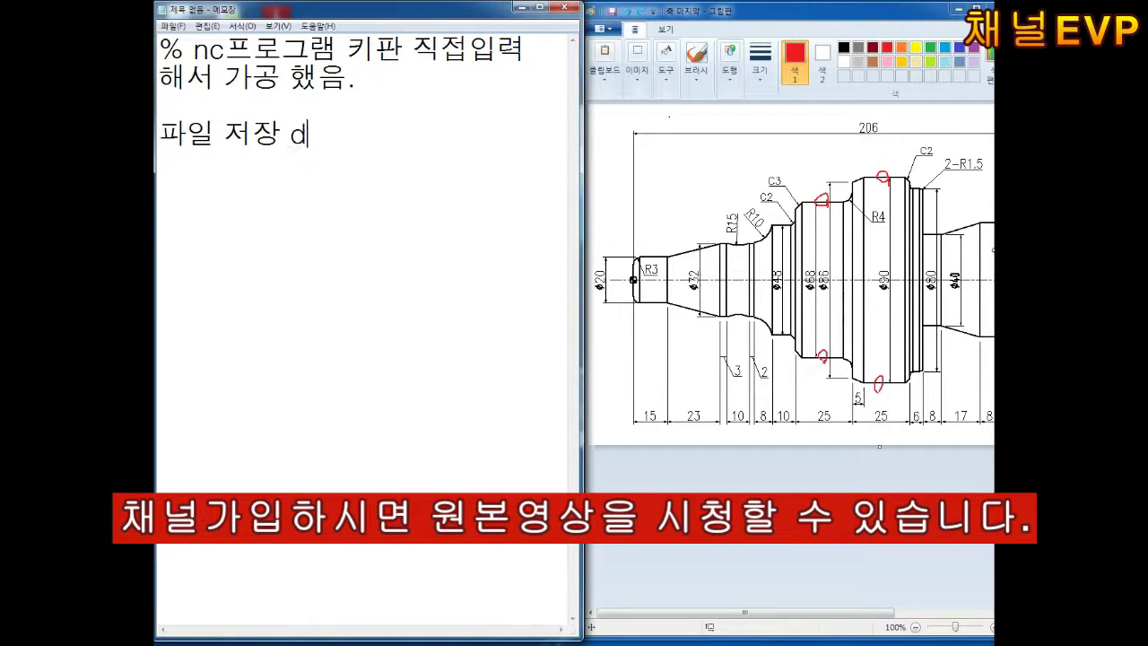
pyautogui.write('인터넷선으로 연결해서')
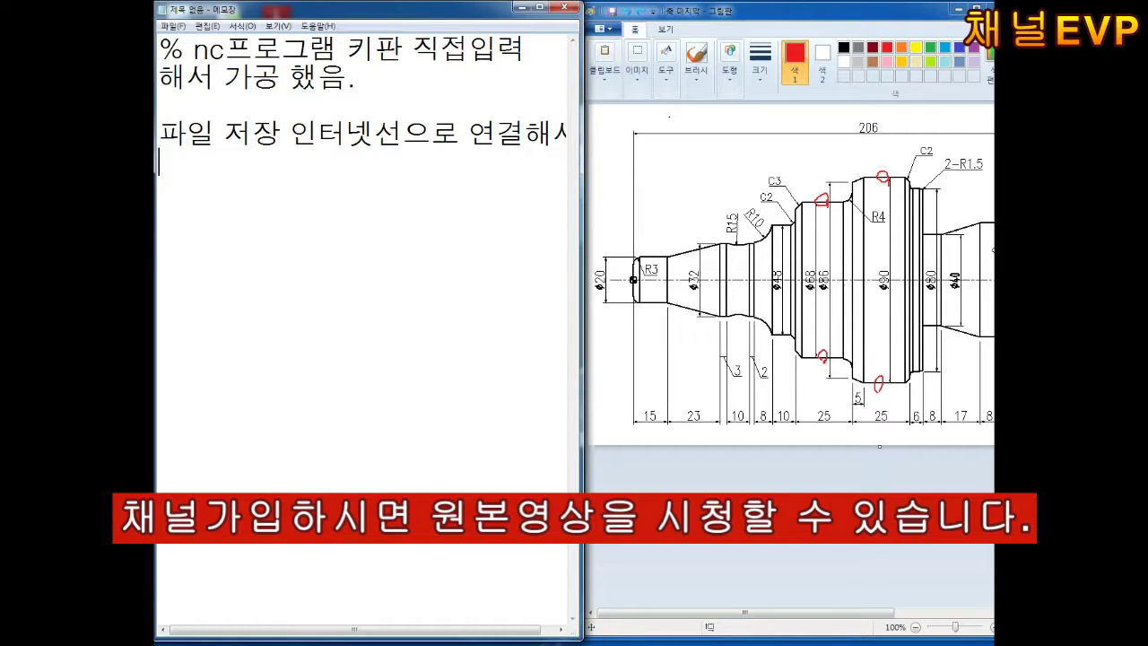
# Step: Change the first line to '%(시작과 끝 % 입력)' and delete the notes below it
pyautogui.press('Return')
pyautogui.press('BackSpace')
pyautogui.write('(시작과 끝 %dlqfu')
pyautogui.press('BackSpace')
pyautogui.press('BackSpace')
pyautogui.press('BackSpace')
pyautogui.press('Hangul')
pyautogui.write('입')
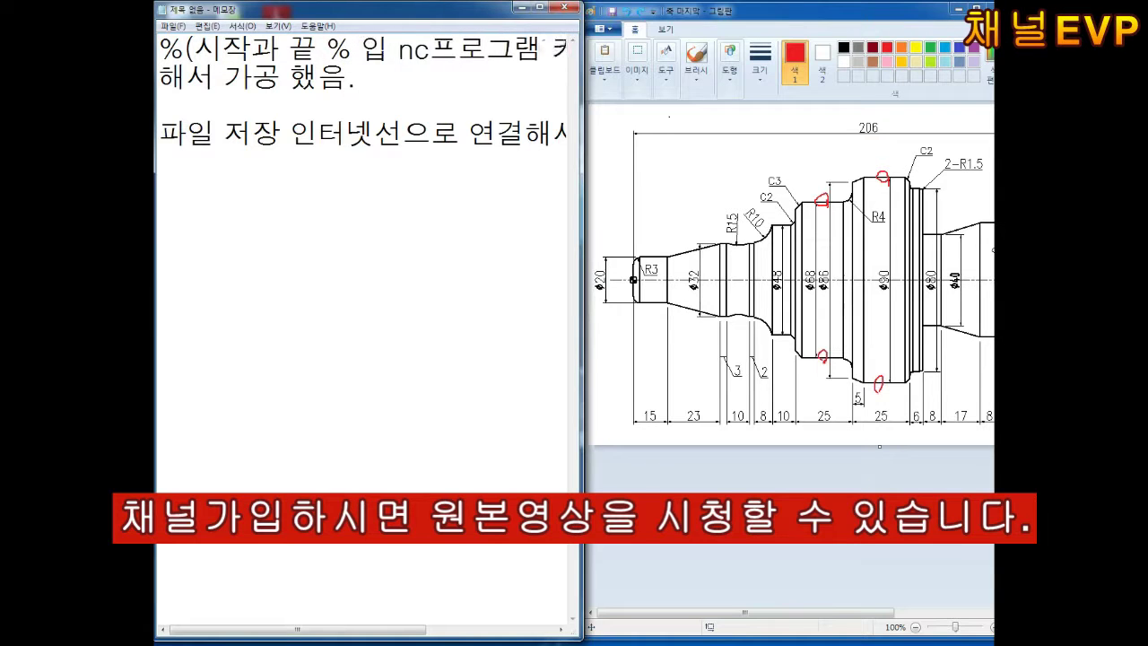
pyautogui.write('력)')
pyautogui.press('Return')
pyautogui.press('BackSpace')
pyautogui.press('BackSpace')
pyautogui.press('BackSpace')
pyautogui.press('BackSpace')
pyautogui.press('BackSpace')
pyautogui.press('BackSpace')
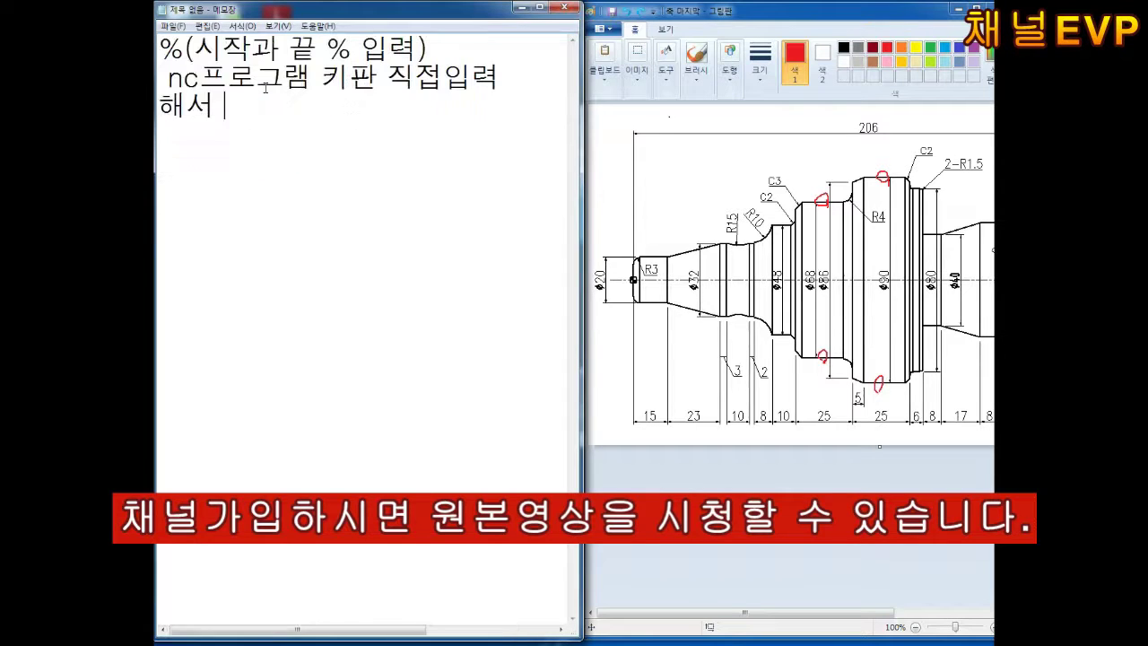
pyautogui.press('BackSpace')
pyautogui.press('BackSpace')
pyautogui.press('BackSpace')
pyautogui.press('BackSpace')
pyautogui.press('BackSpace')
pyautogui.press('BackSpace')
pyautogui.write('g')
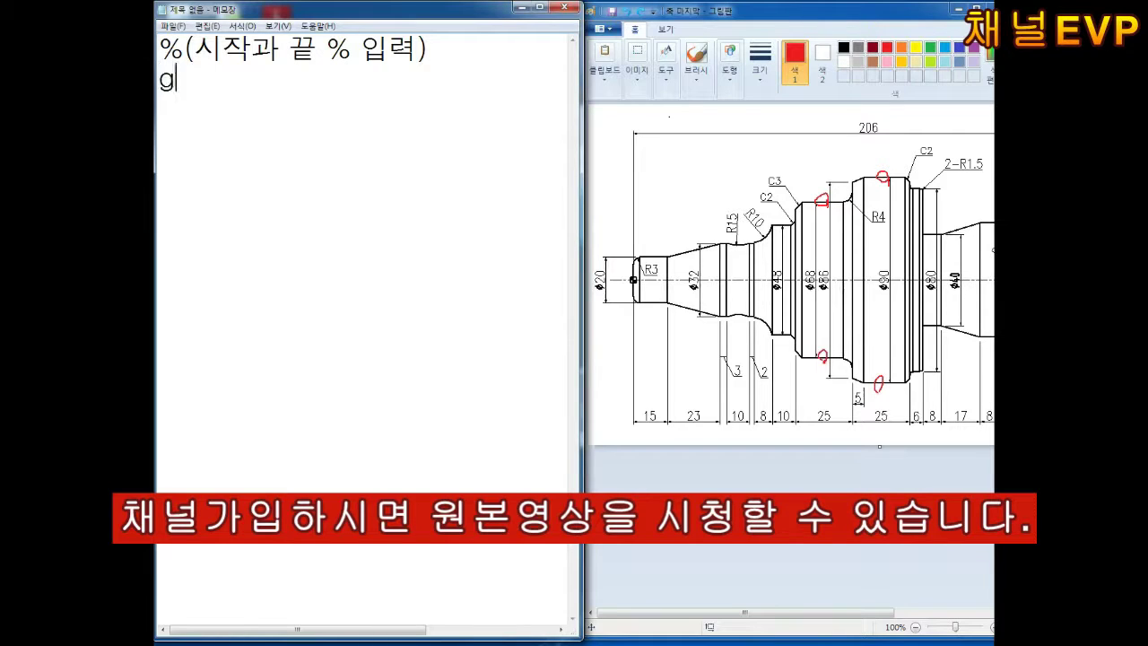
# Step: Enter the lines G28 U0. W0.;, T0101; and G50 S2000; on separate lines
pyautogui.write('G28 U0. W0.;')
pyautogui.press('Return')
pyautogui.write('T0101;')
pyautogui.press('Return')
pyautogui.write('G50 S2000')
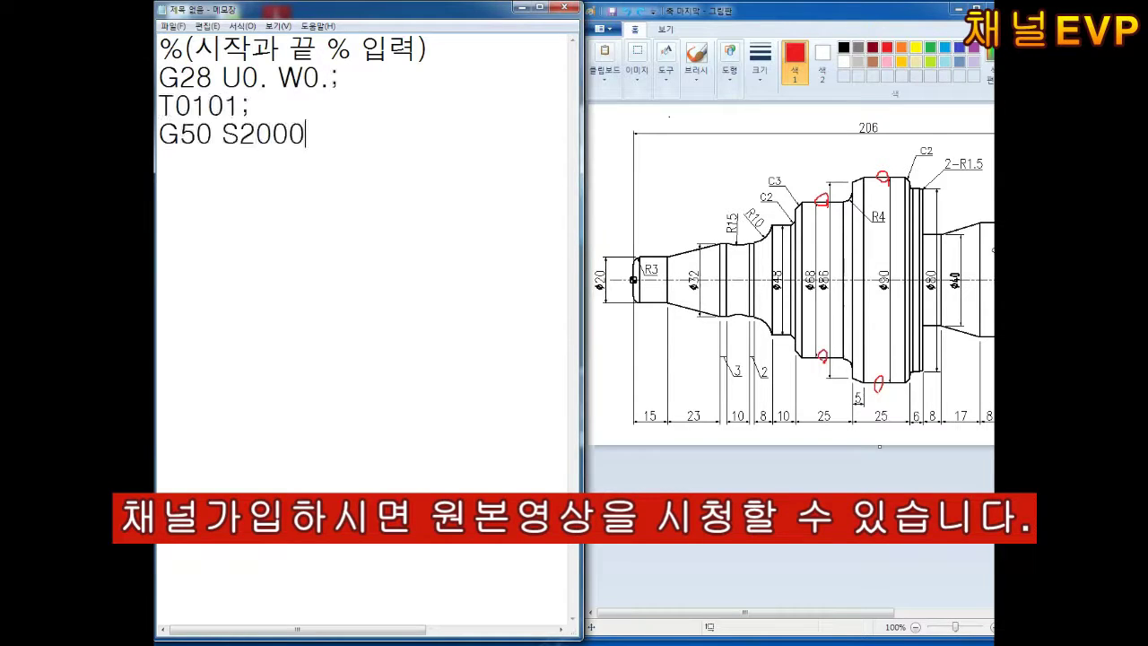
pyautogui.write(';')
pyautogui.press('Return')
# Step: Dismiss the system prompt and add the 공구이동경로 heading with 선반 description notes
pyautogui.click(477, 373)
pyautogui.write('공구이동경ㄹ')
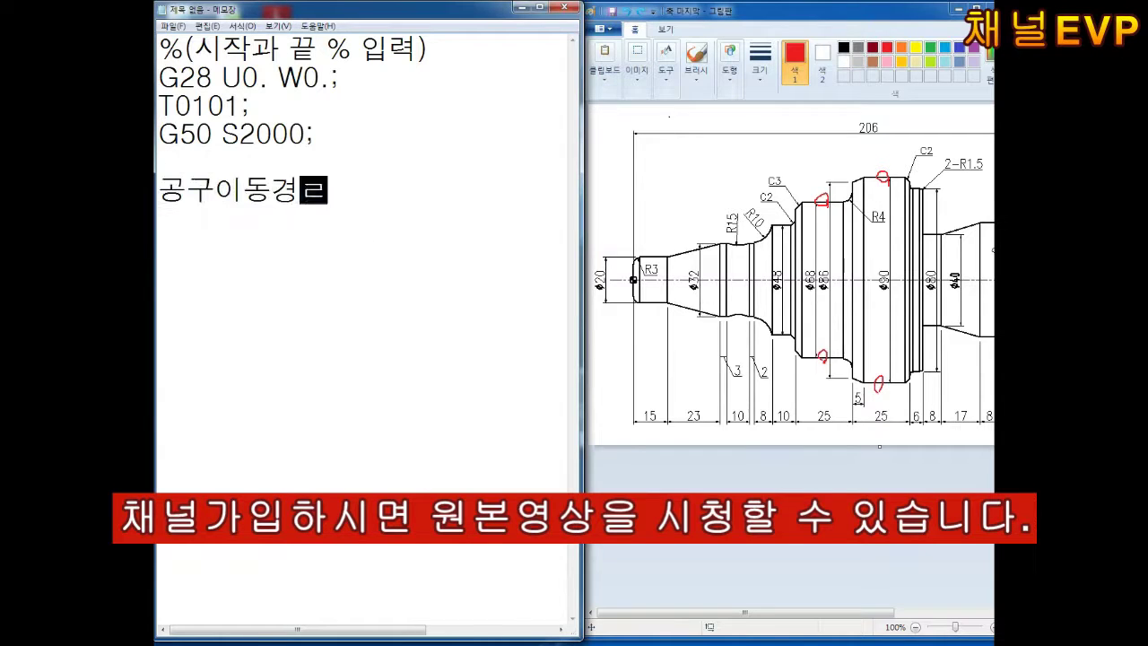
pyautogui.write('로')
pyautogui.press('Return')
pyautogui.write('선반')
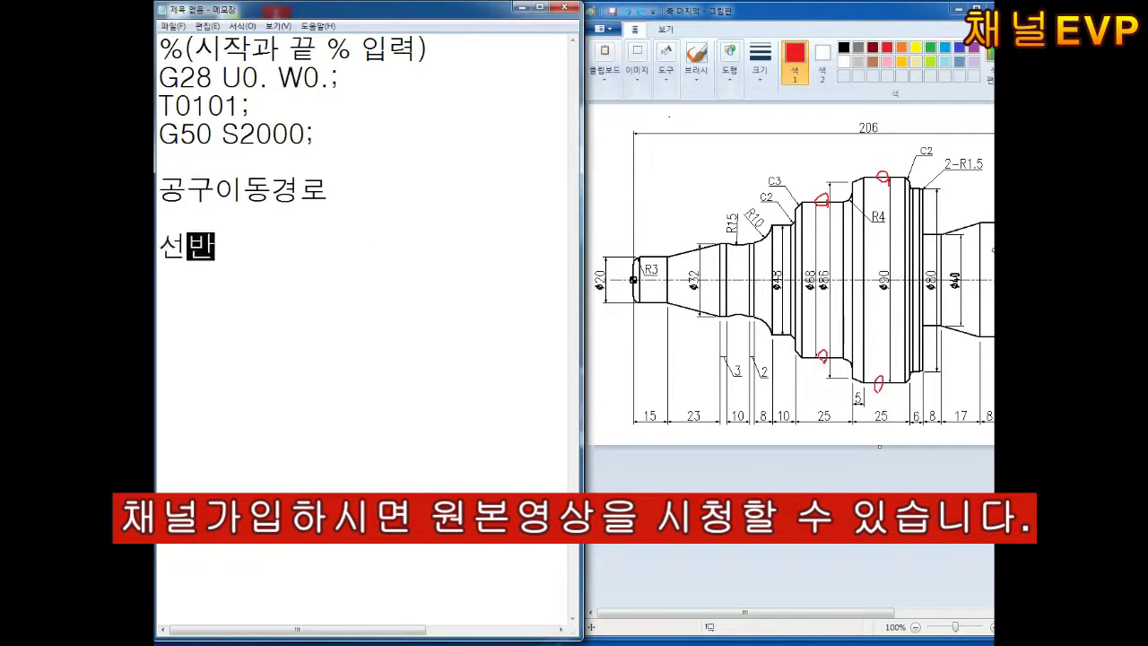
pyautogui.write(' 재료가 회전')
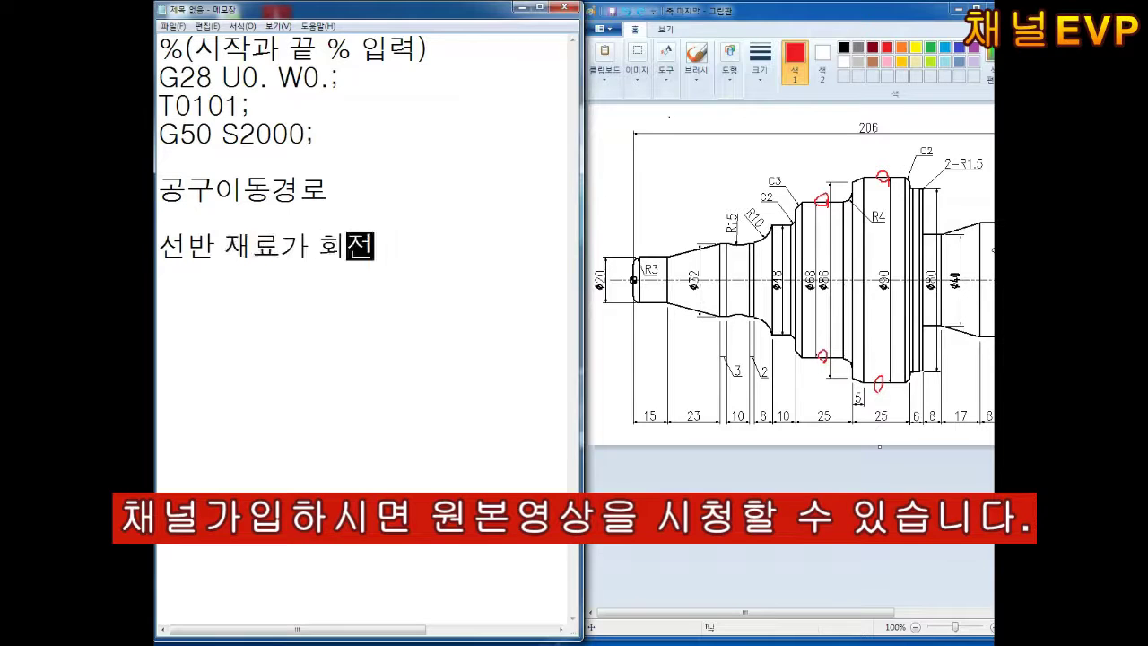
pyautogui.write('을')
pyautogui.press('Return')
pyautogui.write('공구가 이동하는 기계')
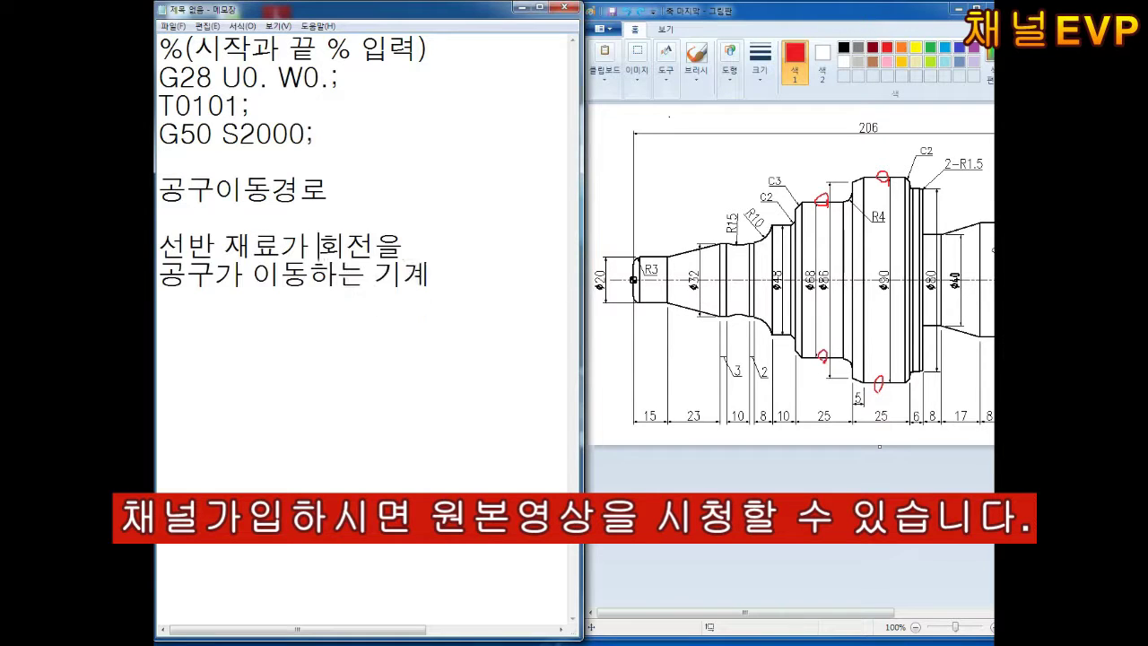
# Step: Open blank space under 공구이동경로 and list the codes G00 G01 G02 G03
pyautogui.press('Home')
pyautogui.press('Return')
pyautogui.press('Return')
pyautogui.press('Up')
pyautogui.press('Up')
pyautogui.press('Up')
pyautogui.press('End')
pyautogui.press('Delete')
pyautogui.press('Home')
pyautogui.press('Return')
pyautogui.press('Return')
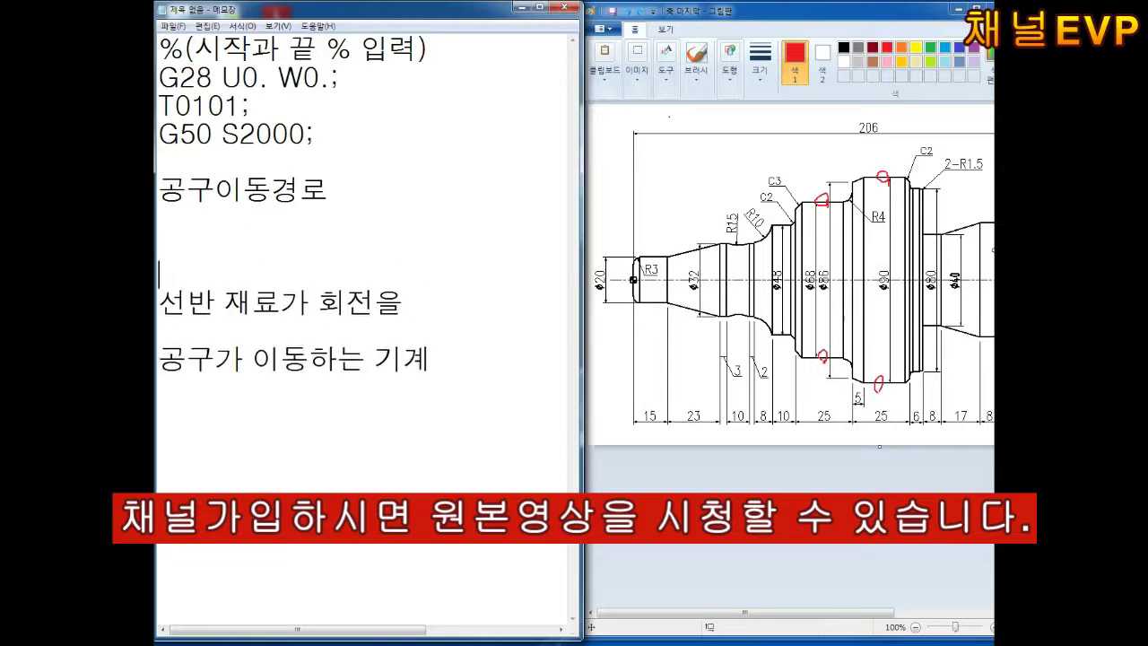
pyautogui.press('Return')
pyautogui.press('Up')
pyautogui.press('Up')
pyautogui.press('Up')
pyautogui.write('G')
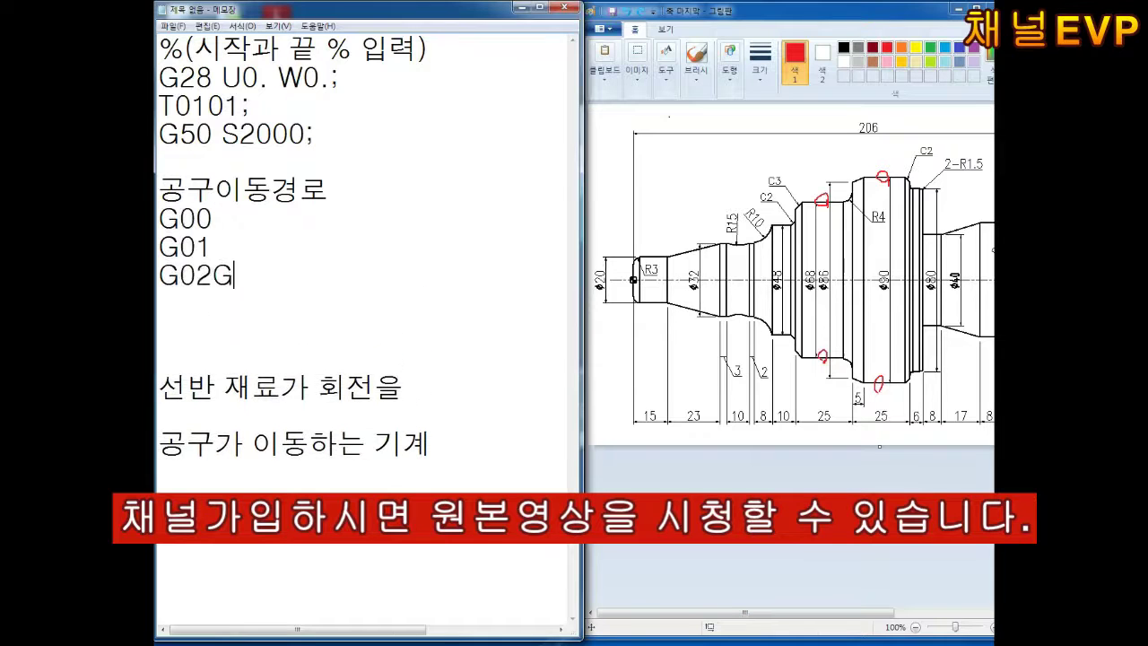
pyautogui.write('00 G01 G02 G03')
# Step: Annotate G01 with '그룹 1번' and add the line 'G00 G01 ;'
pyautogui.press('Up')
pyautogui.press('Up')
pyautogui.press('Left')
pyautogui.press('End')
pyautogui.press('Tab')
pyautogui.write('그룹 1')
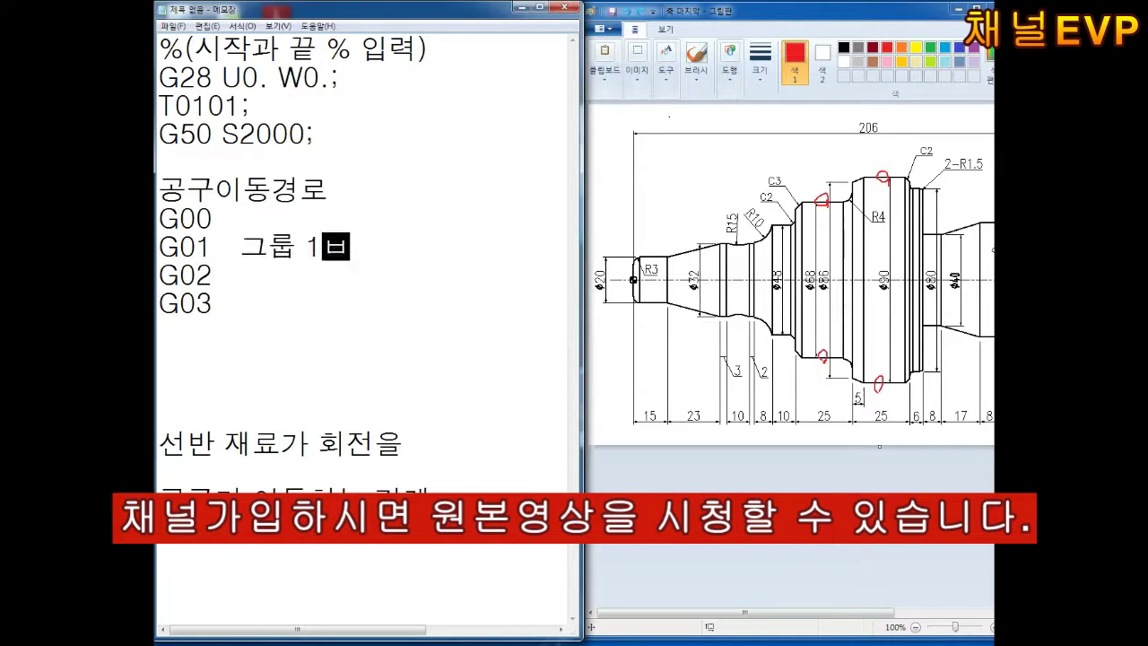
pyautogui.write('번')
pyautogui.press('Down')
pyautogui.press('Down')
pyautogui.press('Down')
pyautogui.write('G00 G01 ;')
pyautogui.press('Return')
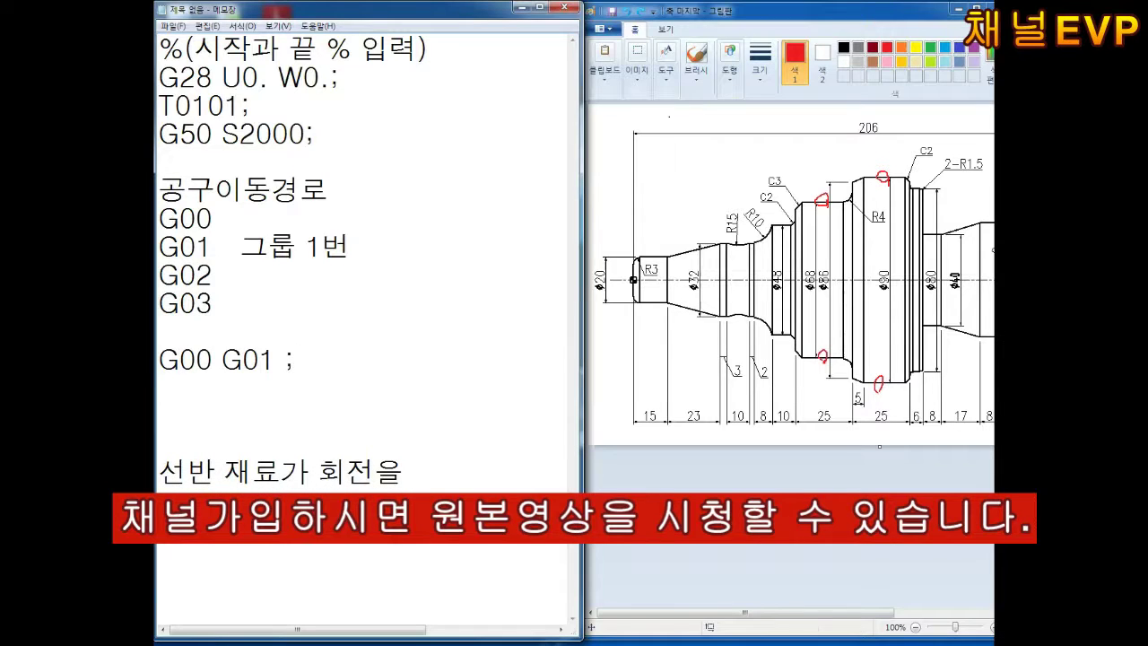
# Step: Mark the line as '*G00 *G01 ;', add G00 and G01 lines, and insert blank lines above 공구이동경로
pyautogui.write('*')
pyautogui.press('Right')
pyautogui.press('Right')
pyautogui.press('Right')
pyautogui.write('*')
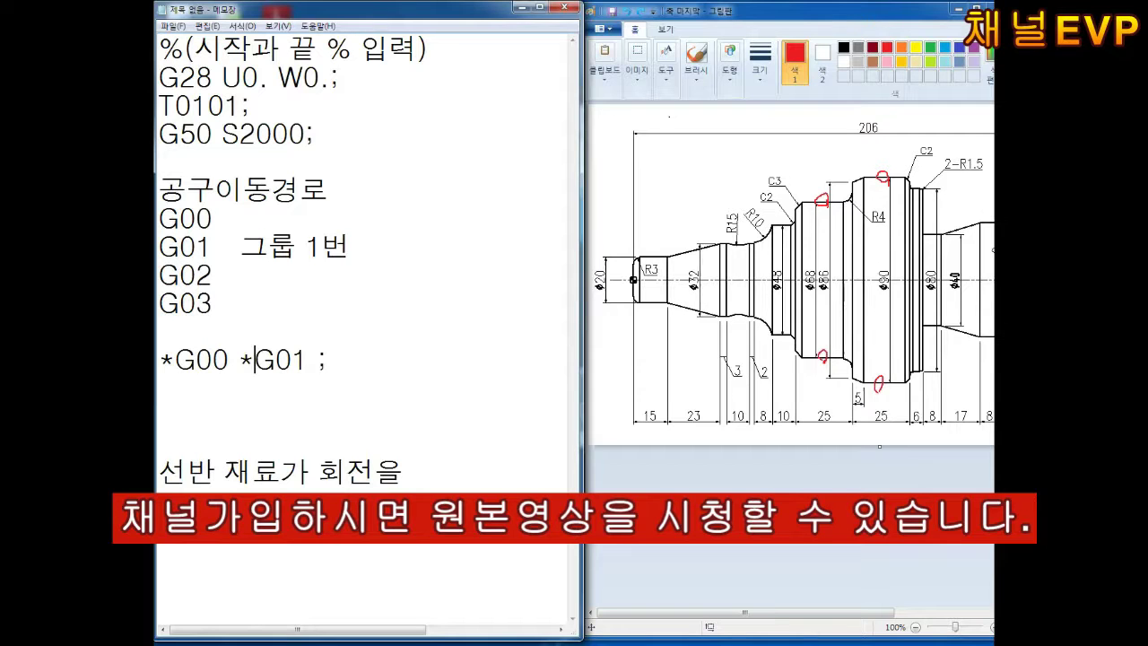
pyautogui.press('Return')
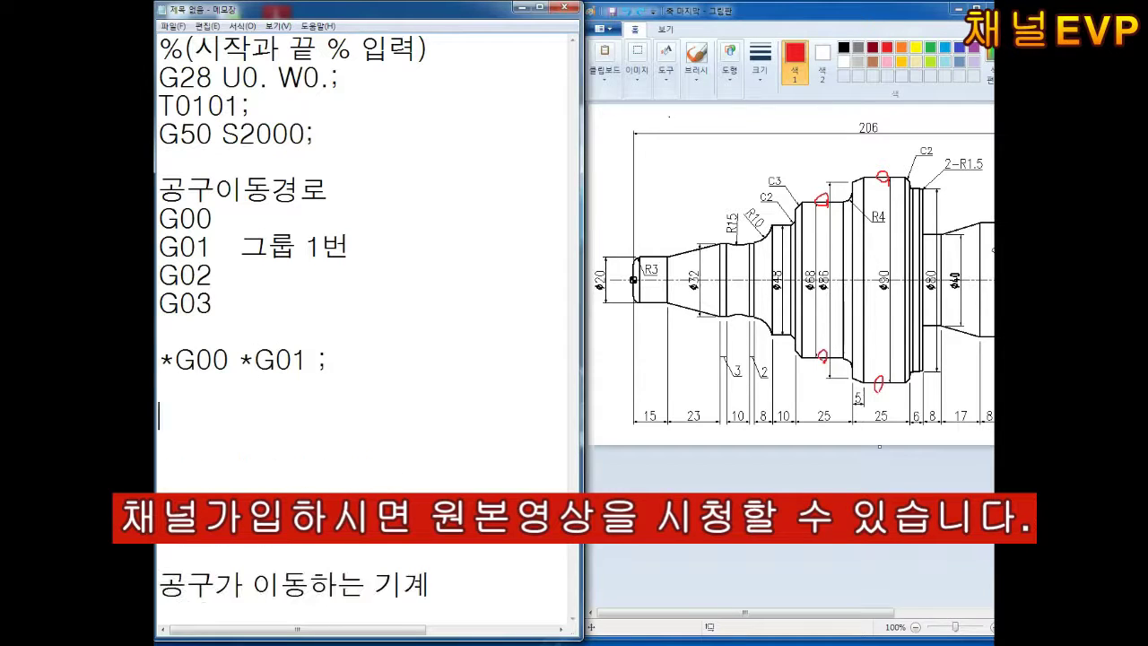
pyautogui.write('G00')
pyautogui.press('Return')
pyautogui.press('Return')
pyautogui.write('G01')
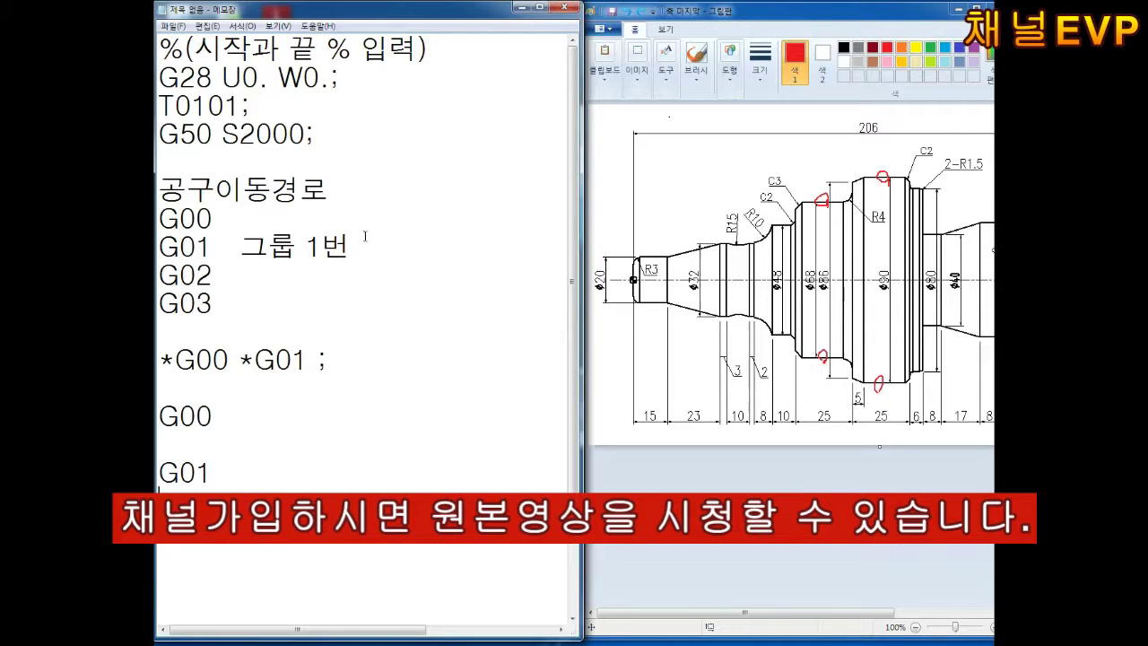
pyautogui.press('Up')
pyautogui.press('Up')
pyautogui.press('Up')
pyautogui.press('Return')
pyautogui.press('Return')
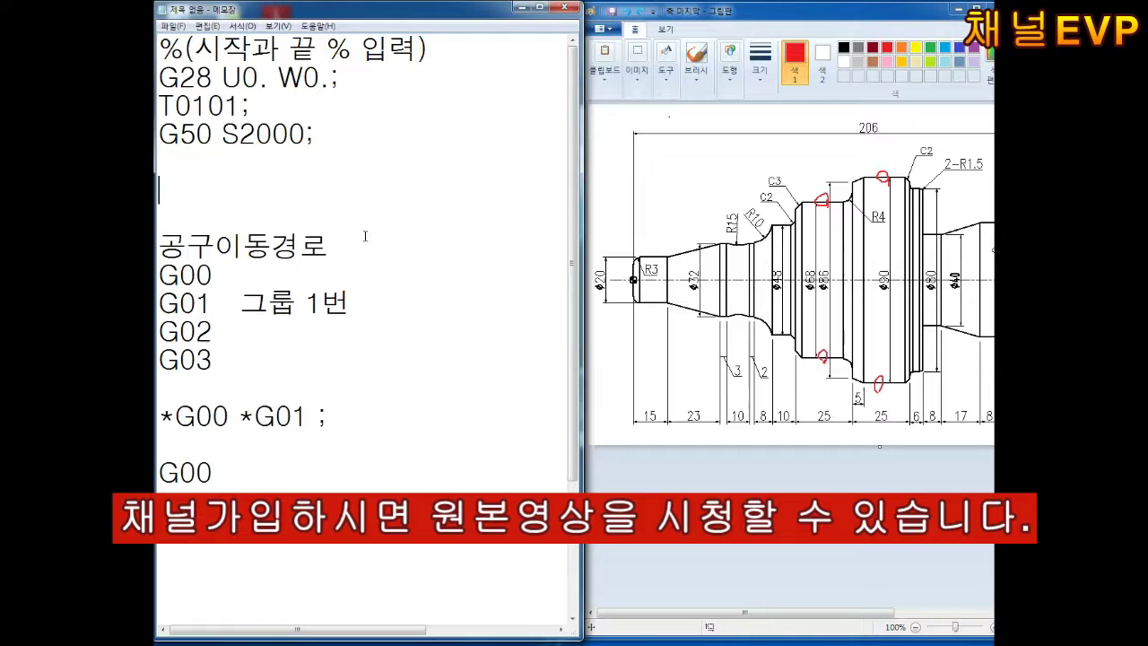
# Step: Type NC언어, then delete it along with the lower block of explanatory notes
pyautogui.write('NC언어')
pyautogui.press('Return')
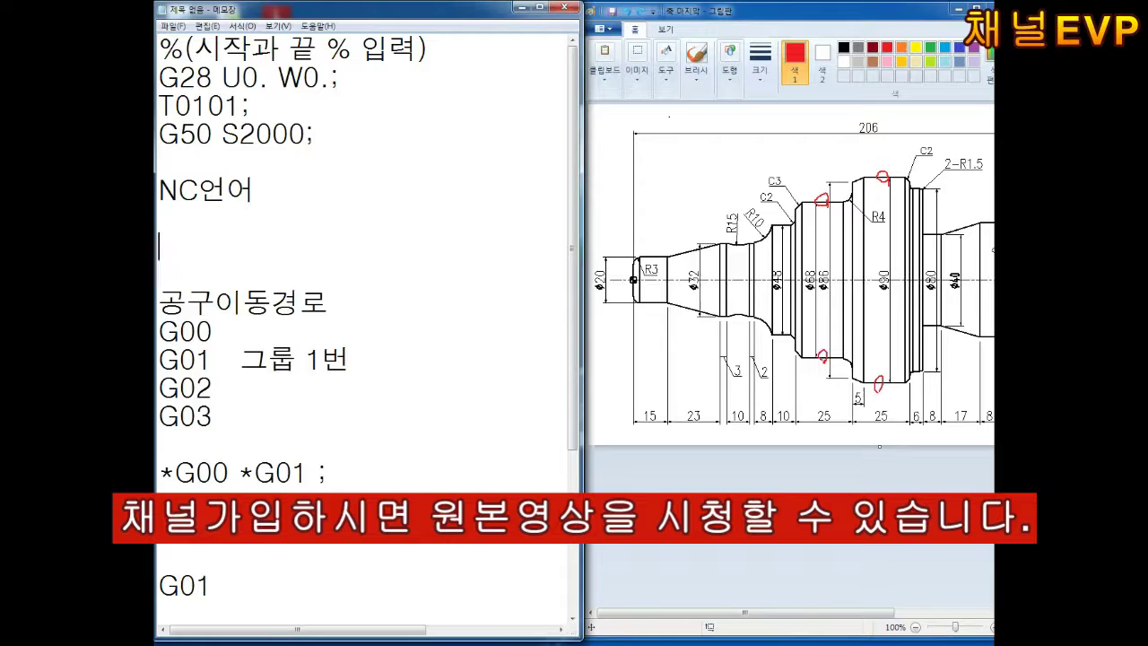
pyautogui.moveTo(216, 587); pyautogui.dragTo(157, 300)
pyautogui.press('Delete')
pyautogui.hotkey('shift', 'Down')
pyautogui.press('Delete')
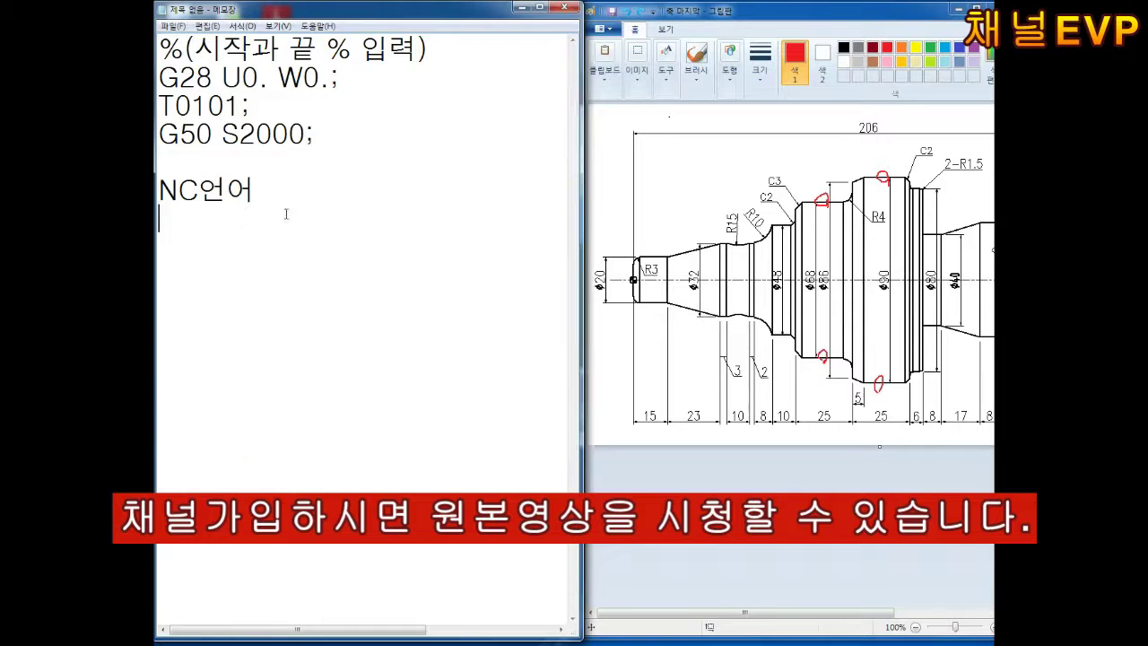
pyautogui.moveTo(158, 178); pyautogui.dragTo(257, 204)
pyautogui.press('Delete')
# Step: Add a G30 line below G28 U0. W0.; and insert blank lines above the G28 line
pyautogui.press('Down')
pyautogui.press('Return')
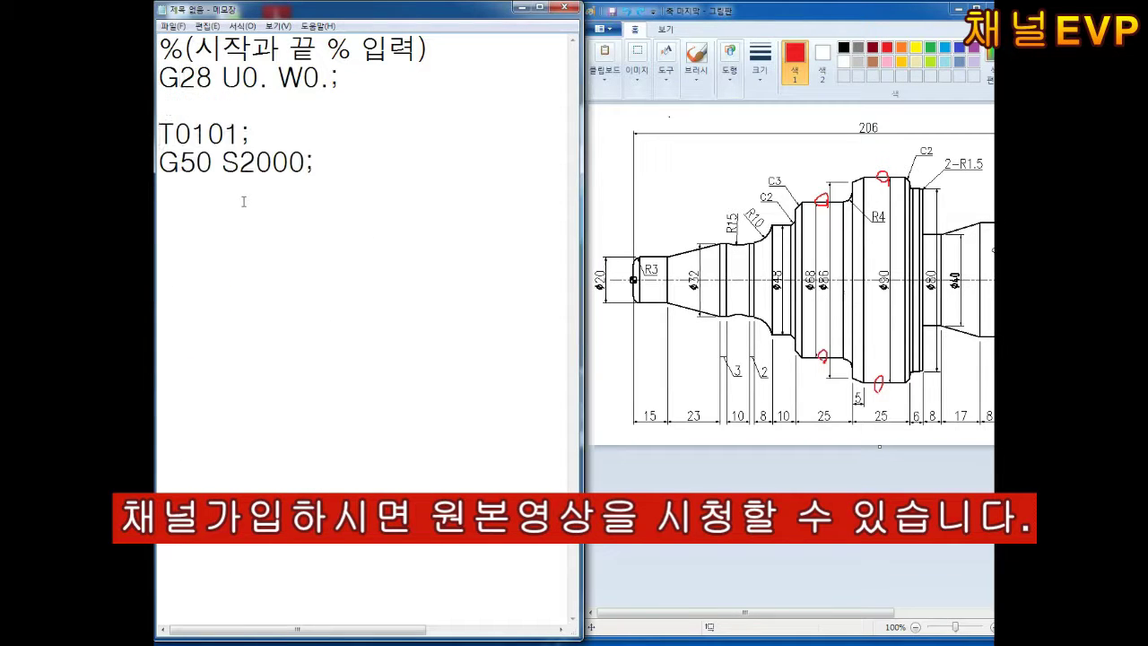
pyautogui.press('Up')
pyautogui.write('G30')
pyautogui.press('Up')
pyautogui.press('Home')
pyautogui.press('Return')
pyautogui.press('Return')
pyautogui.press('End')
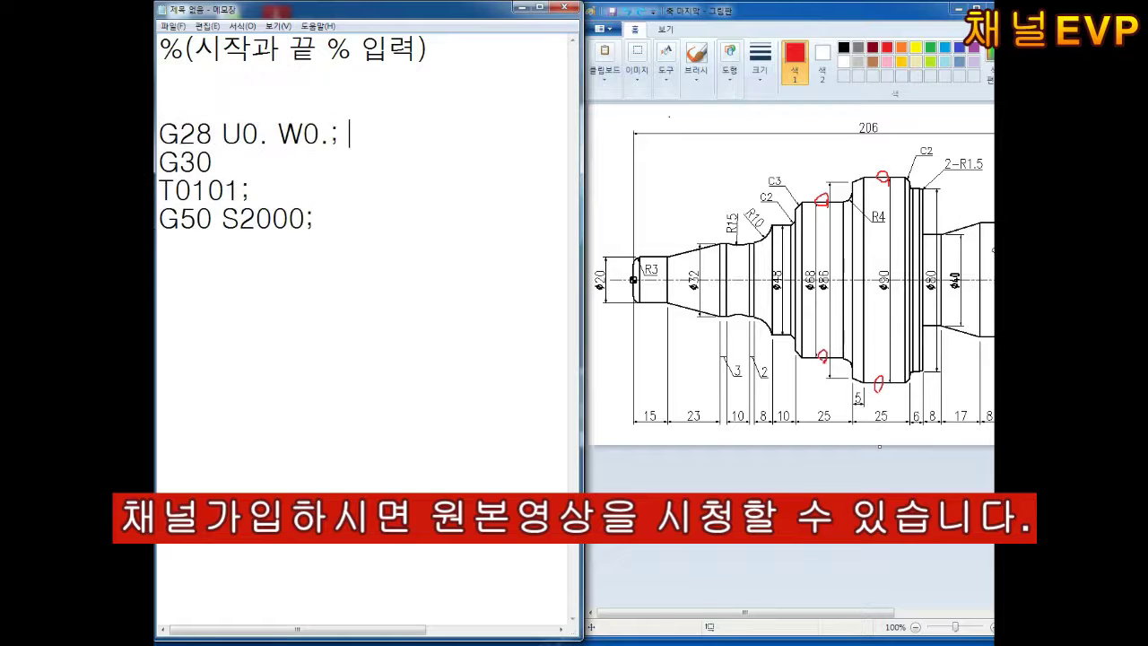
# Step: Comment the G28 line as (기계원점복귀)
pyautogui.write('기계좌표')
pyautogui.press('BackSpace')
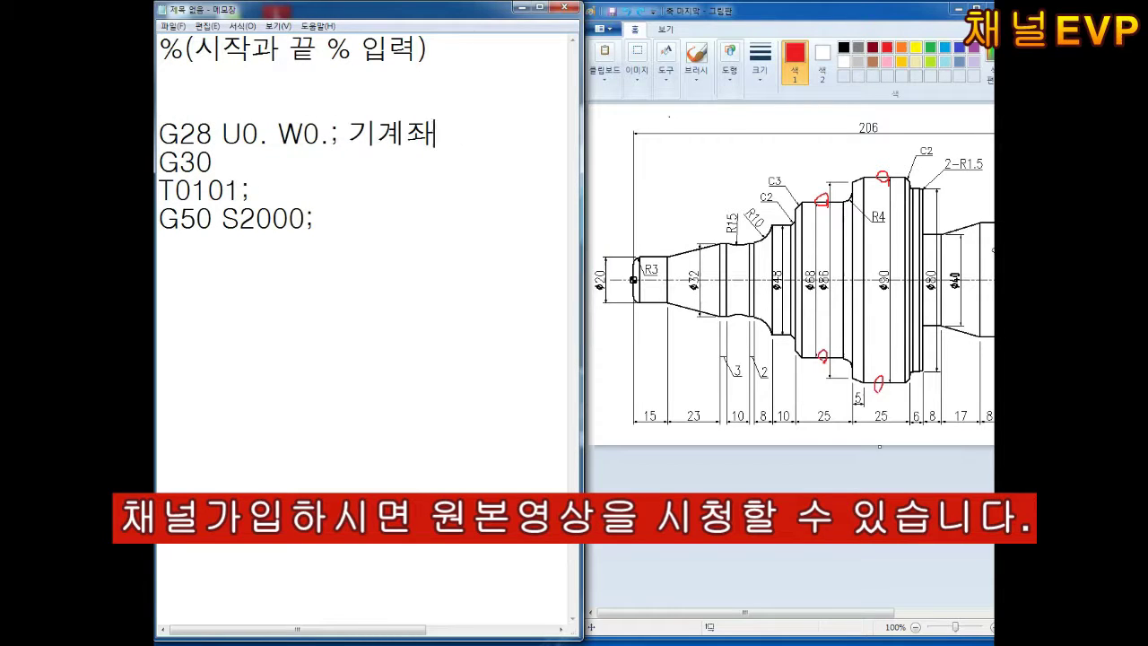
pyautogui.press('BackSpace')
pyautogui.write('원점복귀')
pyautogui.press('Left')
pyautogui.press('Left')
pyautogui.write('(')
pyautogui.press('End')
pyautogui.write(')')
pyautogui.press('Return')
pyautogui.press('Return')
pyautogui.press('Return')
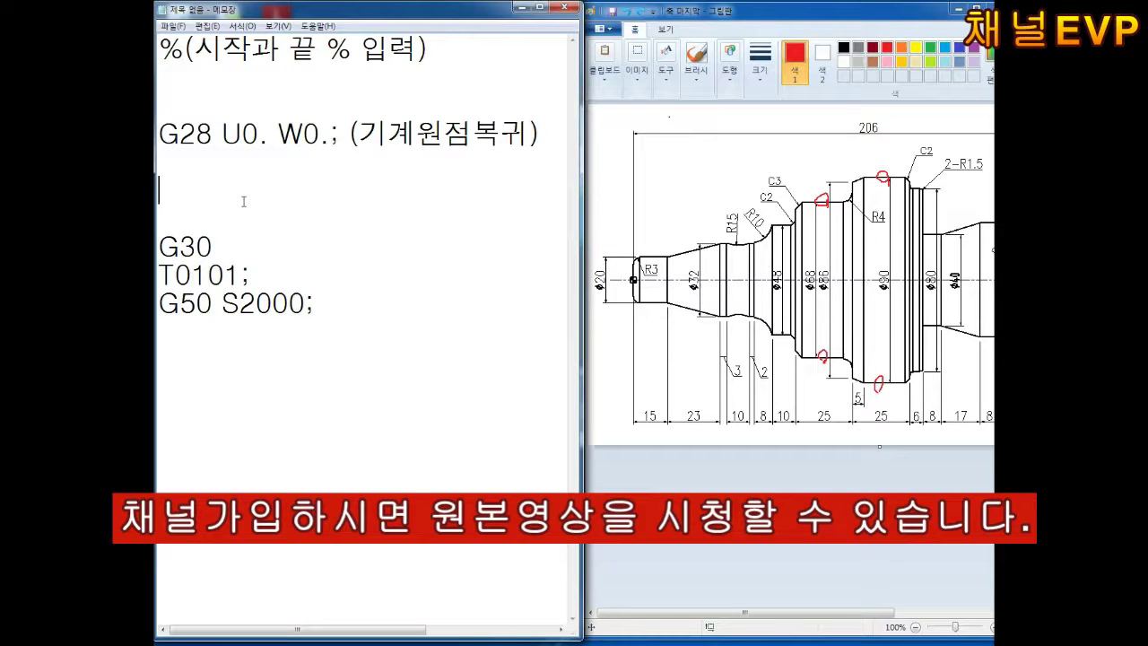
# Step: Type the note '전원ON 수동 기계원점복귀' followed by a blank line
pyautogui.write('전원OH')
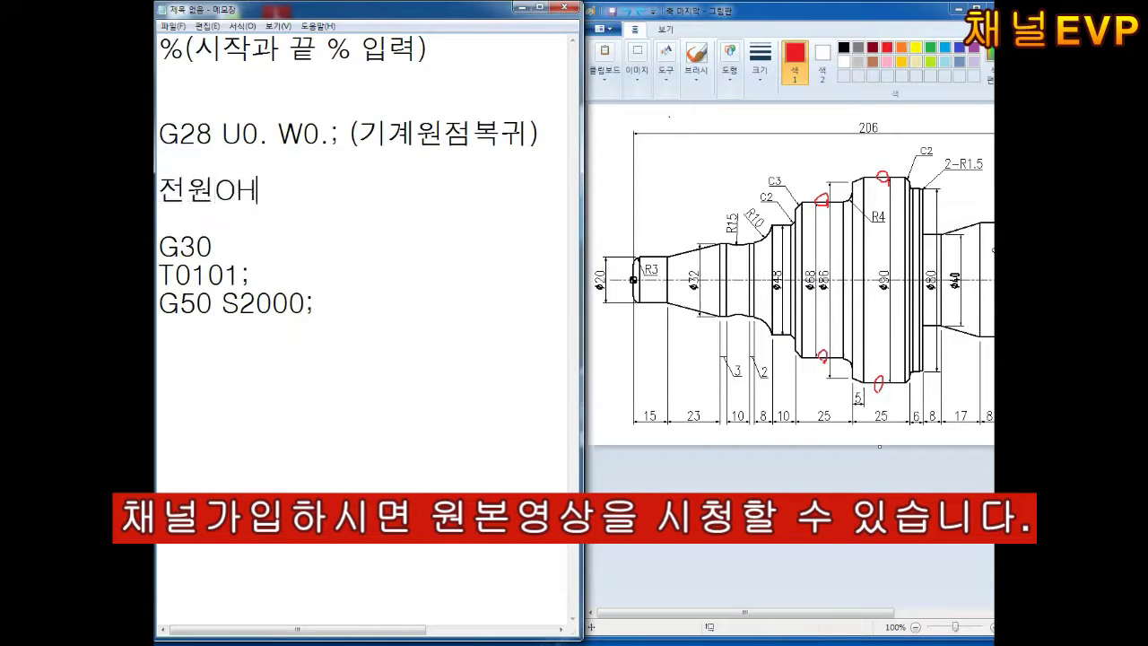
pyautogui.press('BackSpace')
pyautogui.write('N  수동 기계ㅇ')
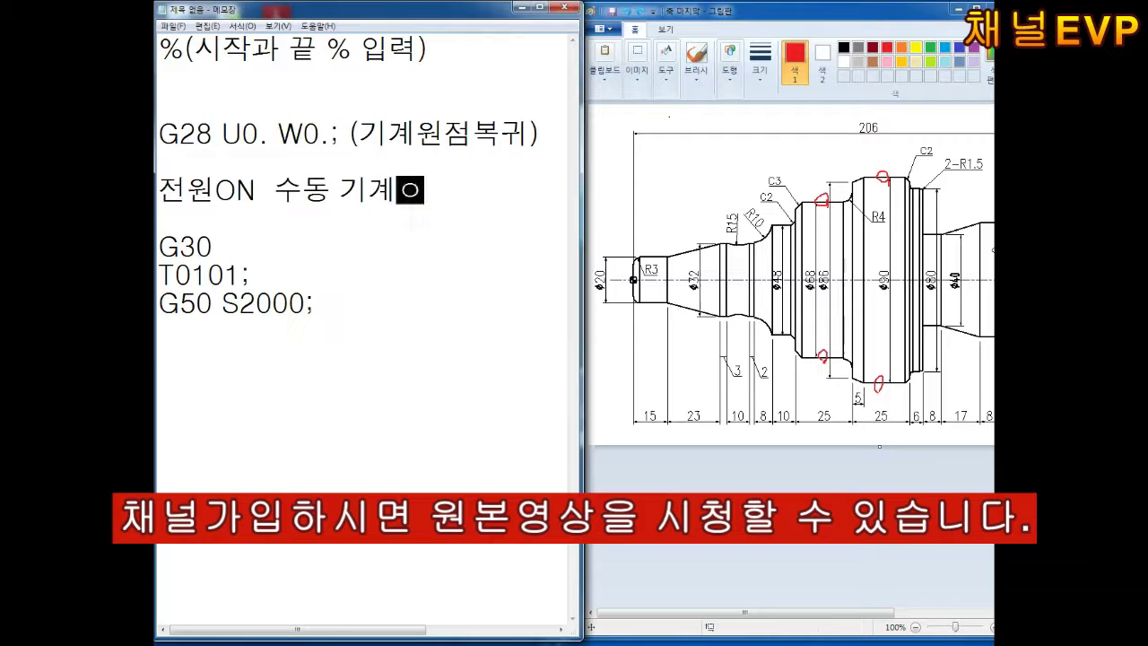
pyautogui.write('원점복귀')
pyautogui.press('Return')
pyautogui.press('Return')
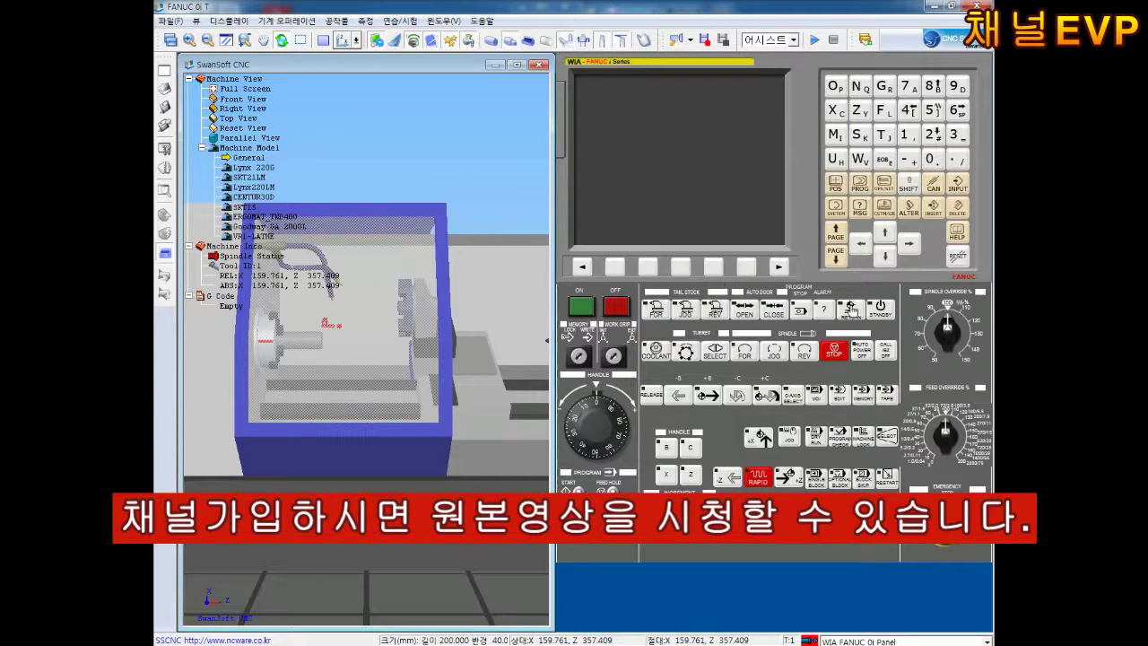
# Step: Power on the FANUC 0i T lathe, show ALL positions, and hide the enclosure to view chuck and turret
pyautogui.click(581, 306)
pyautogui.click(780, 458)
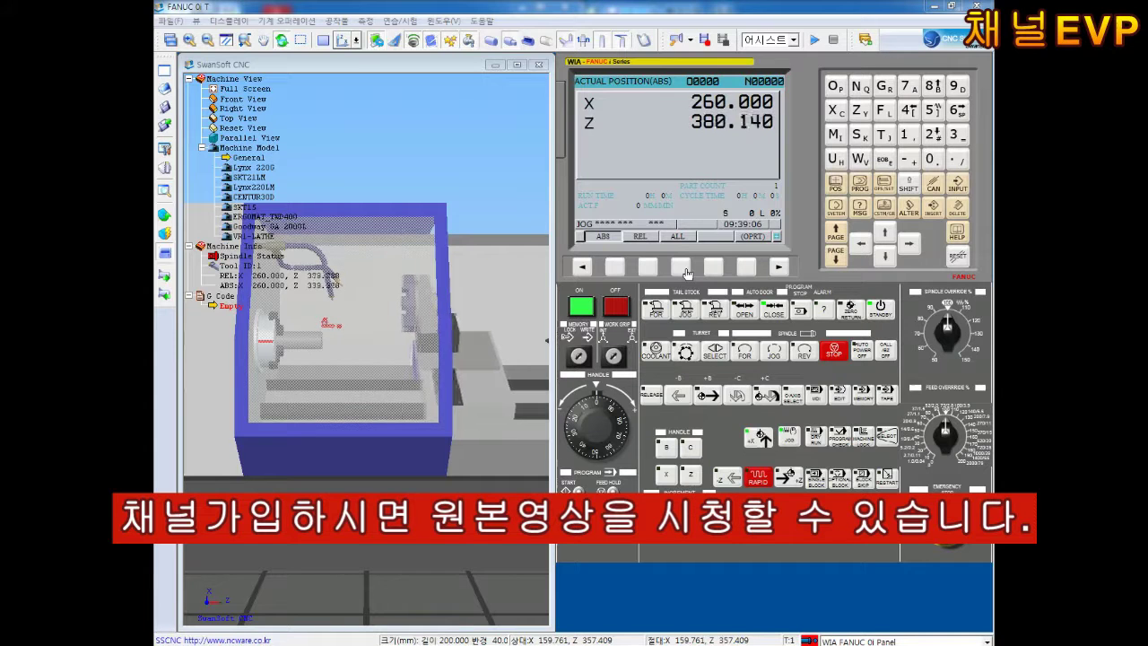
pyautogui.click(684, 268)
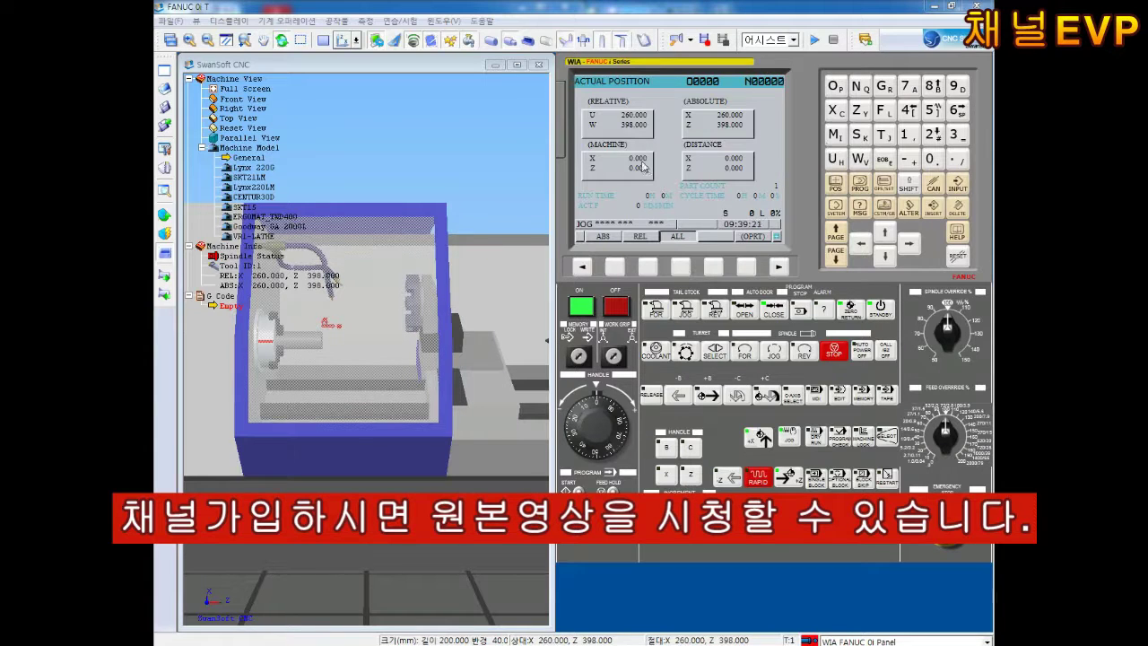
pyautogui.click(394, 43)
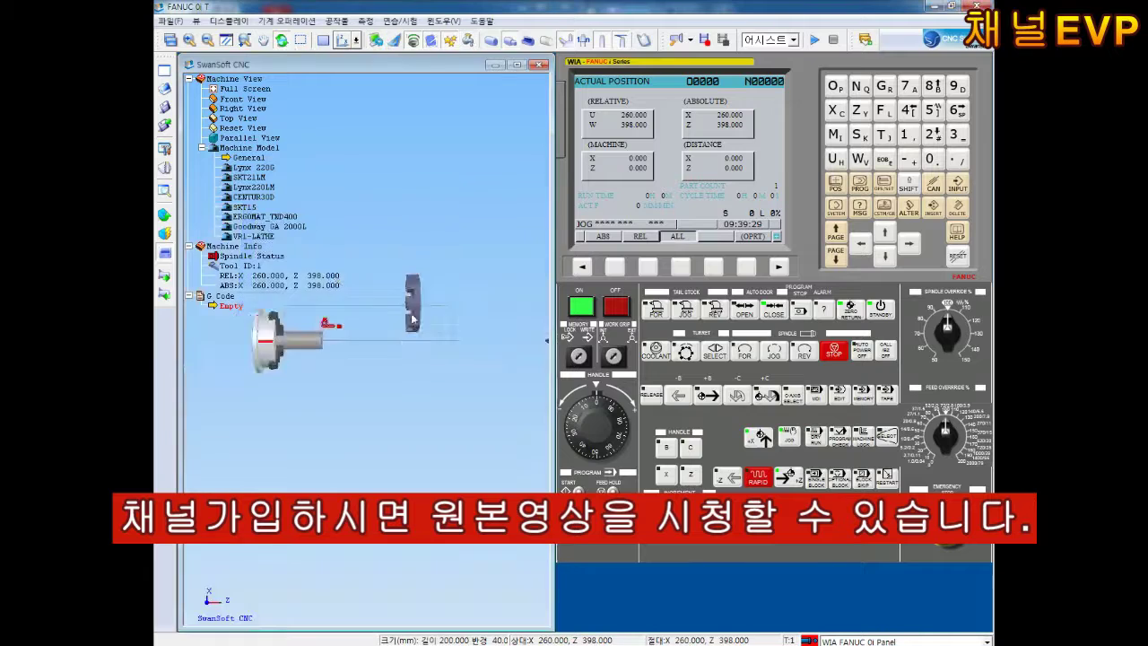
pyautogui.moveTo(321, 351); pyautogui.dragTo(440, 239)
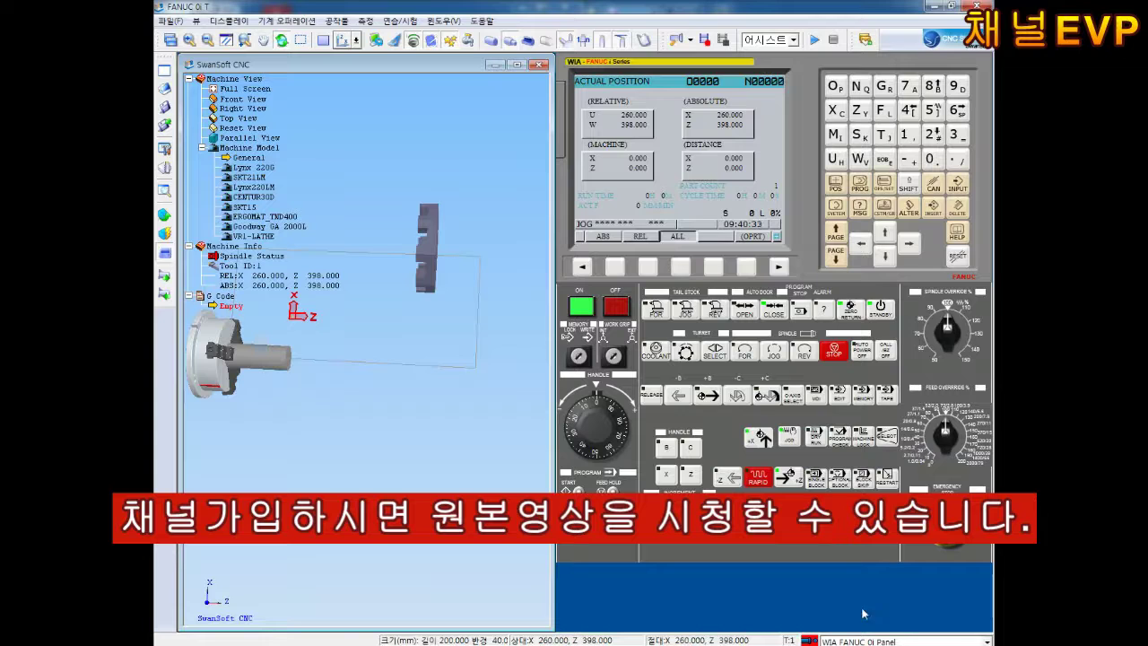
pyautogui.click(863, 640)
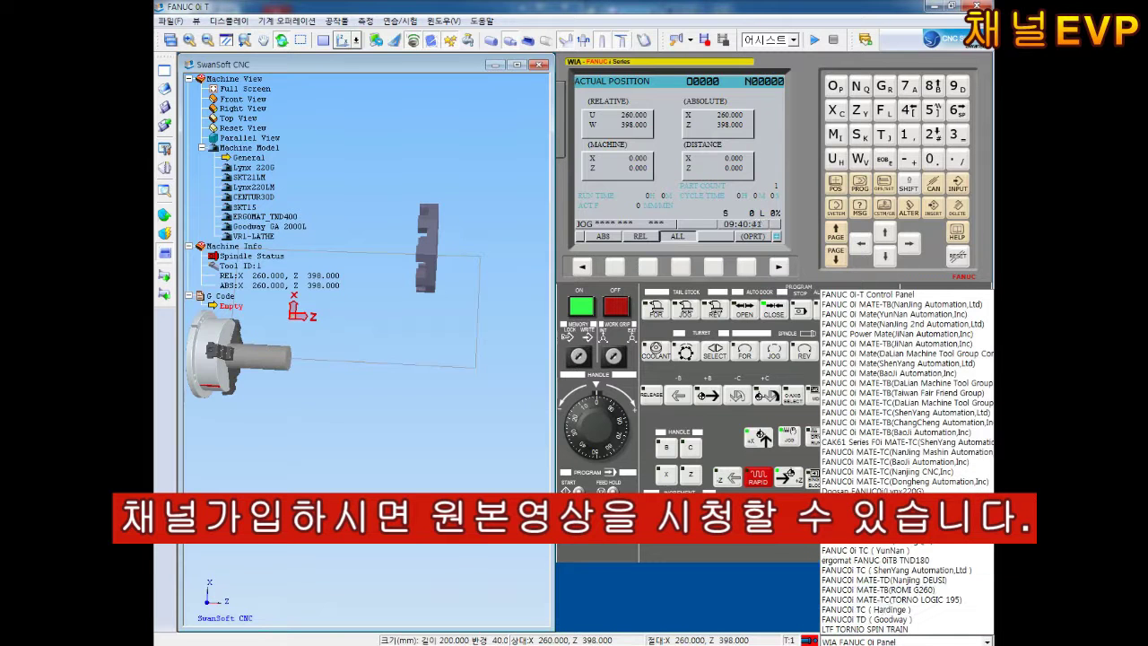
# Step: Switch the control panel to Doosan FANUC0i(Lynx220L)
pyautogui.click(861, 501)
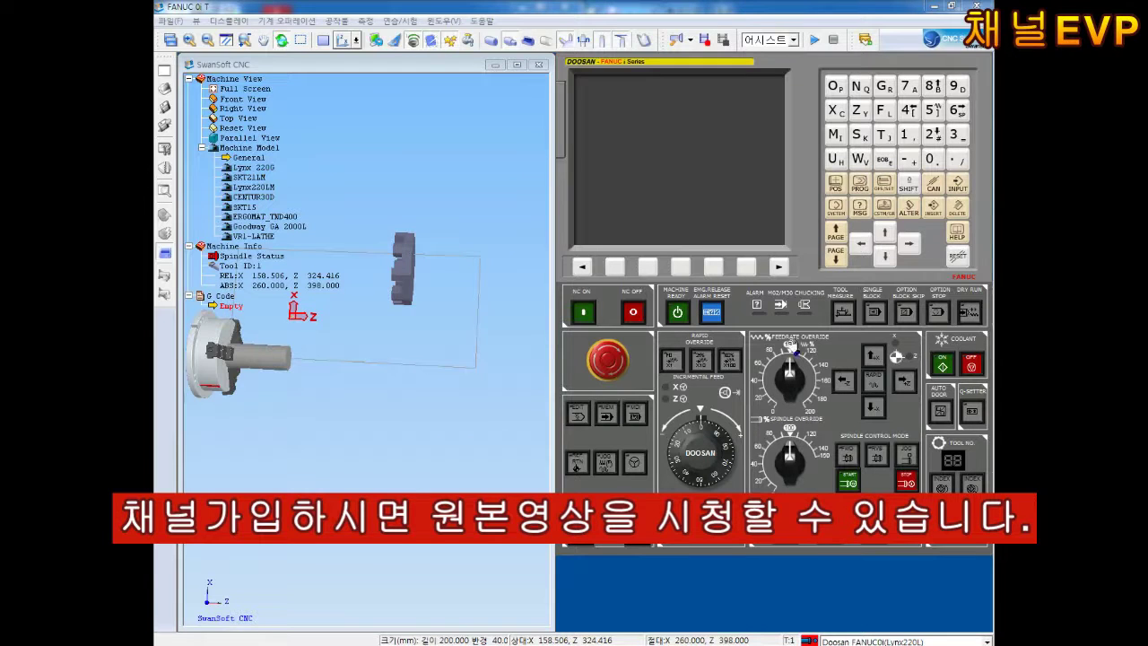
pyautogui.click(896, 641)
pyautogui.click(861, 491)
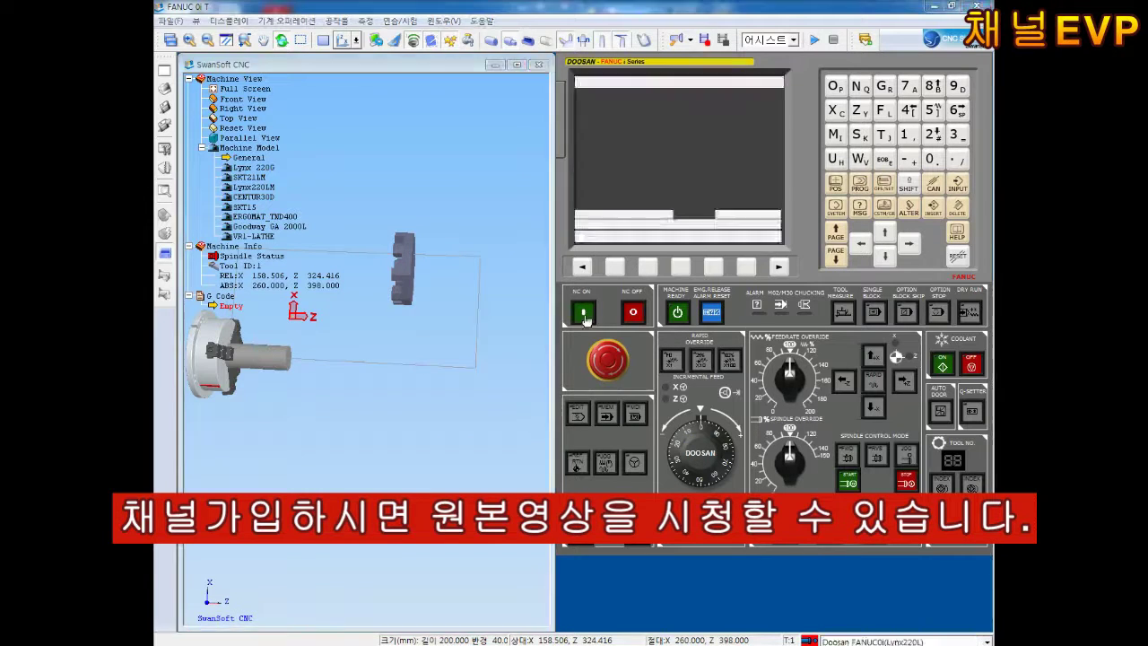
# Step: Release the emergency stop and home X and Z in REF mode to X 260.000, Z 398.000
pyautogui.click(607, 366)
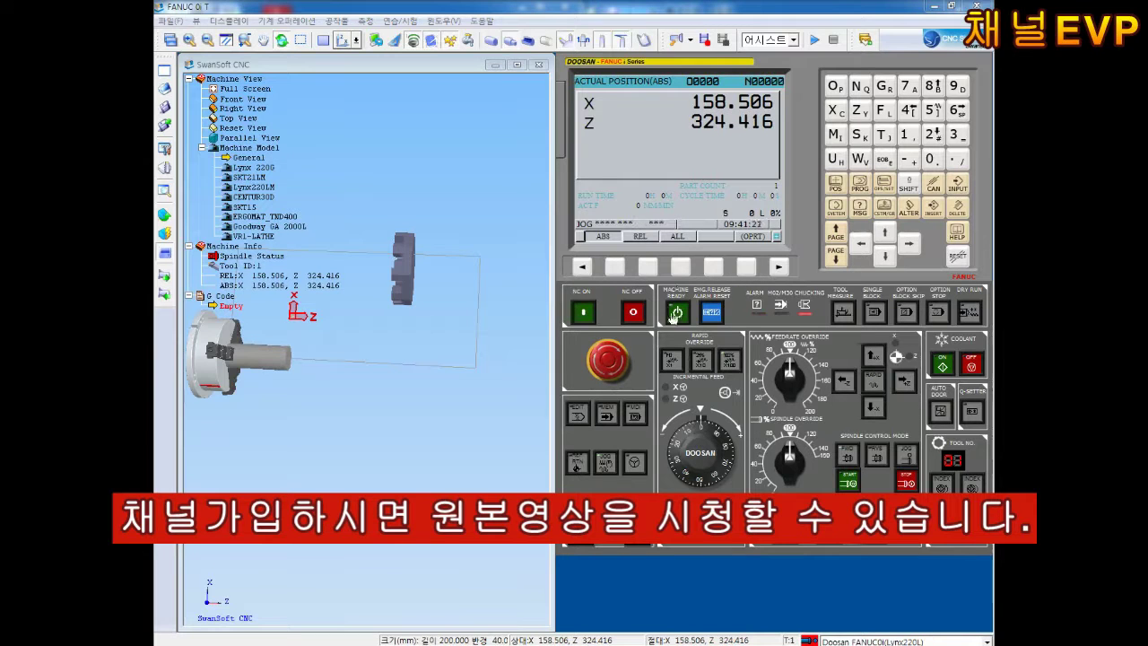
pyautogui.click(874, 356)
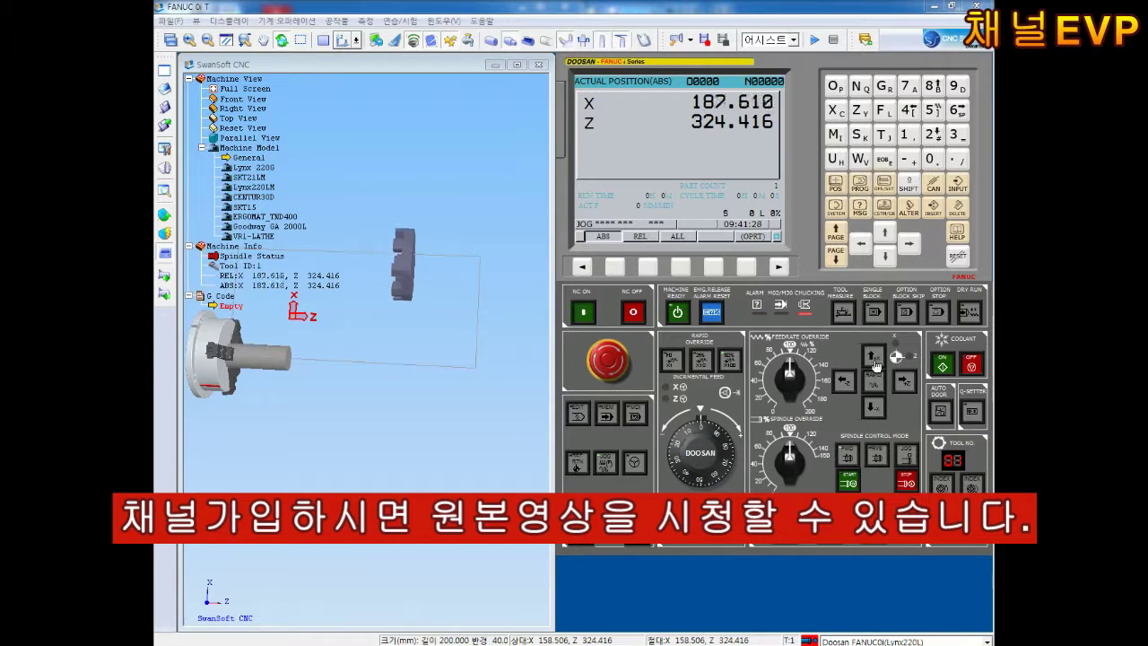
pyautogui.click(607, 462)
pyautogui.click(874, 359)
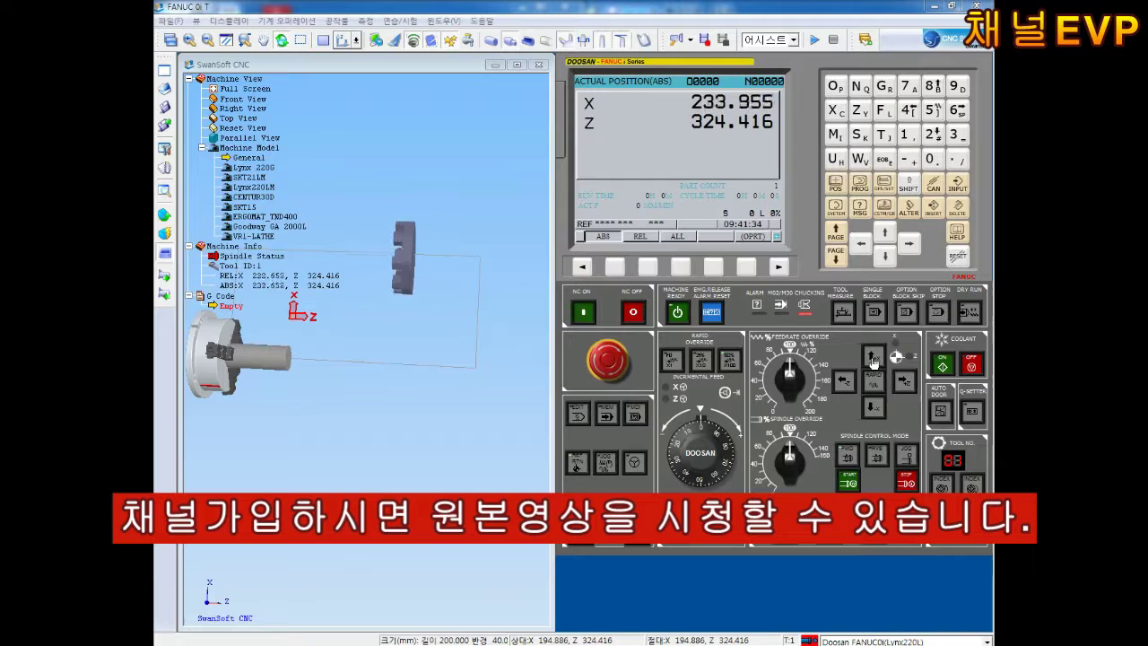
pyautogui.click(904, 380)
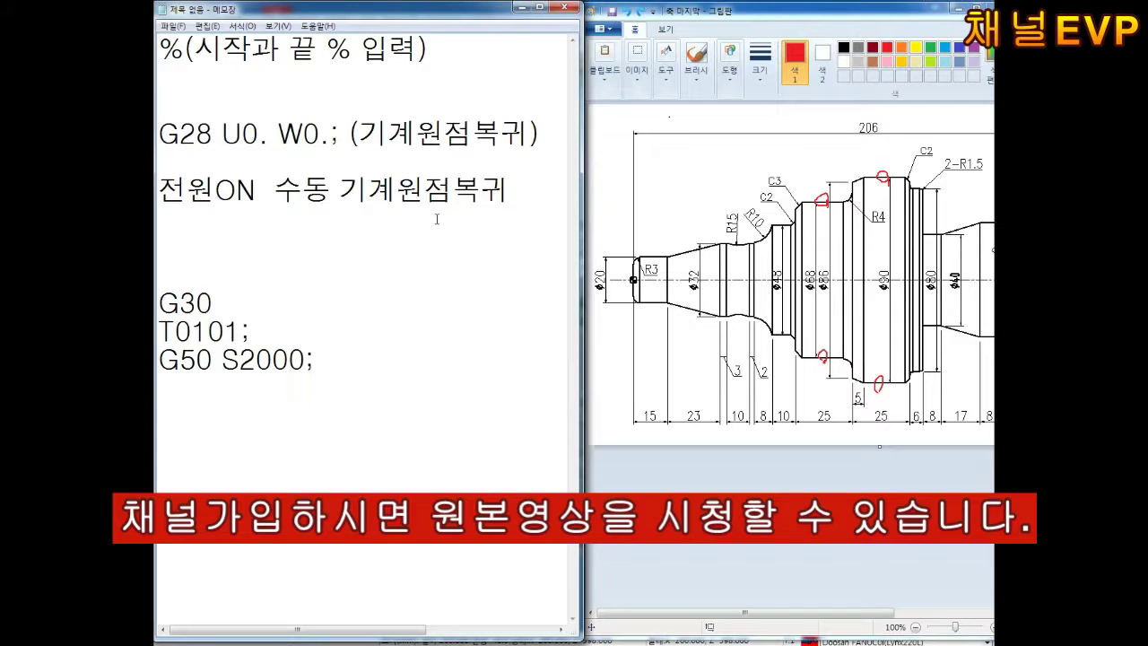
pyautogui.press('Up')
pyautogui.press('Up')
pyautogui.press('Up')
pyautogui.press('Return')
pyautogui.press('Return')
pyautogui.press('Return')
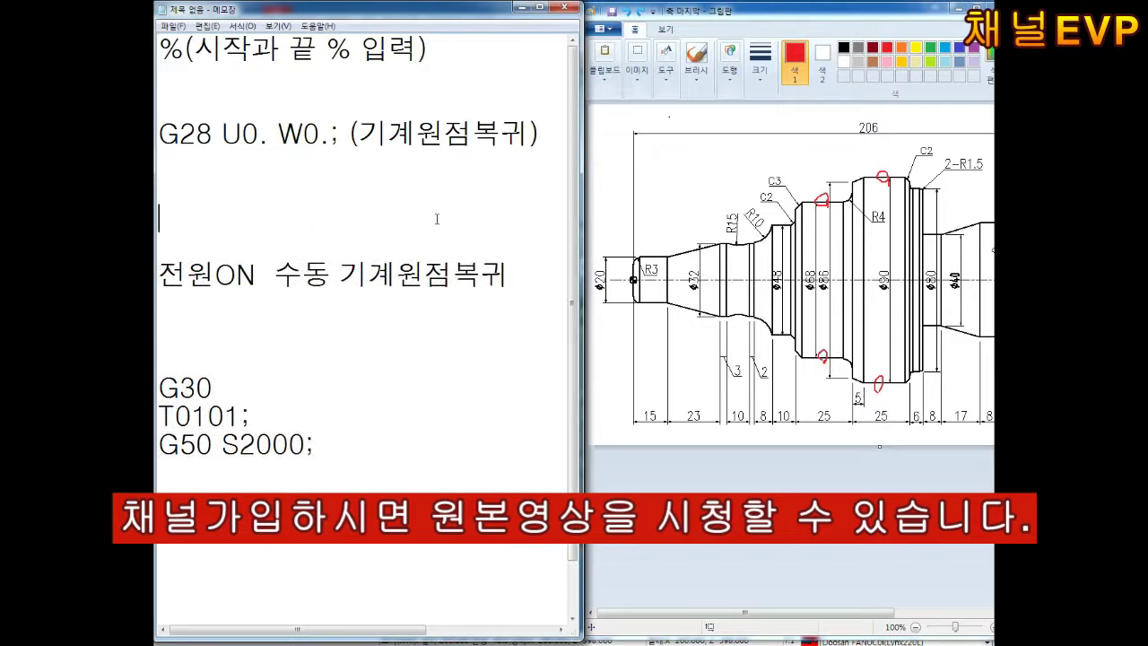
# Step: Type the lines G28 X0. Z0.; and G28 U0. W0.;
pyautogui.write('G28 X0. Z0.;')
pyautogui.press('Return')
pyautogui.write('G28 U0. W0.;')
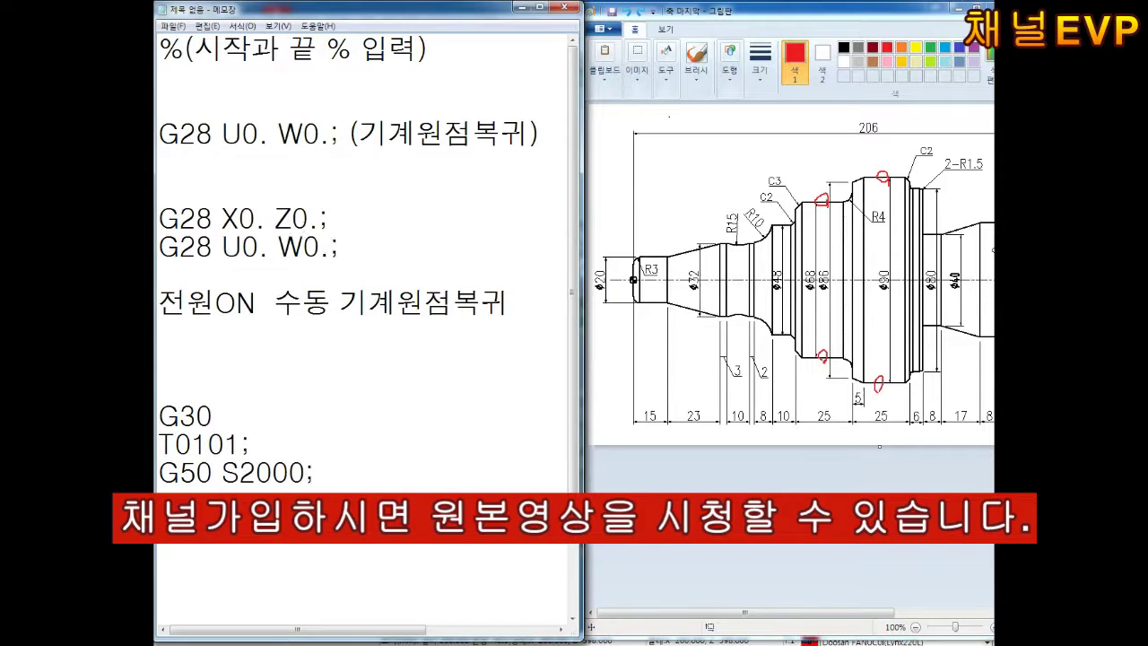
pyautogui.press('Return')
# Step: Label them (절대) 사용안함 and (상대) with 주로 사용 above the relative line
pyautogui.write('(')
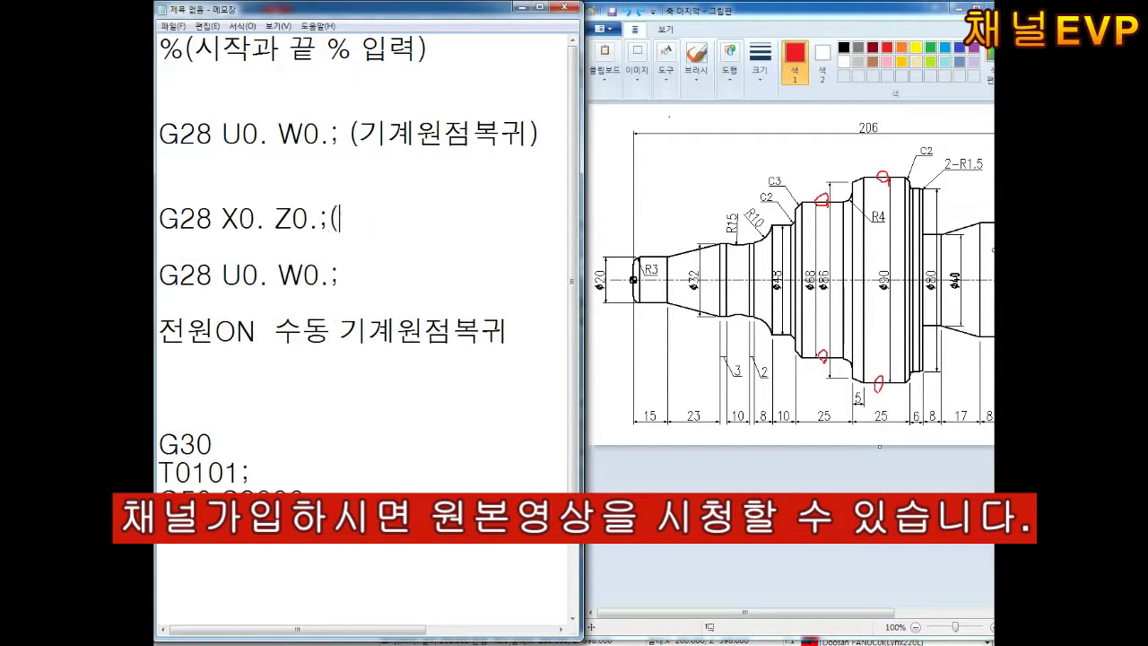
pyautogui.write('절대)')
pyautogui.press('Down')
pyautogui.press('End')
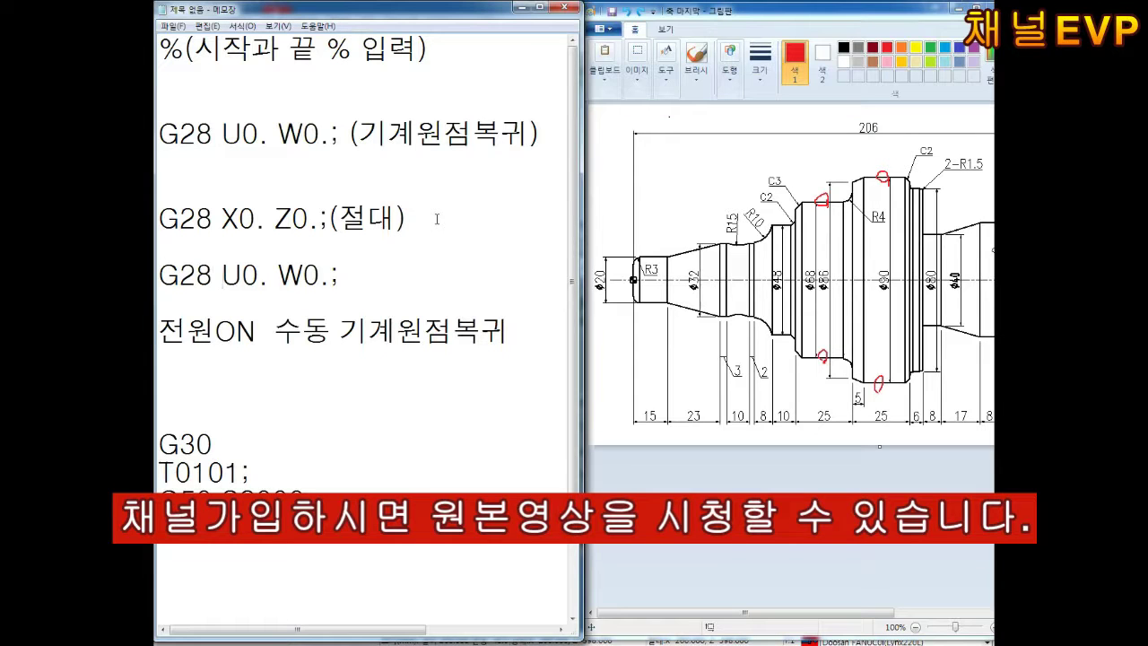
pyautogui.write('(상대)')
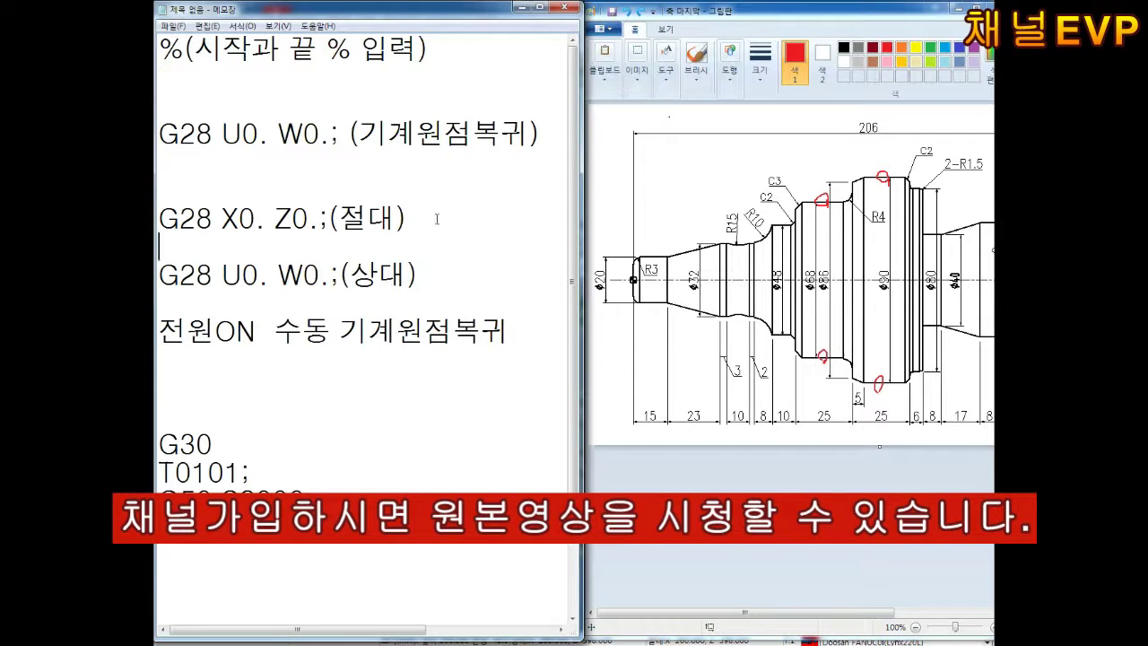
pyautogui.press('Return')
pyautogui.write('주로 사용')
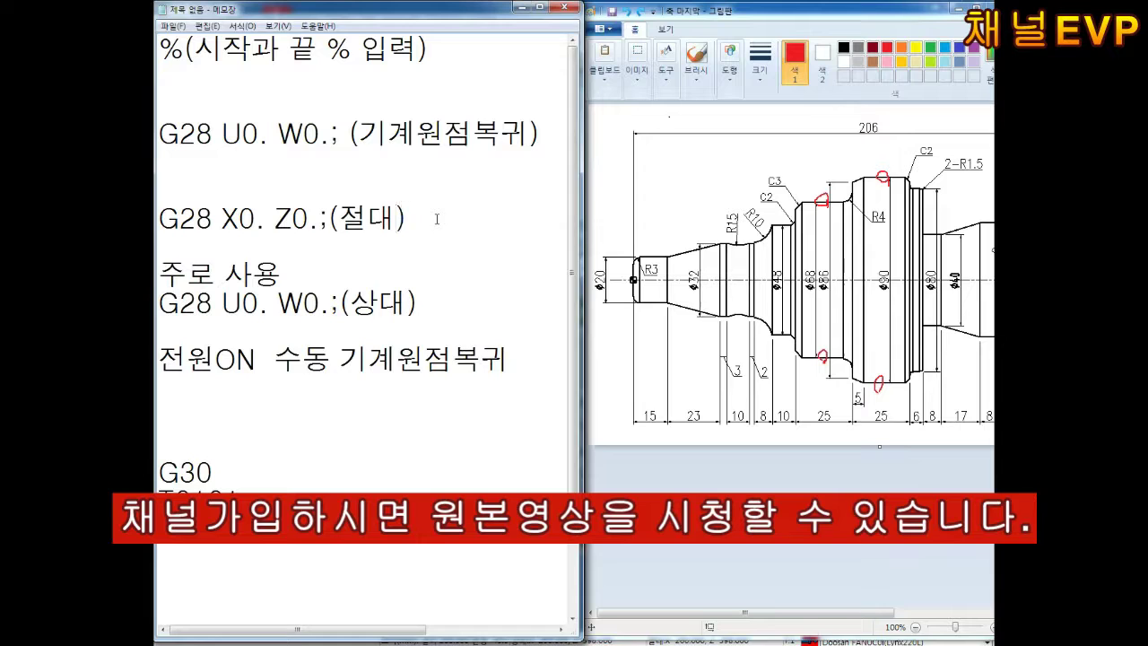
pyautogui.write(' 사용안함')
pyautogui.click(160, 359)
pyautogui.press('Return')
pyautogui.press('Return')
pyautogui.press('Return')
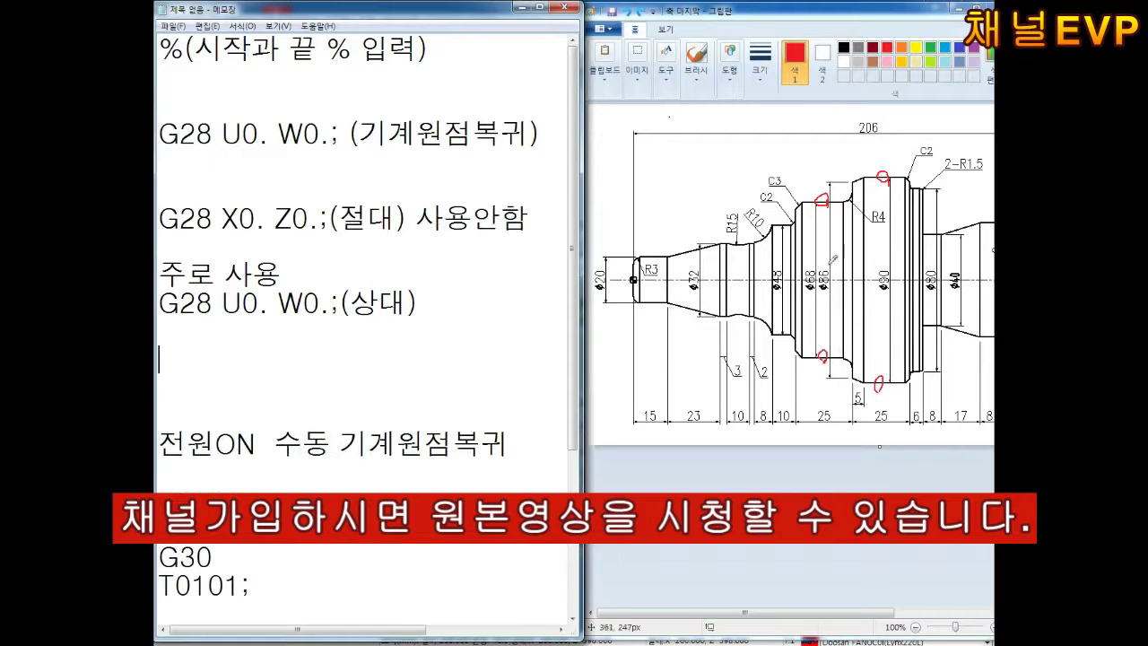
pyautogui.hscroll(5, 789, 278)
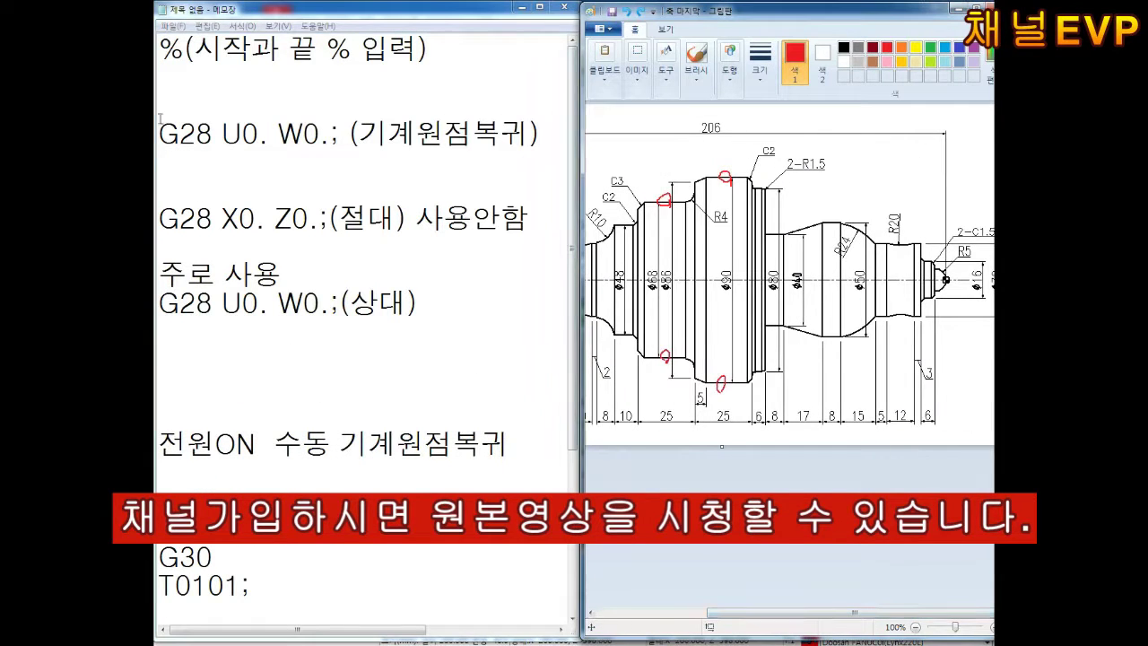
# Step: Draw green freehand tool-path strokes around the shaft's right end, tip and 2-R1.5 label
pyautogui.click(930, 47)
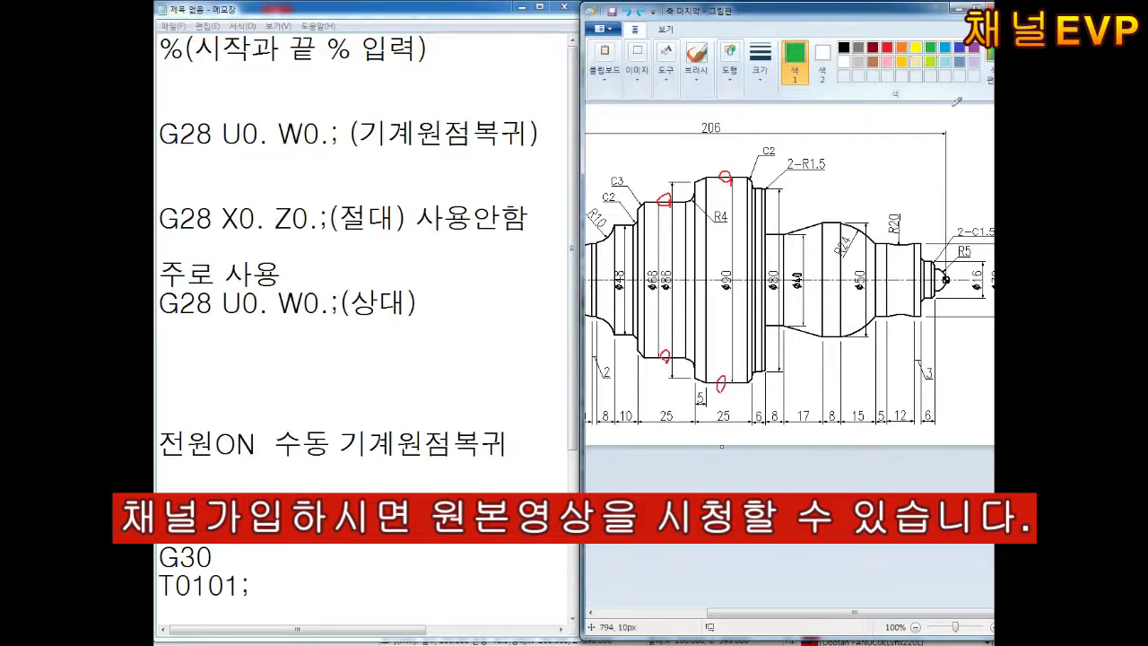
pyautogui.moveTo(973, 109)
pyautogui.mouseDown()
pyautogui.moveTo(990, 127)
pyautogui.moveTo(972, 167)
pyautogui.mouseUp()
pyautogui.moveTo(987, 115)
pyautogui.mouseDown()
pyautogui.moveTo(946, 276)
pyautogui.moveTo(948, 189)
pyautogui.mouseUp()
pyautogui.moveTo(968, 114)
pyautogui.mouseDown()
pyautogui.moveTo(947, 285)
pyautogui.moveTo(932, 273)
pyautogui.moveTo(986, 259)
pyautogui.mouseUp()
pyautogui.moveTo(975, 173); pyautogui.dragTo(923, 209)
pyautogui.moveTo(986, 188); pyautogui.dragTo(915, 350)
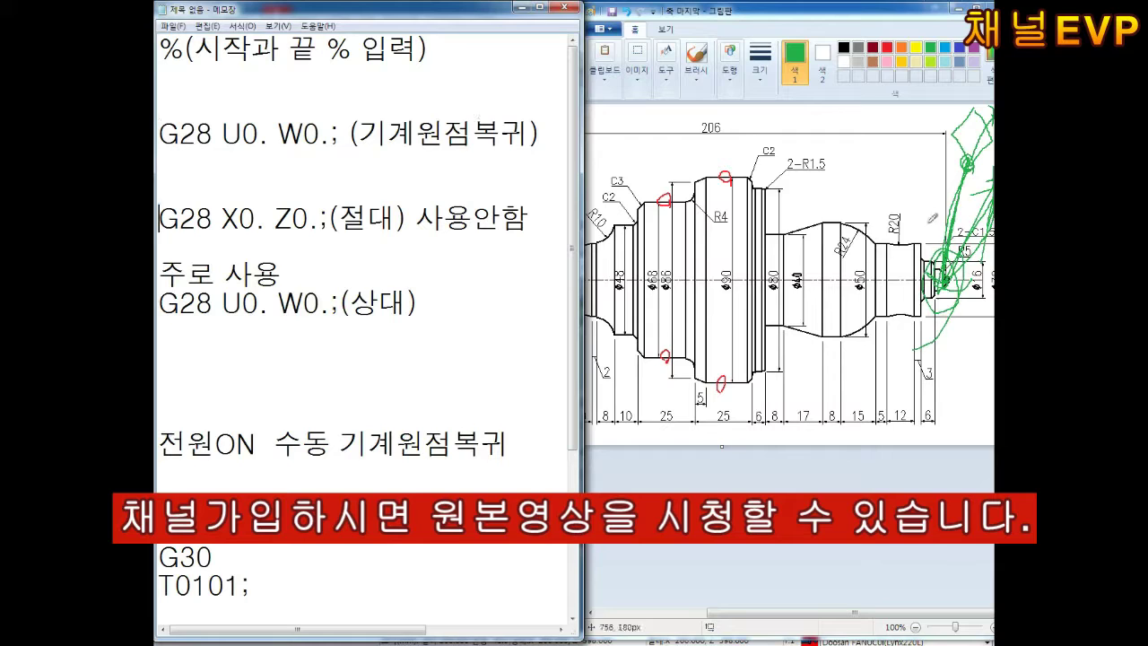
pyautogui.moveTo(839, 161); pyautogui.dragTo(863, 170)
pyautogui.moveTo(897, 206); pyautogui.dragTo(973, 112)
pyautogui.moveTo(857, 162); pyautogui.dragTo(937, 130)
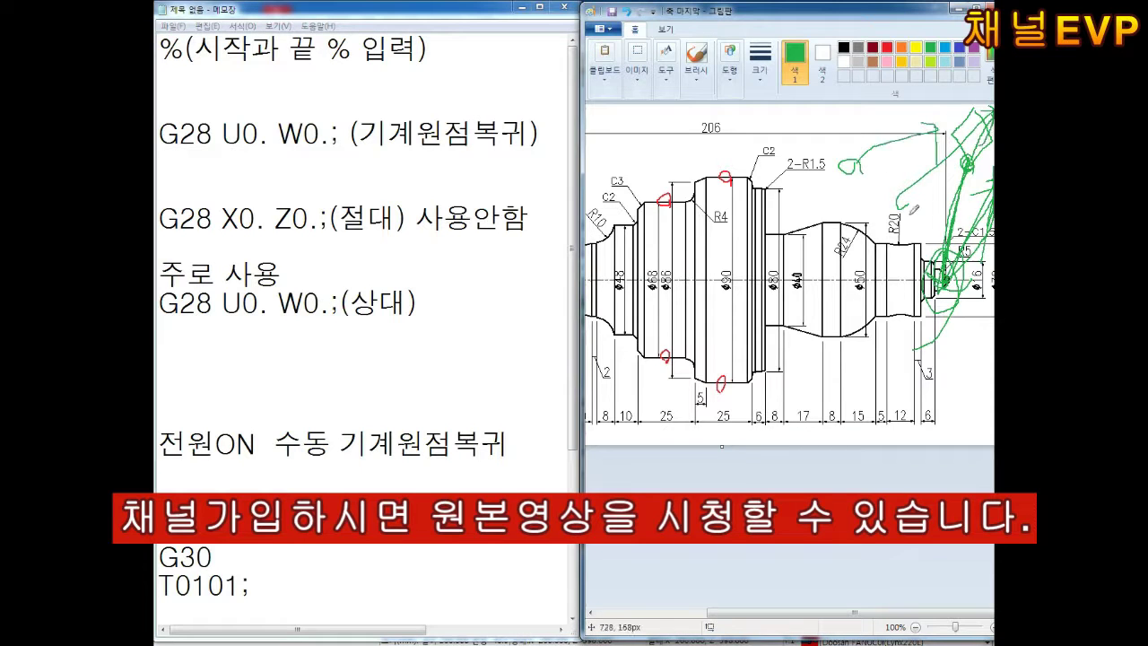
pyautogui.click(432, 242)
# Step: Open blank lines above the 주로 사용 note, below the G28 X0. Z0. line
pyautogui.press('Return')
pyautogui.press('Return')
pyautogui.click(222, 218)
pyautogui.click(292, 218)
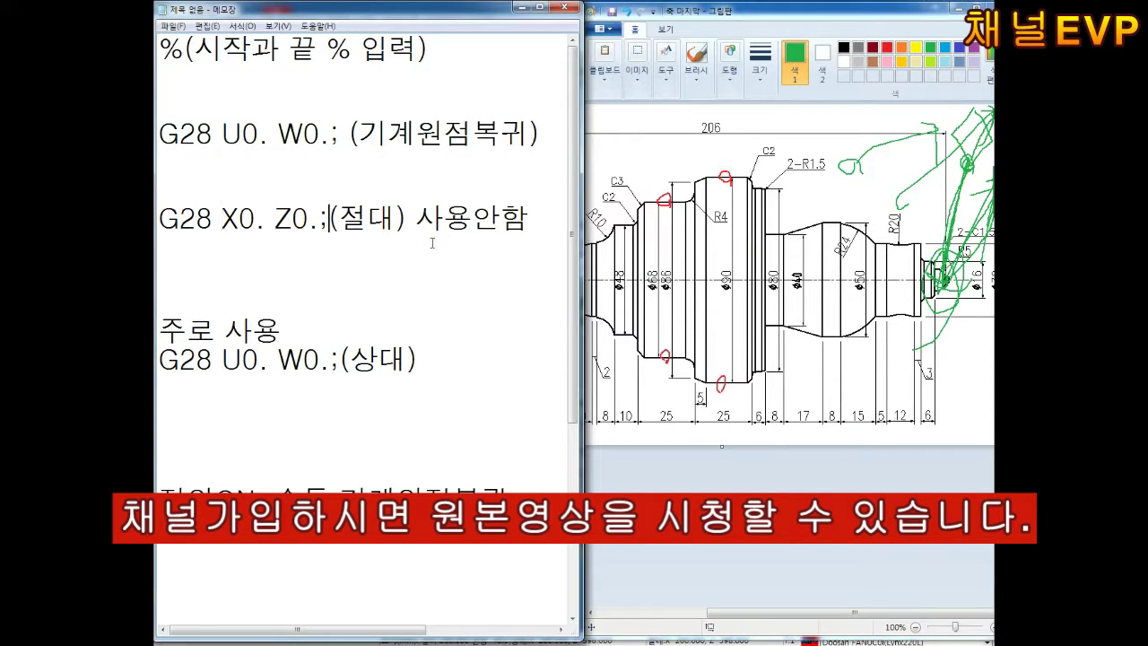
pyautogui.click(327, 218)
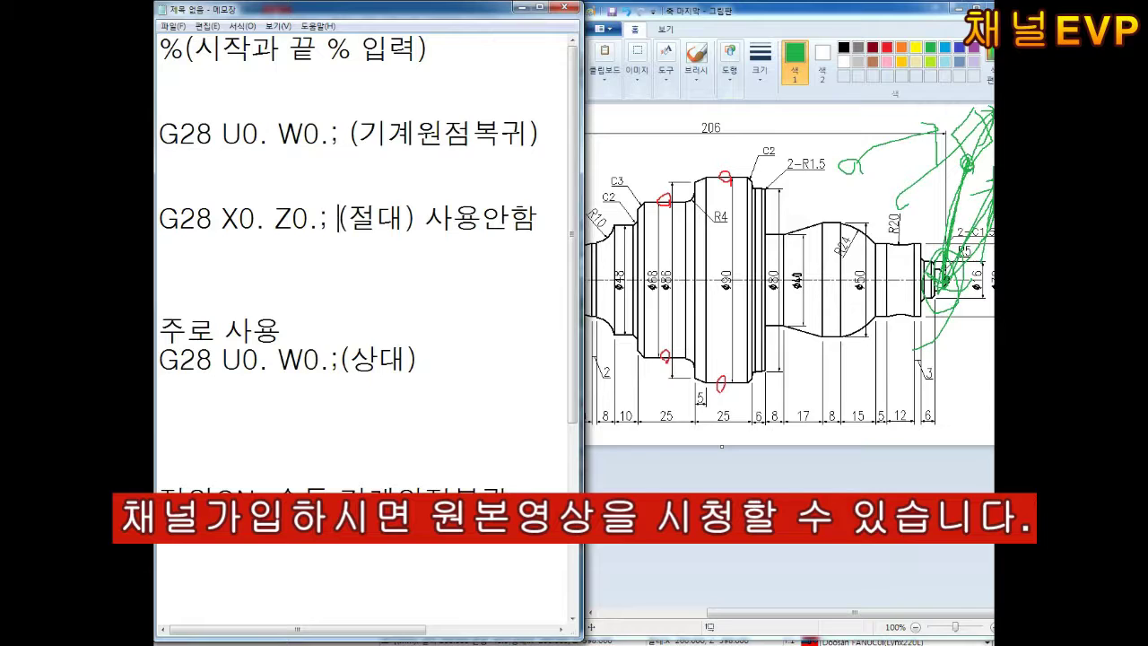
pyautogui.press('Return')
pyautogui.press('Return')
pyautogui.press('Up')
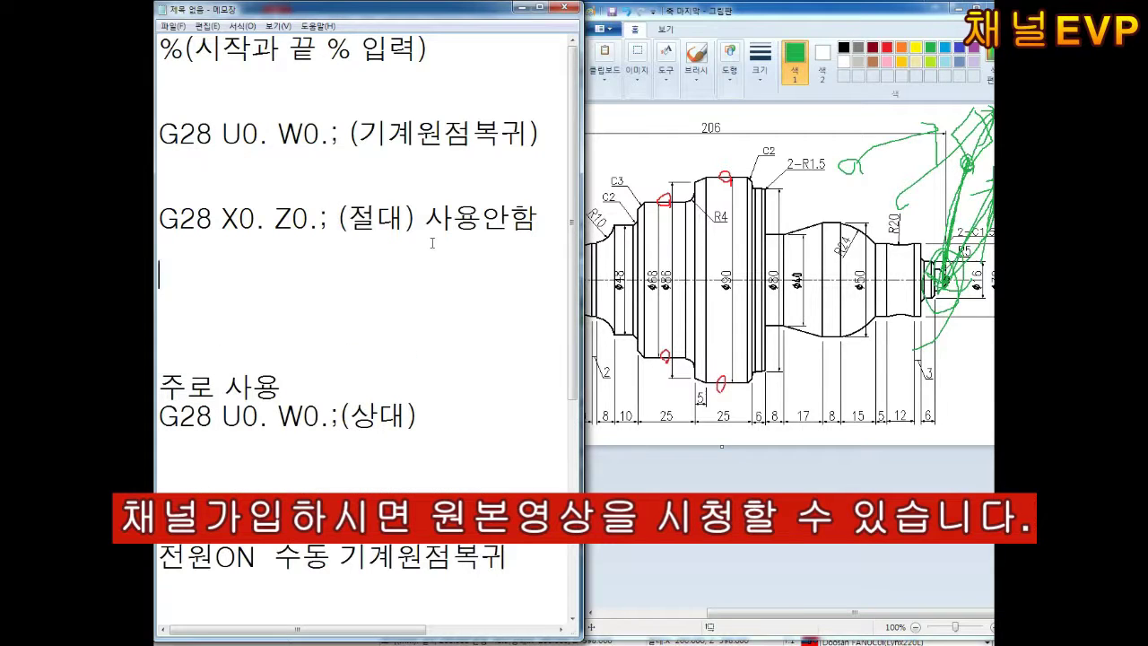
# Step: Type the notes 새 장비 구매 하면, 기계원점복귀 하면 and 백래쉬 on separate lines
pyautogui.write('새 장비 구매 하면')
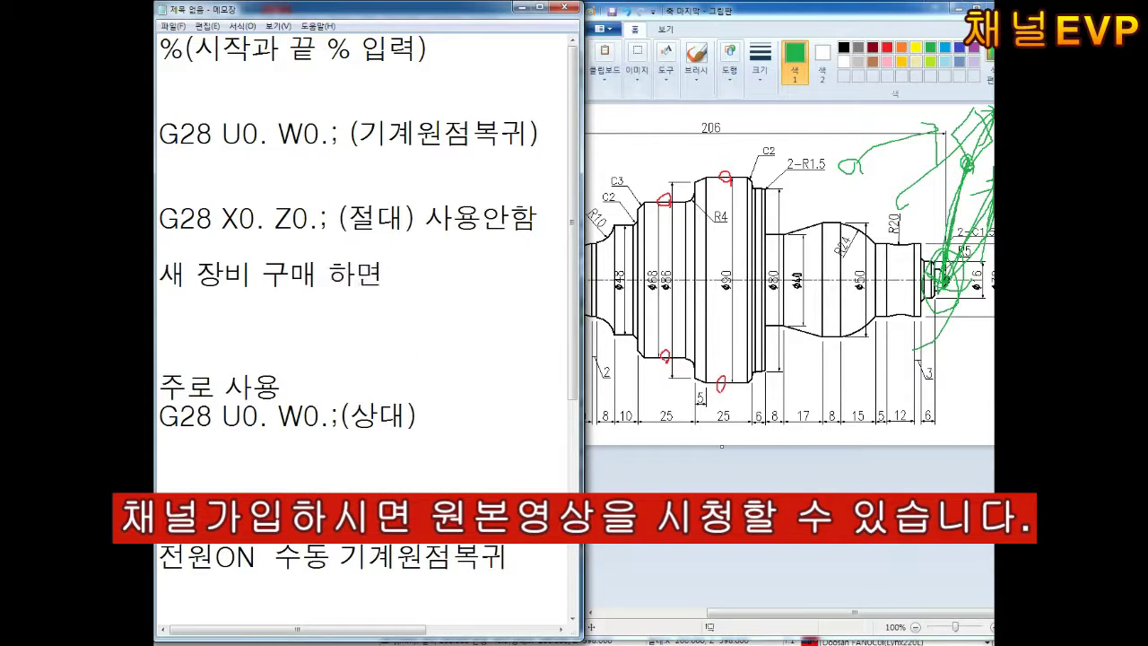
pyautogui.press('Return')
pyautogui.write('기계원점복귀')
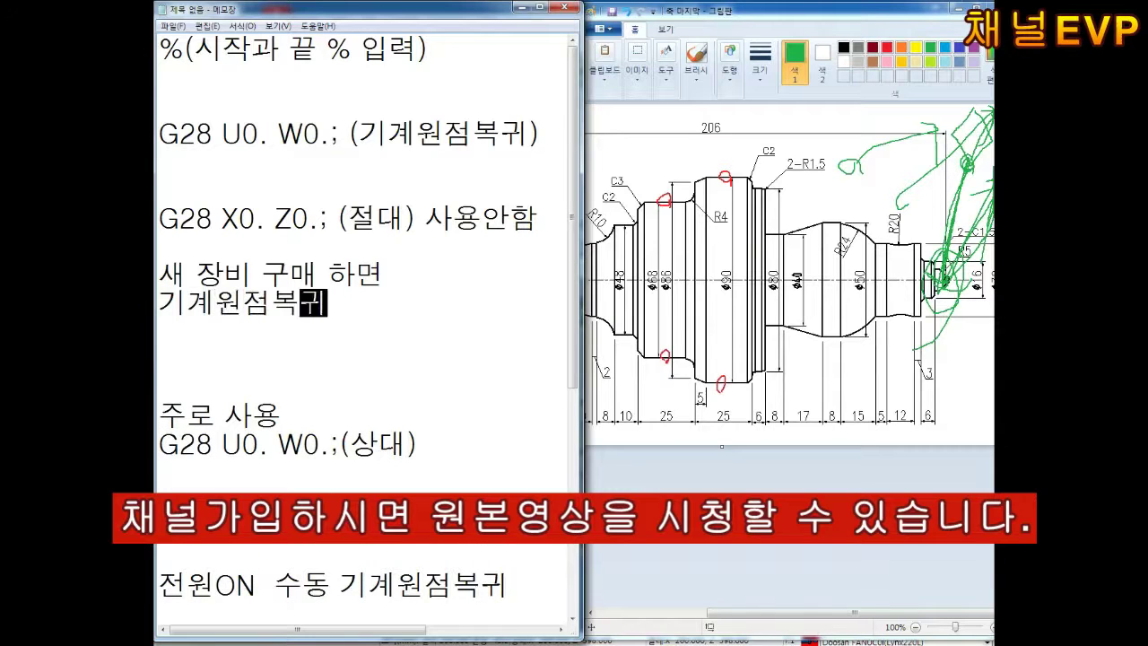
pyautogui.write(' 하면')
pyautogui.press('Return')
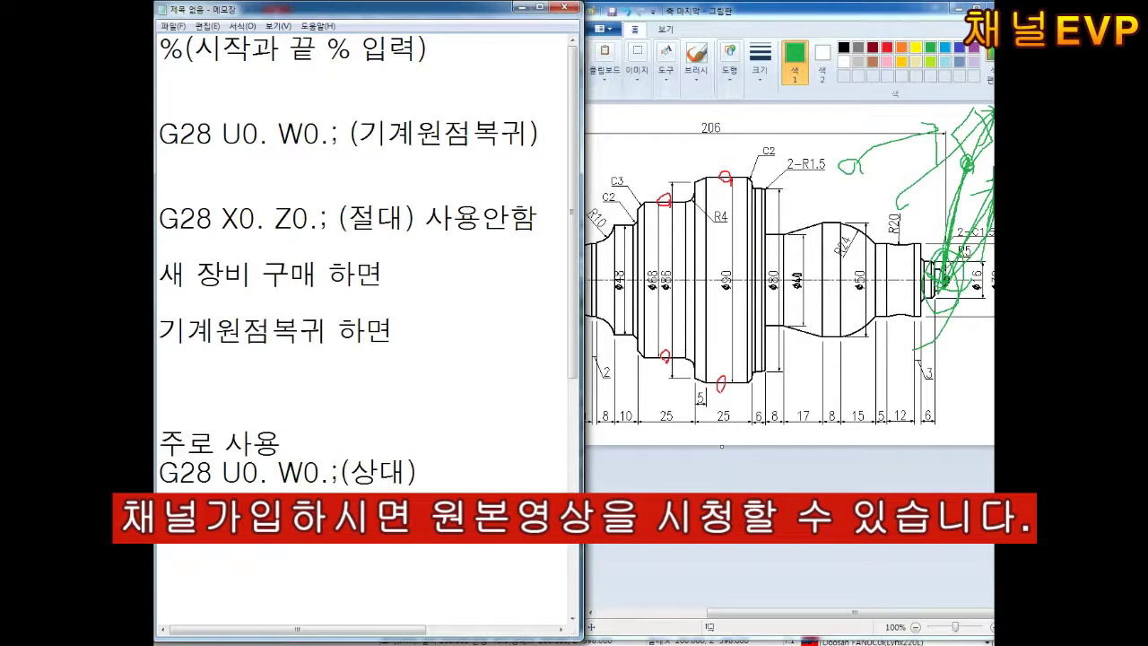
pyautogui.write('백래')
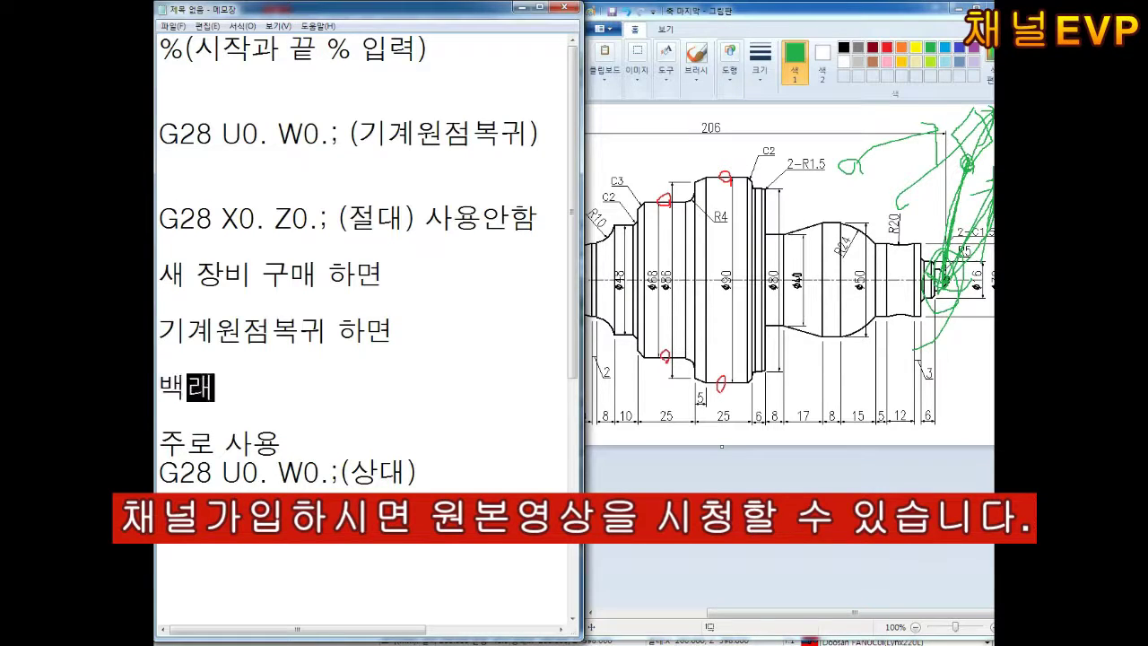
pyautogui.write('쉬')
pyautogui.press('Return')
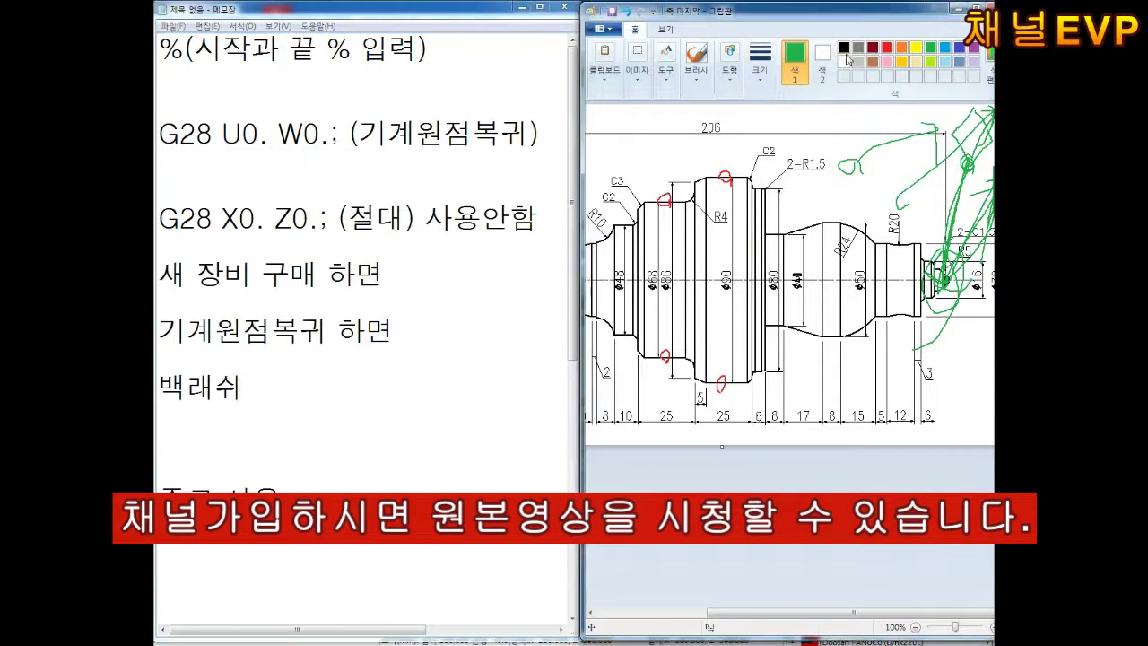
pyautogui.hotkey('ctrl', 'n')
# Step: Discard the old sketch unsaved, then draw a black zigzag with a red zigzag above it
pyautogui.press('n')
pyautogui.moveTo(630, 260); pyautogui.dragTo(846, 272)
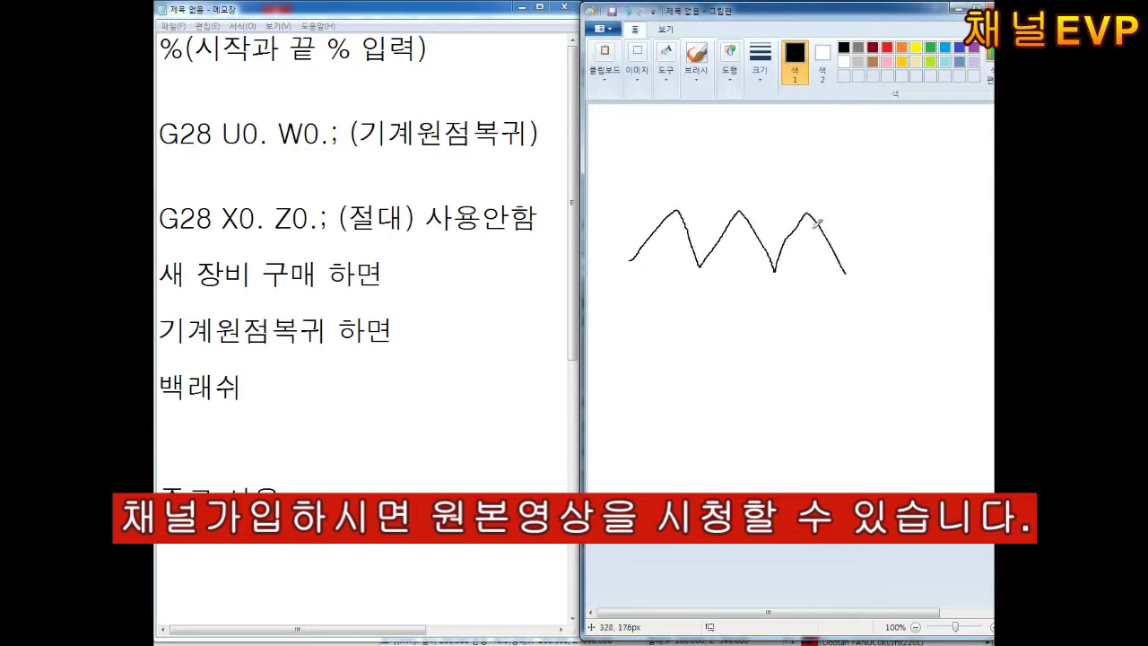
pyautogui.click(886, 47)
pyautogui.moveTo(755, 193)
pyautogui.mouseDown()
pyautogui.moveTo(868, 166)
pyautogui.moveTo(623, 239)
pyautogui.mouseUp()
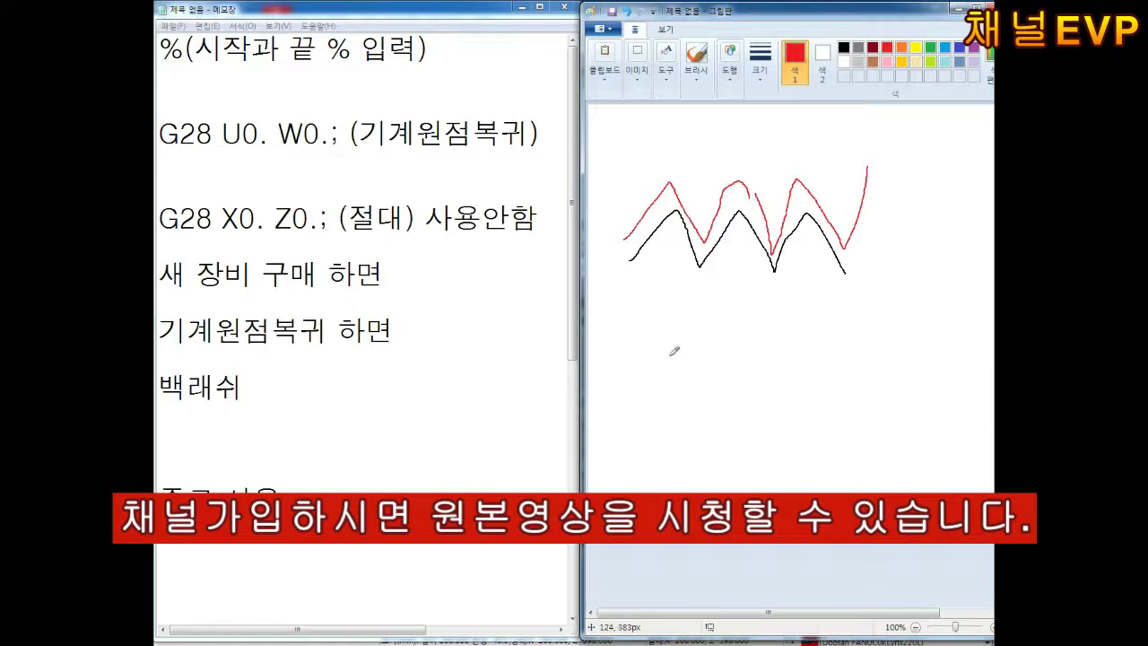
# Step: Draw a small red circle labelled 0,0 at right and a red 50 with marks at left
pyautogui.moveTo(888, 314)
pyautogui.mouseDown()
pyautogui.moveTo(887, 341)
pyautogui.moveTo(888, 316)
pyautogui.mouseUp()
pyautogui.moveTo(892, 268); pyautogui.dragTo(888, 296)
pyautogui.moveTo(929, 265); pyautogui.dragTo(924, 285)
pyautogui.moveTo(632, 305); pyautogui.dragTo(673, 345)
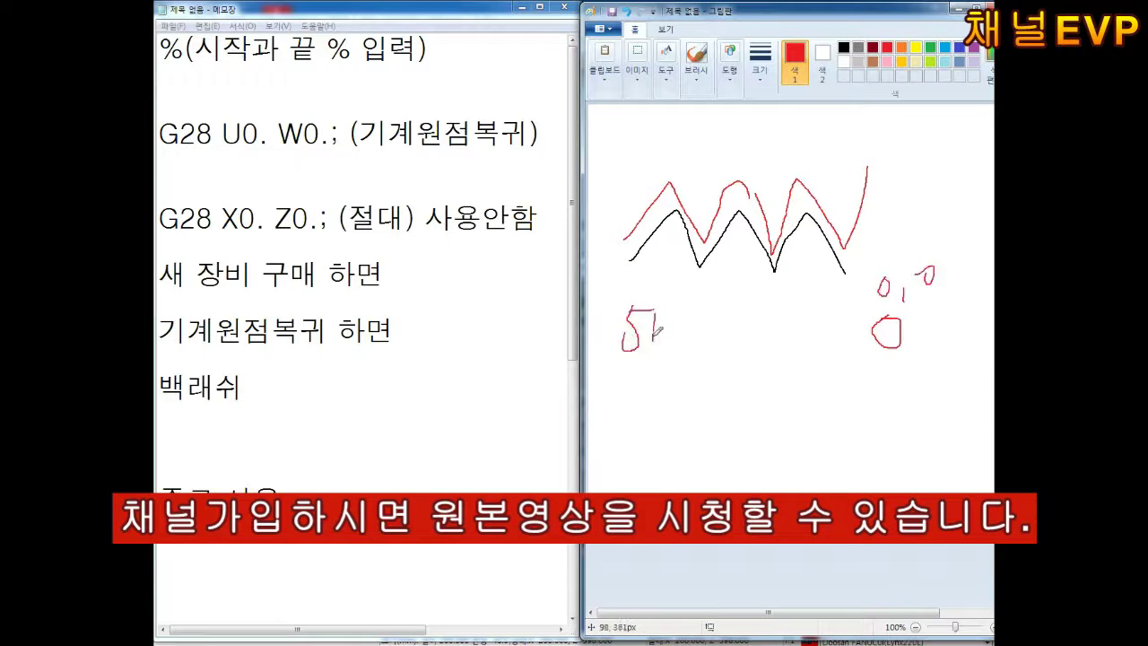
pyautogui.moveTo(610, 278); pyautogui.dragTo(627, 296)
pyautogui.moveTo(597, 291)
pyautogui.mouseDown()
pyautogui.moveTo(664, 287)
pyautogui.moveTo(677, 269)
pyautogui.mouseUp()
# Step: In green, draw a double arrow toward the circle and write 49.5 and 50.5 beneath it
pyautogui.click(930, 47)
pyautogui.moveTo(883, 328)
pyautogui.mouseDown()
pyautogui.moveTo(650, 328)
pyautogui.moveTo(664, 318)
pyautogui.moveTo(874, 332)
pyautogui.moveTo(701, 350)
pyautogui.mouseUp()
pyautogui.moveTo(611, 382)
pyautogui.mouseDown()
pyautogui.moveTo(601, 405)
pyautogui.moveTo(623, 418)
pyautogui.mouseUp()
pyautogui.moveTo(633, 405); pyautogui.dragTo(642, 416)
pyautogui.moveTo(708, 383); pyautogui.dragTo(705, 427)
pyautogui.moveTo(724, 402); pyautogui.dragTo(726, 422)
pyautogui.moveTo(755, 384); pyautogui.dragTo(752, 424)
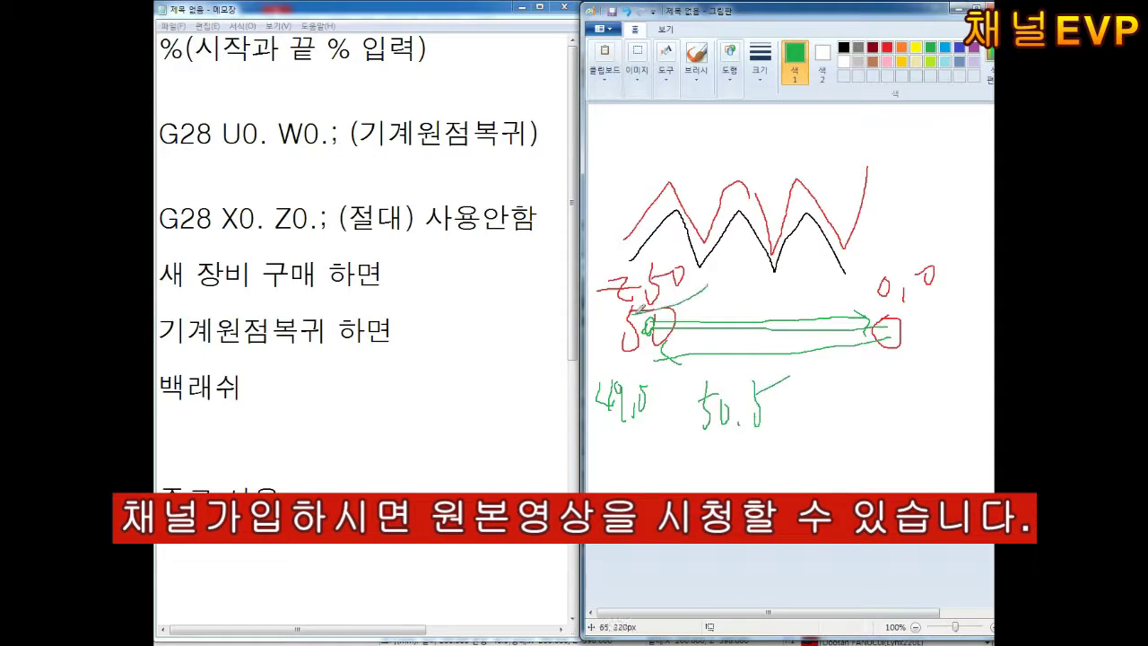
pyautogui.moveTo(703, 305); pyautogui.dragTo(723, 338)
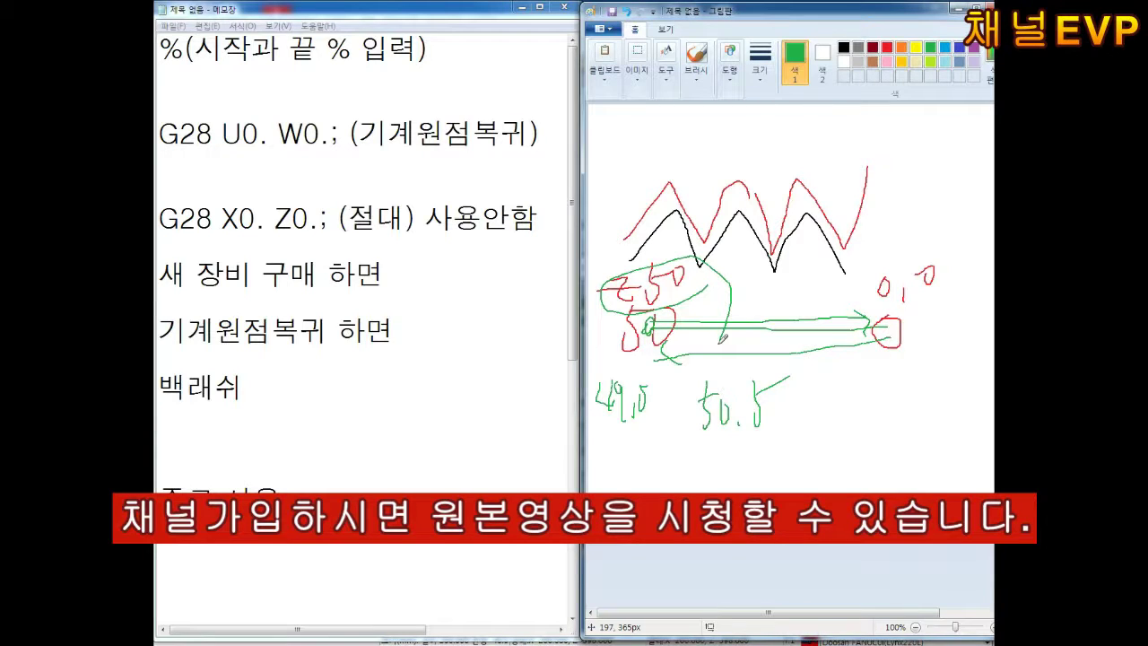
# Step: Add the lines 황삭, 정삭, G28 홈 G28 and G28 to the notes
pyautogui.click(332, 439)
pyautogui.write('황삭')
pyautogui.press('Return')
pyautogui.write('정삭')
pyautogui.press('Return')
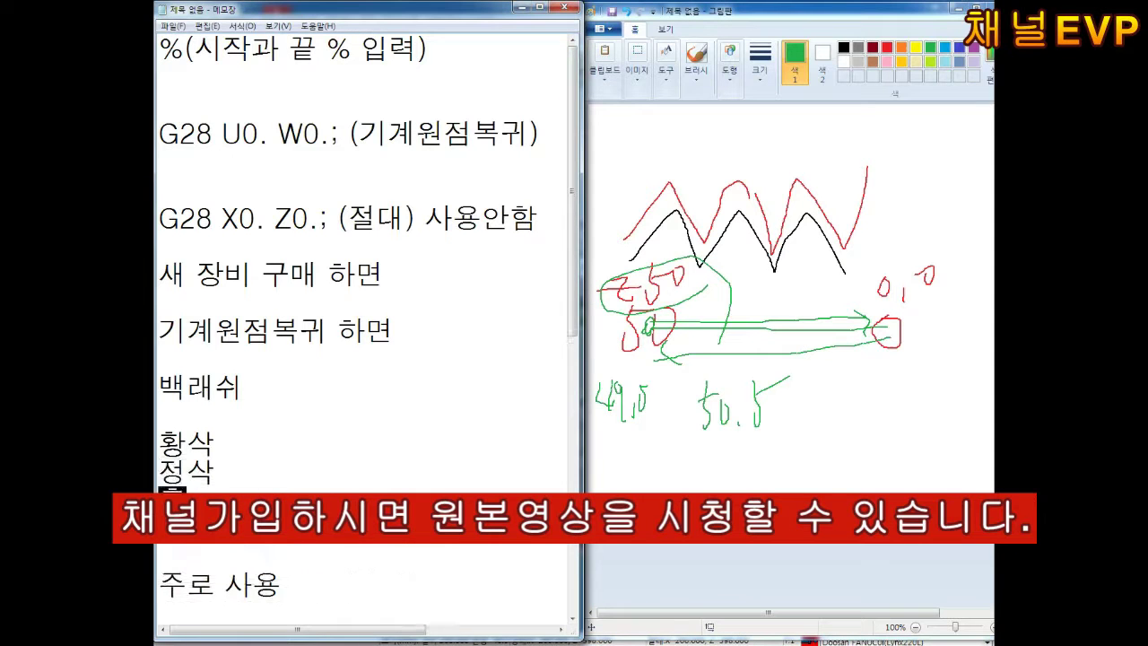
pyautogui.write('G28 홈 G28')
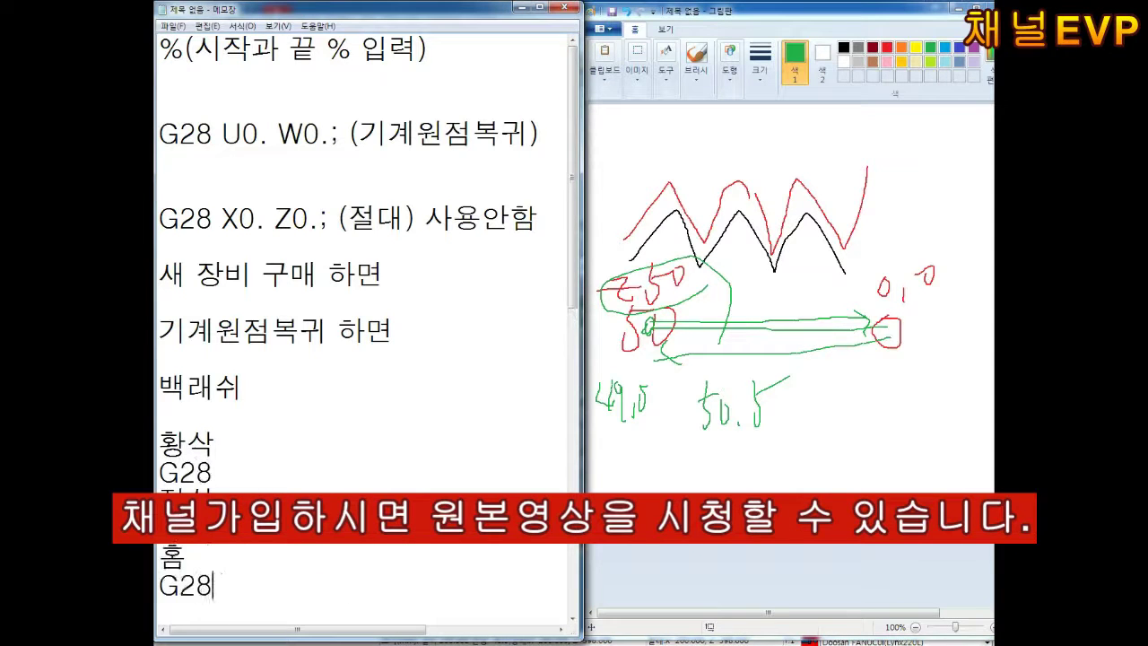
pyautogui.press('Return')
pyautogui.press('Return')
pyautogui.write('G28')
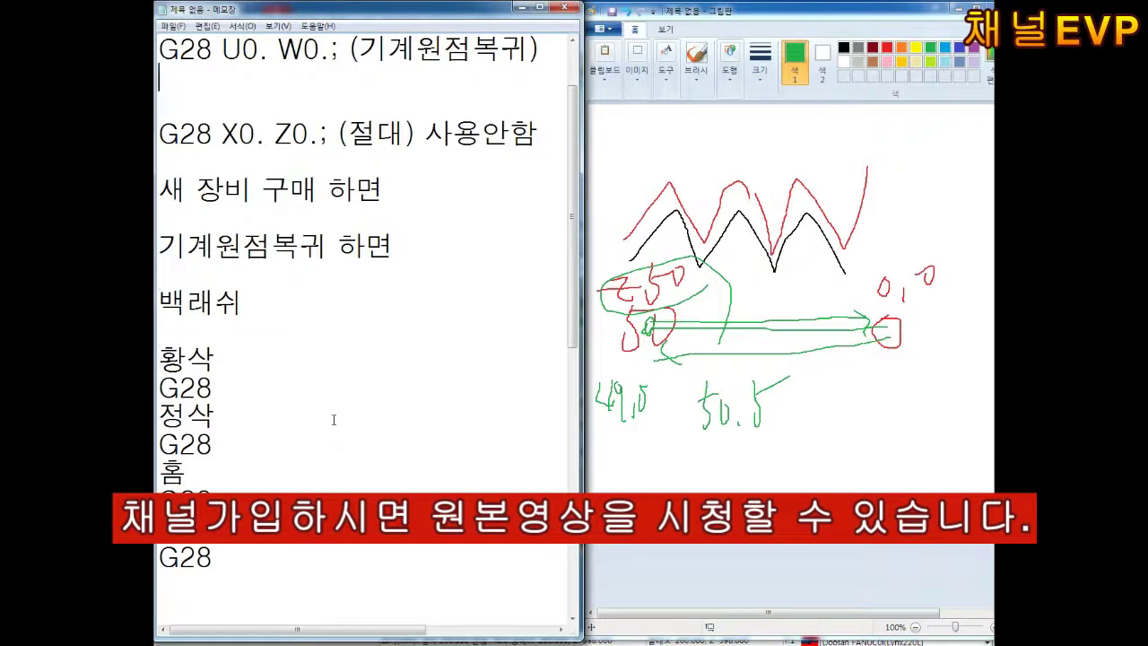
# Step: Insert the notes 노후 10년 이상 and 충돌 above 새 장비 구매 하면
pyautogui.scroll(1, 333, 419)
pyautogui.click(160, 269)
pyautogui.press('Return')
pyautogui.press('Return')
pyautogui.write('노후')
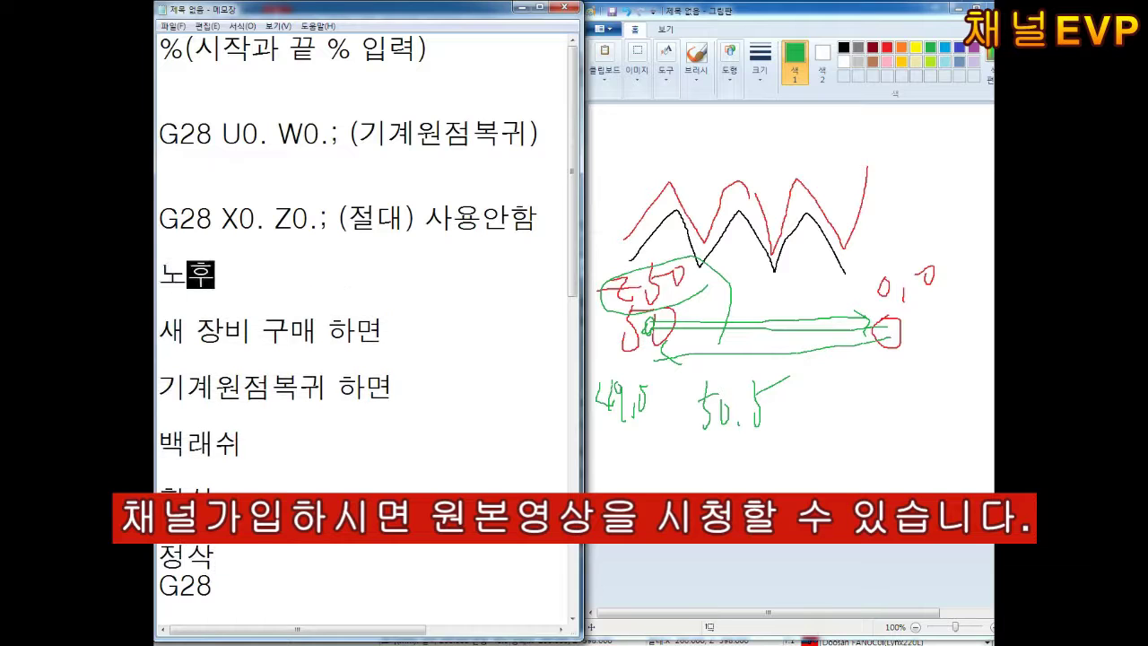
pyautogui.write(' 10년 이상')
pyautogui.press('Down')
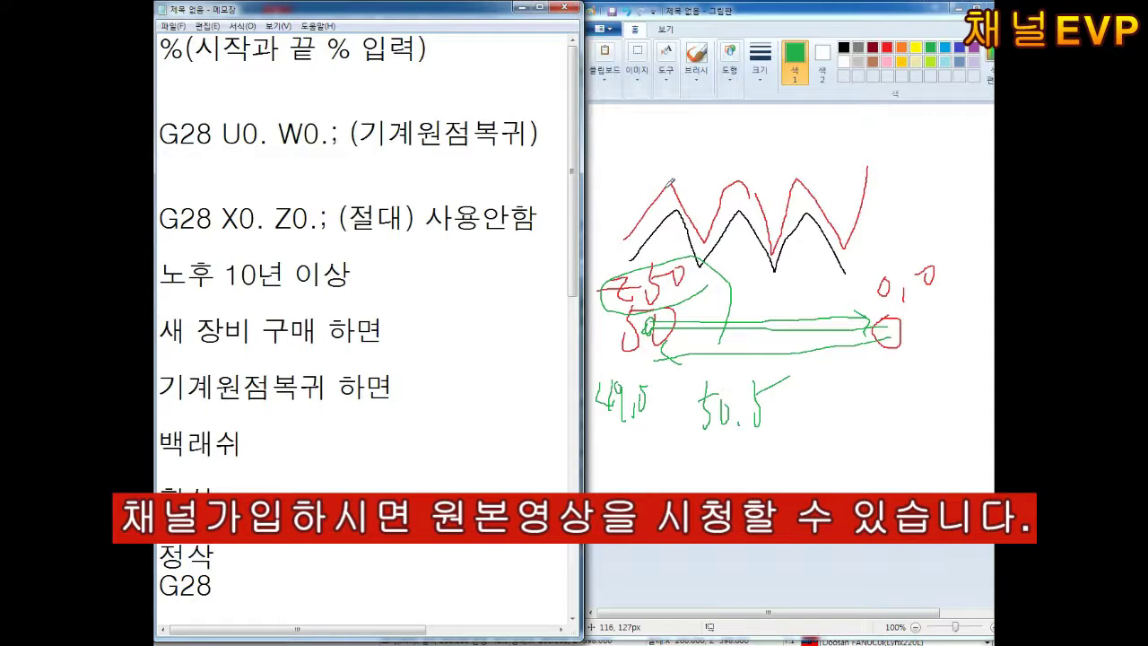
pyautogui.press('Return')
pyautogui.write('충돌')
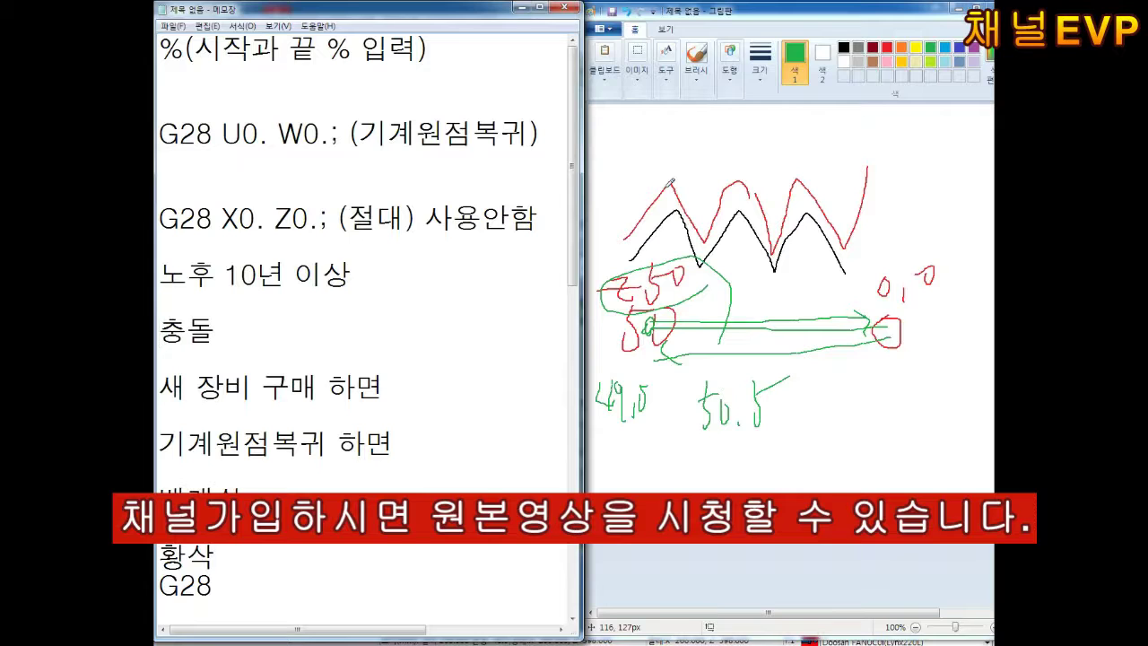
# Step: Type G30 U0. W0. on the line below G28 U0. W0
pyautogui.scroll(-1, 370, 272)
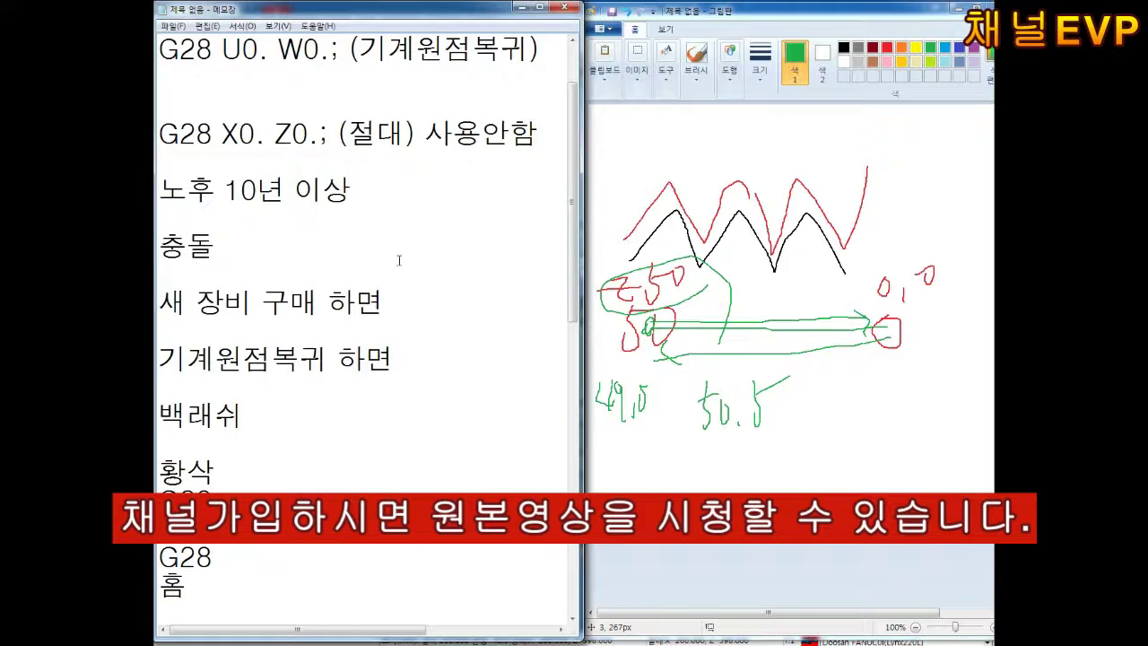
pyautogui.scroll(1, 495, 346)
pyautogui.write('G30')
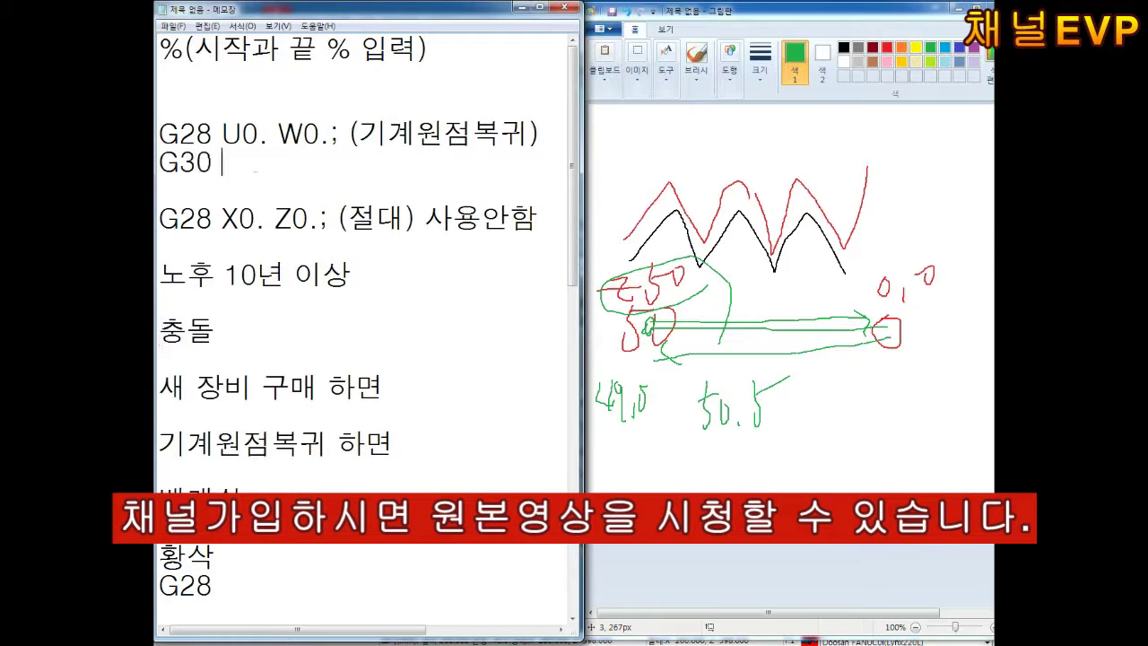
pyautogui.write(' U0. W0.')
# Step: Note under G30: 기계좌표 0,0 위치를 / 작업자가 지정가능 / 기계좌표상에 있는 X100, Z100
pyautogui.press('Return')
pyautogui.press('Return')
pyautogui.press('Up')
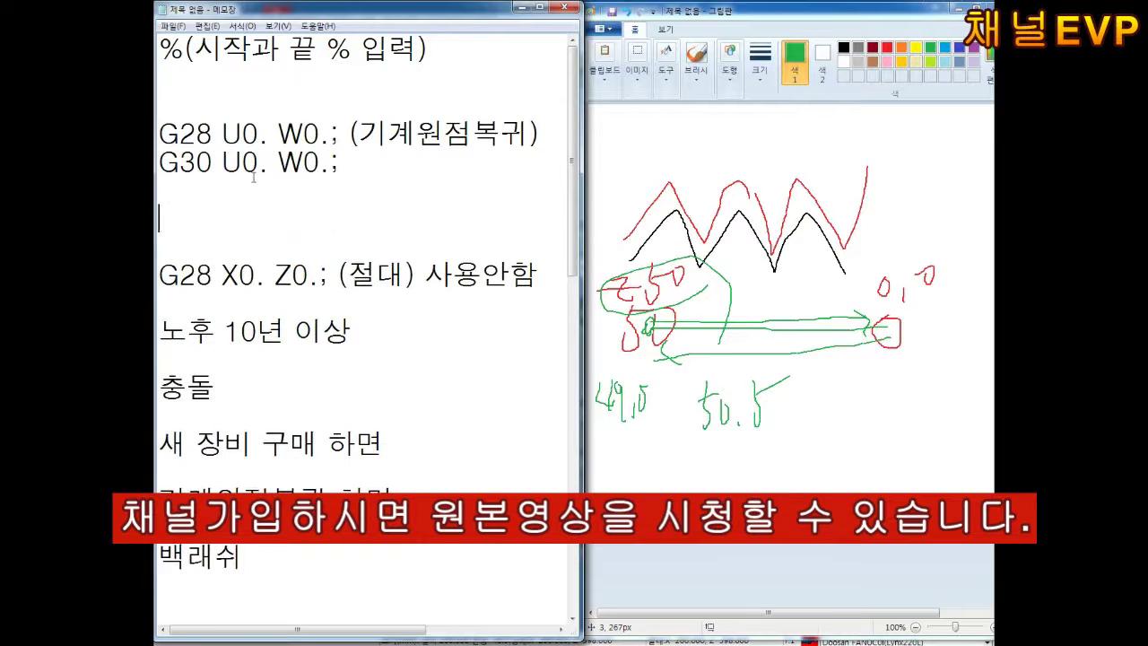
pyautogui.write('기')
pyautogui.write('계좌표 0,0 위치를')
pyautogui.press('Return')
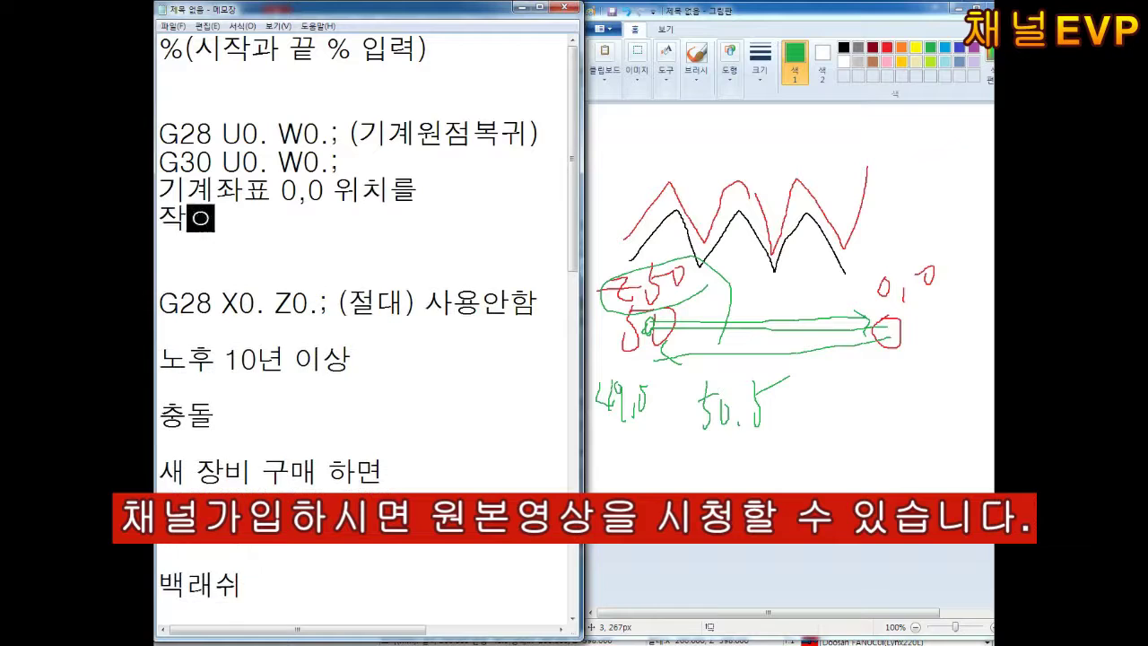
pyautogui.write('작업자가 지정가능')
pyautogui.press('Return')
pyautogui.press('Return')
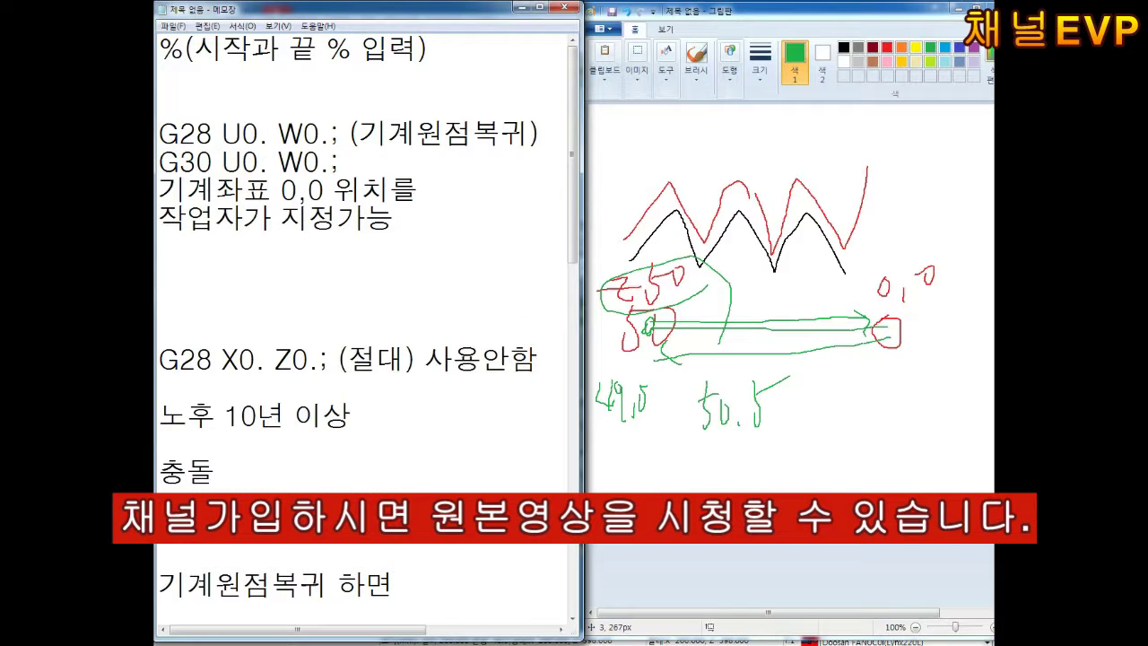
pyautogui.write('기계좌표상에 있는 X')
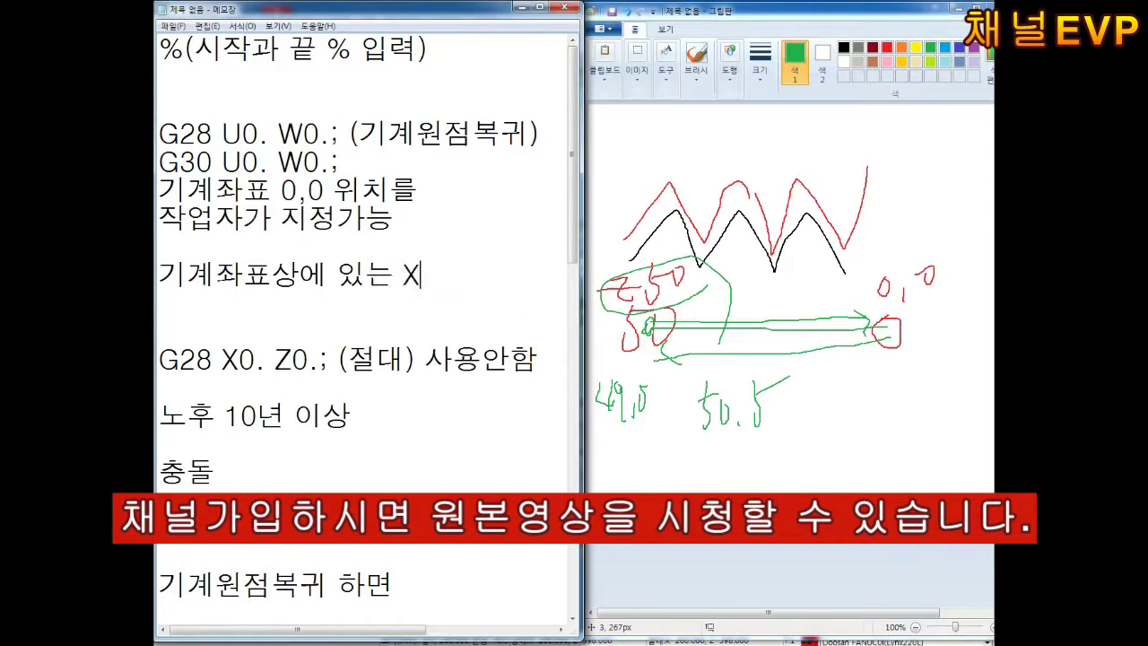
pyautogui.write('100, Z100')
pyautogui.press('Return')
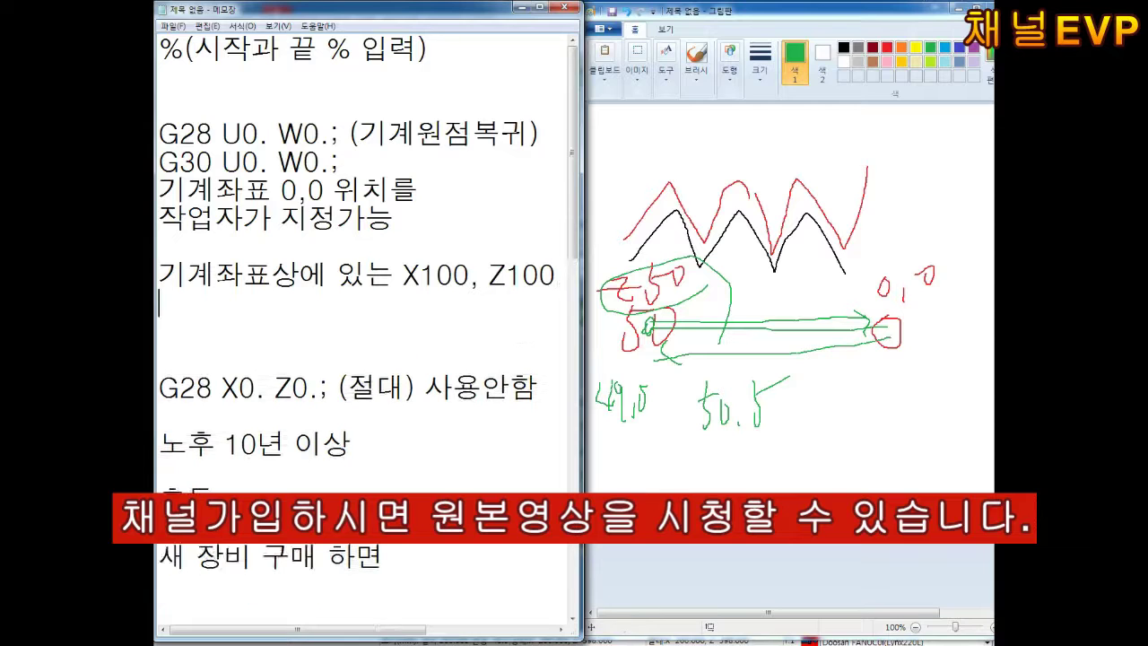
# Step: Sketch green crossed-circle tool positions with path lines on the Paint drawing
pyautogui.moveTo(636, 181)
pyautogui.mouseDown()
pyautogui.moveTo(632, 215)
pyautogui.moveTo(659, 193)
pyautogui.mouseUp()
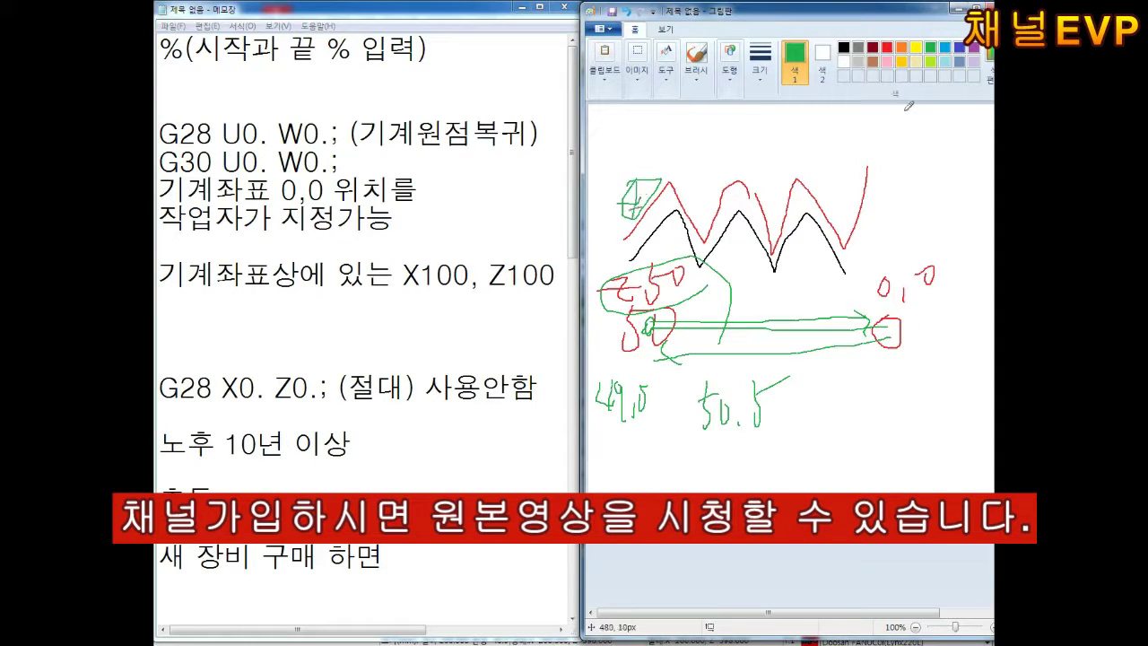
pyautogui.moveTo(905, 112); pyautogui.dragTo(937, 133)
pyautogui.moveTo(705, 185)
pyautogui.mouseDown()
pyautogui.moveTo(893, 133)
pyautogui.moveTo(681, 193)
pyautogui.moveTo(937, 133)
pyautogui.mouseUp()
pyautogui.moveTo(788, 134)
pyautogui.mouseDown()
pyautogui.moveTo(798, 170)
pyautogui.moveTo(632, 199)
pyautogui.mouseUp()
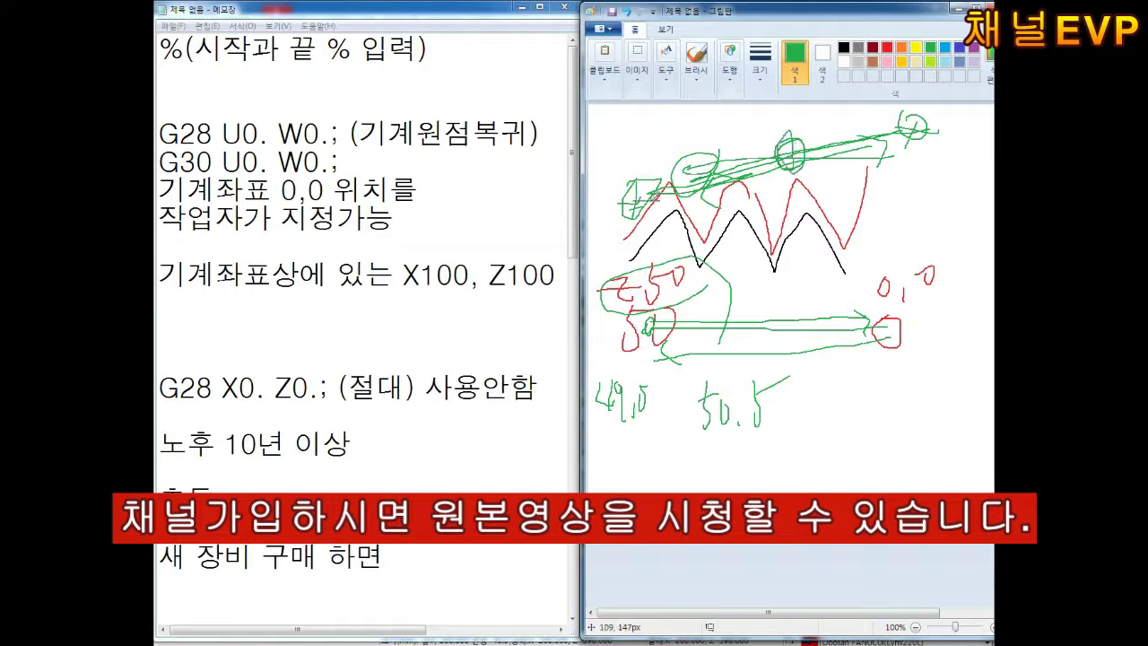
pyautogui.moveTo(771, 163); pyautogui.dragTo(601, 194)
# Step: Add 파라미터 방식 below G30 U0. W0.; and tidy blank lines between G28 and G30
pyautogui.click(339, 163)
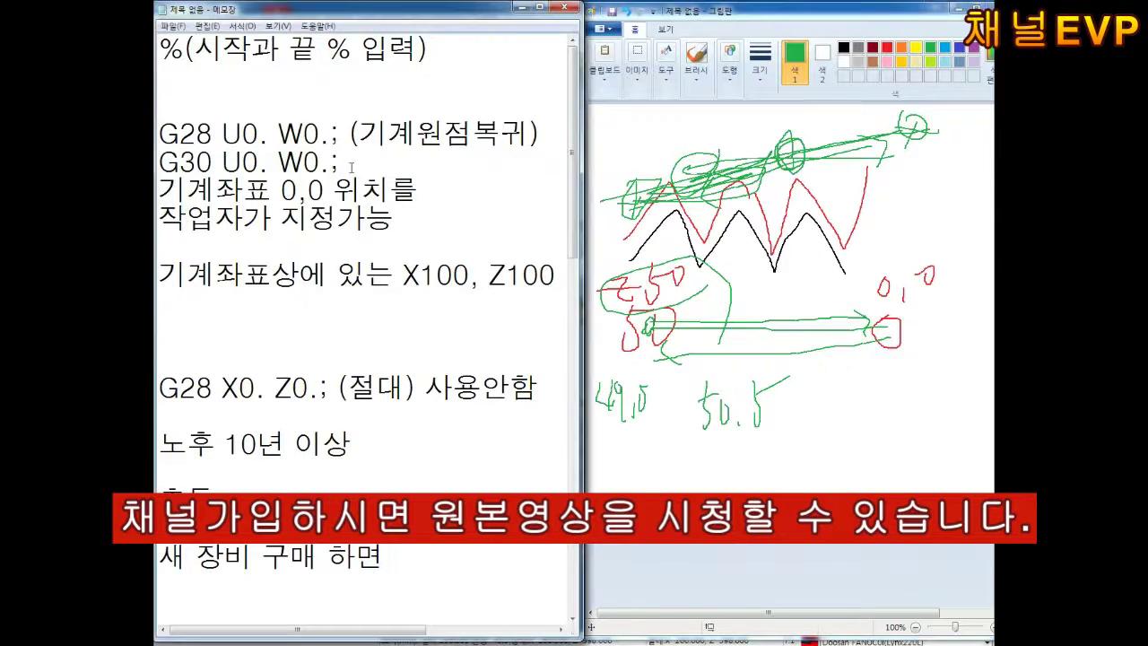
pyautogui.press('Return')
pyautogui.write('파라미터 방식')
pyautogui.press('Return')
pyautogui.press('Return')
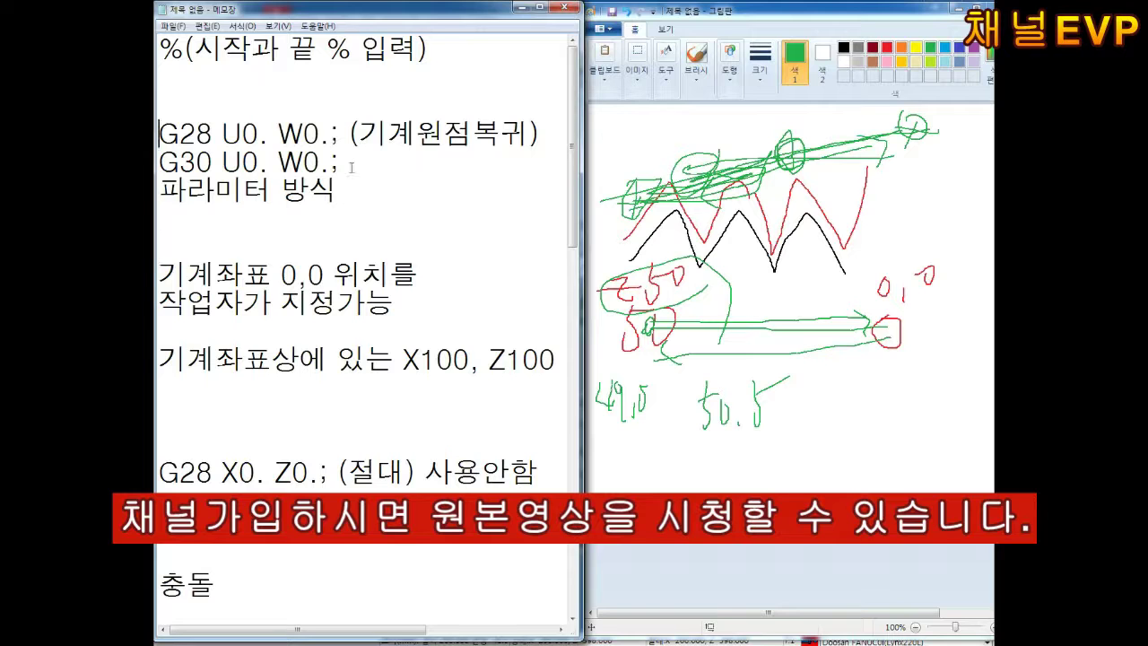
pyautogui.press('BackSpace')
pyautogui.press('BackSpace')
pyautogui.press('Down')
pyautogui.press('Return')
pyautogui.press('Return')
pyautogui.press('Return')
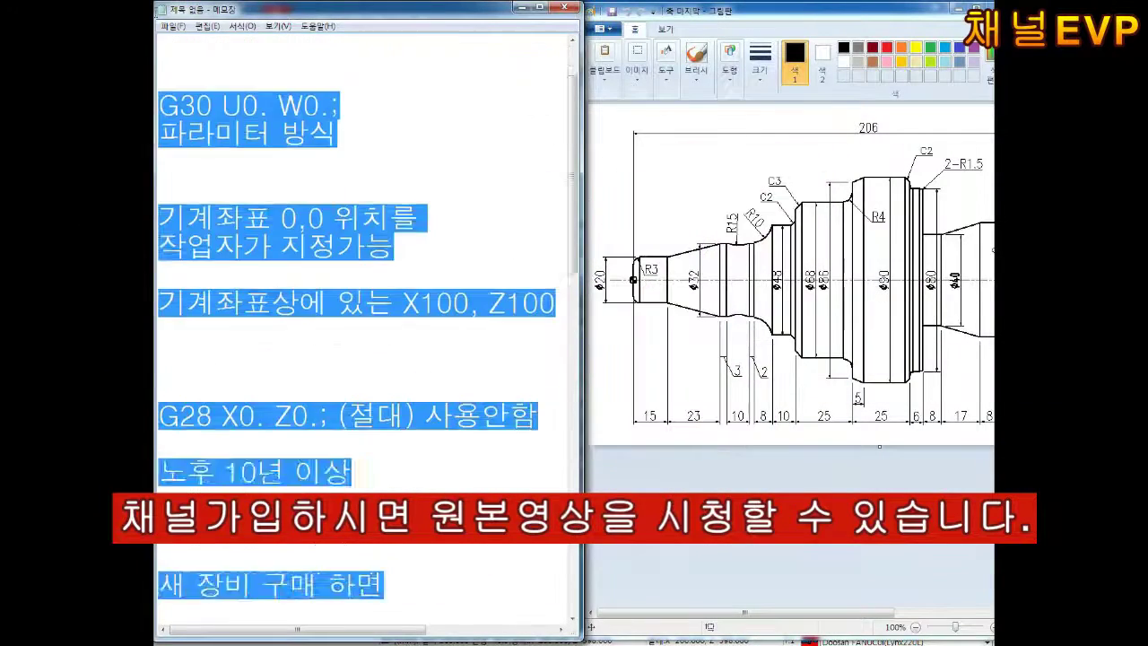
# Step: Delete the explanatory notes and the (기계원점복귀) comment after G28
pyautogui.moveTo(315, 276); pyautogui.dragTo(159, 126)
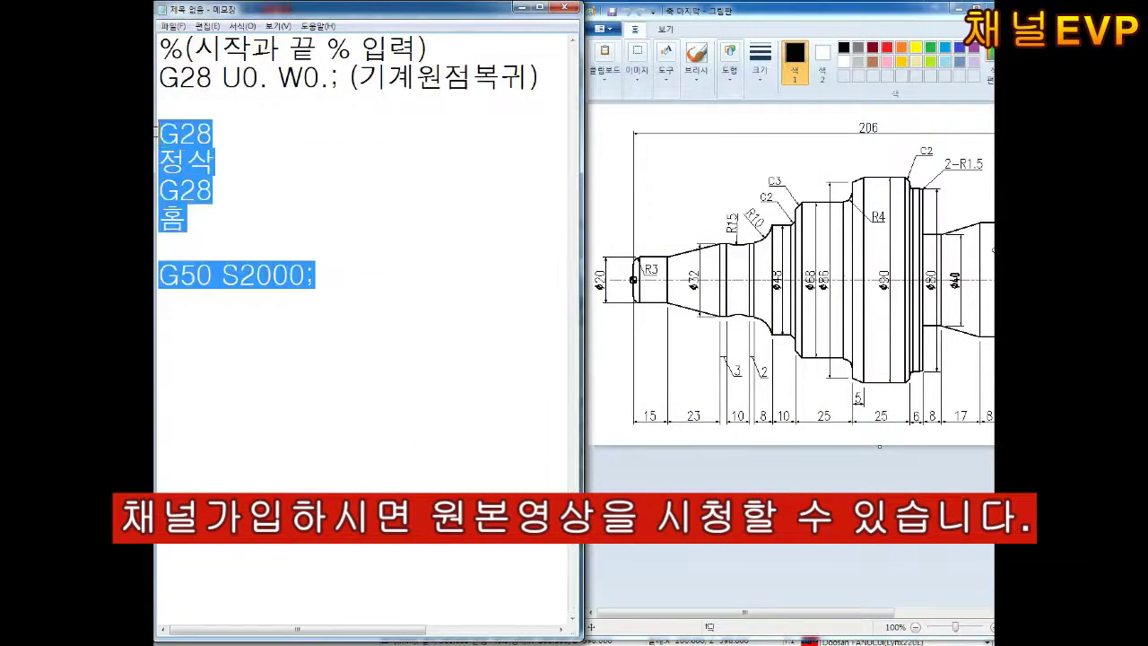
pyautogui.press('Delete')
pyautogui.press('BackSpace')
pyautogui.press('BackSpace')
pyautogui.press('BackSpace')
pyautogui.press('Left')
pyautogui.press('Left')
pyautogui.press('Left')
# Step: Add a G54; line above G28 U0. W0.;
pyautogui.press('Home')
pyautogui.press('Return')
pyautogui.press('Up')
pyautogui.write('ㅎ')
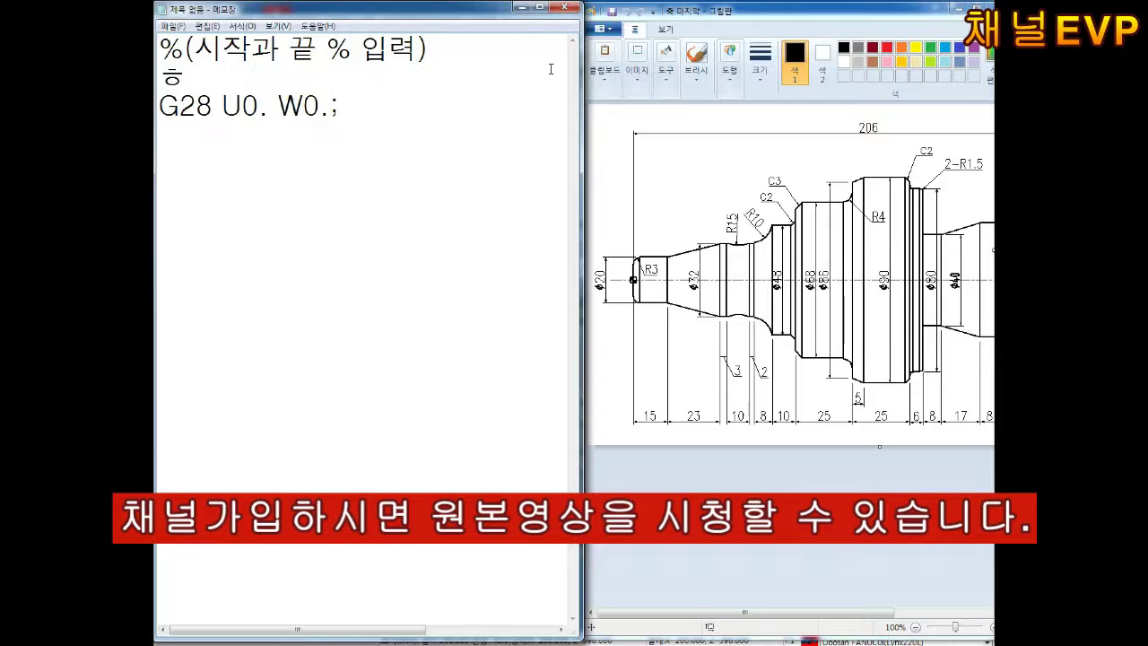
pyautogui.press('BackSpace')
pyautogui.press('Hangul')
pyautogui.write('G21 G40 G54 G99;')
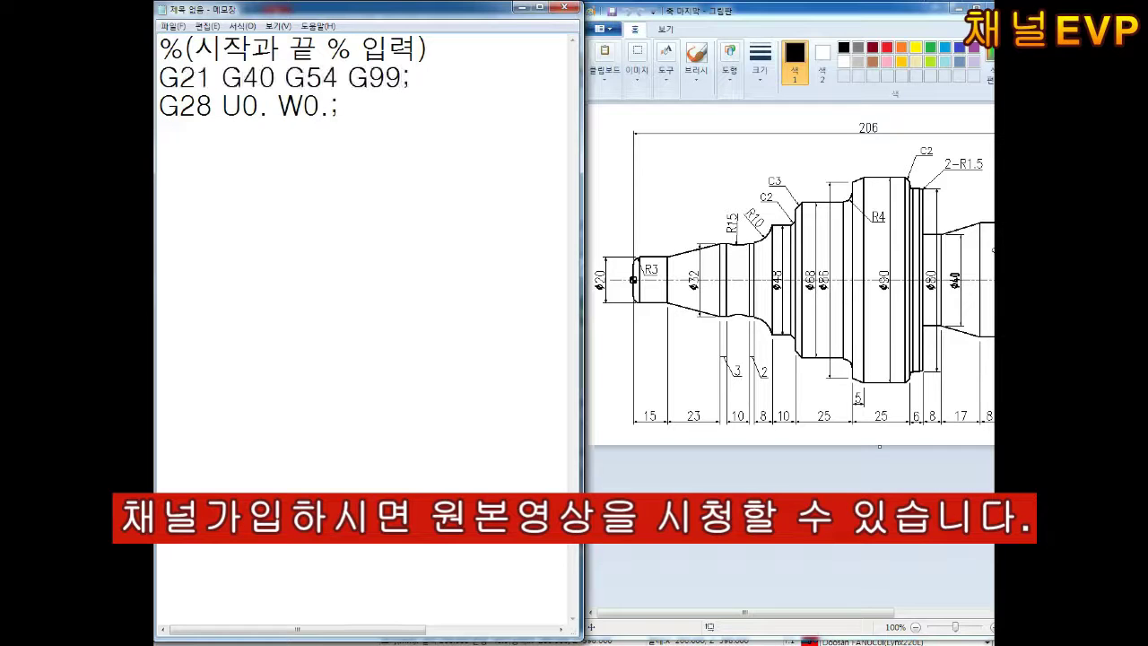
pyautogui.press('BackSpace')
pyautogui.press('BackSpace')
pyautogui.press('BackSpace')
pyautogui.press('Delete')
pyautogui.press('Delete')
pyautogui.press('BackSpace')
pyautogui.press('Right')
pyautogui.press('Right')
pyautogui.press('Right')
pyautogui.press('Delete')
pyautogui.press('Delete')
pyautogui.press('Delete')
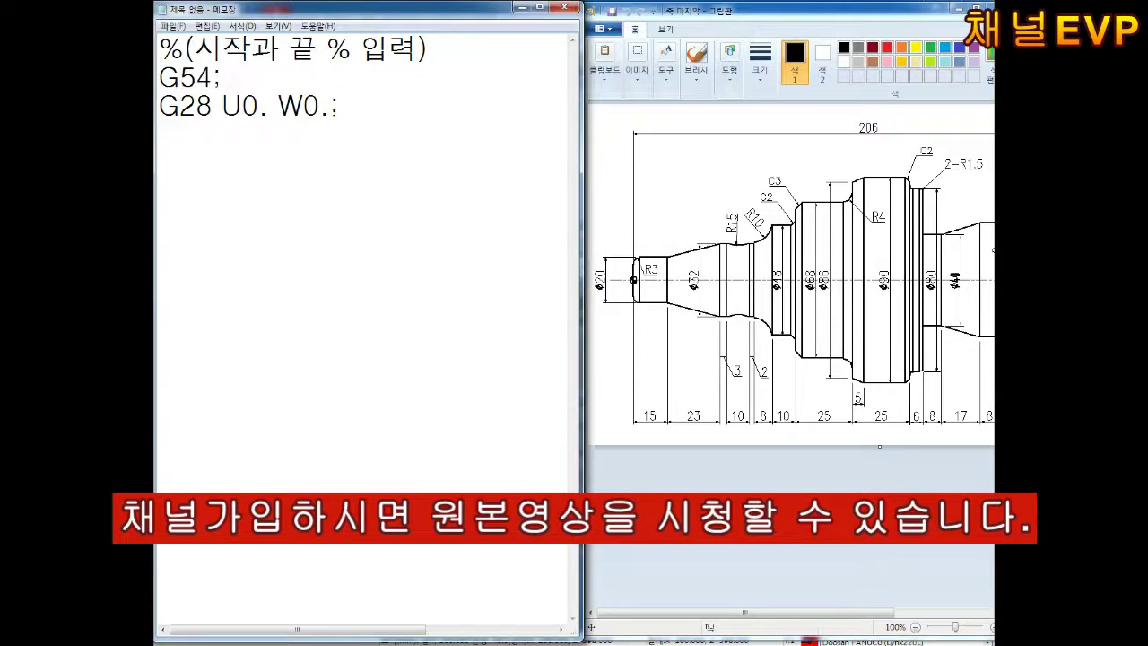
# Step: Add T0101; and the spindle lines S2000; G96 S100 M03; below G28 U0. W0.;
pyautogui.press('Down')
pyautogui.press('End')
pyautogui.press('Return')
pyautogui.write('T')
pyautogui.write('0101;')
pyautogui.press('Return')
pyautogui.write('S50 S2000; G96 S100 M03')
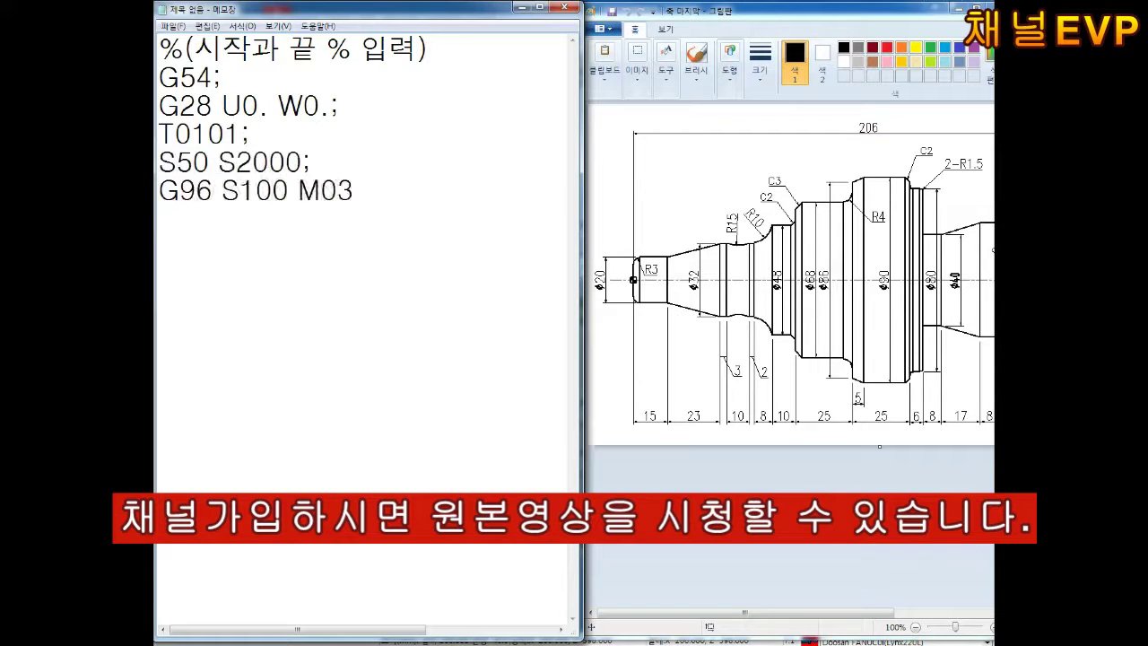
pyautogui.write(';')
pyautogui.press('Return')
pyautogui.write('G00')
# Step: Write 95-X40 in red on the shaft drawing with a thicker stroke
pyautogui.click(760, 70)
pyautogui.click(764, 124)
pyautogui.click(885, 47)
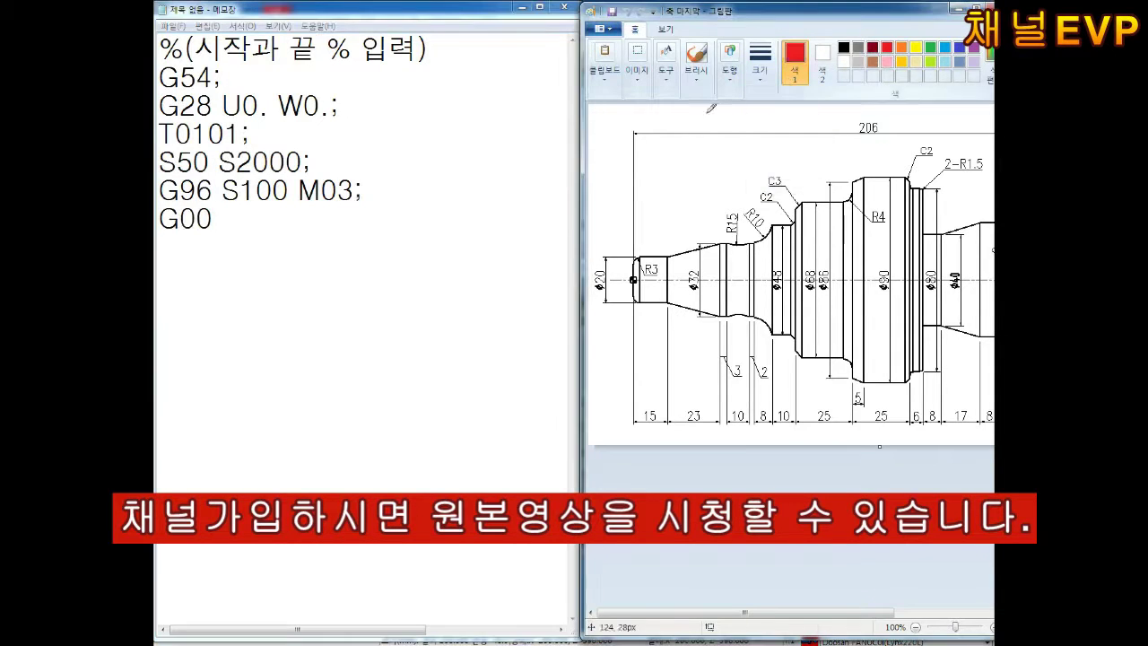
pyautogui.moveTo(681, 121)
pyautogui.mouseDown()
pyautogui.moveTo(708, 152)
pyautogui.moveTo(760, 164)
pyautogui.moveTo(825, 143)
pyautogui.mouseUp()
# Step: Add the G00 X99. Z2.; approach and G71 U2. R0.5 M08; / G71 P10 Q20 U0.4 W0.2 F0.2;
pyautogui.click(563, 211)
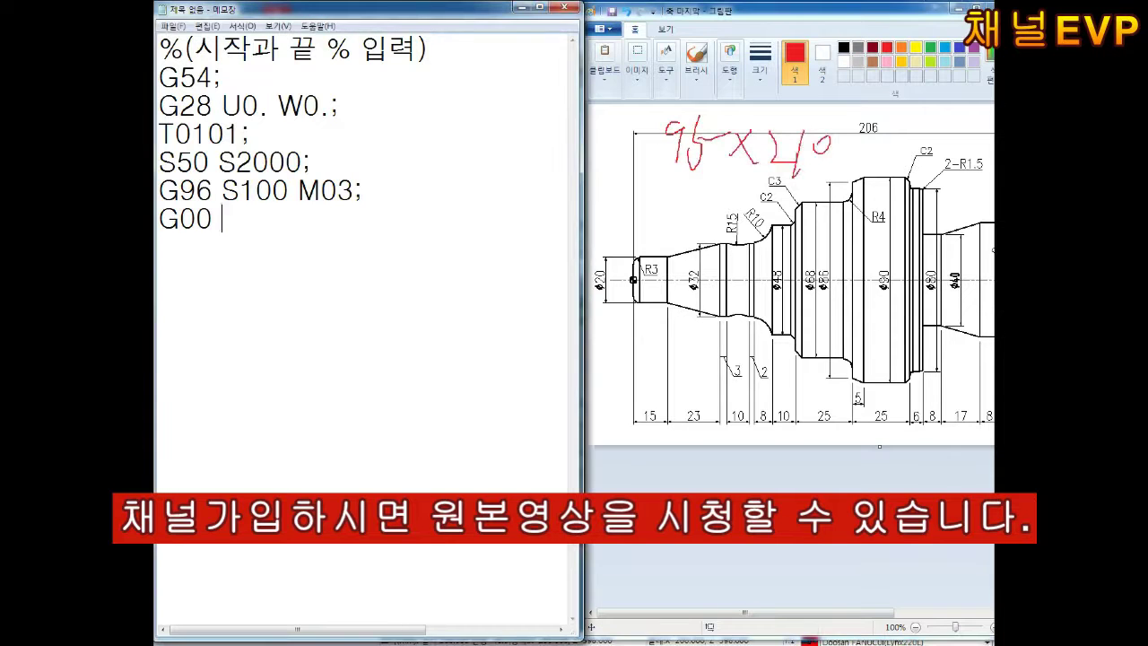
pyautogui.write('X99. Z2.;')
pyautogui.press('Return')
pyautogui.write('G71 U2. R0.5 M08')
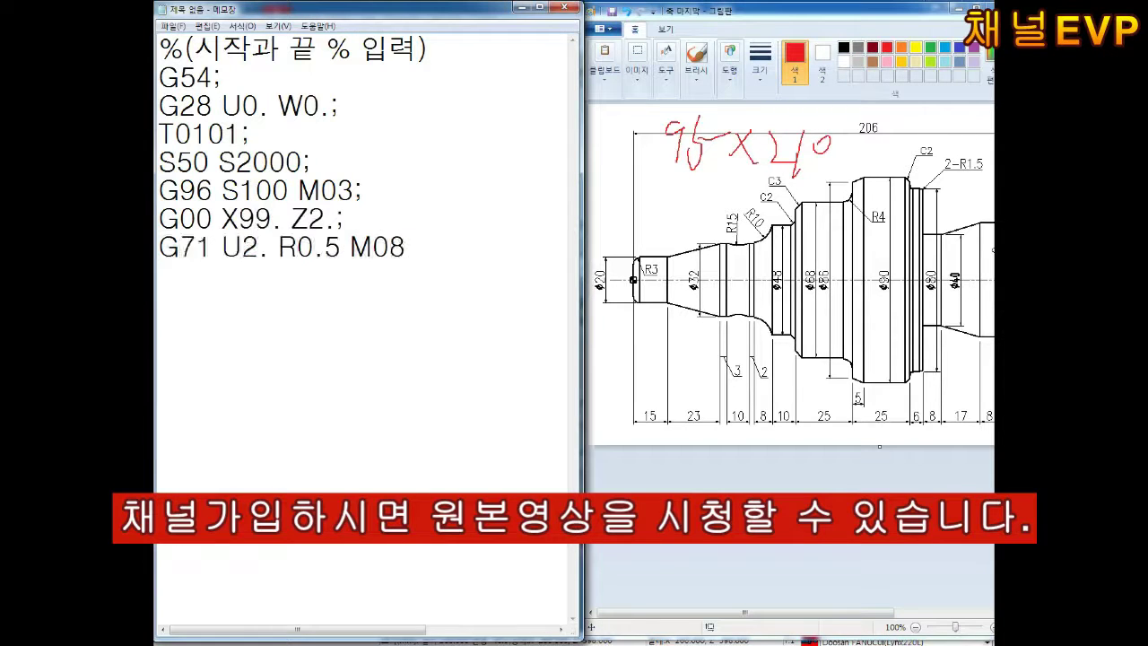
pyautogui.write('; G')
pyautogui.press('BackSpace')
pyautogui.press('Return')
pyautogui.write('G71 P10 Q20 U0.4 W0.2 F0.2;')
# Step: Start the profile with N10 G42 G00 X-2. Z2.;, G01 Z0.; and X14.;
pyautogui.press('Return')
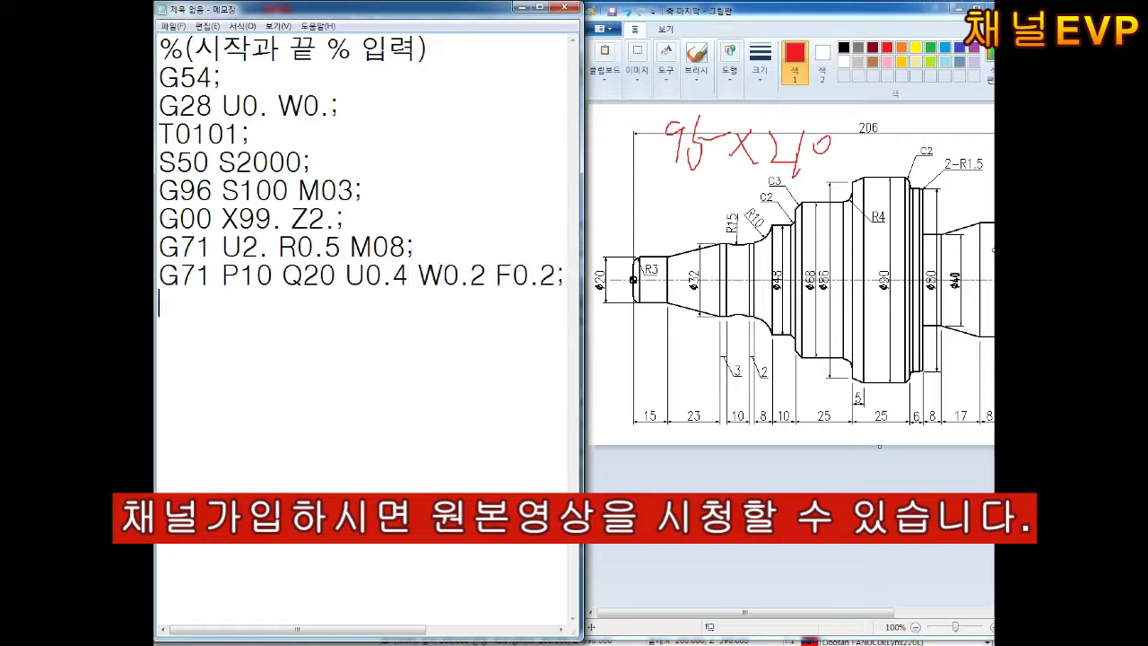
pyautogui.write('N10 G42 G00 X-2. ')
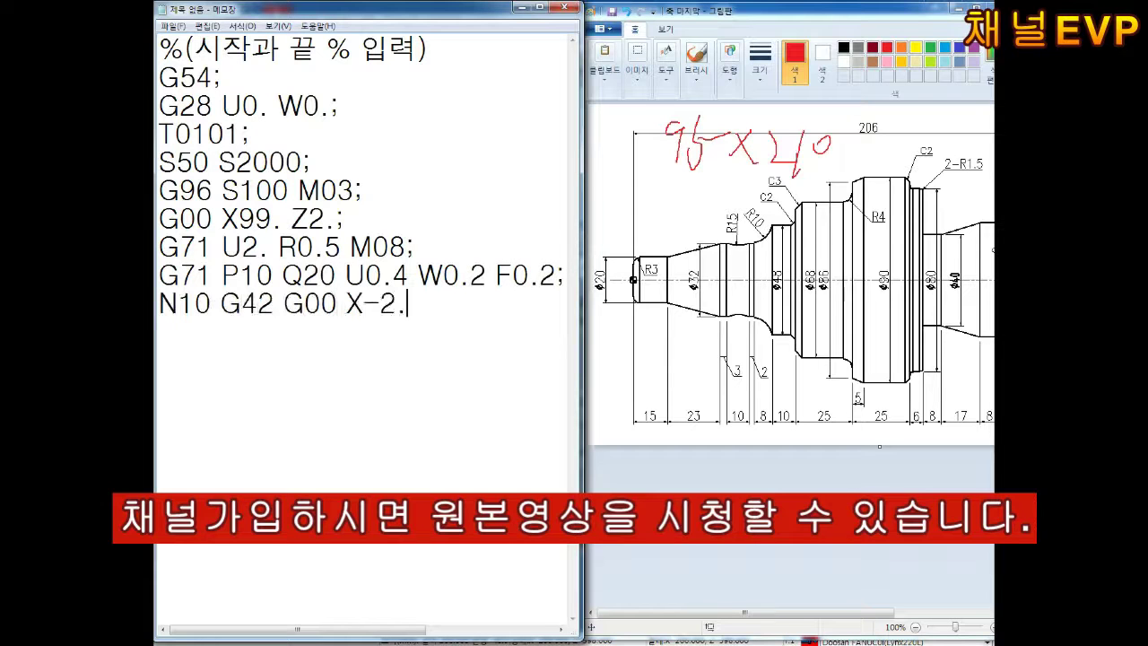
pyautogui.write('Z2.;')
pyautogui.press('Return')
pyautogui.write('G01 Z0.;')
pyautogui.press('Return')
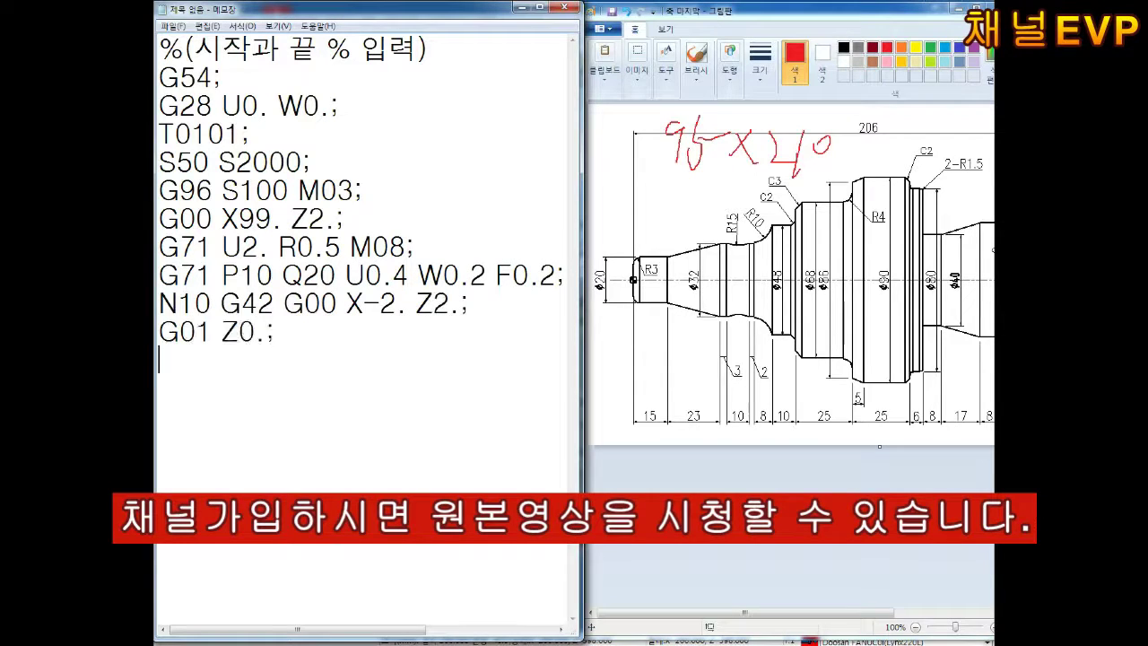
pyautogui.moveTo(633, 225); pyautogui.dragTo(628, 235)
pyautogui.click(359, 386)
pyautogui.write('X')
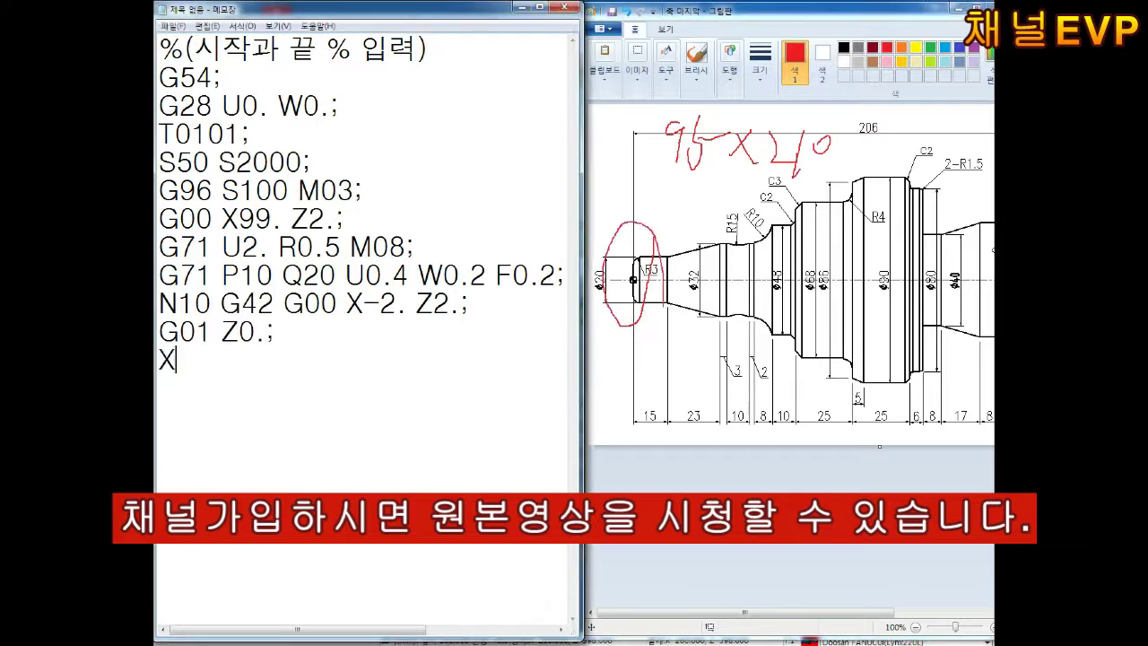
pyautogui.write('14.;')
# Step: Add the corner arc G03 X20. Z-3. R3. and the G01 Z-15.; move
pyautogui.press('Return')
pyautogui.write('G03 X20. Z-3.;')
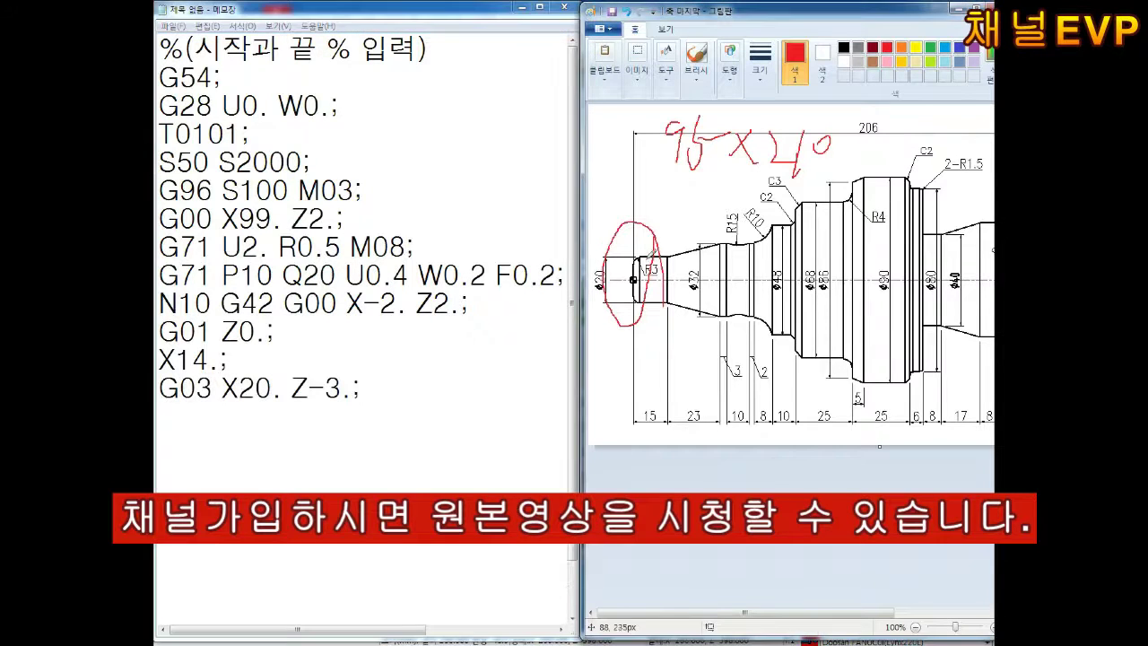
pyautogui.press('Return')
pyautogui.write('G01 Z-15.;')
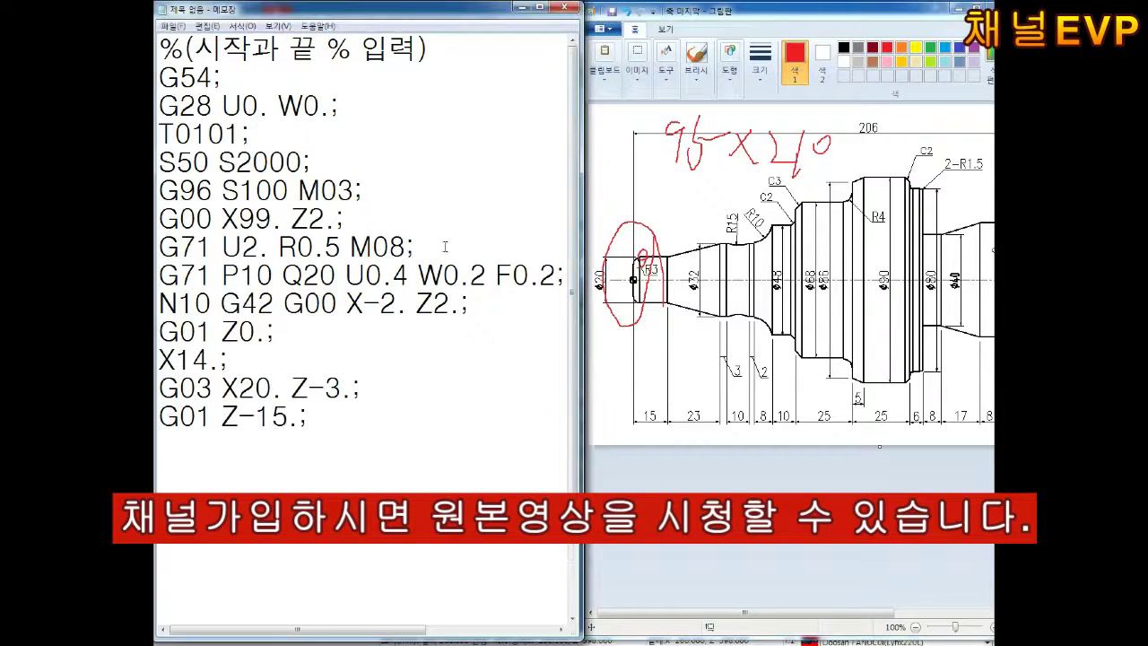
pyautogui.moveTo(667, 258); pyautogui.dragTo(673, 247)
pyautogui.click(358, 388)
pyautogui.write('R3.')
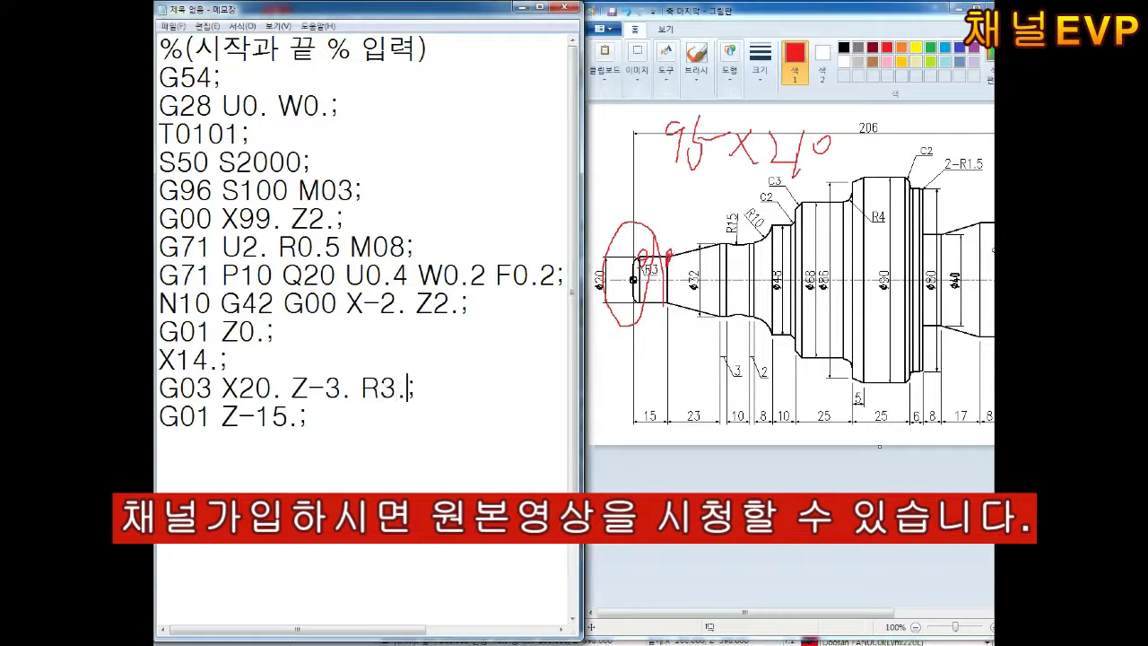
# Step: Add the taper move X32. Z-38.; and Z-41.;, annotating the drawing in red
pyautogui.click(667, 259)
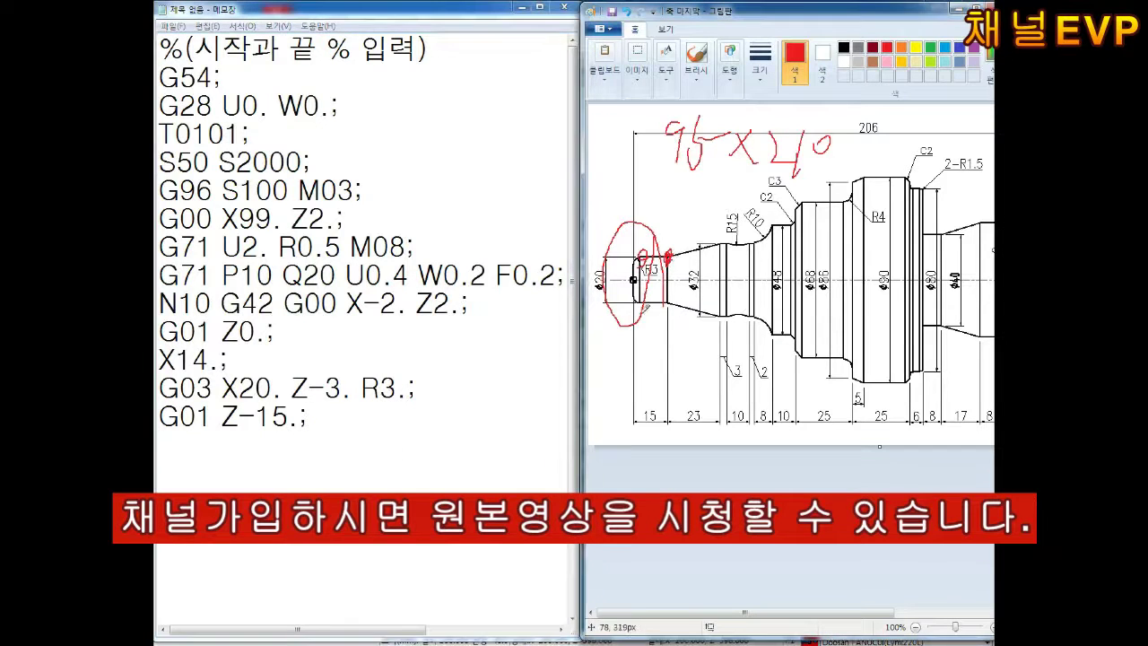
pyautogui.click(359, 448)
pyautogui.press('Return')
pyautogui.write('X32. Z-')
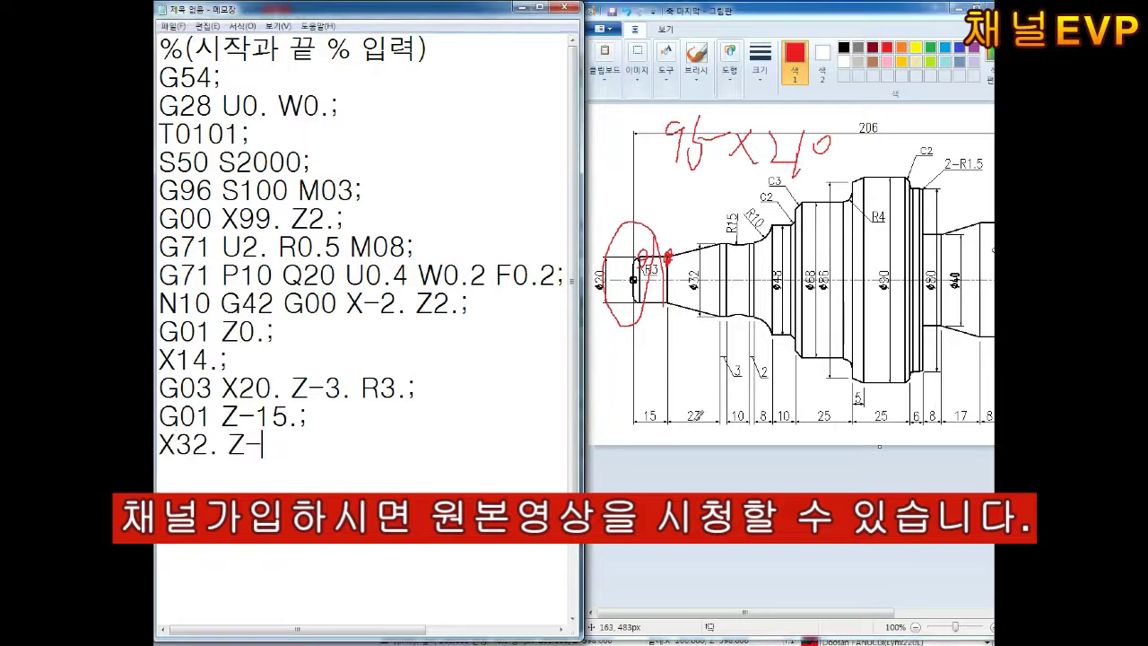
pyautogui.moveTo(669, 371); pyautogui.dragTo(674, 386)
pyautogui.moveTo(681, 373)
pyautogui.mouseDown()
pyautogui.moveTo(701, 380)
pyautogui.moveTo(734, 362)
pyautogui.moveTo(725, 348)
pyautogui.mouseUp()
pyautogui.click(269, 446)
pyautogui.write('38.;')
pyautogui.press('Return')
pyautogui.write('Z-41.;')
# Step: Mark the stock size and the position beside 41 in red, leaving an empty program line
pyautogui.click(717, 331)
pyautogui.click(262, 475)
pyautogui.press('Return')
pyautogui.moveTo(716, 186); pyautogui.dragTo(663, 191)
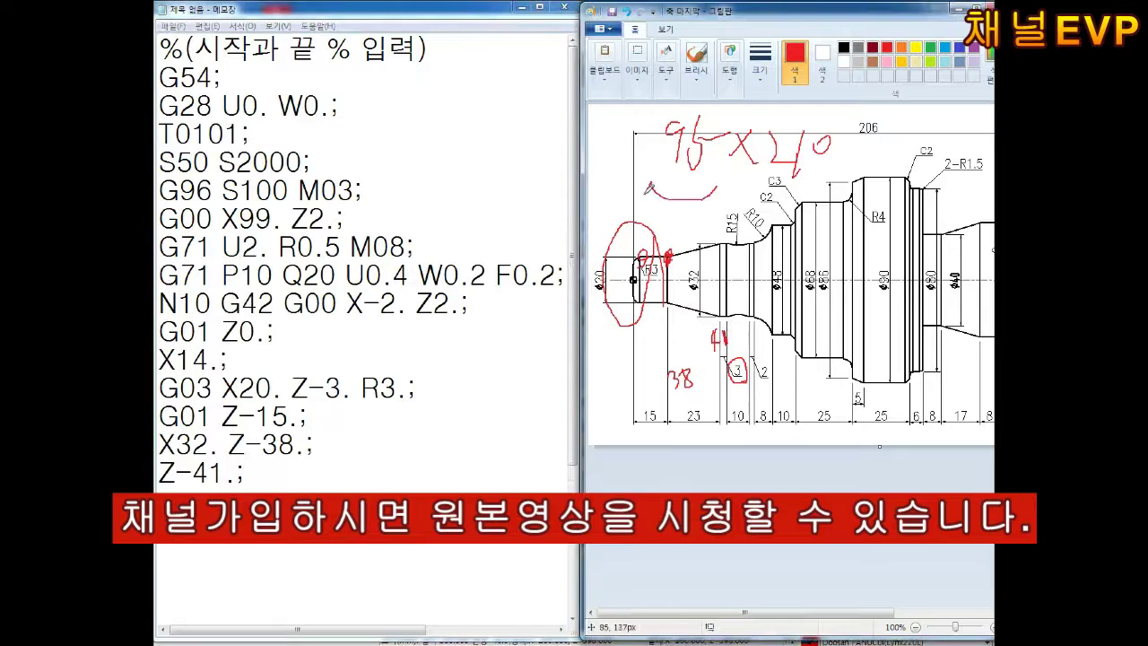
pyautogui.click(269, 485)
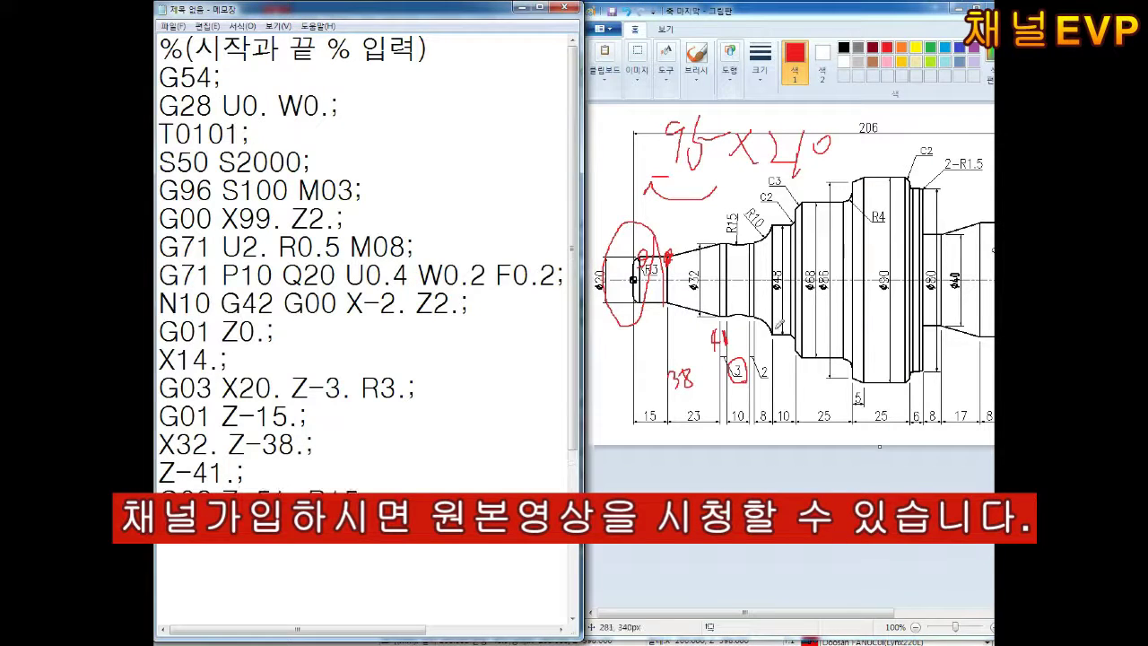
pyautogui.moveTo(744, 329); pyautogui.dragTo(741, 343)
pyautogui.click(737, 235)
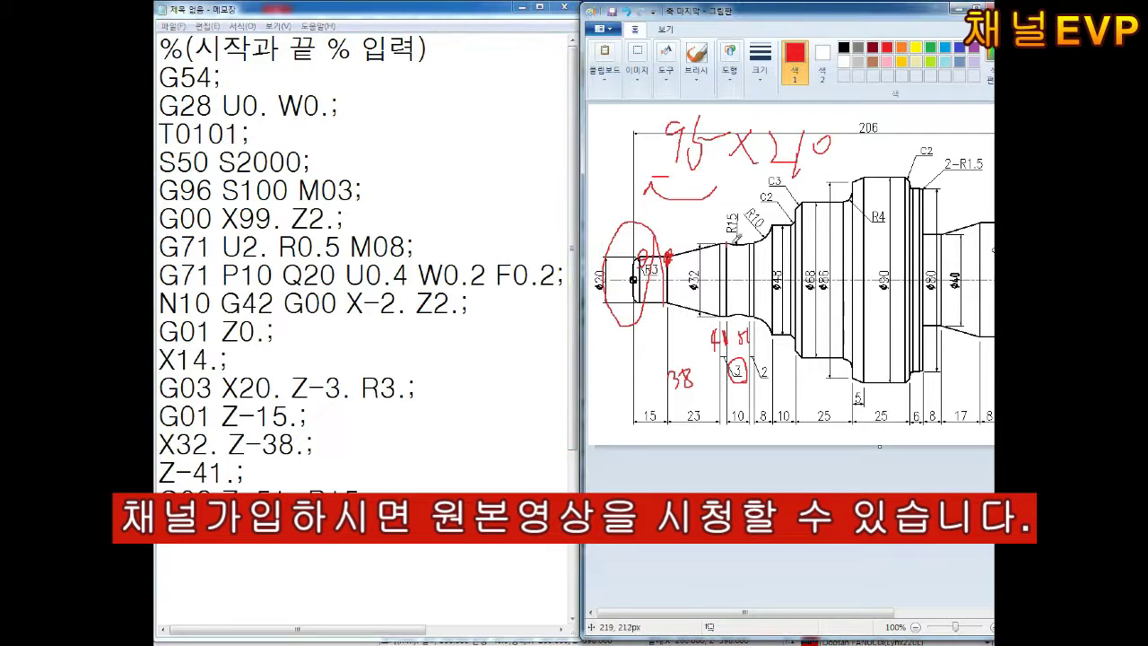
# Step: Correct S50 to G50 and add the R10 arc line G02 X48. Z-61. R10.;
pyautogui.scroll(1, 737, 235)
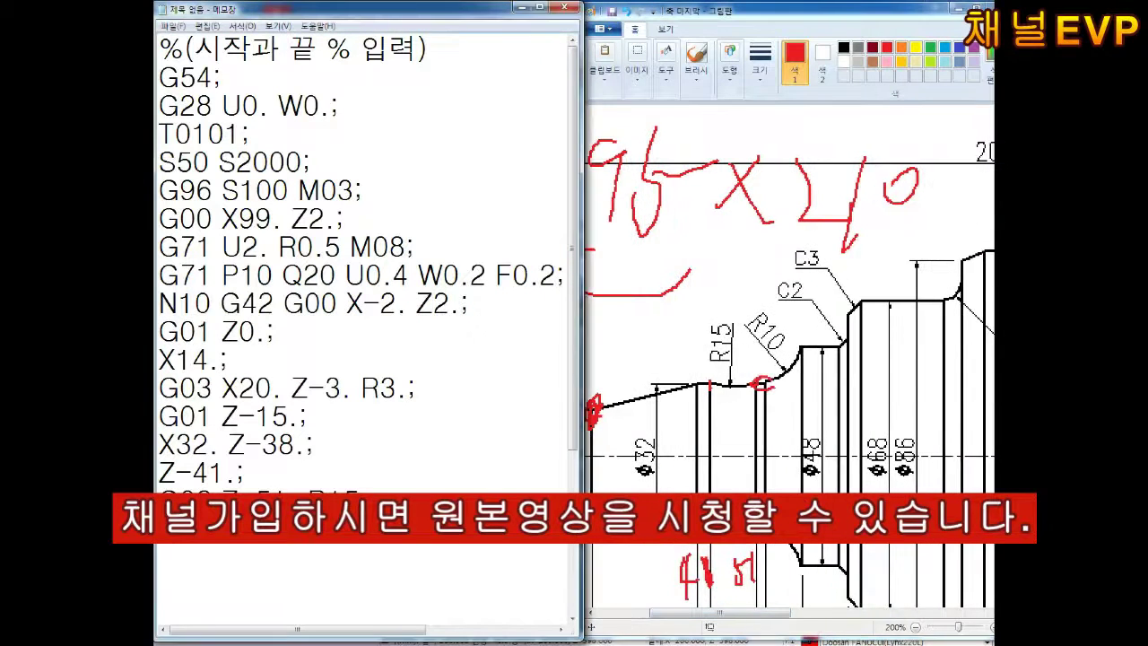
pyautogui.scroll(-3, 768, 328)
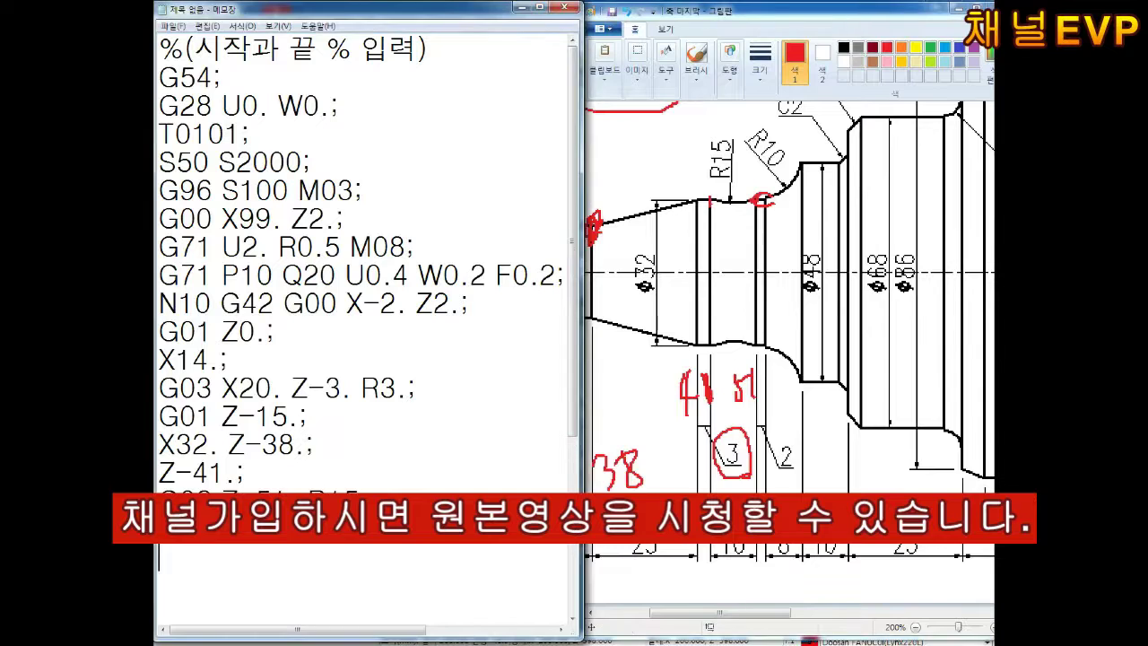
pyautogui.moveTo(773, 325); pyautogui.dragTo(778, 346)
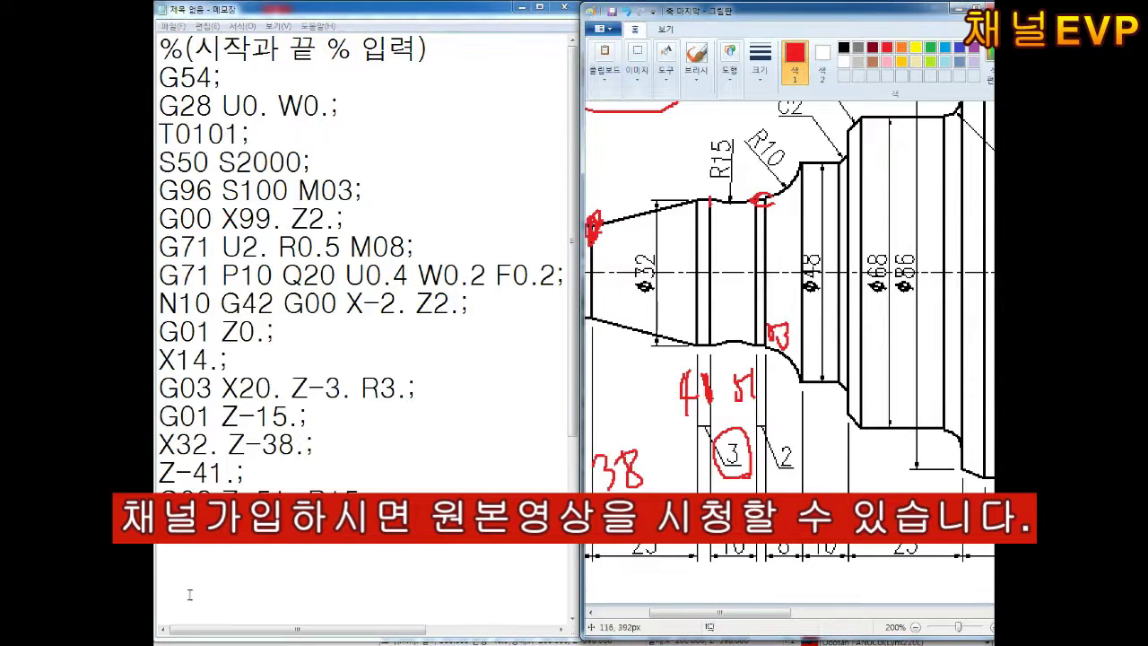
pyautogui.hotkey('alt', 'Tab')
pyautogui.write('G02')
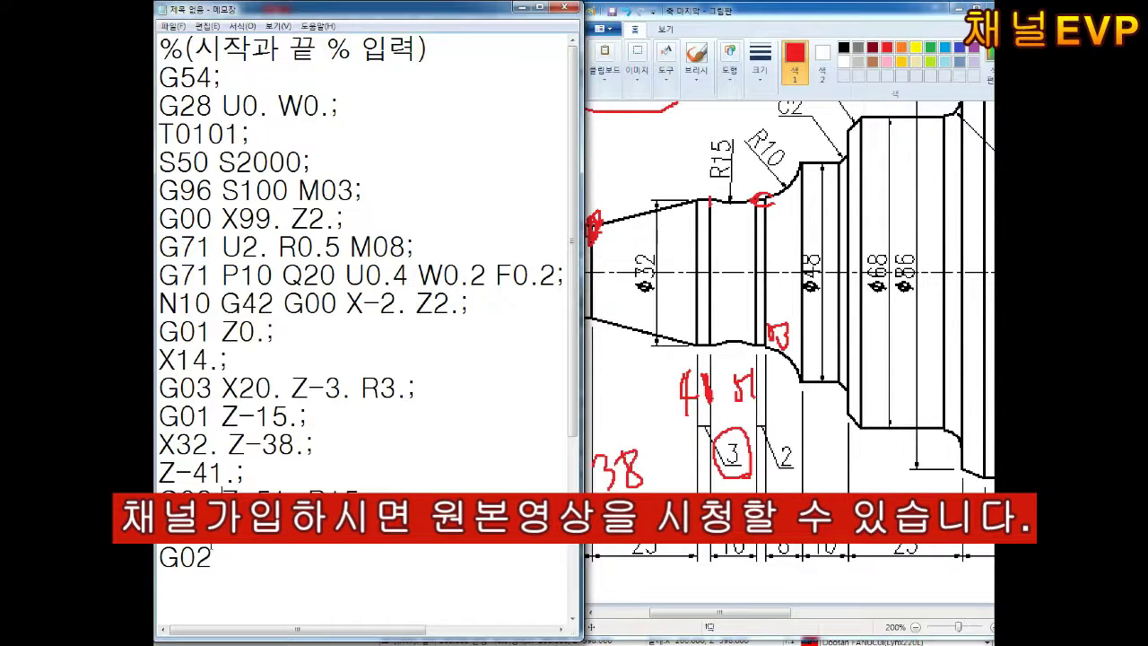
pyautogui.click(178, 163)
pyautogui.press('BackSpace')
pyautogui.write('G02 ')
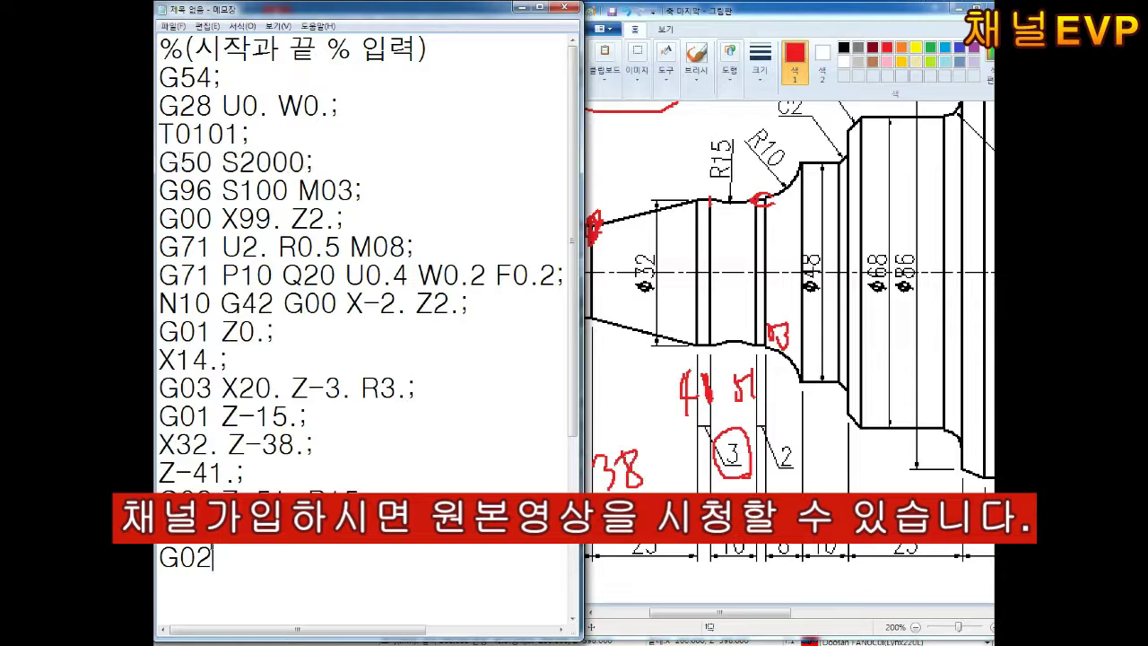
pyautogui.write('X48. Z-')
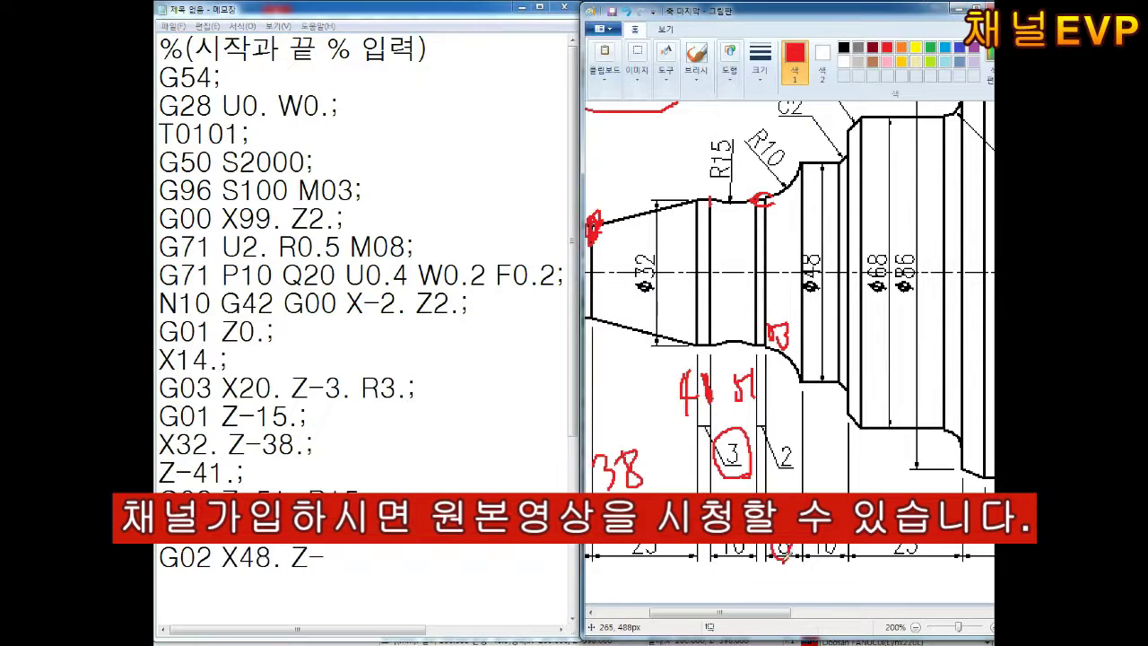
pyautogui.write('61. R10.;')
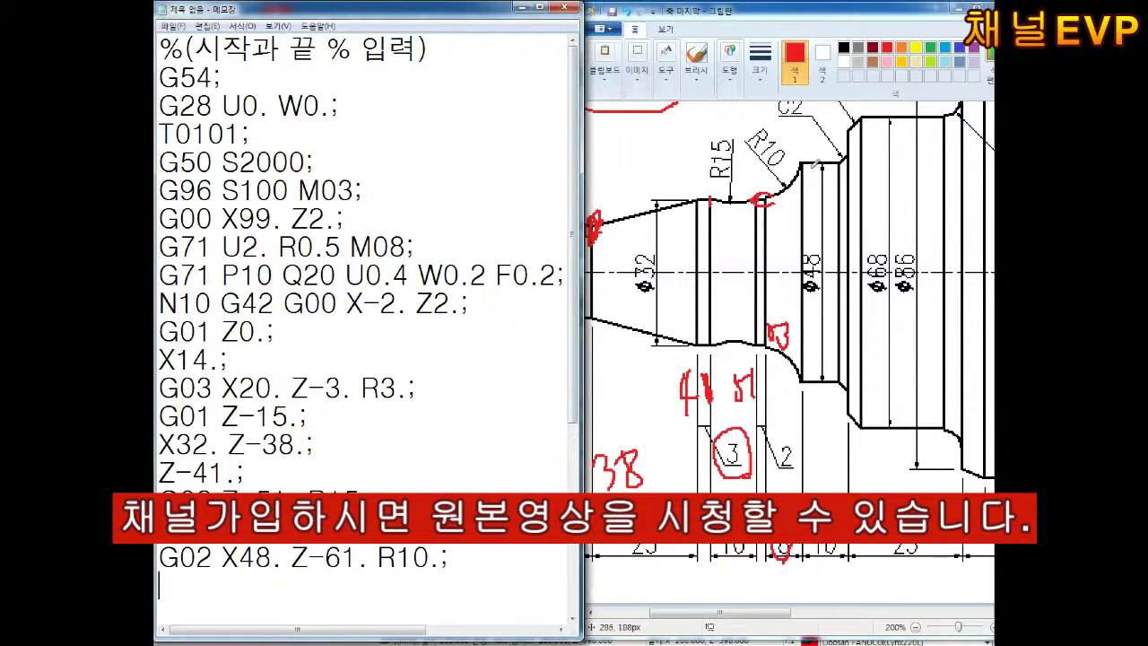
# Step: Mark the R10 arc end on the drawing, then add G01 Z-69.; and X52. Z-71.;
pyautogui.moveTo(793, 158); pyautogui.dragTo(796, 163)
pyautogui.moveTo(809, 547); pyautogui.dragTo(848, 549)
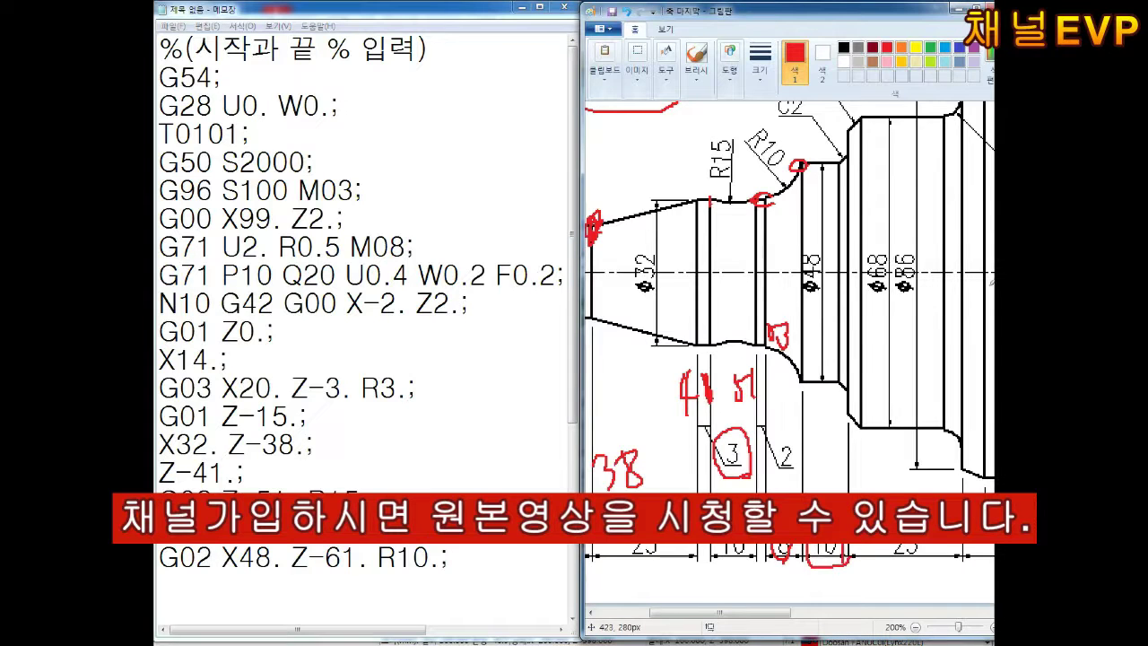
pyautogui.moveTo(820, 154); pyautogui.dragTo(817, 162)
pyautogui.click(572, 618)
pyautogui.press('Return')
pyautogui.write('G01 Z-69.')
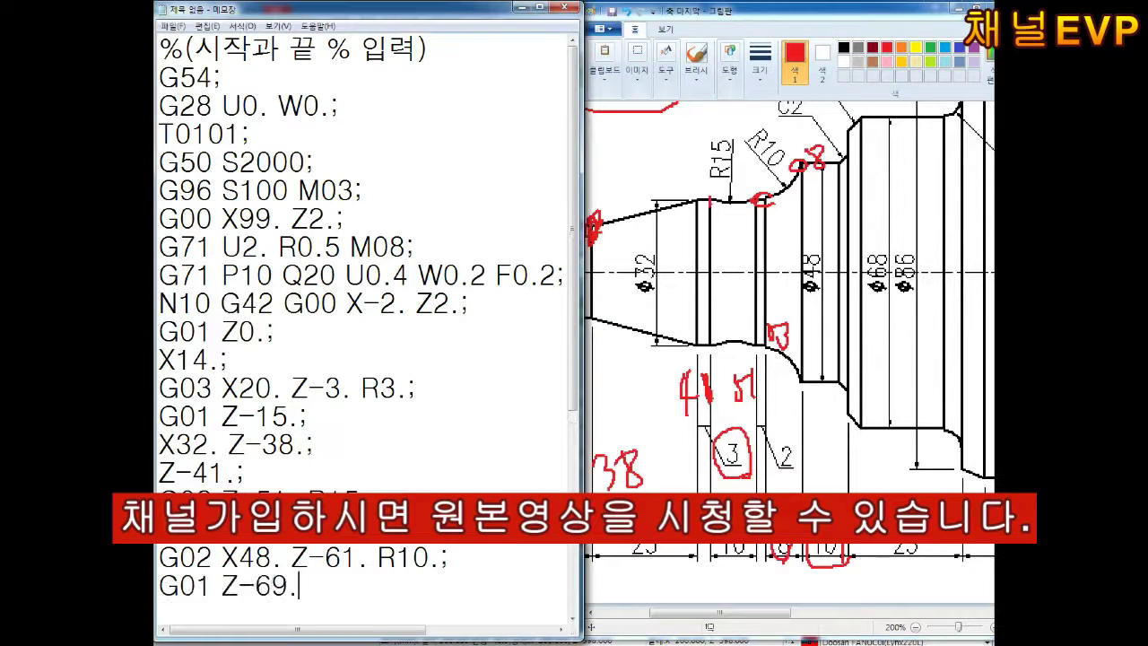
pyautogui.write(';')
pyautogui.press('Return')
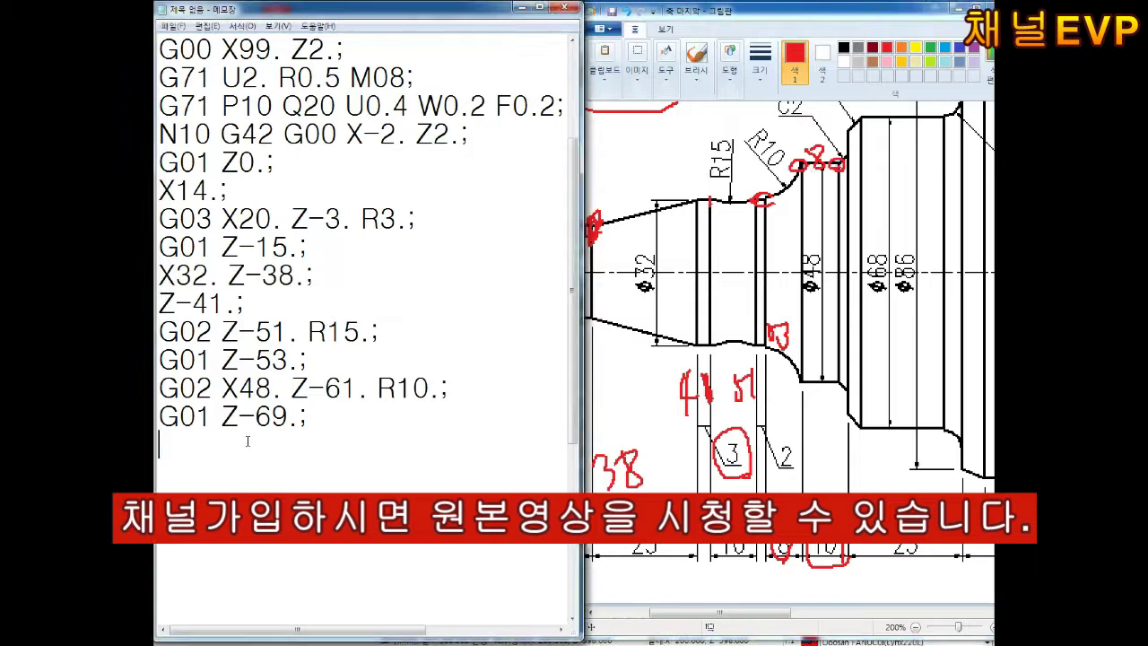
pyautogui.write('X52. Z-71.;')
# Step: Jot 24 and 59 on the drawing and add the X62.; step line
pyautogui.moveTo(874, 163)
pyautogui.mouseDown()
pyautogui.moveTo(868, 187)
pyautogui.moveTo(884, 210)
pyautogui.mouseUp()
pyautogui.moveTo(779, 395)
pyautogui.mouseDown()
pyautogui.moveTo(776, 422)
pyautogui.moveTo(795, 419)
pyautogui.mouseUp()
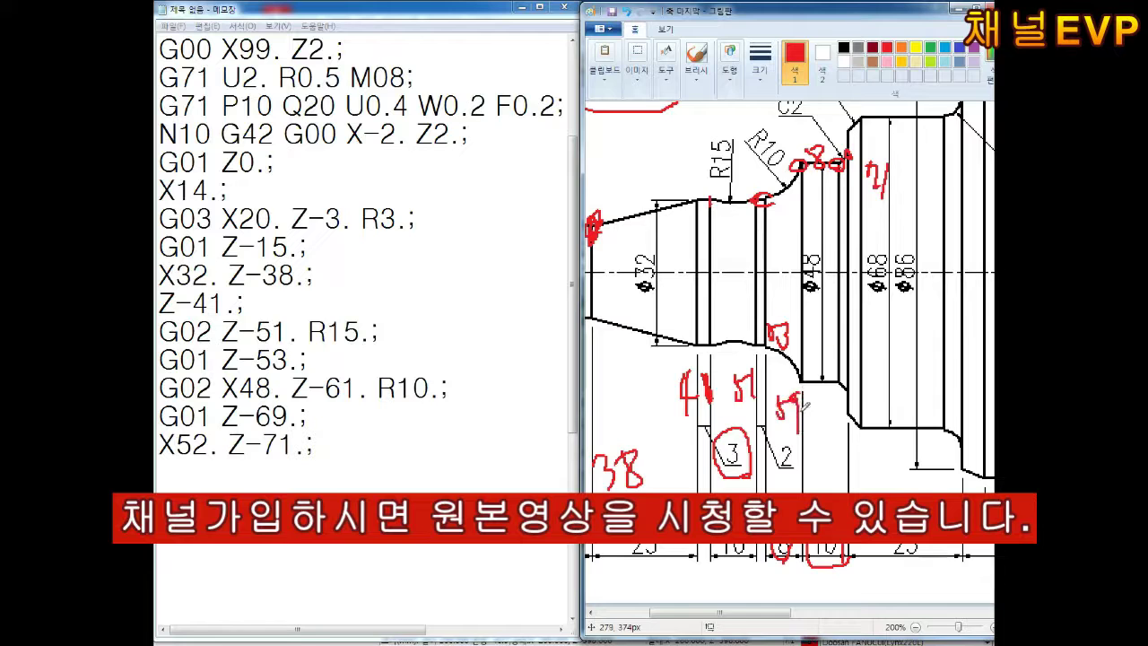
pyautogui.moveTo(776, 281); pyautogui.dragTo(782, 304)
pyautogui.moveTo(817, 314); pyautogui.dragTo(833, 342)
pyautogui.scroll(3, 805, 358)
pyautogui.click(359, 538)
pyautogui.press('Return')
pyautogui.write('X')
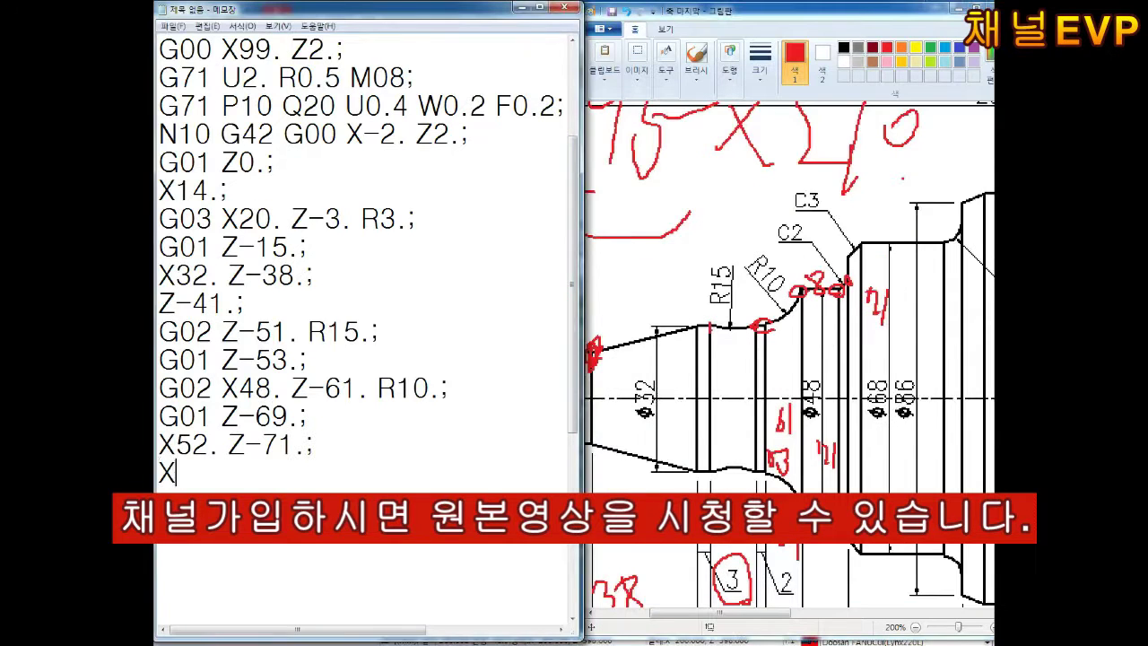
pyautogui.write('62.;')
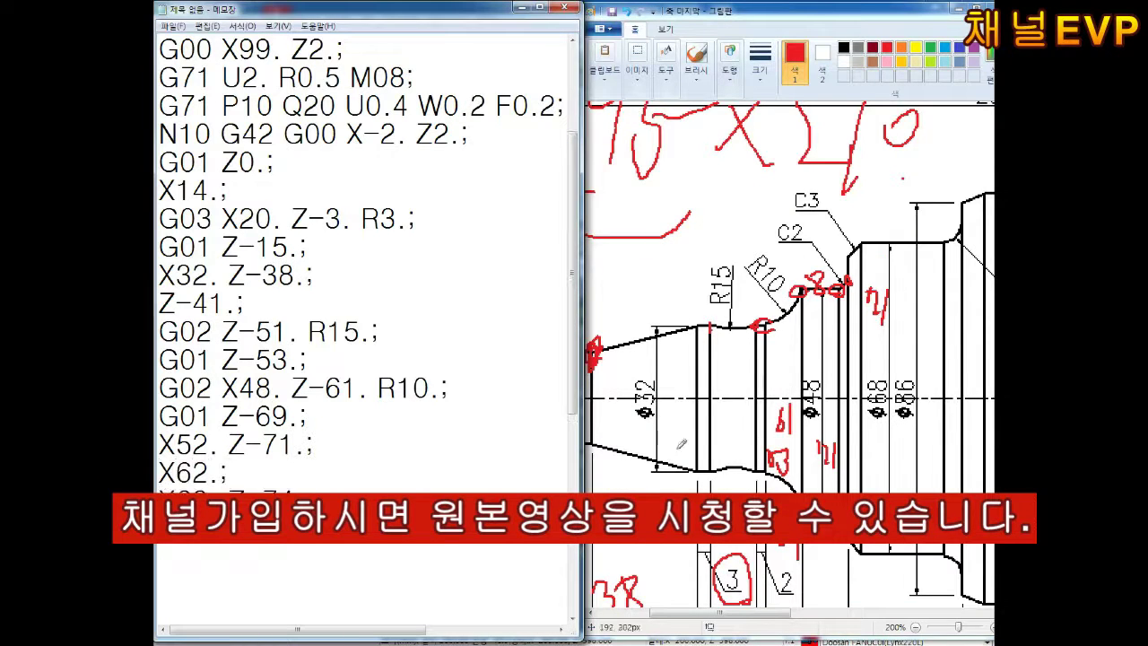
# Step: Mark the C3 corners and add Z-92.; and the R4 arc G02 X76. Z-96. R4.;
pyautogui.click(863, 237)
pyautogui.scroll(-3, 791, 386)
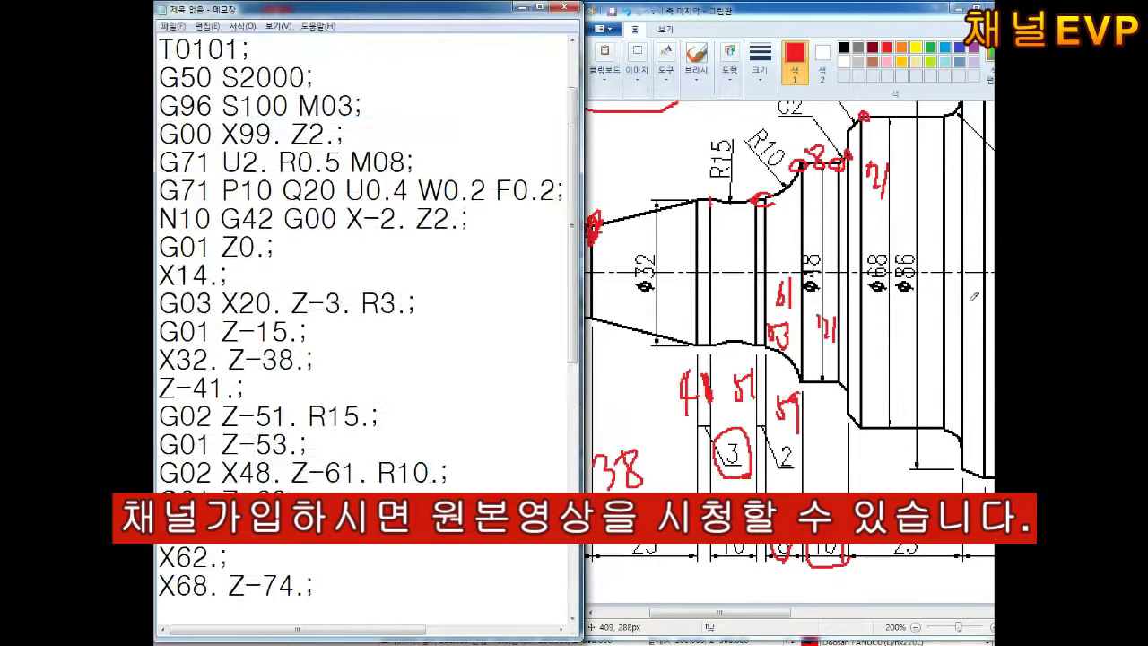
pyautogui.press('Return')
pyautogui.write('Z-')
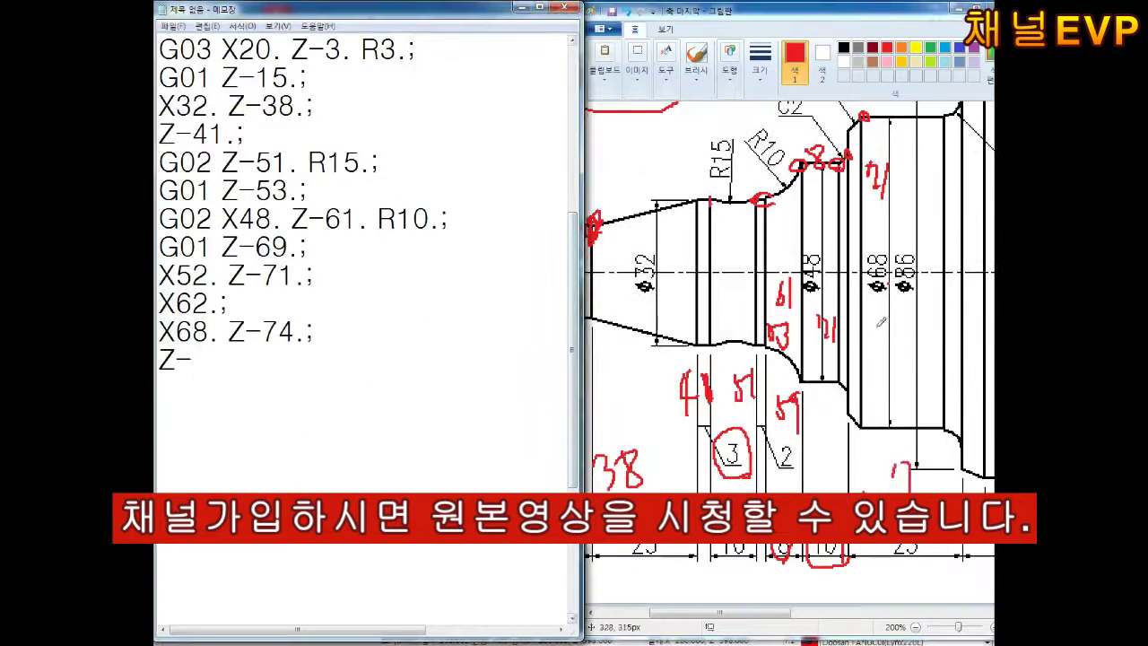
pyautogui.write('92.;')
pyautogui.press('Return')
pyautogui.scroll(3, 950, 226)
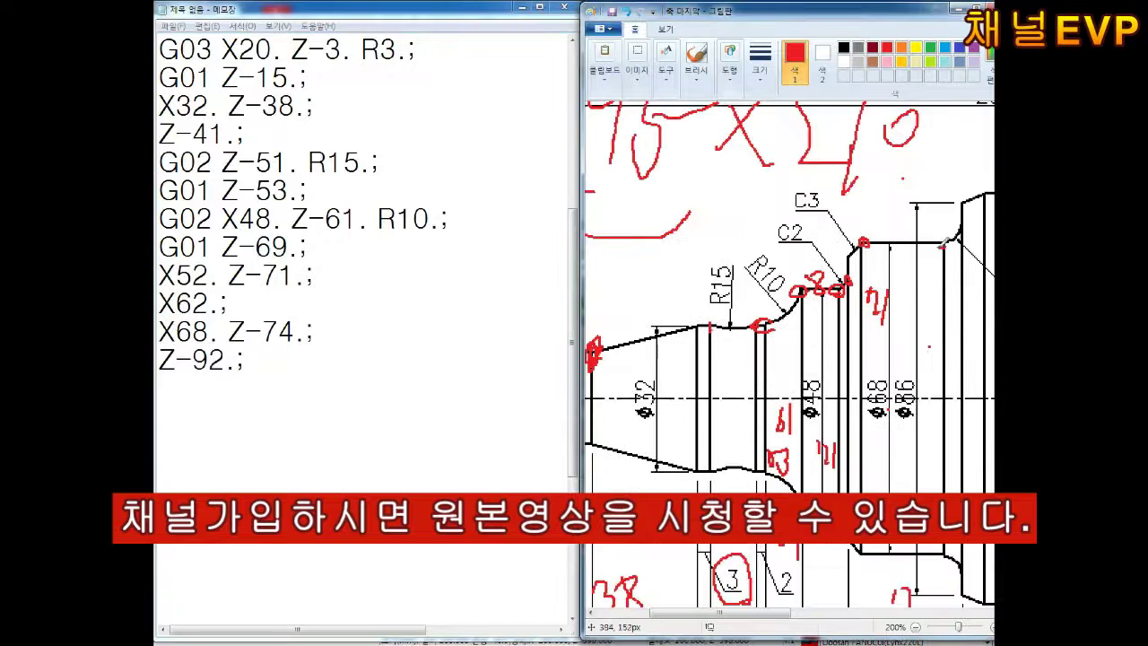
pyautogui.click(939, 242)
pyautogui.write('G02 X76.')
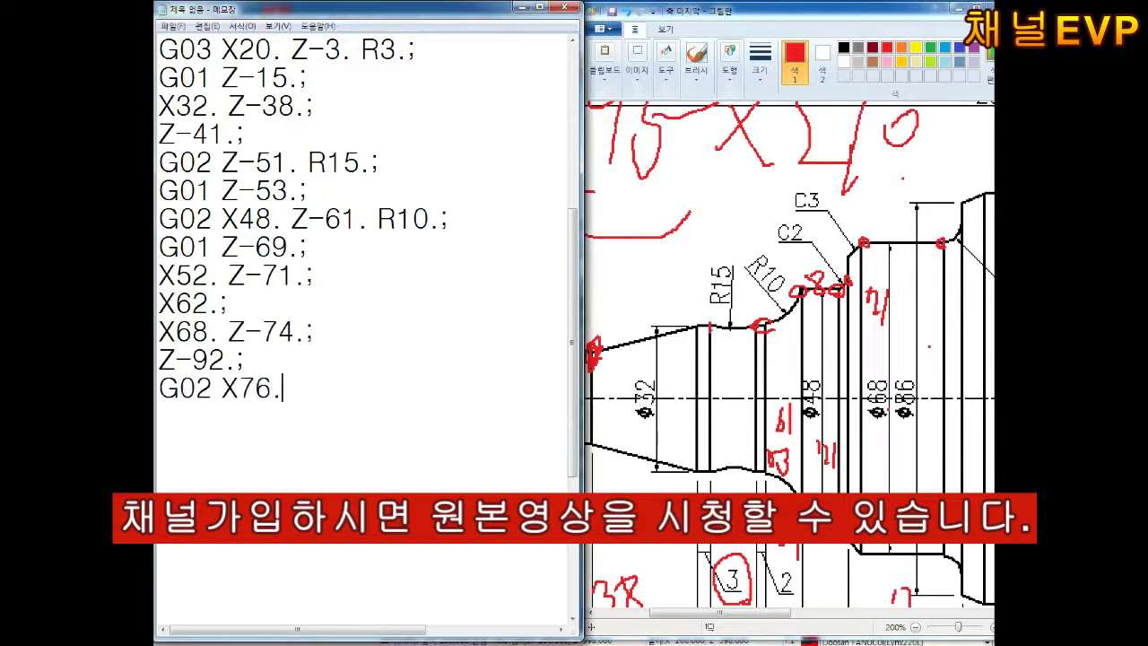
pyautogui.write(' Z-96. R4.;')
pyautogui.press('Return')
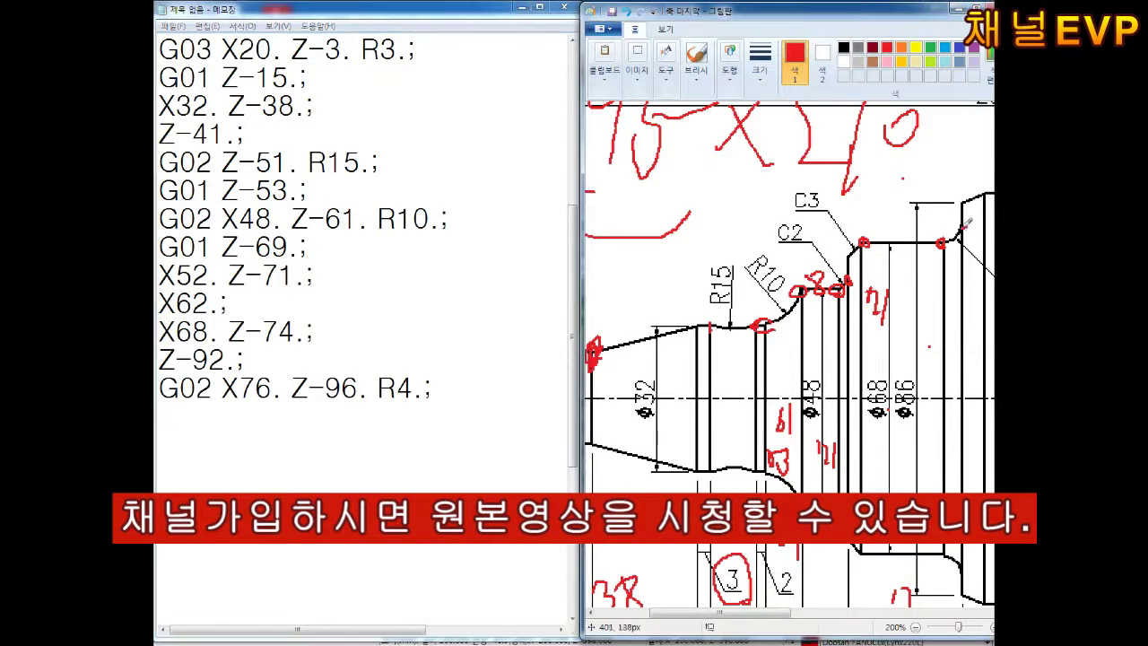
pyautogui.hscroll(3, 964, 227)
# Step: Add the contour lines G01 X86.; and X90. Z-101.;, noting the point on the drawing
pyautogui.hscroll(2, 985, 235)
pyautogui.scroll(2, 986, 235)
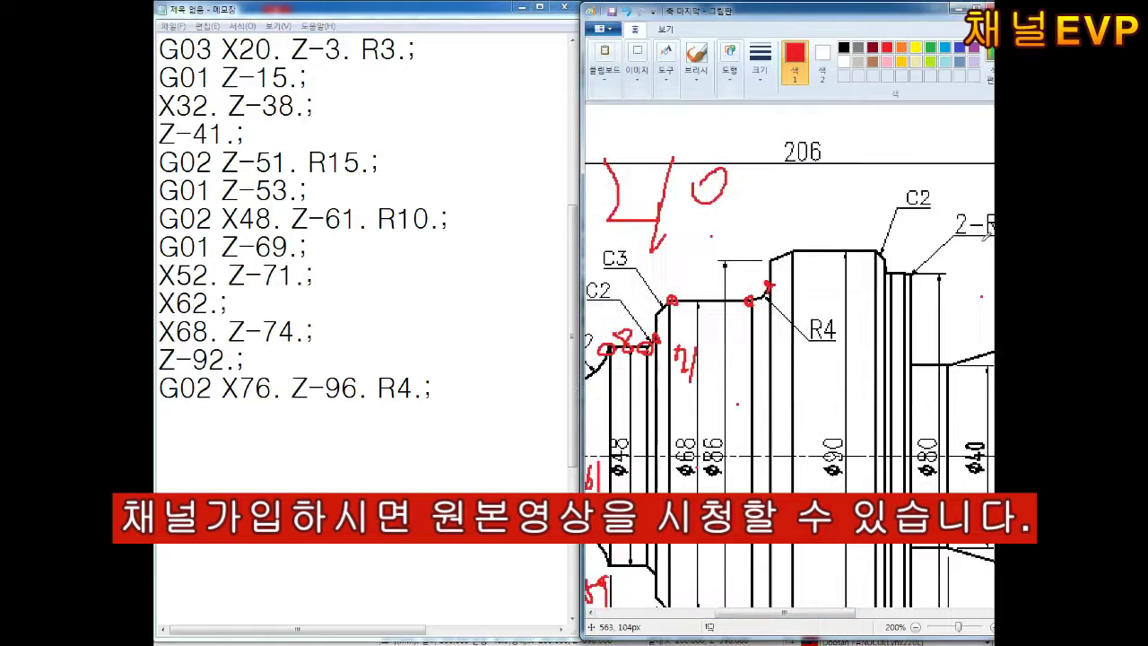
pyautogui.scroll(-3, 896, 269)
pyautogui.write('G01 X86.;')
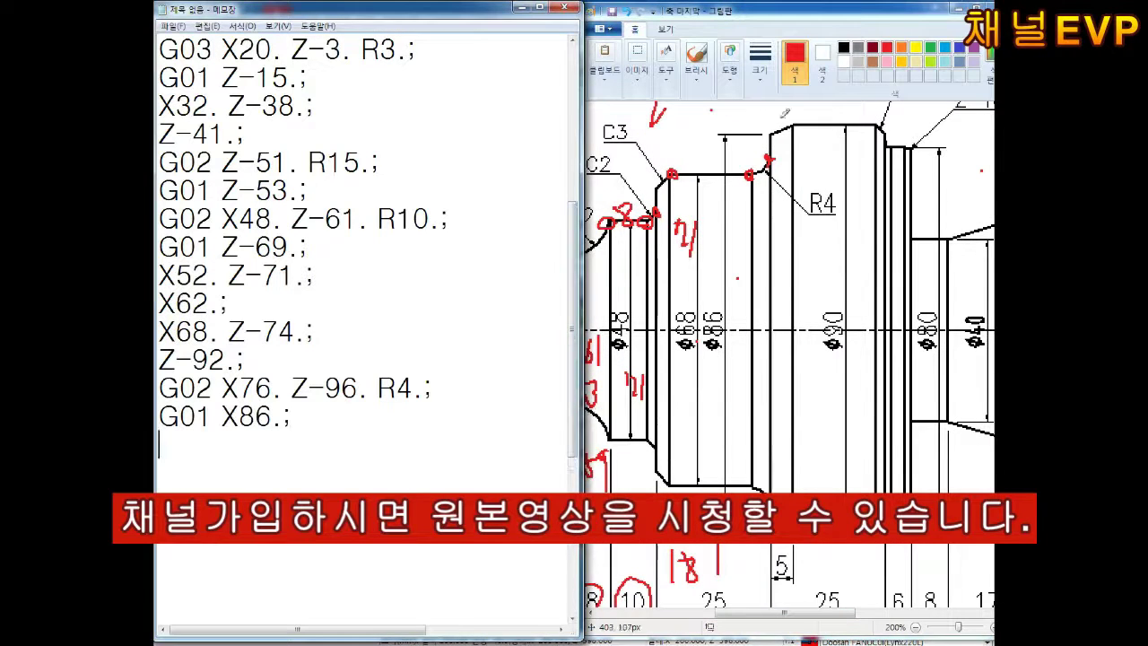
pyautogui.press('Return')
pyautogui.write('X90. Z-101.;')
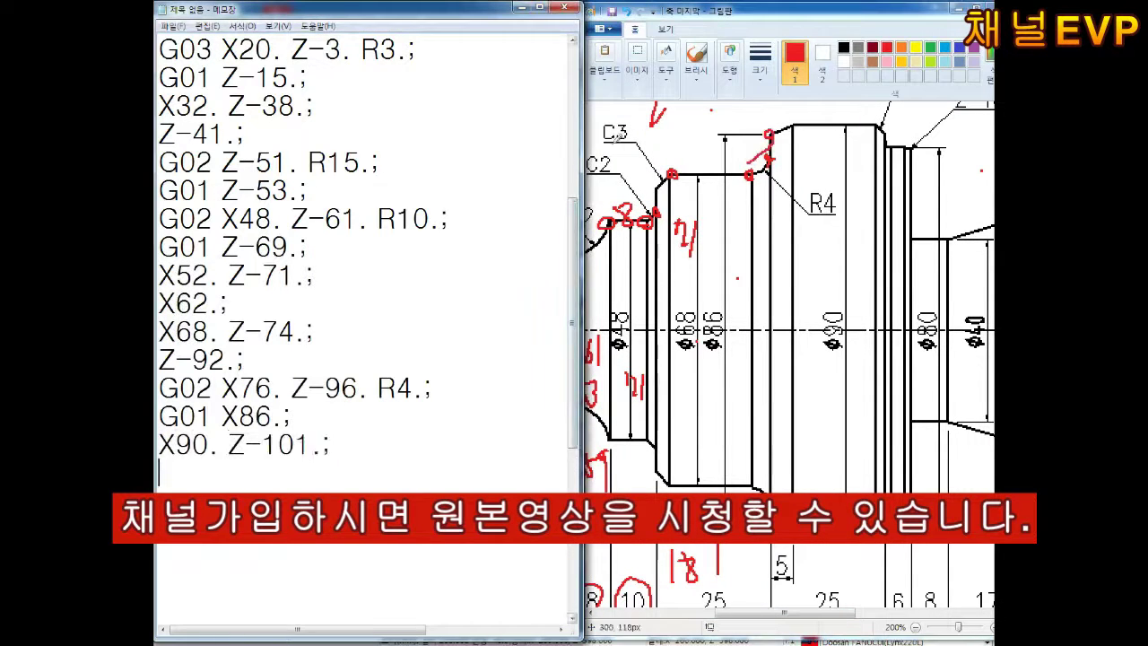
pyautogui.moveTo(793, 122); pyautogui.dragTo(792, 123)
pyautogui.moveTo(821, 166); pyautogui.dragTo(852, 179)
pyautogui.click(359, 466)
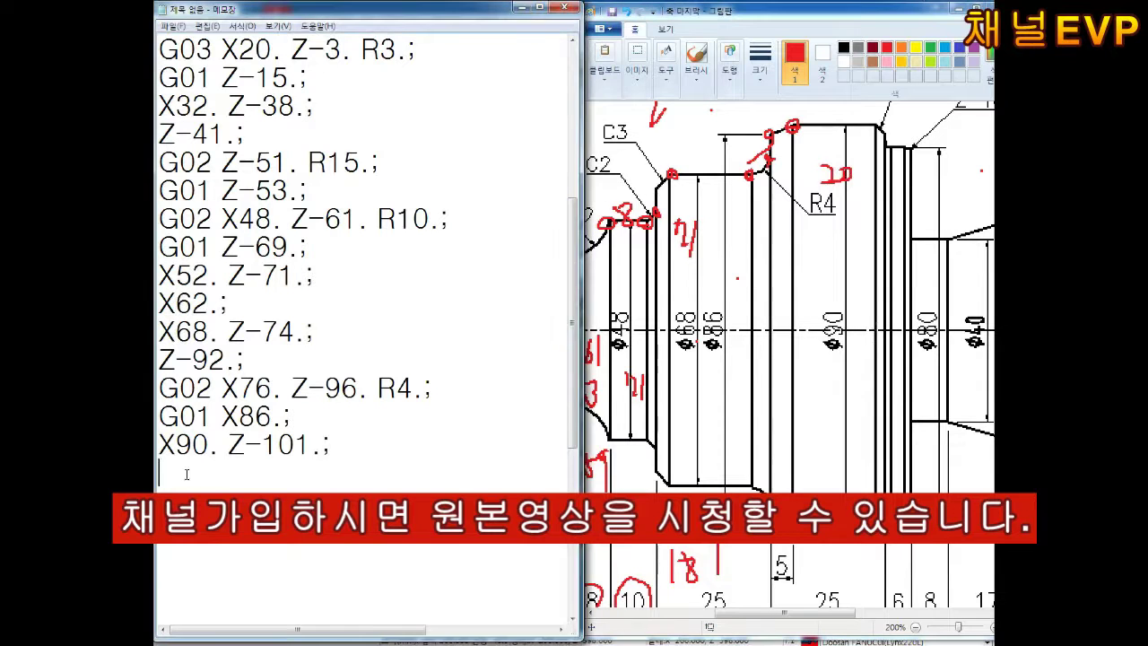
# Step: Add the Z move Z-121.; and correct it to Z-126.;
pyautogui.press('Return')
pyautogui.write('Z-121.;')
pyautogui.click(888, 115)
pyautogui.scroll(3, 888, 115)
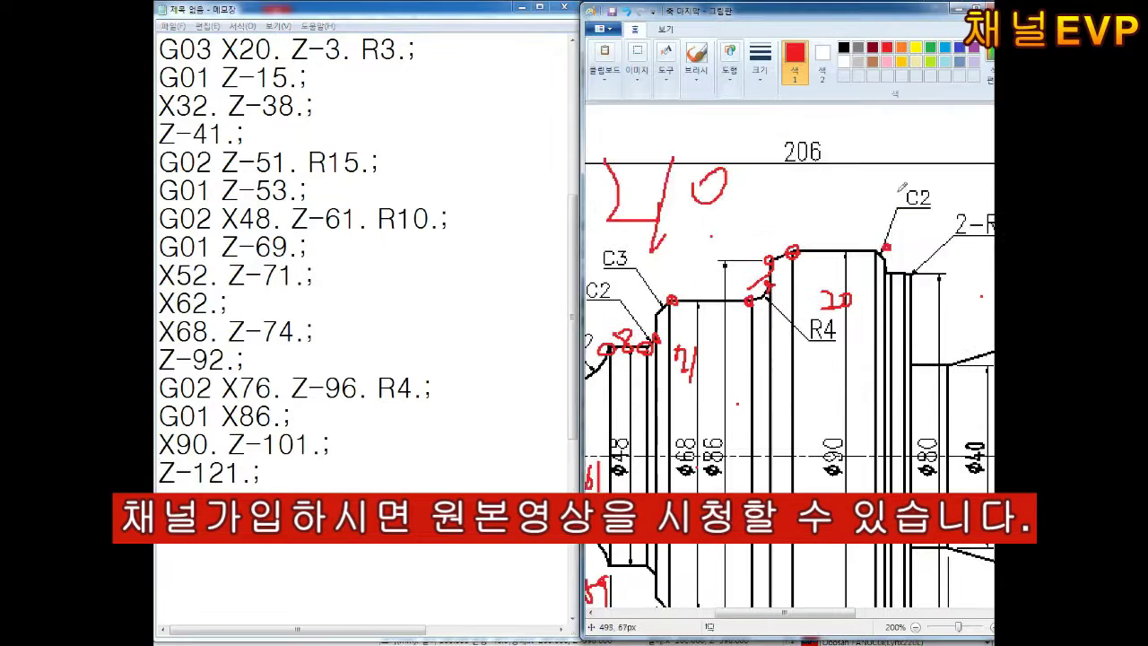
pyautogui.click(240, 472)
pyautogui.press('BackSpace')
pyautogui.write('6')
pyautogui.press('End')
# Step: Write the ending: N20 G40 X99., G00 X150. Z150.;, M05; and M02;
pyautogui.moveTo(884, 247); pyautogui.dragTo(984, 187)
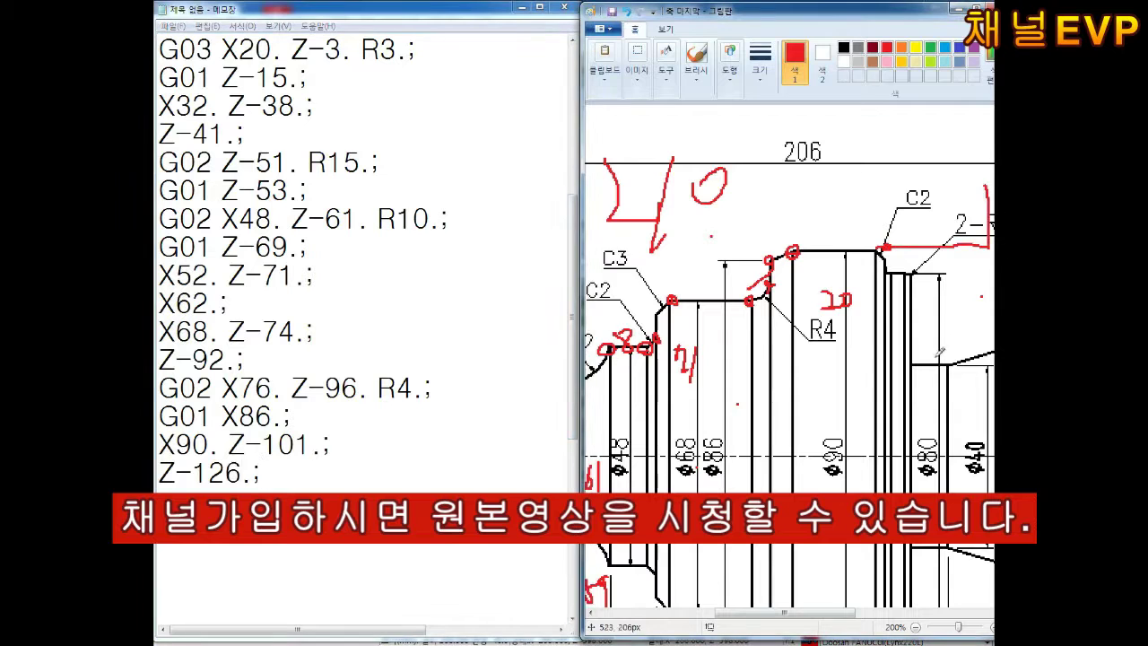
pyautogui.moveTo(781, 613); pyautogui.dragTo(793, 613)
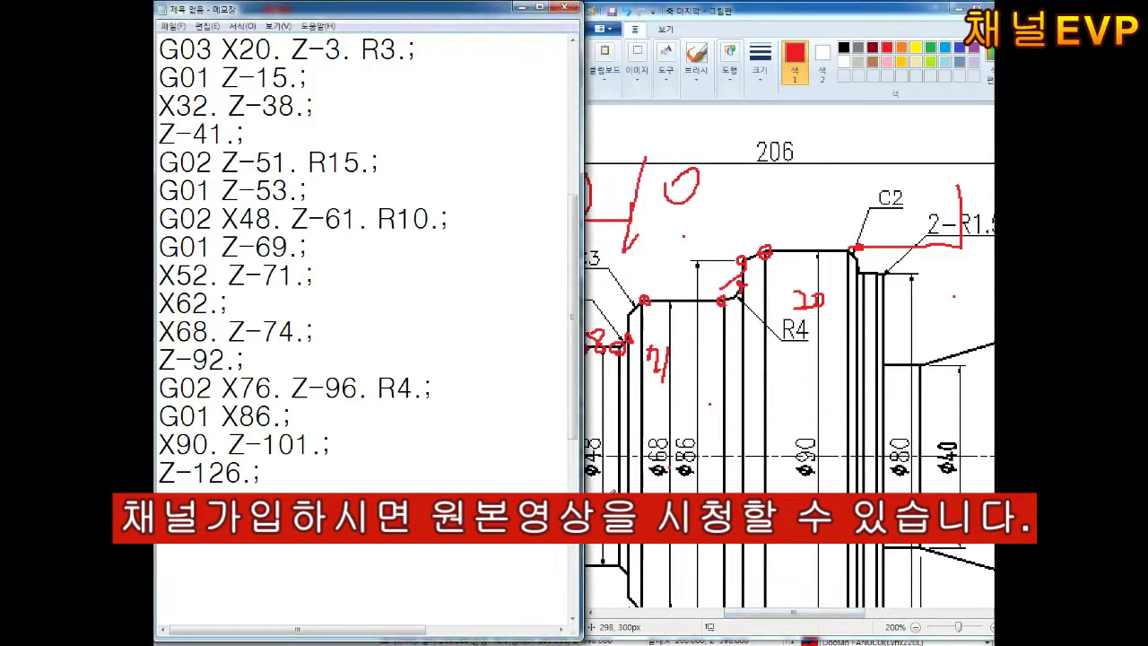
pyautogui.write('00 G40 G')
pyautogui.press('Return')
pyautogui.write('G00')
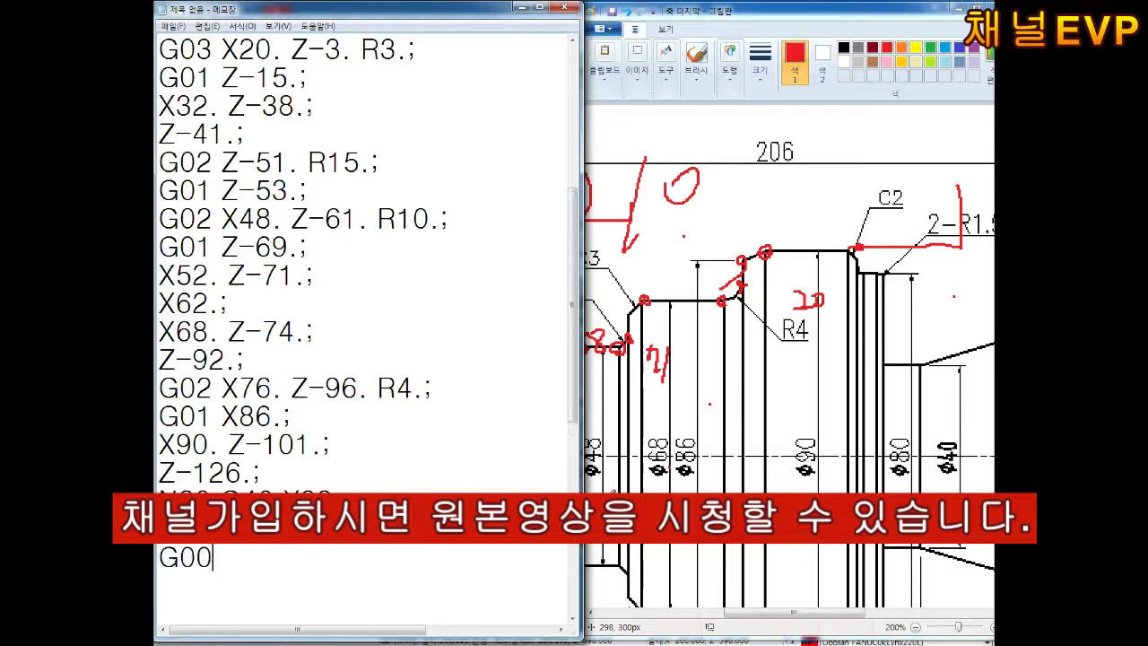
pyautogui.write(' X150. Z150.;')
pyautogui.press('Return')
pyautogui.write('M05;')
pyautogui.press('Return')
pyautogui.write('M02')
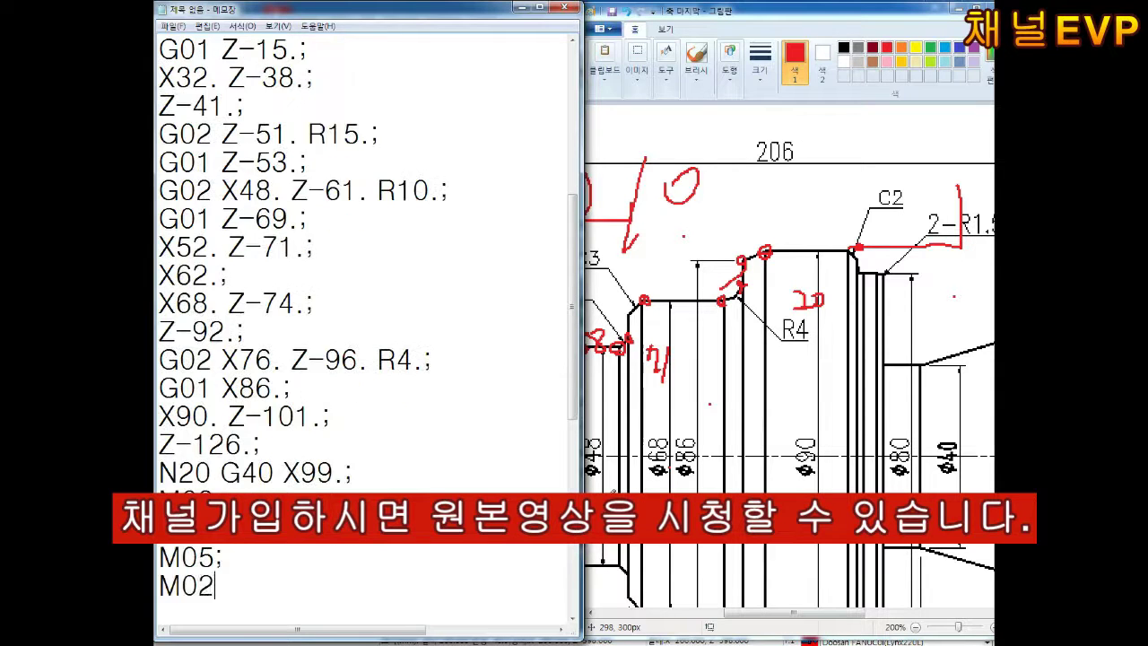
pyautogui.write(';')
pyautogui.scroll(-1, 348, 298)
# Step: Save the program as 0622, then save a copy as 0622-1
pyautogui.hotkey('ctrl', 's')
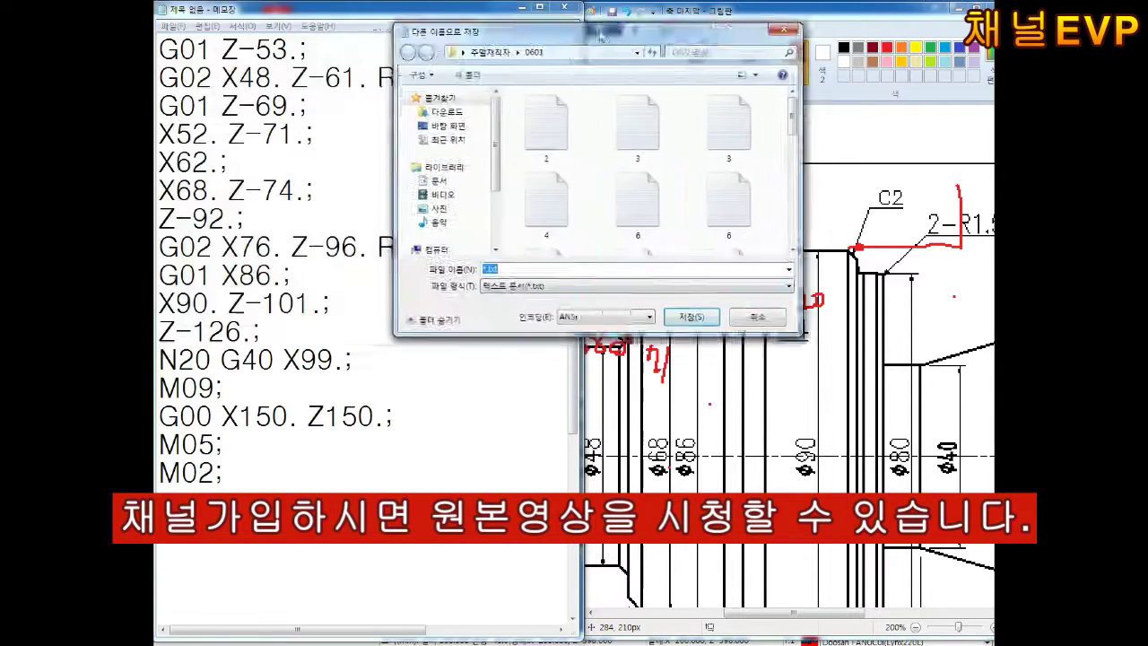
pyautogui.write('0622')
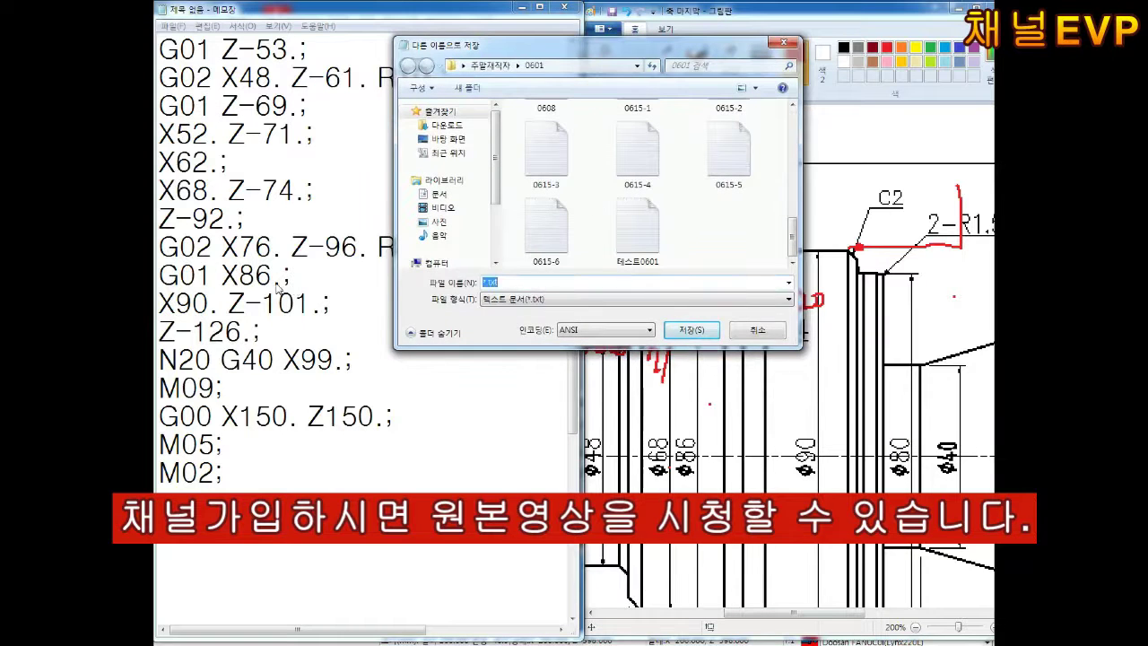
pyautogui.press('Return')
pyautogui.click(171, 26)
pyautogui.click(206, 84)
pyautogui.write('0622-1')
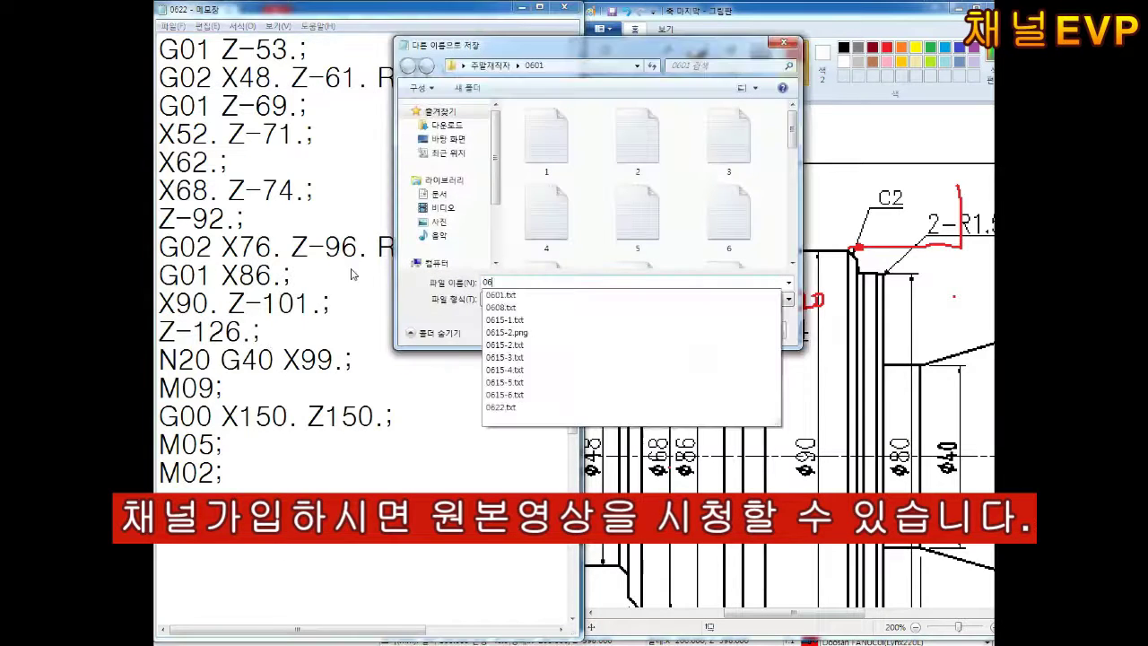
pyautogui.press('Return')
# Step: End the program with % and start note headings 황삭 and 정삭 below it
pyautogui.scroll(-1, 276, 398)
pyautogui.press('Return')
pyautogui.press('Return')
pyautogui.press('Return')
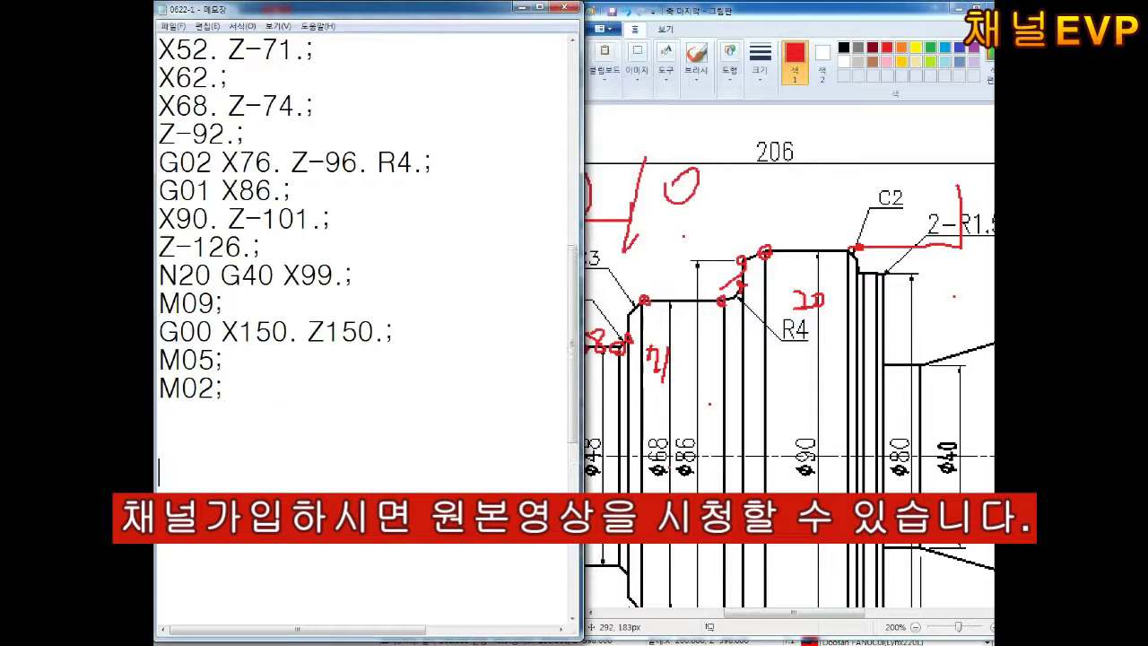
pyautogui.write('정삭')
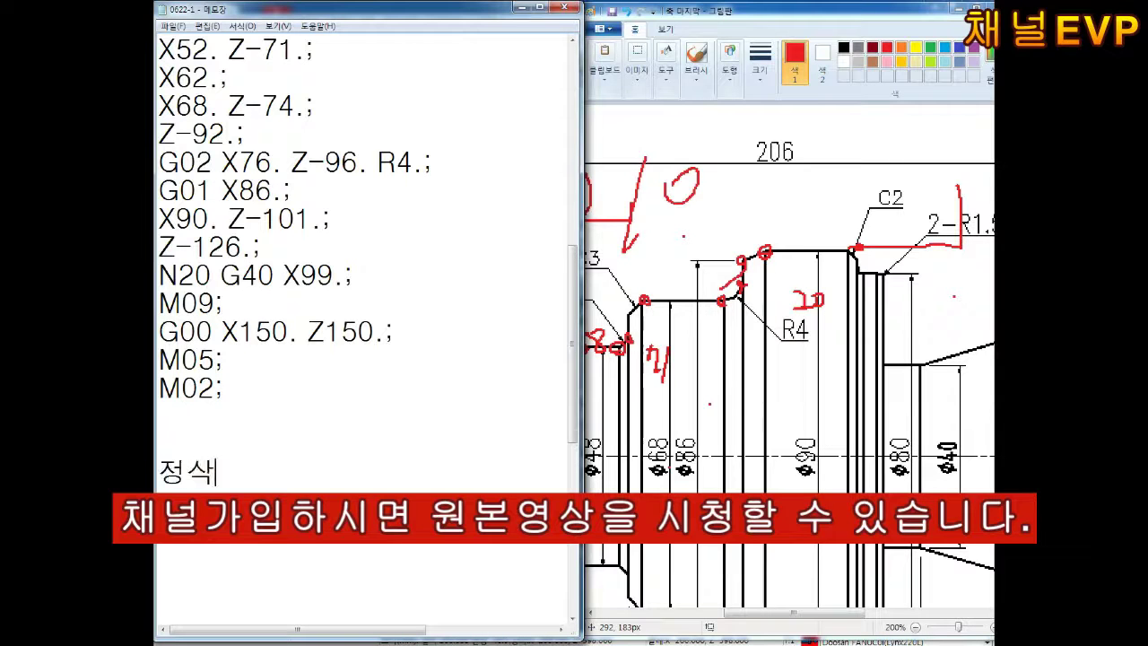
pyautogui.write('%')
pyautogui.scroll(-1, 275, 398)
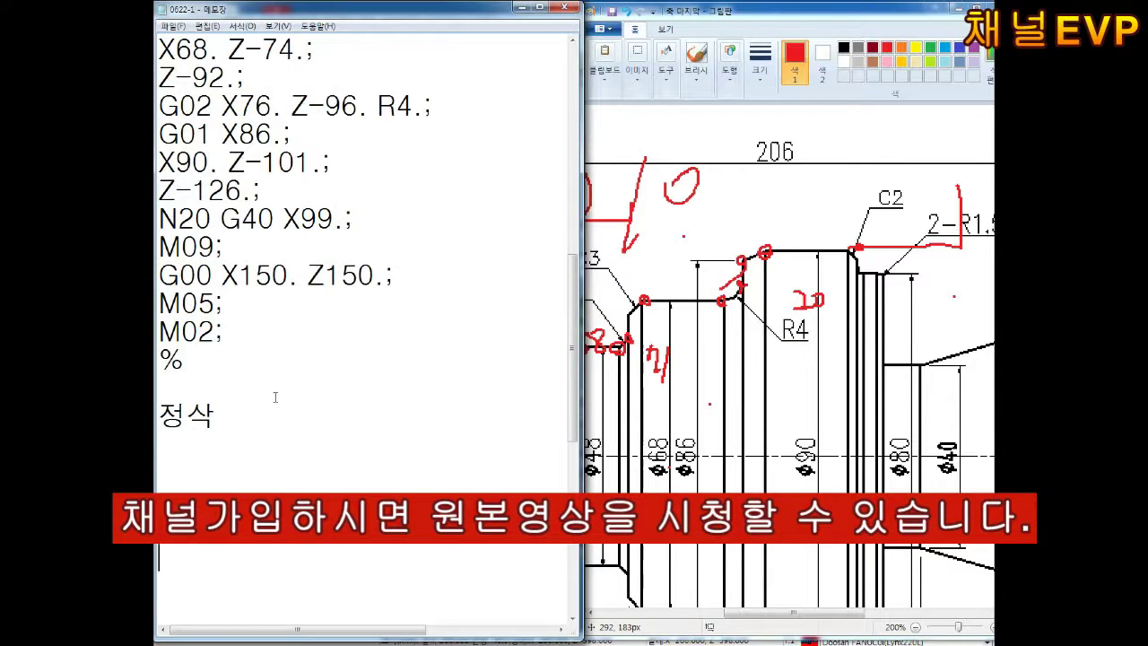
pyautogui.press('Return')
pyautogui.press('Return')
pyautogui.write('황삭')
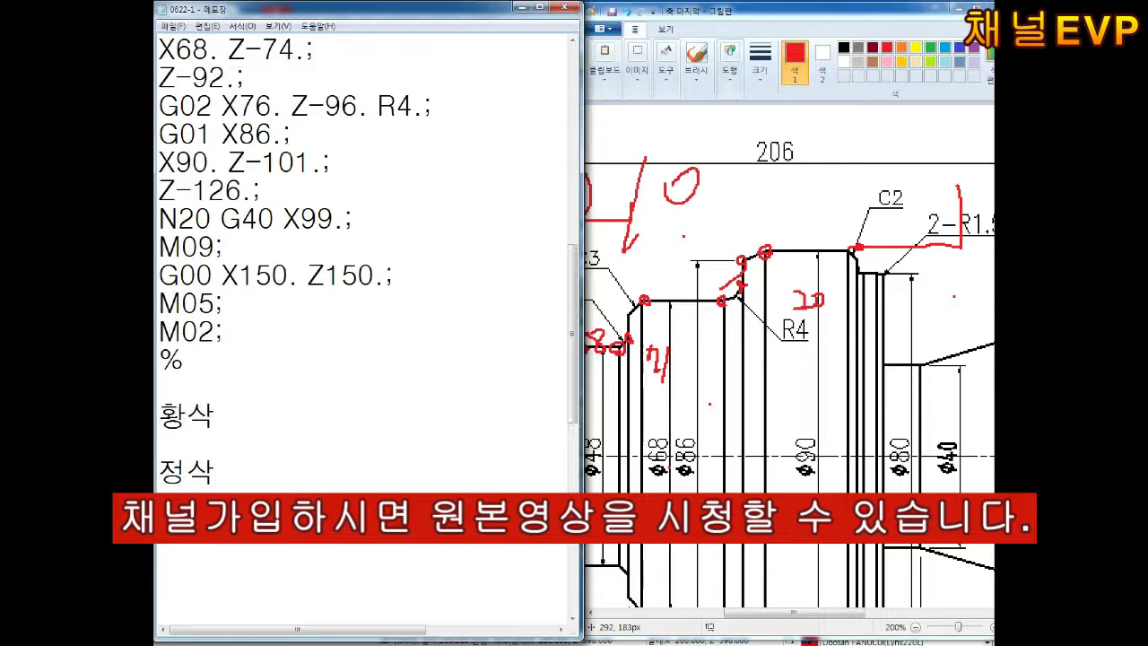
pyautogui.press('Down')
pyautogui.press('Down')
# Step: Add 정삭(황삭단점보완) and list 황삭 (장점 : 시간단축), (단점 : 치수, 표면거칠기 불량), 재가공 (정삭여유량)
pyautogui.write('(황삭단점보와')
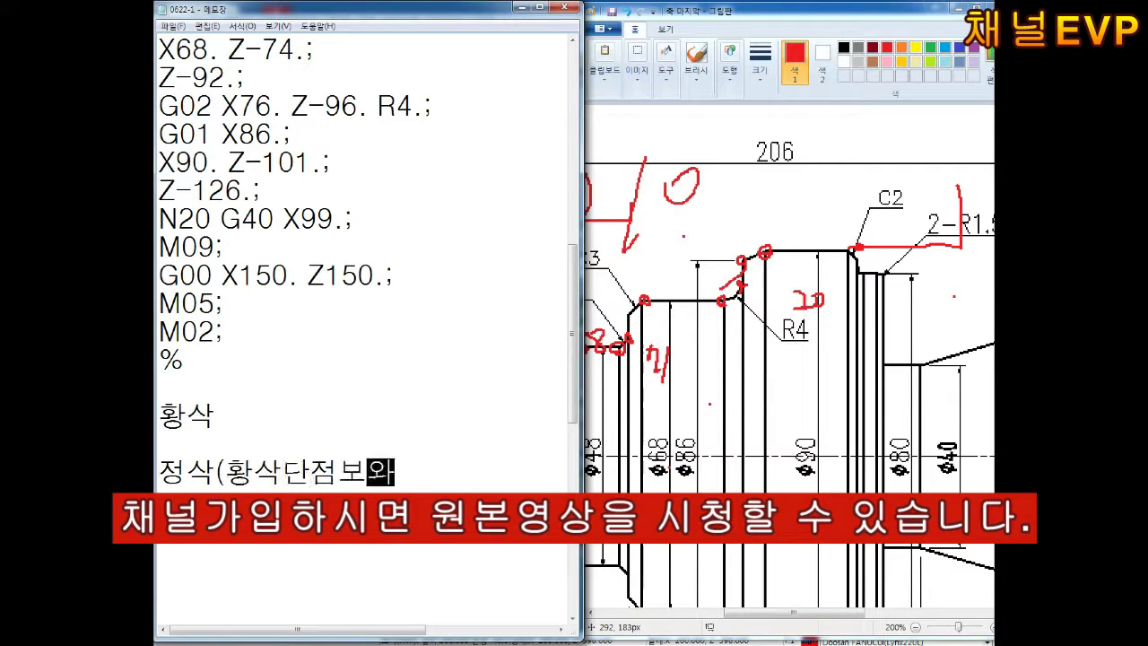
pyautogui.write(')')
pyautogui.press('Up')
pyautogui.press('Up')
pyautogui.write('(장점')
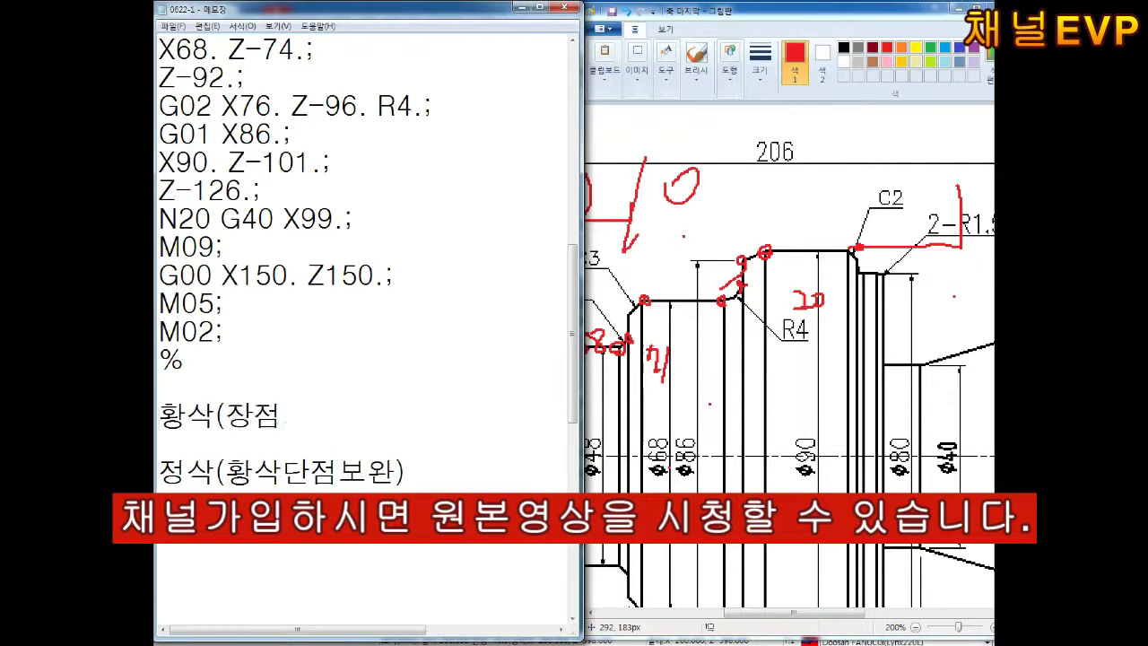
pyautogui.write(' : 시간단축')
pyautogui.press('Return')
pyautogui.write('(단')
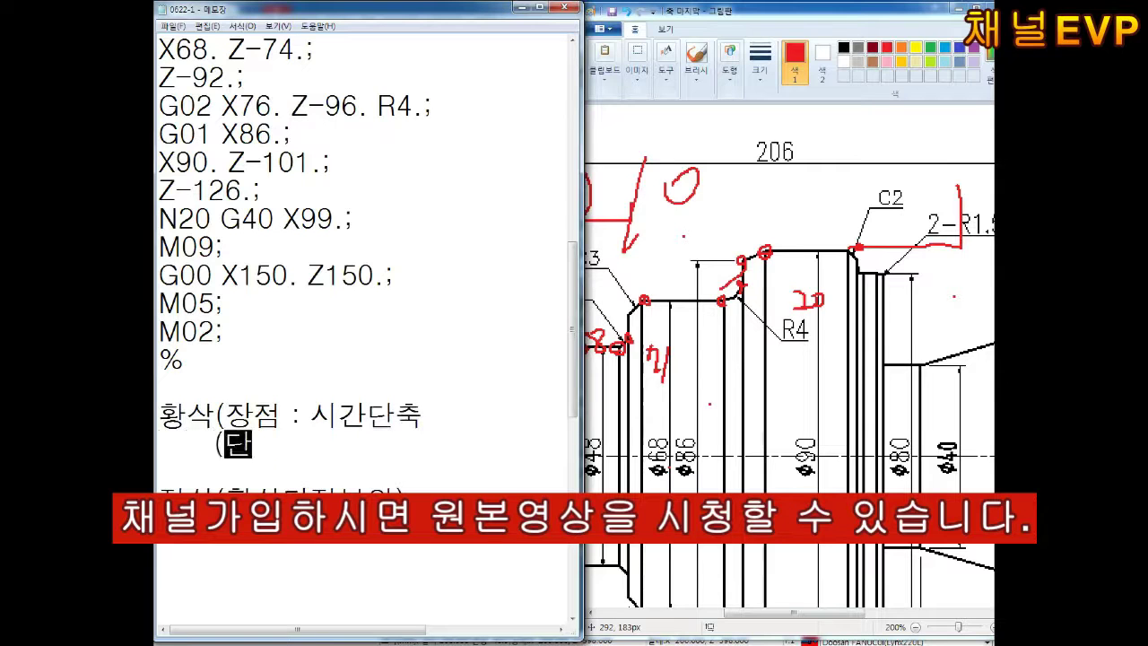
pyautogui.write('점 : 치수, 표')
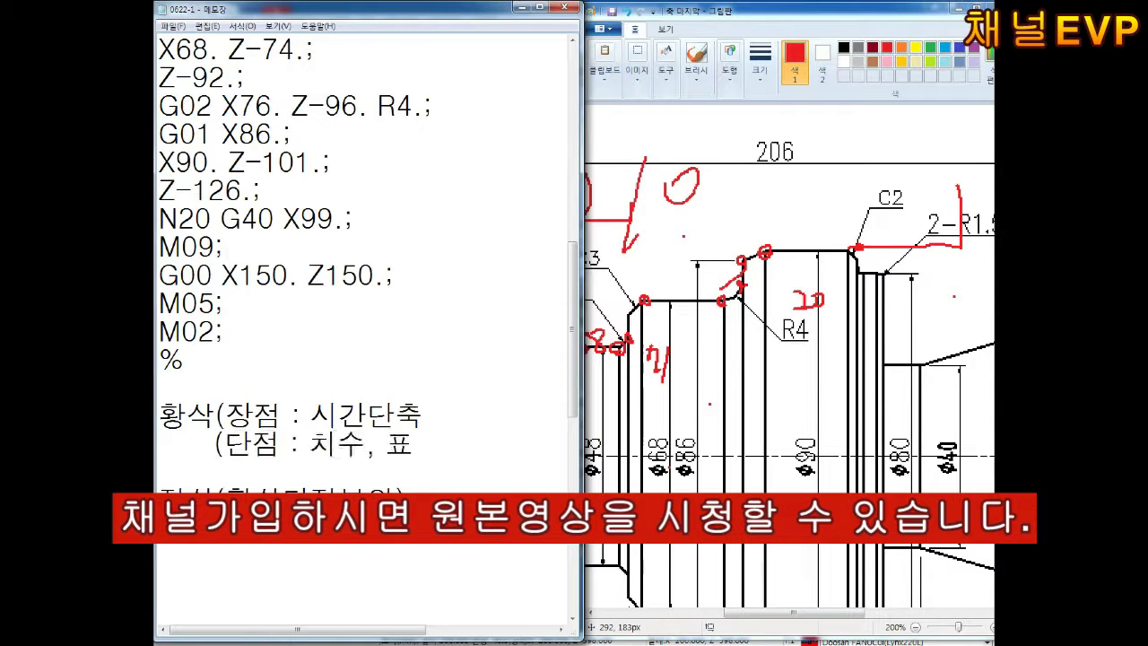
pyautogui.write('면거칠기 불량')
pyautogui.press('BackSpace')
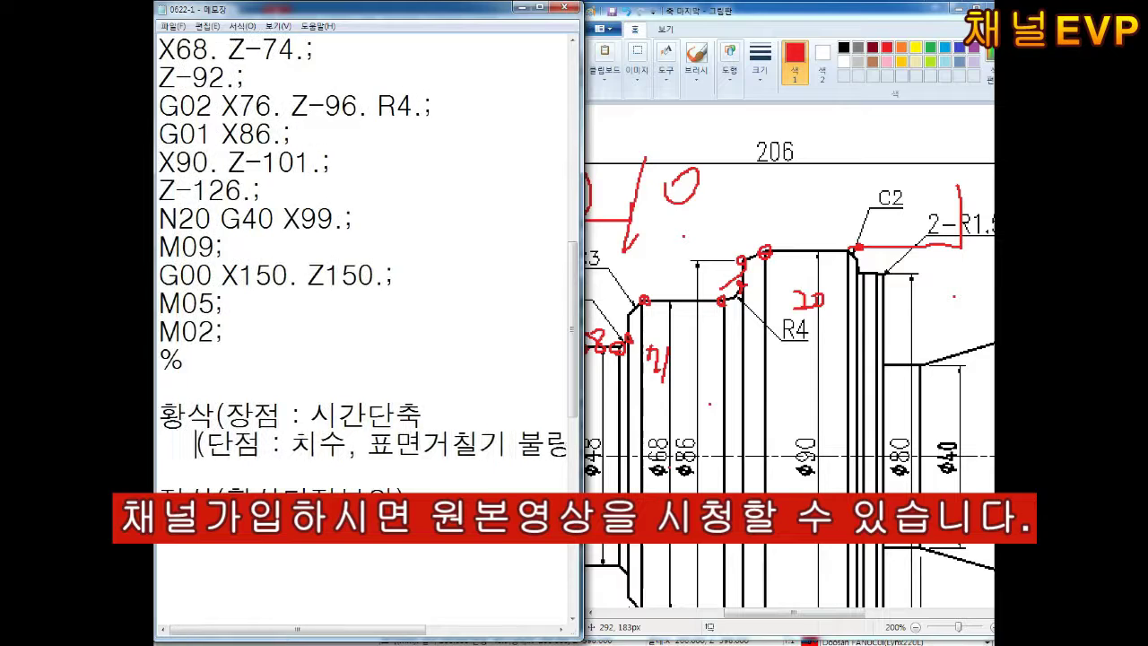
pyautogui.press('Delete')
pyautogui.press('Delete')
pyautogui.press('Delete')
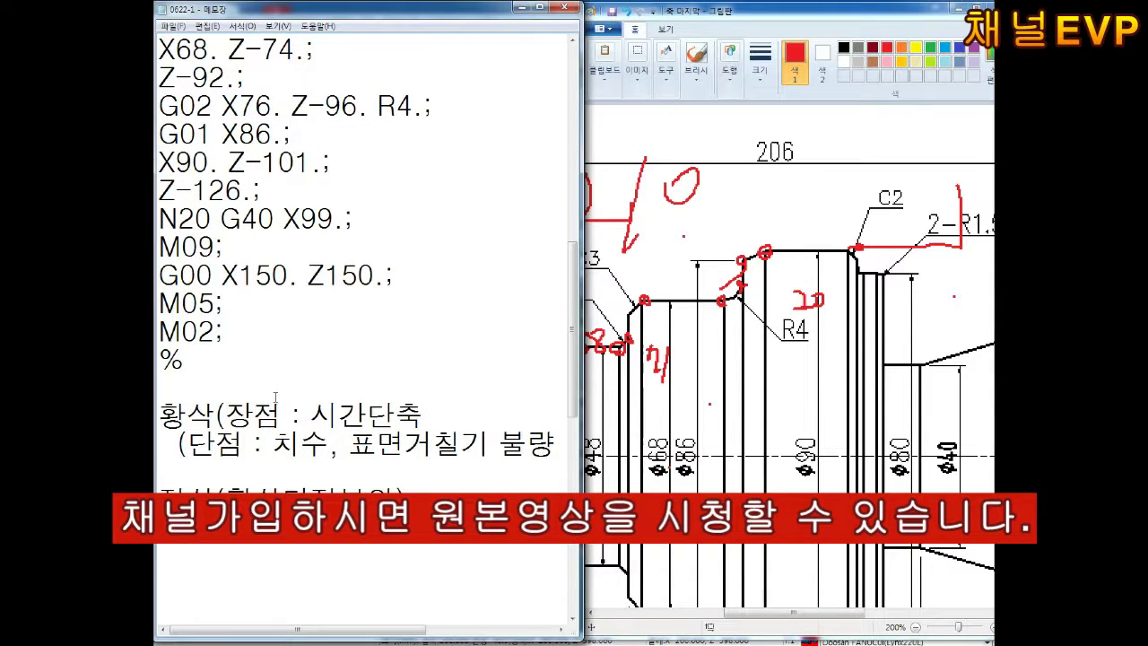
pyautogui.press('Return')
pyautogui.press('Return')
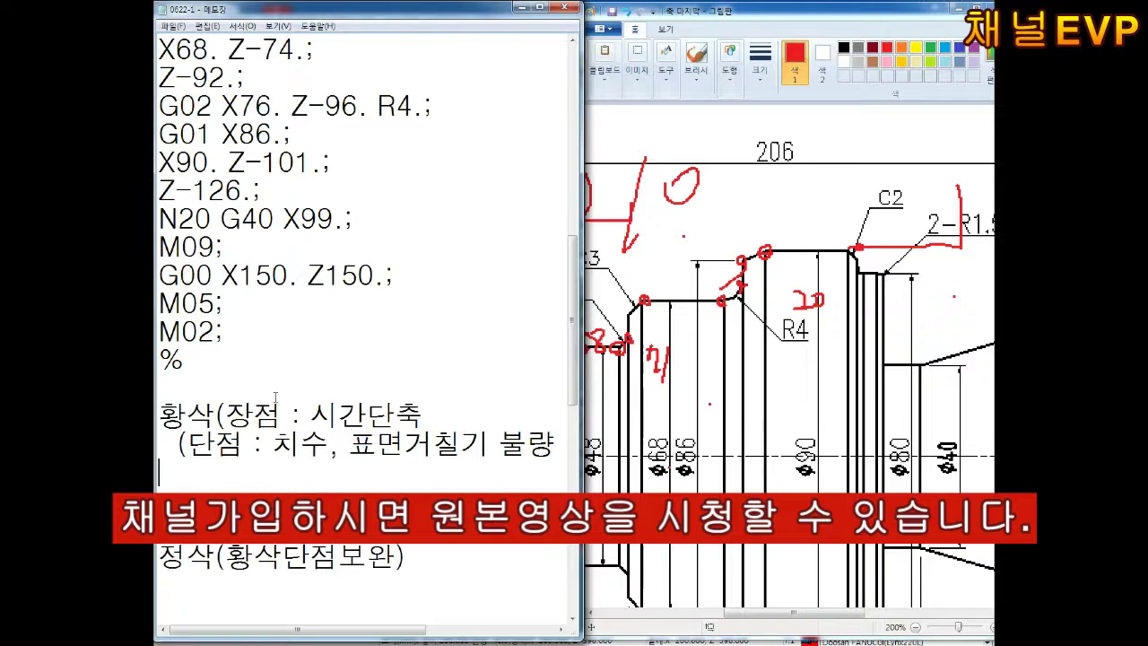
pyautogui.write('재가공 ')
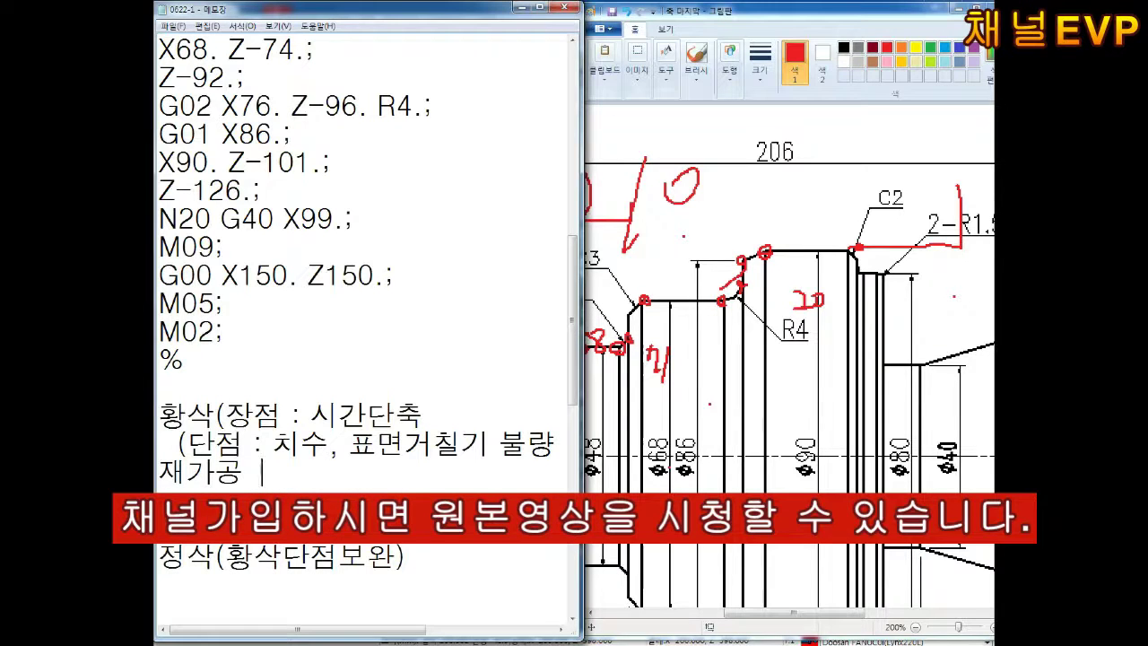
pyautogui.write('(정삭여유량)')
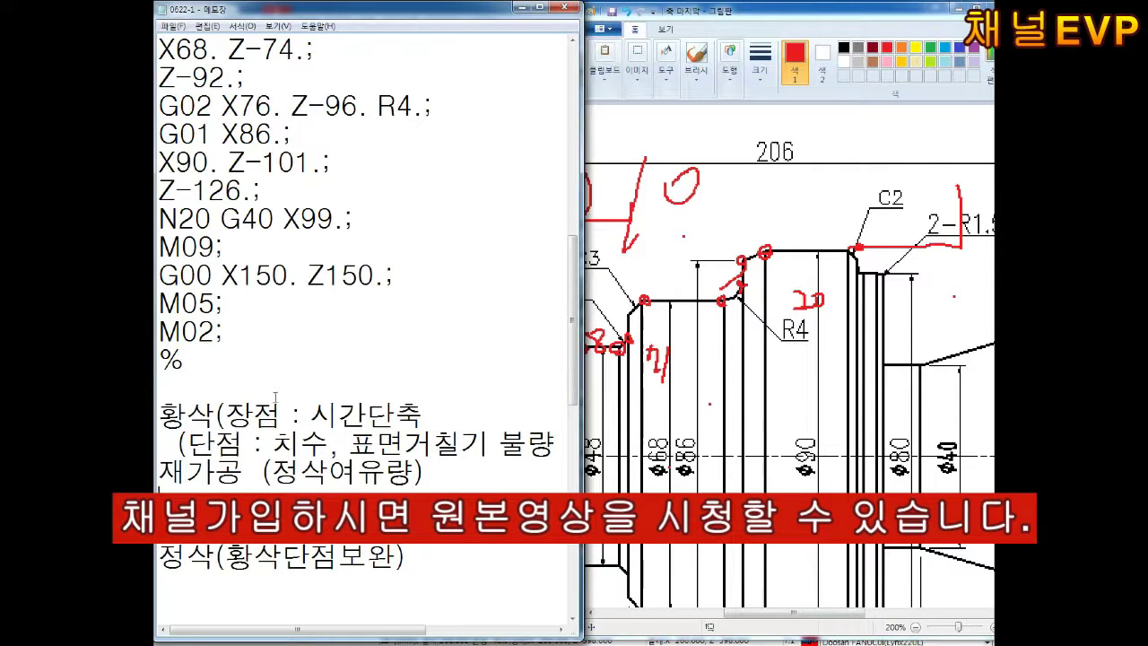
pyautogui.press('Return')
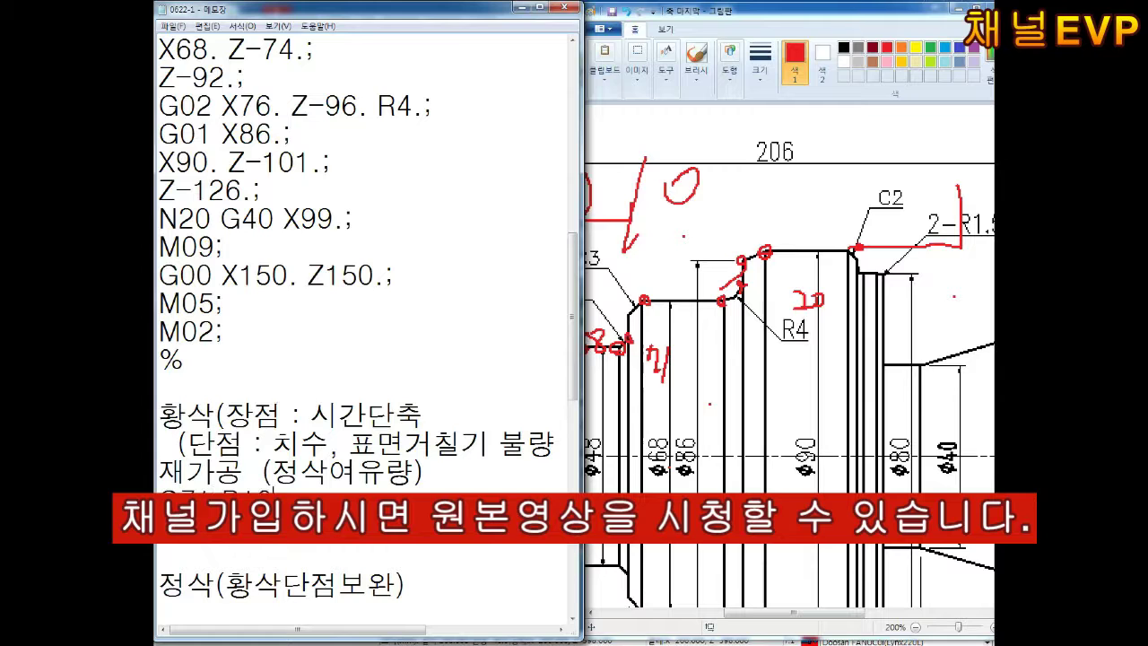
# Step: Finish the G71 line with W0.2 F0.3 and highlight the U0.4 W0.2 allowances
pyautogui.write('W0.2 F0.3')
pyautogui.moveTo(335, 489); pyautogui.dragTo(479, 548)
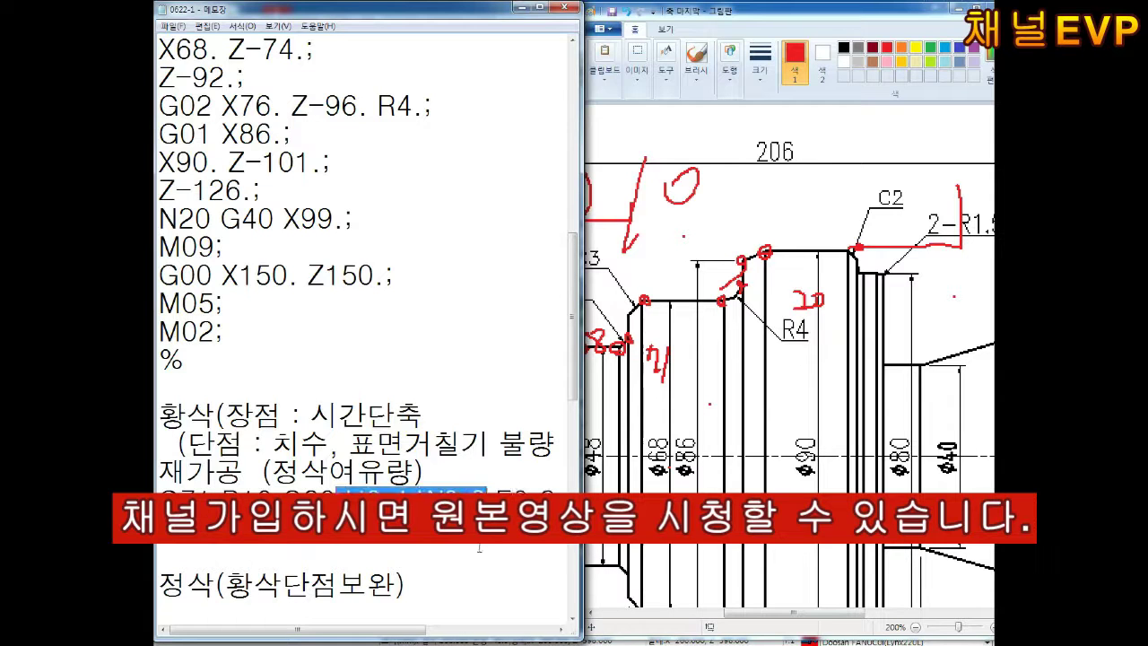
pyautogui.click(479, 548)
pyautogui.scroll(-3, 479, 548)
pyautogui.moveTo(346, 275); pyautogui.dragTo(486, 276)
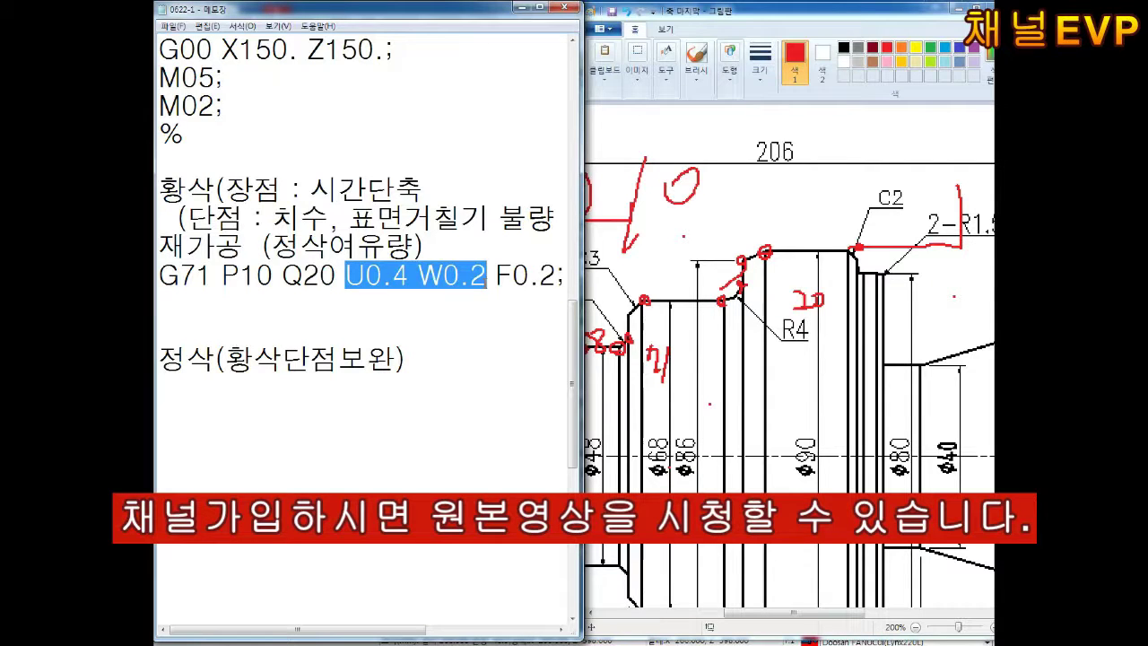
pyautogui.moveTo(418, 275); pyautogui.dragTo(496, 276)
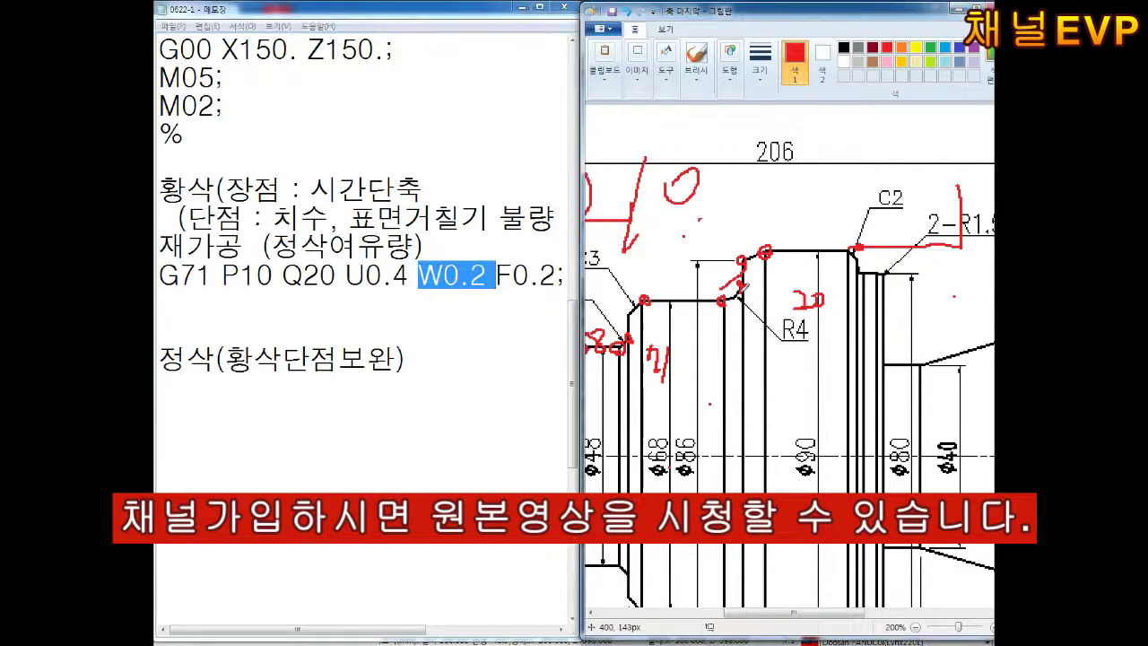
pyautogui.moveTo(741, 294); pyautogui.dragTo(763, 199)
# Step: Add the note 상대좌표(원점 공구이동경로) below the G71 line
pyautogui.click(161, 330)
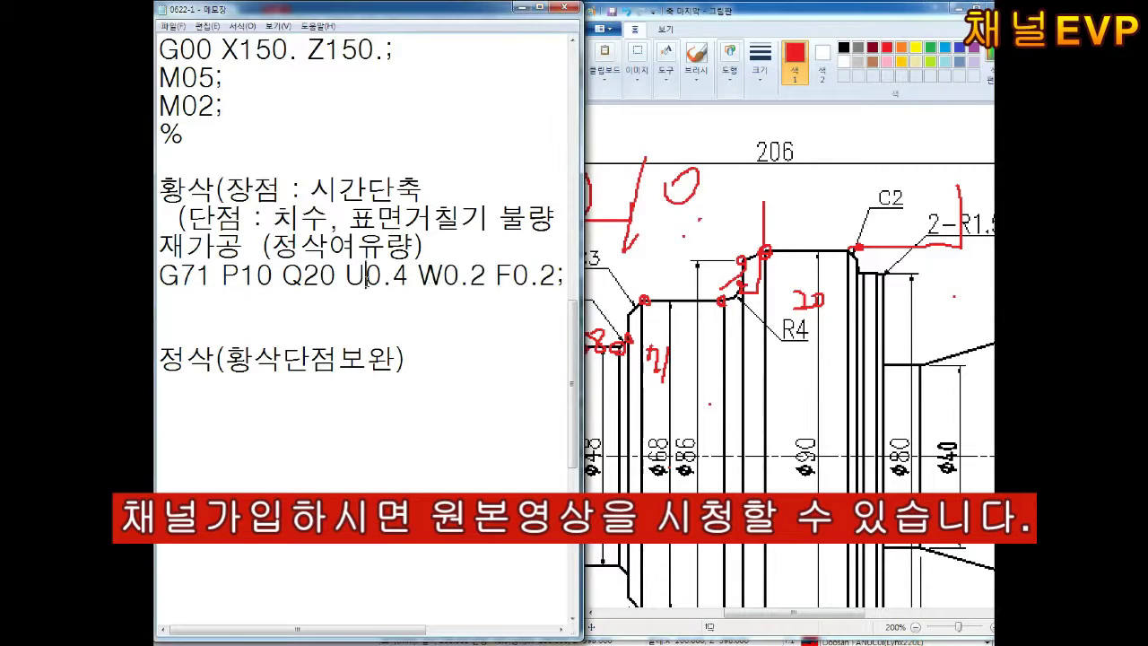
pyautogui.write('상대좌표')
pyautogui.press('Return')
pyautogui.press('Return')
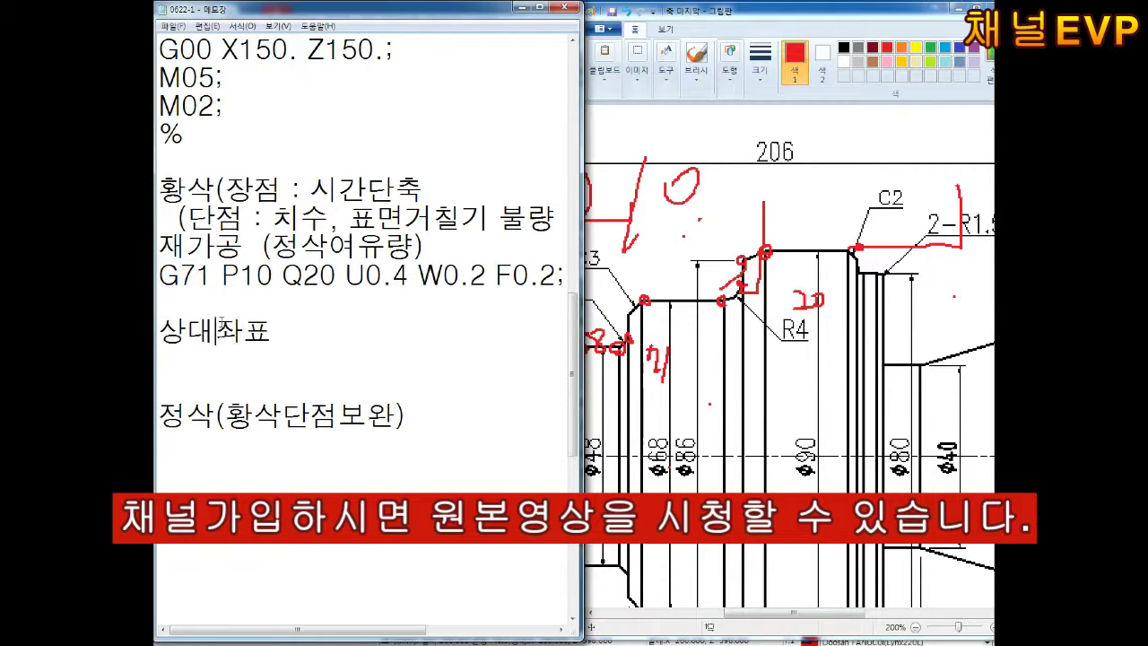
pyautogui.press('Up')
pyautogui.press('Up')
pyautogui.press('End')
pyautogui.write('(원점 공구이동경로)')
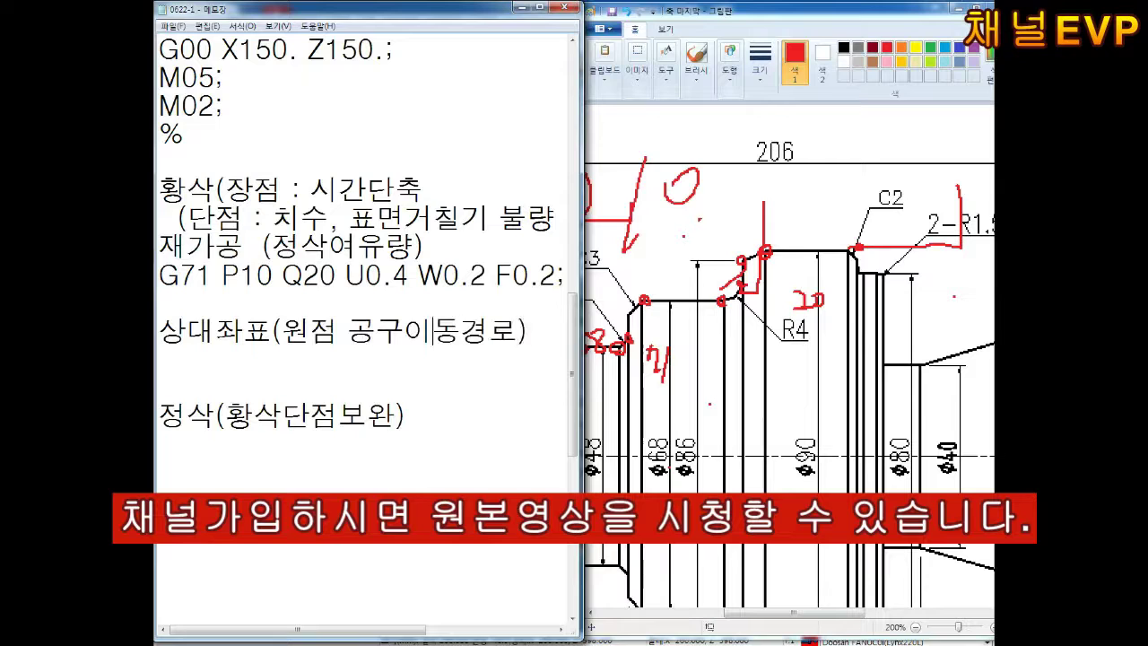
# Step: Draw red marks down to the shoulder, then write green notes above the profile
pyautogui.click(809, 236)
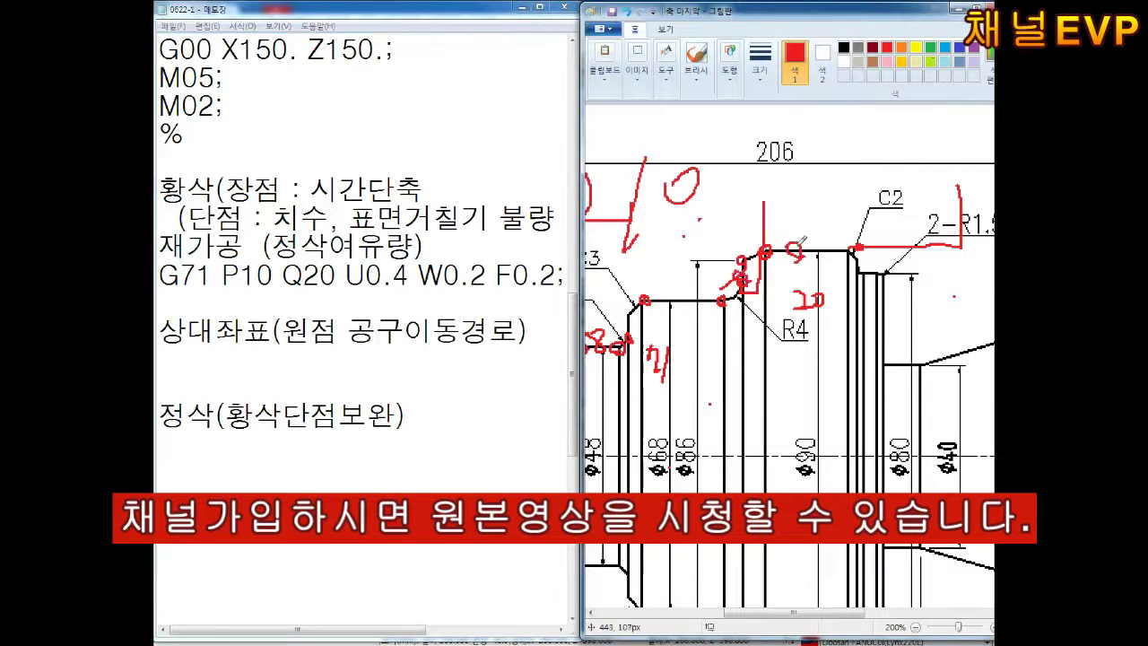
pyautogui.moveTo(789, 221); pyautogui.dragTo(792, 256)
pyautogui.moveTo(684, 128); pyautogui.dragTo(753, 289)
pyautogui.click(930, 47)
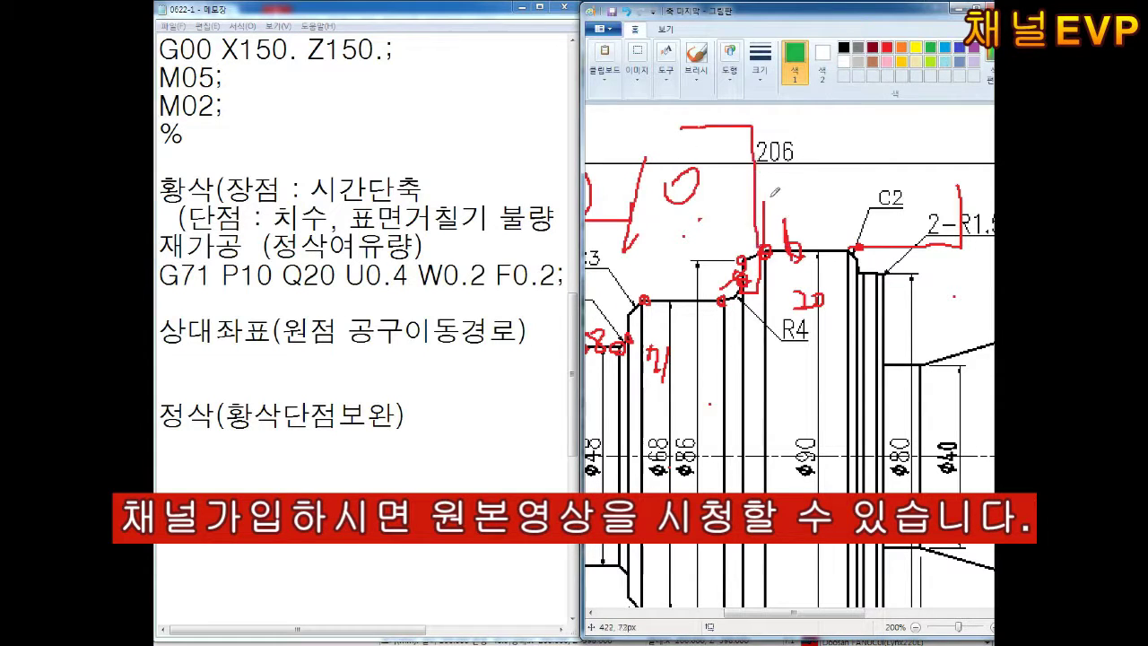
pyautogui.moveTo(753, 181); pyautogui.dragTo(792, 189)
pyautogui.moveTo(782, 179); pyautogui.dragTo(782, 201)
pyautogui.moveTo(723, 120)
pyautogui.mouseDown()
pyautogui.moveTo(728, 135)
pyautogui.moveTo(730, 103)
pyautogui.moveTo(692, 128)
pyautogui.mouseUp()
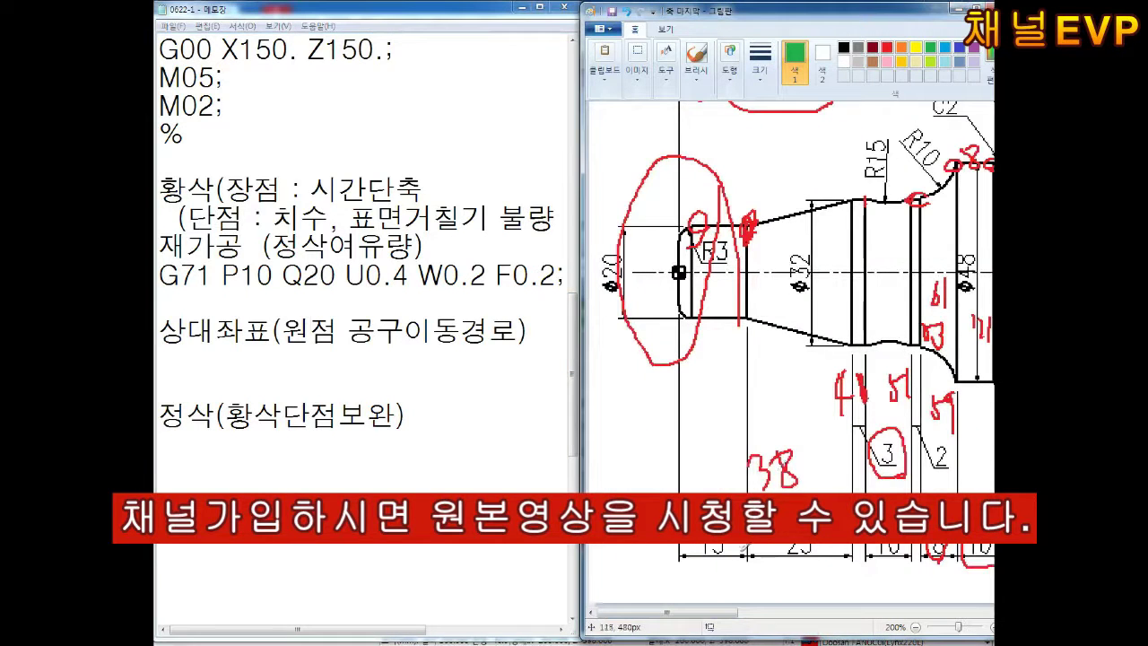
# Step: Circle ø20 in green, write 14.4 and 20., and trace the finishing path along the profile
pyautogui.moveTo(717, 544); pyautogui.dragTo(714, 546)
pyautogui.moveTo(698, 438); pyautogui.dragTo(697, 459)
pyautogui.moveTo(717, 412); pyautogui.dragTo(728, 461)
pyautogui.moveTo(733, 384); pyautogui.dragTo(761, 453)
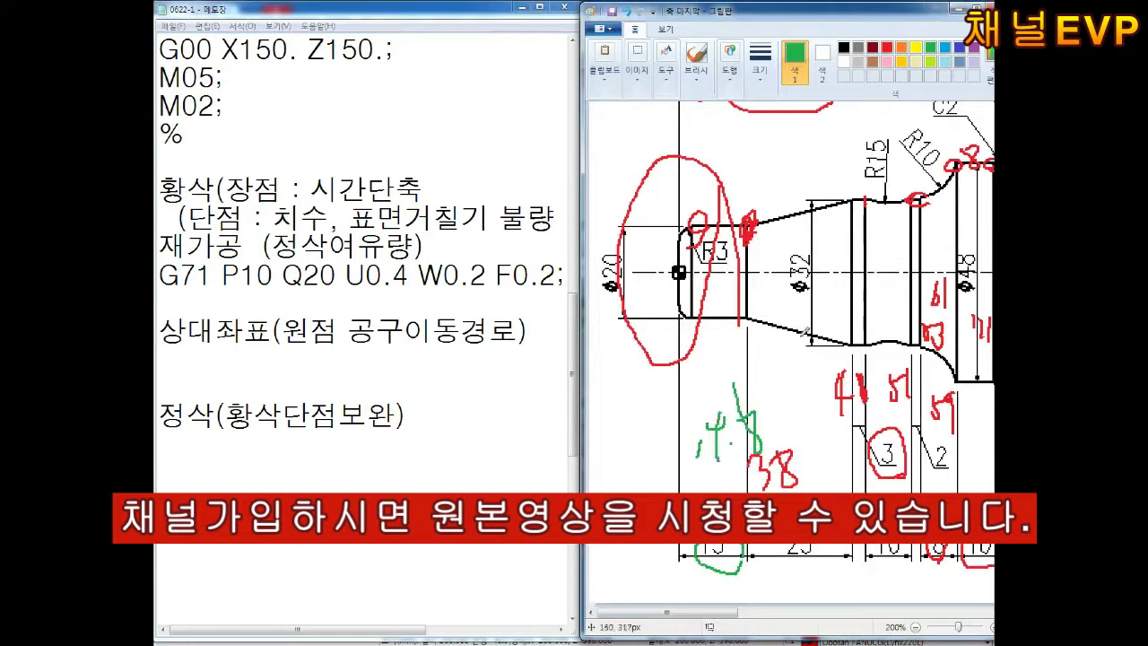
pyautogui.moveTo(628, 235); pyautogui.dragTo(639, 309)
pyautogui.moveTo(613, 138); pyautogui.dragTo(630, 153)
pyautogui.moveTo(642, 134); pyautogui.dragTo(664, 148)
pyautogui.moveTo(689, 135); pyautogui.dragTo(699, 172)
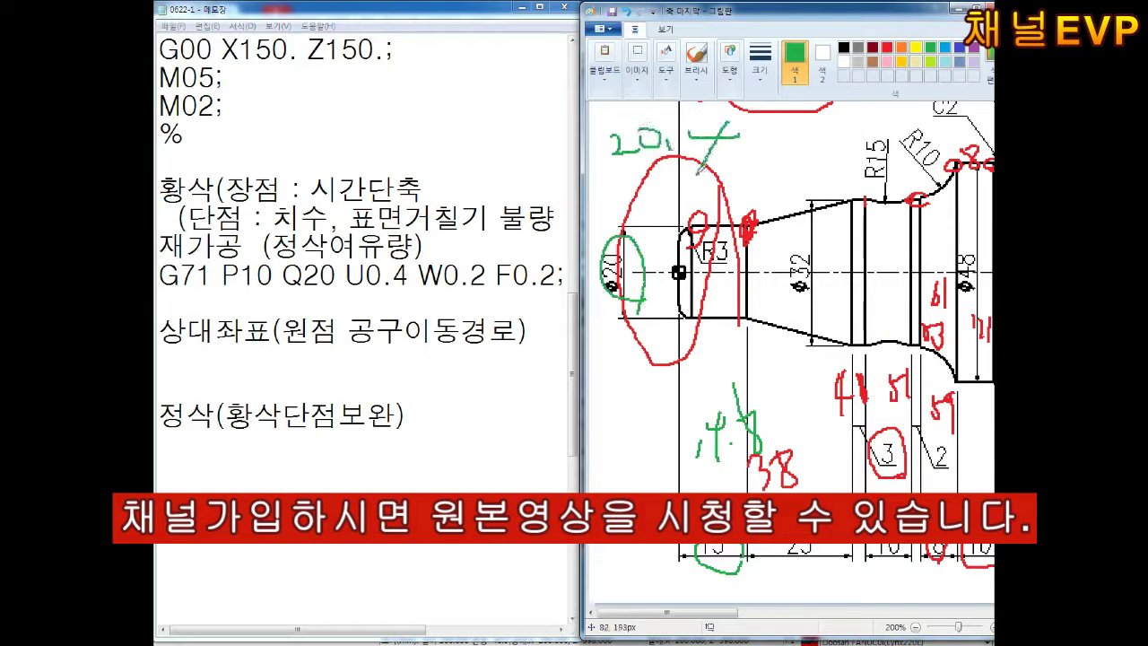
pyautogui.moveTo(647, 278)
pyautogui.mouseDown()
pyautogui.moveTo(674, 217)
pyautogui.moveTo(937, 164)
pyautogui.mouseUp()
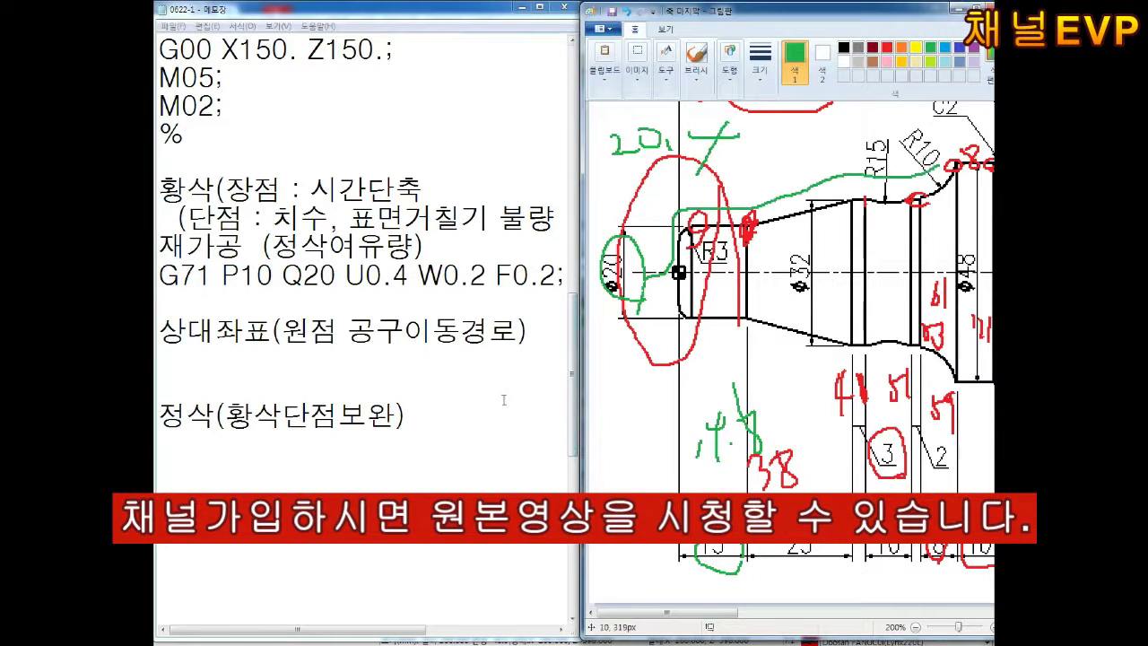
# Step: Add the note 1회 가공으로 and the tool call T0303;
pyautogui.click(359, 574)
pyautogui.write('1회 가공으')
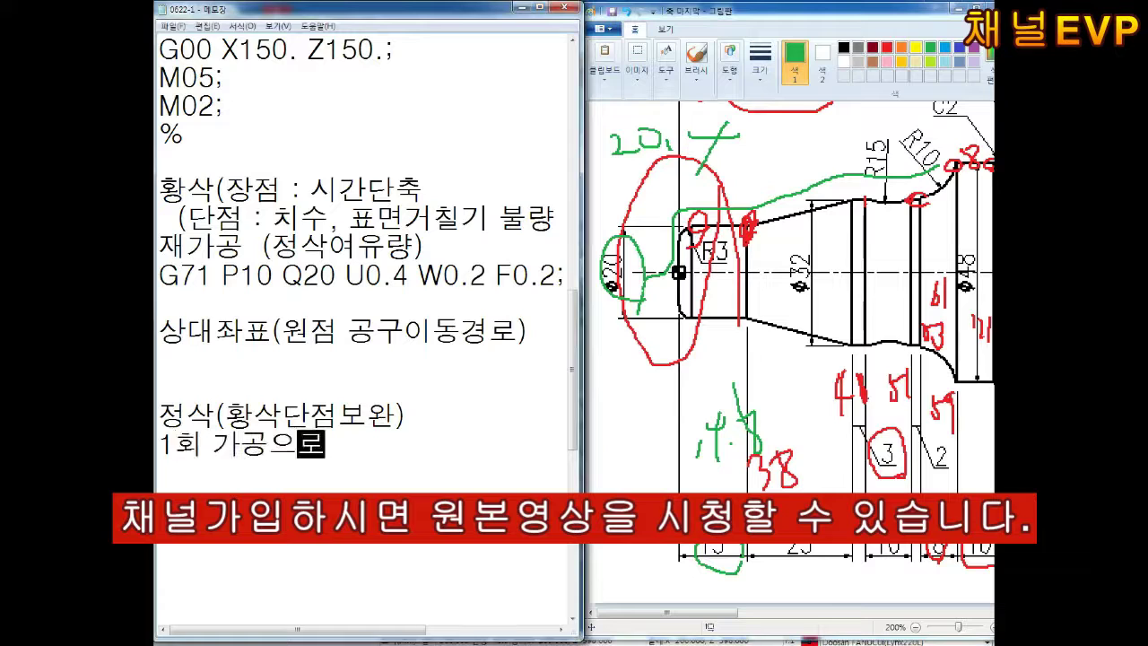
pyautogui.write('로')
pyautogui.press('Return')
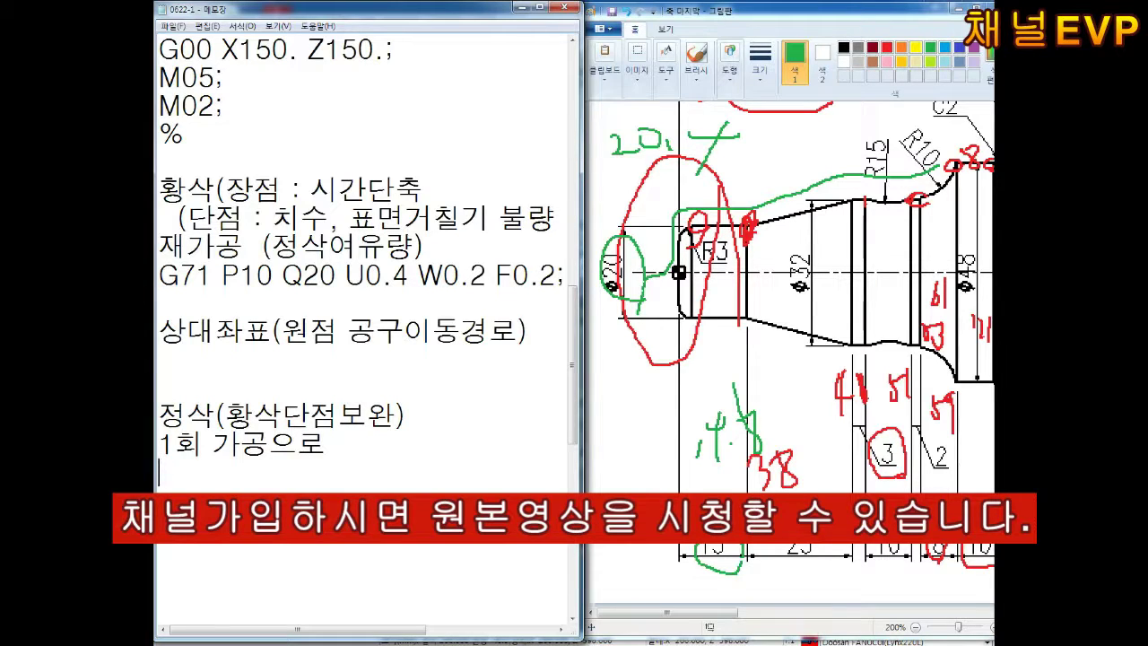
pyautogui.press('Return')
pyautogui.write('T0303;')
pyautogui.press('Return')
pyautogui.press('Return')
pyautogui.press('Return')
# Step: Add a commented (G50 S2000;) line and G96 S150 M03;
pyautogui.click(159, 388)
pyautogui.write('G50 S20')
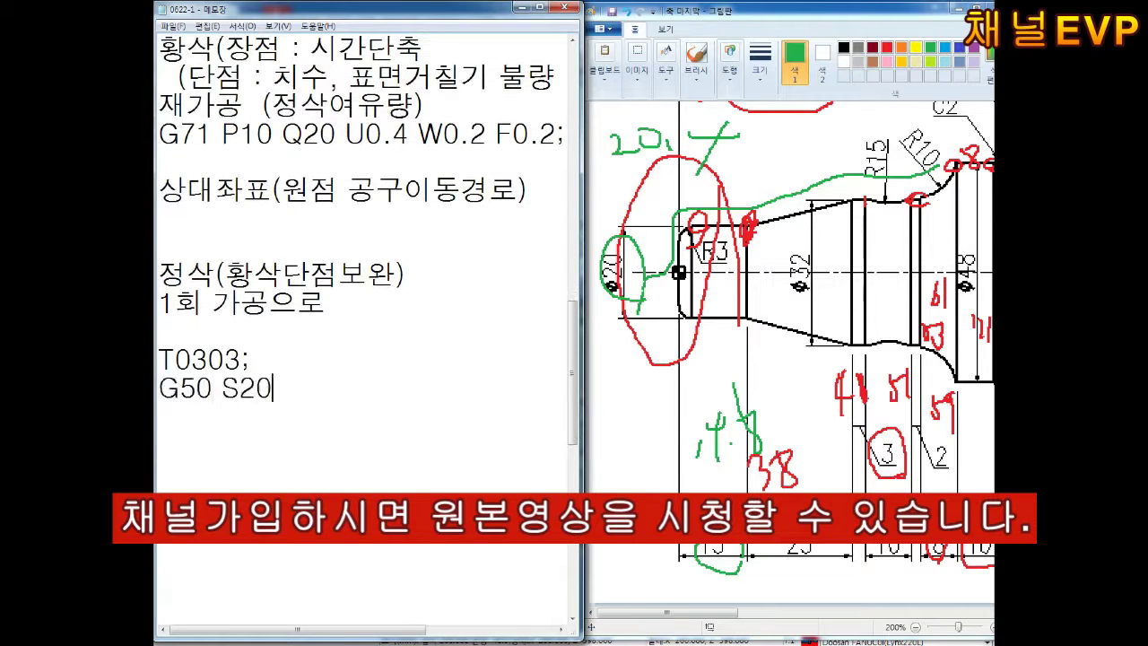
pyautogui.write('00;')
pyautogui.press('Home')
pyautogui.write('(')
pyautogui.press('End')
pyautogui.write(')')
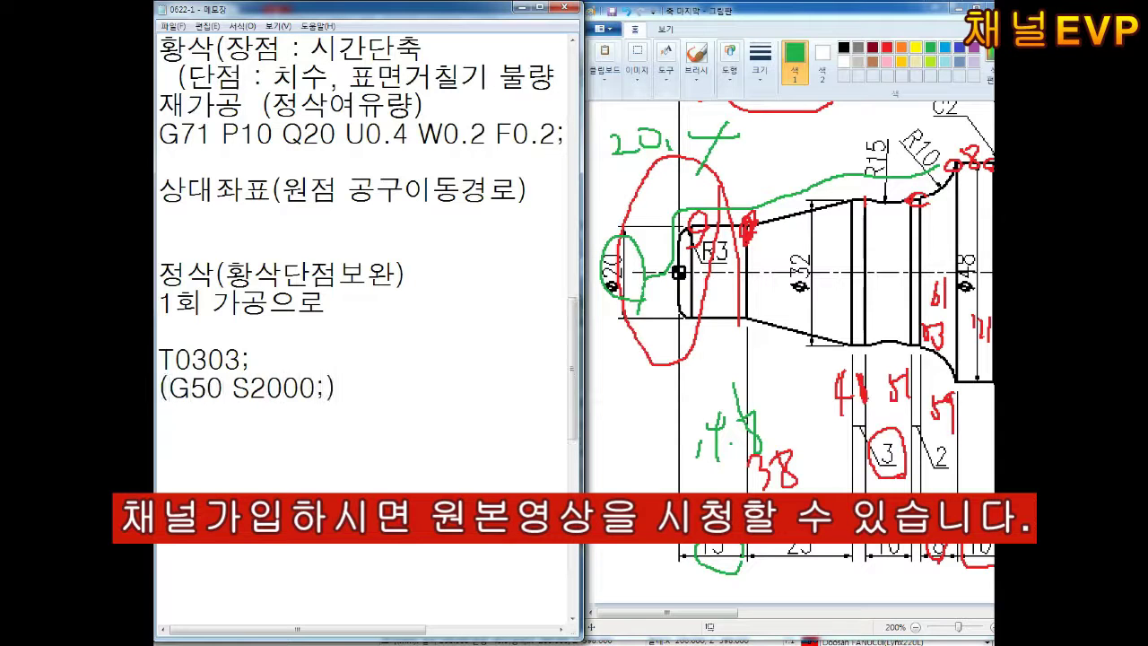
pyautogui.press('Return')
pyautogui.write('G96 S150 M03;')
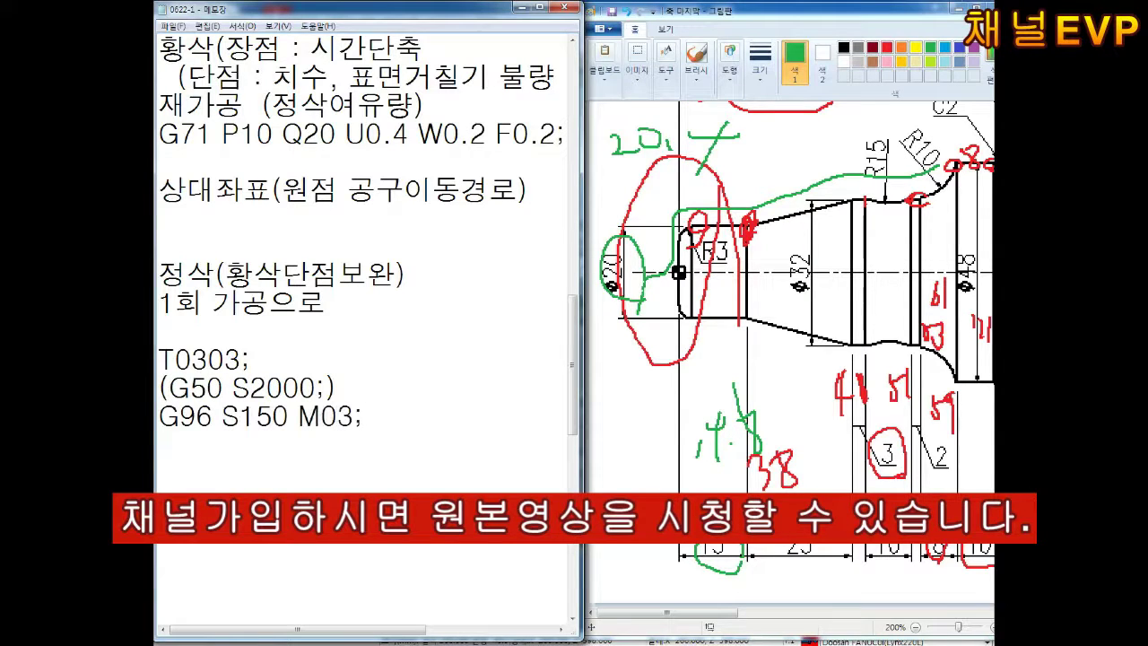
# Step: Add the notes 표면을 좋게 할려면 and 회전수는 고속, plus the feed F0.02
pyautogui.press('Return')
pyautogui.write('표')
pyautogui.write('면을 좋게 할려면')
pyautogui.press('Return')
pyautogui.write('회전')
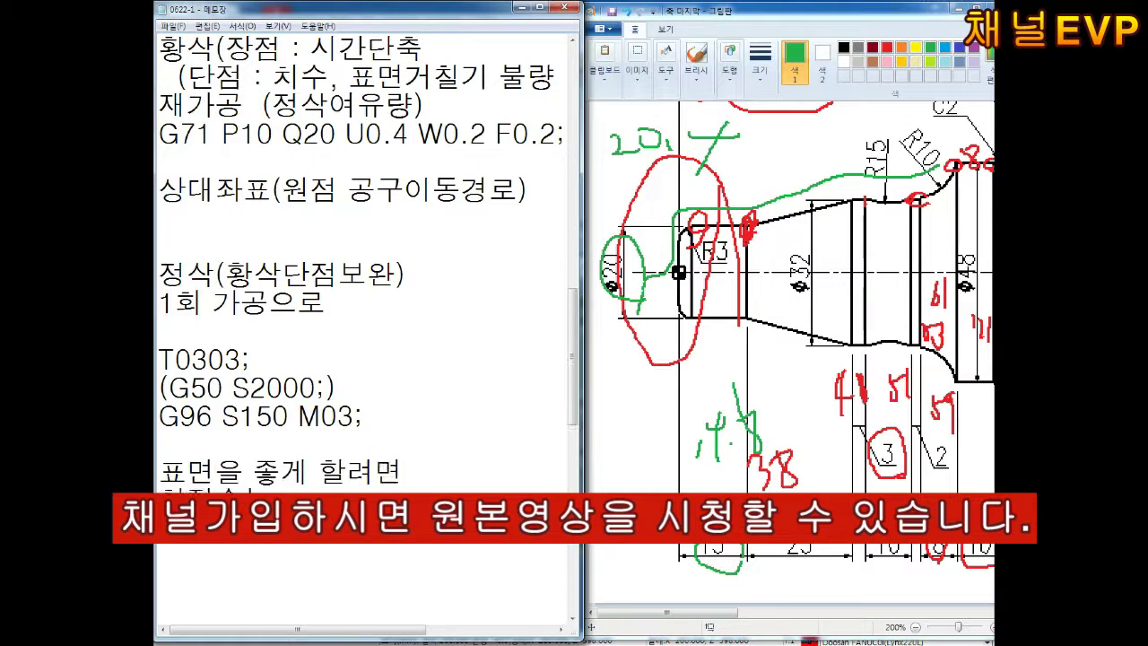
pyautogui.write('수는 고속')
pyautogui.scroll(-1, 478, 433)
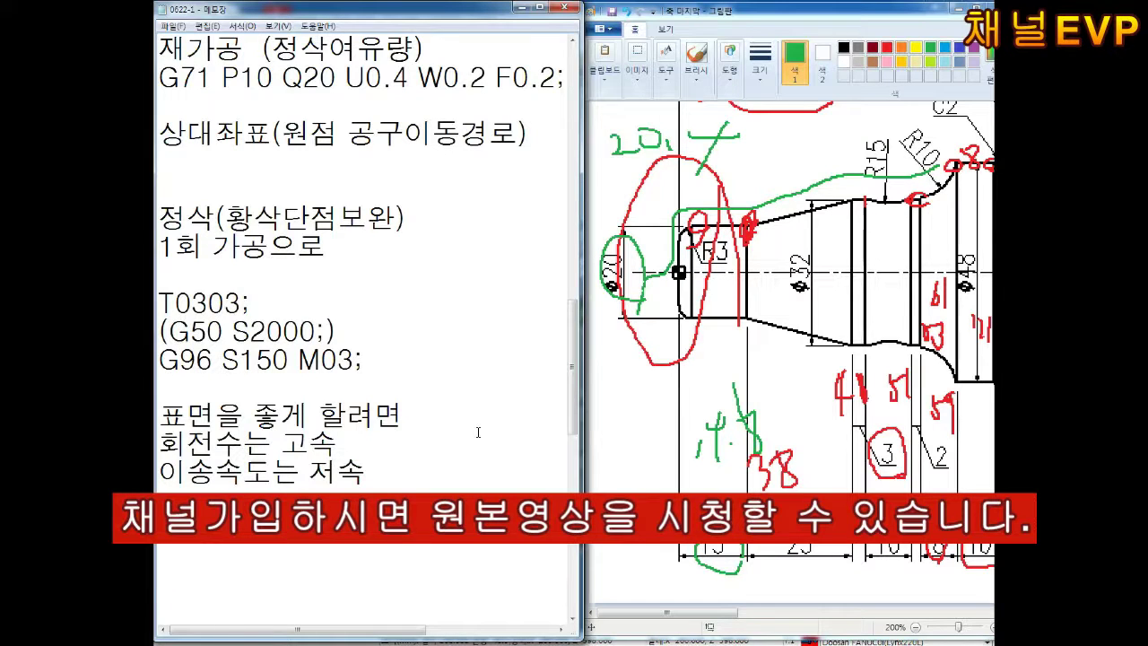
pyautogui.doubleClick(251, 359)
pyautogui.click(375, 390)
pyautogui.write('F0.02')
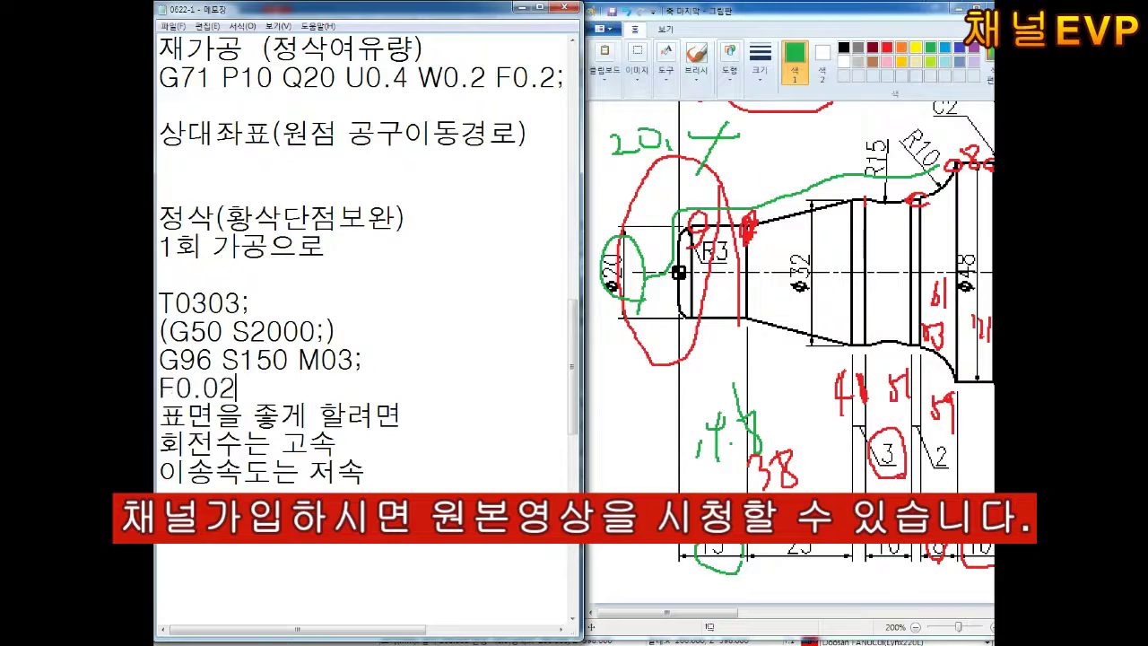
pyautogui.press('Return')
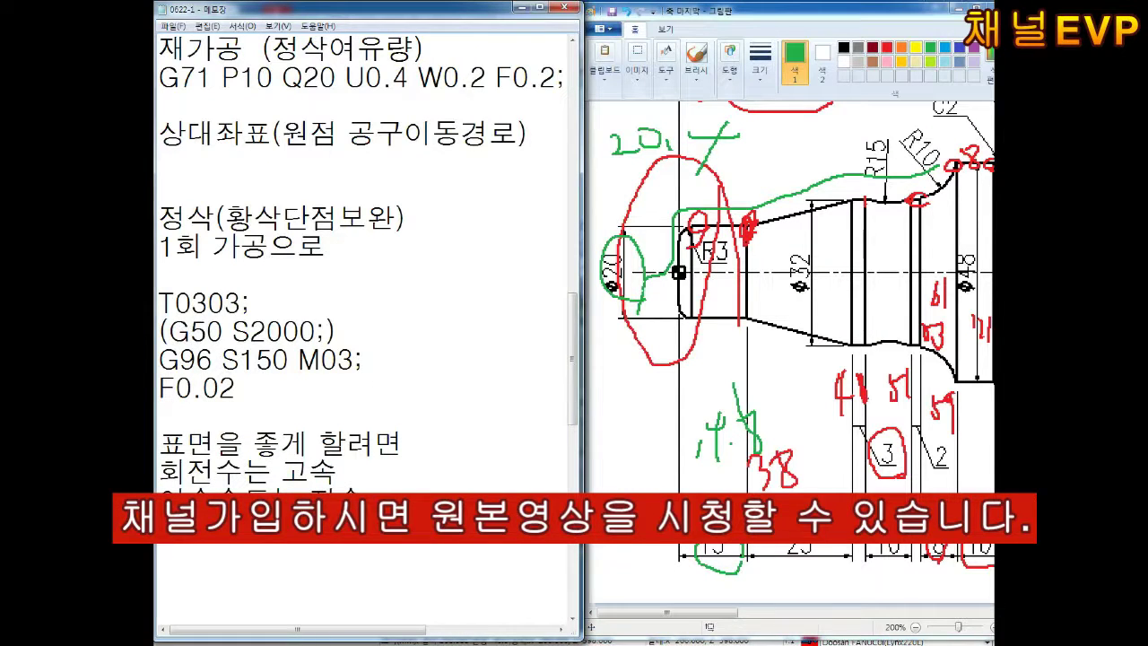
pyautogui.scroll(-1, 367, 331)
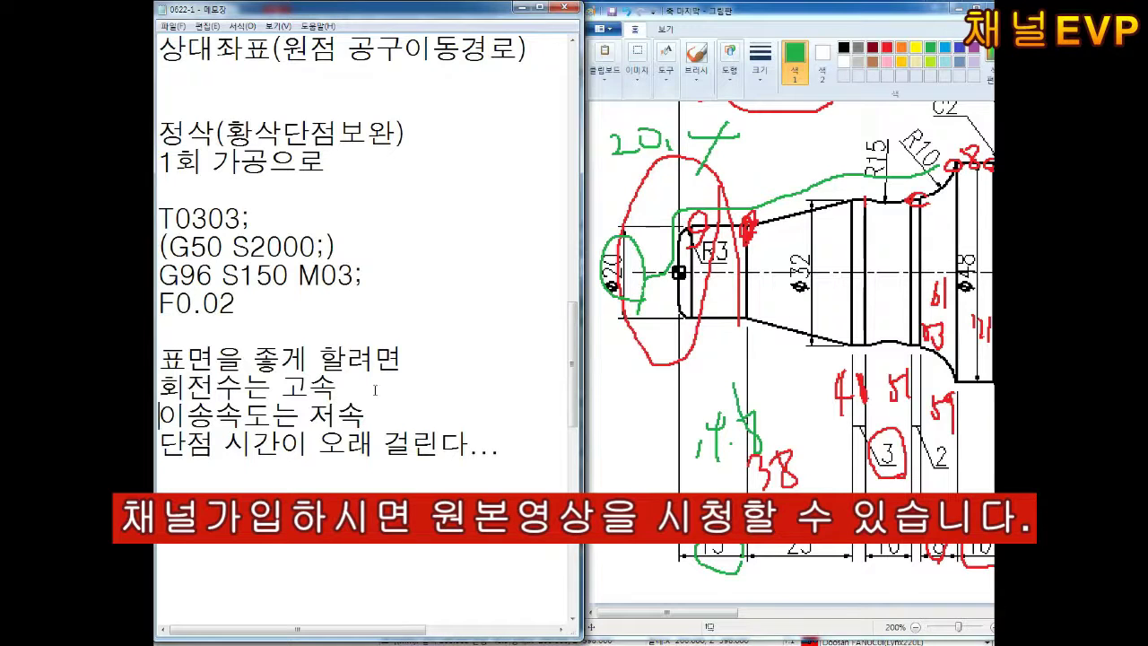
# Step: Replace the F0.02 line with a 'G70 : 정삭싸이클' finishing-cycle note and a blank line above it
pyautogui.press('BackSpace')
pyautogui.press('BackSpace')
pyautogui.press('BackSpace')
pyautogui.press('Return')
pyautogui.press('Return')
pyautogui.press('Return')
pyautogui.press('Return')
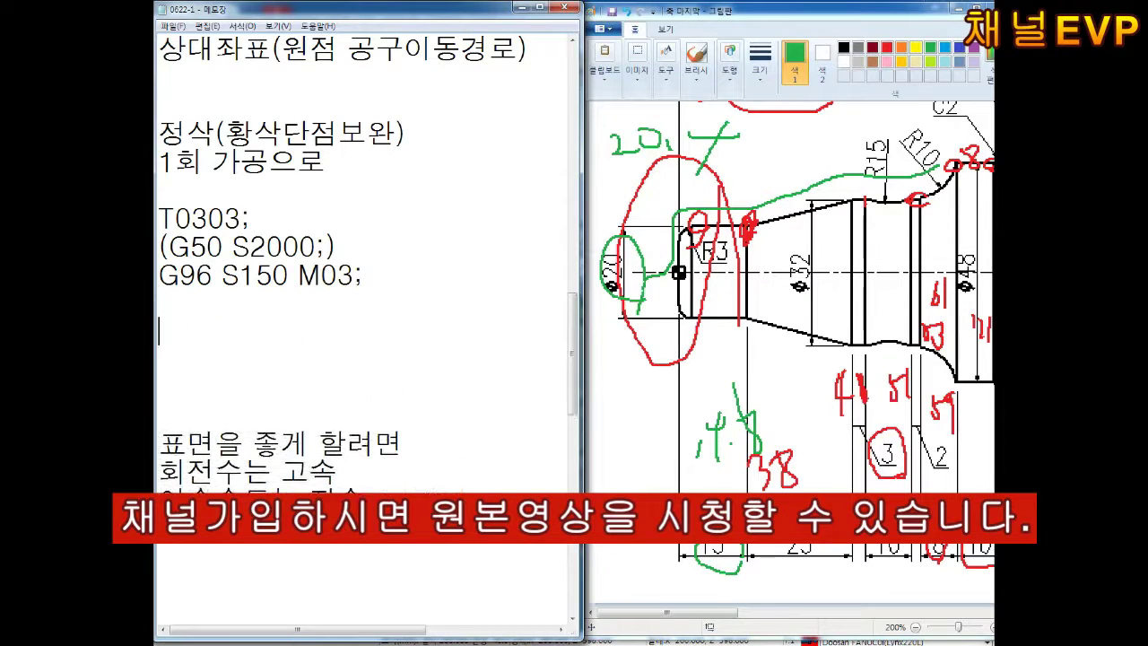
pyautogui.press('Up')
pyautogui.press('Up')
pyautogui.press('Up')
pyautogui.write('ㅎ')
pyautogui.press('BackSpace')
pyautogui.write('G70 : WJD')
pyautogui.press('BackSpace')
pyautogui.press('BackSpace')
pyautogui.press('BackSpace')
pyautogui.write('정삭싸이클')
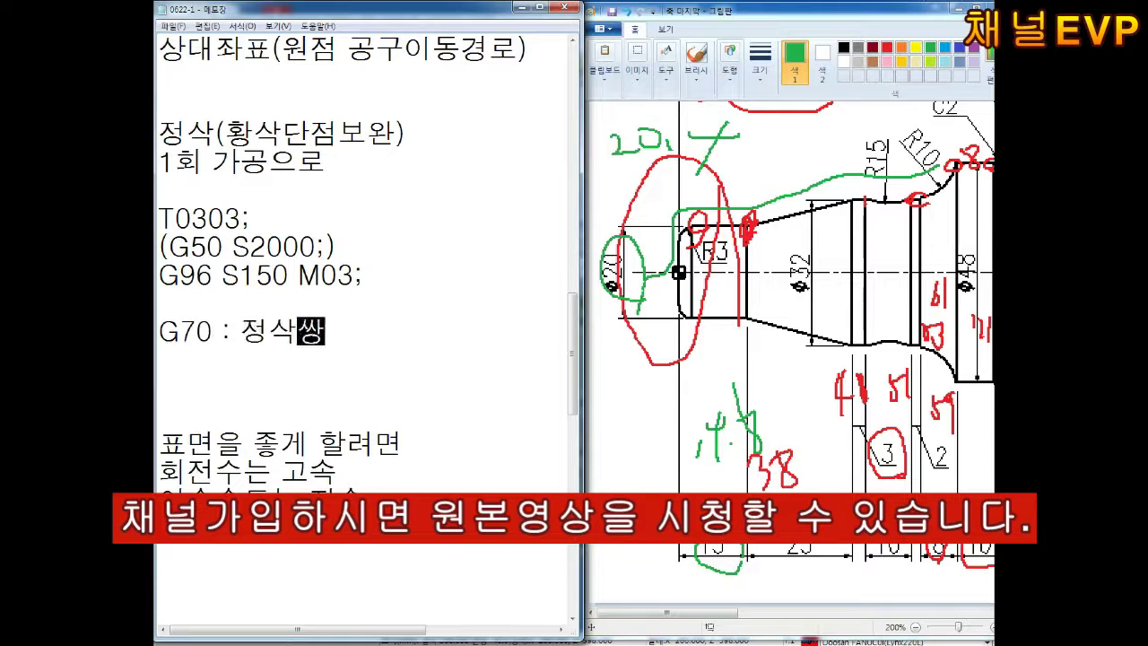
pyautogui.press('Home')
pyautogui.press('Return')
pyautogui.press('Down')
pyautogui.press('Down')
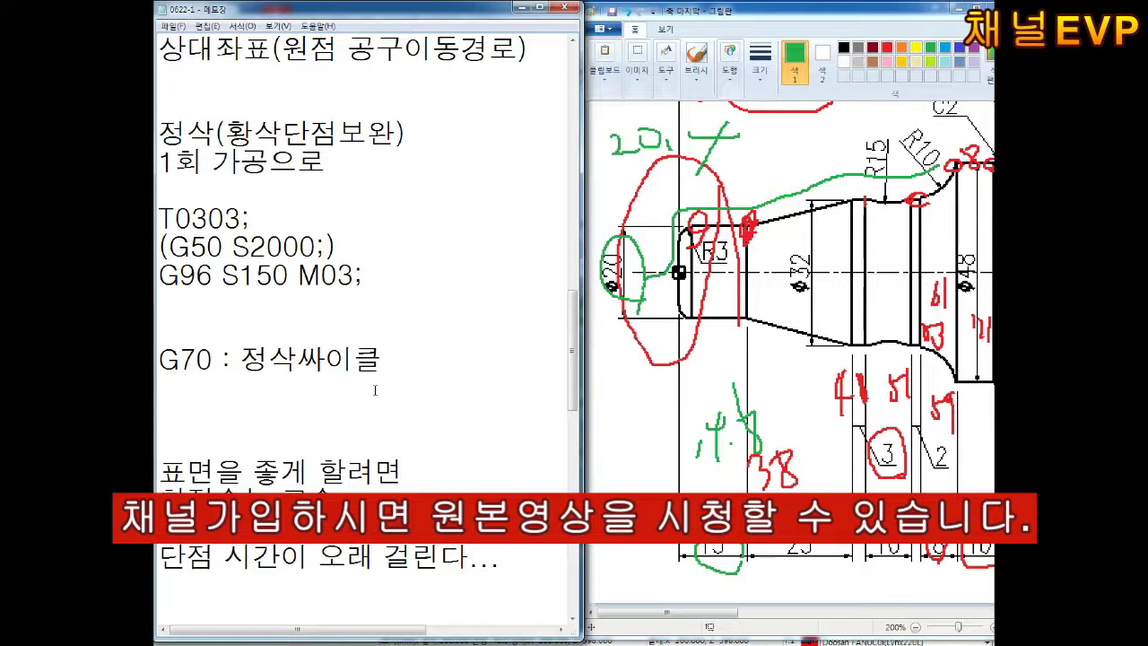
# Step: Add the approach line G00 X99. Z2.; followed by G70 P10 Q20 F0.1 M08;
pyautogui.write('G0 X')
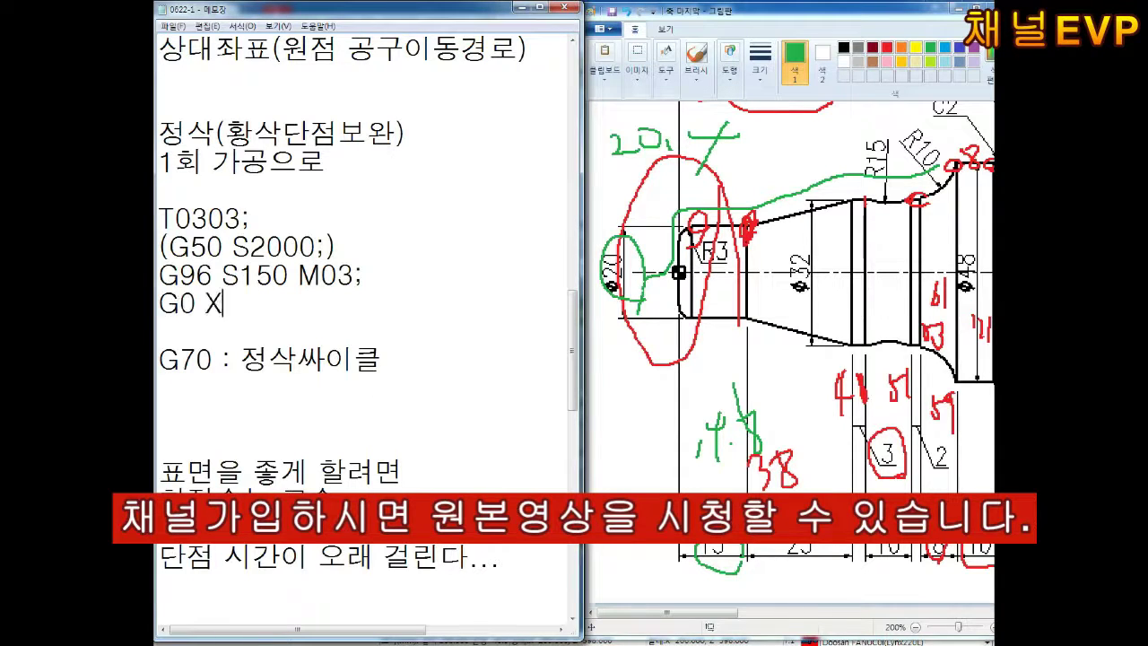
pyautogui.press('BackSpace')
pyautogui.press('BackSpace')
pyautogui.write('0 X99. Z2.')
pyautogui.press('Left')
pyautogui.press('Left')
pyautogui.press('End')
pyautogui.write(';')
pyautogui.press('Return')
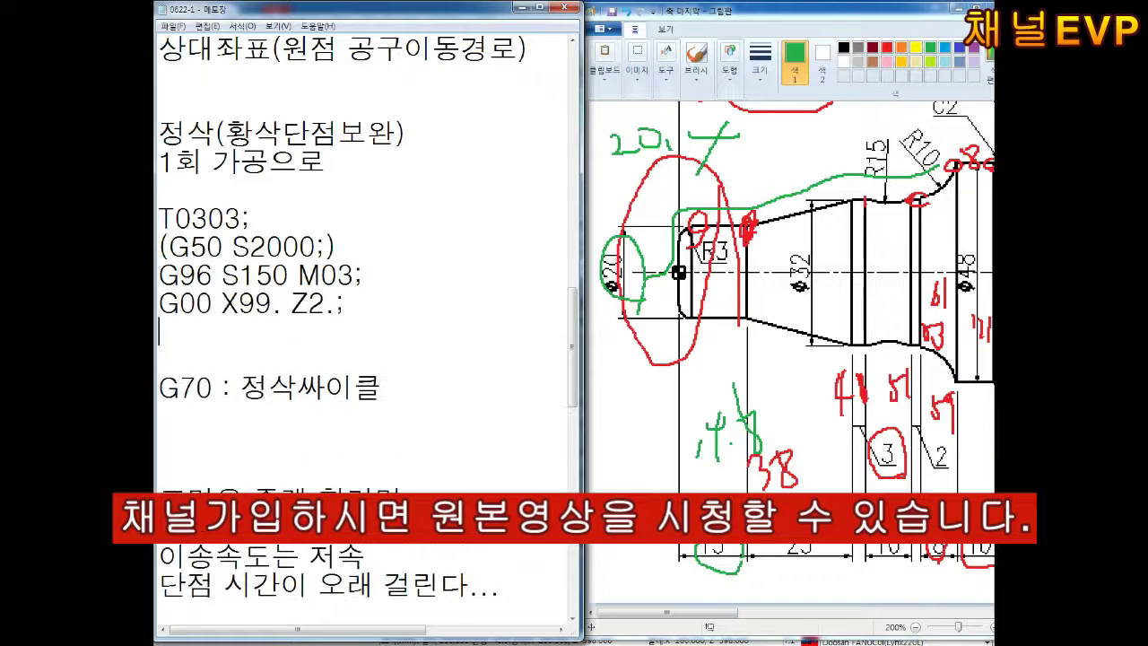
pyautogui.write('G70 P10 Q20')
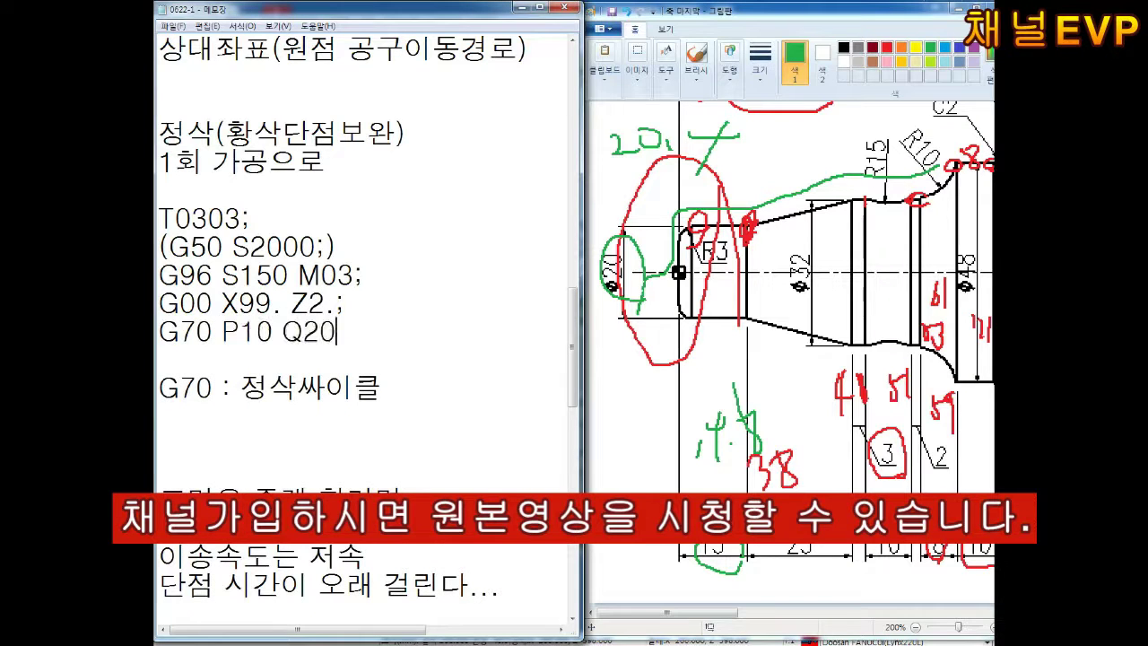
pyautogui.write(' F0.1 M08;')
pyautogui.press('Return')
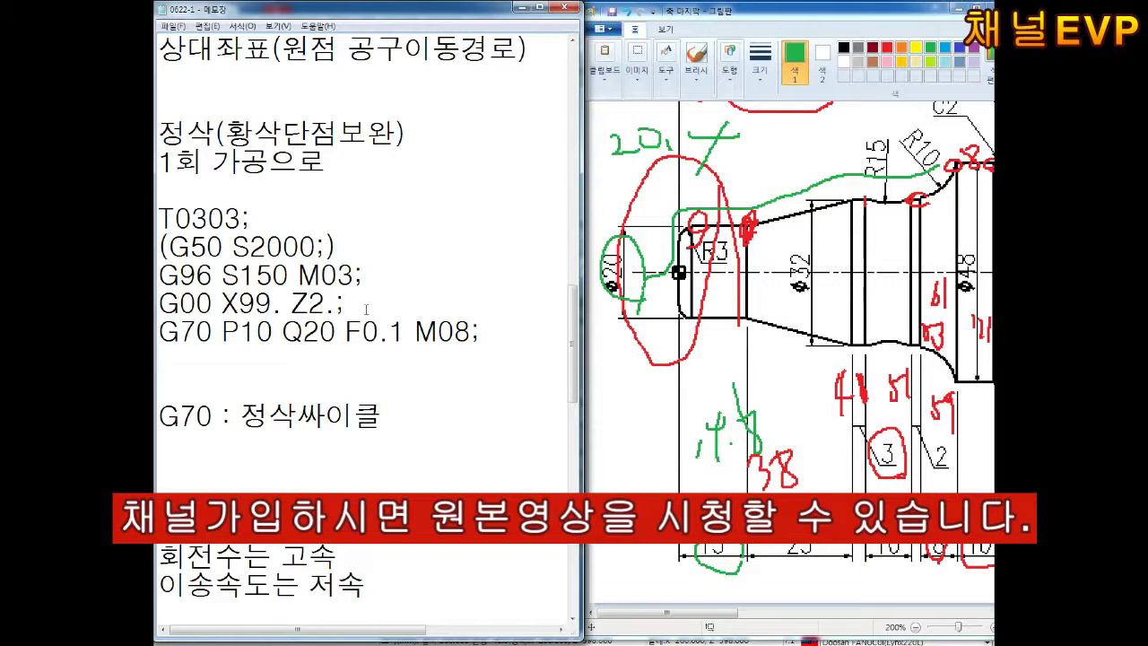
# Step: End the program with M09;, the G00 X150. Z150.; retract, M05;, M02; and %
pyautogui.moveTo(345, 303); pyautogui.dragTo(170, 304)
pyautogui.click(253, 359)
pyautogui.write('M09;')
pyautogui.press('Return')
pyautogui.write('G000 X')
pyautogui.press('BackSpace')
pyautogui.press('BackSpace')
pyautogui.press('BackSpace')
pyautogui.write('X150. Z150')
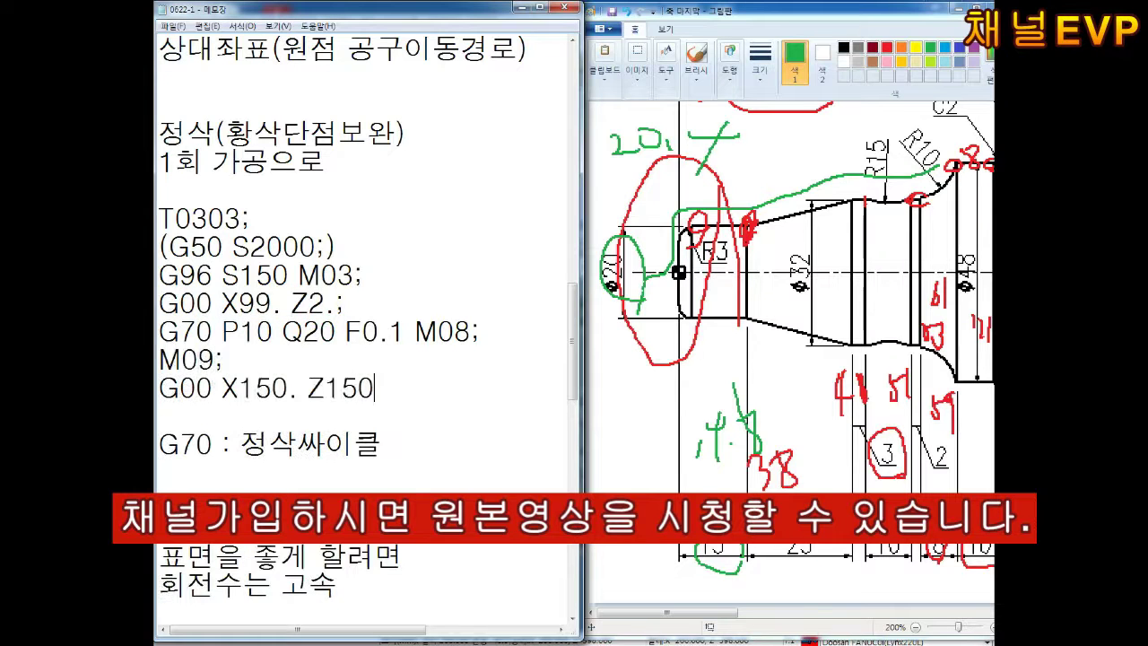
pyautogui.write('.; M05; M02;')
pyautogui.press('Return')
pyautogui.write('%')
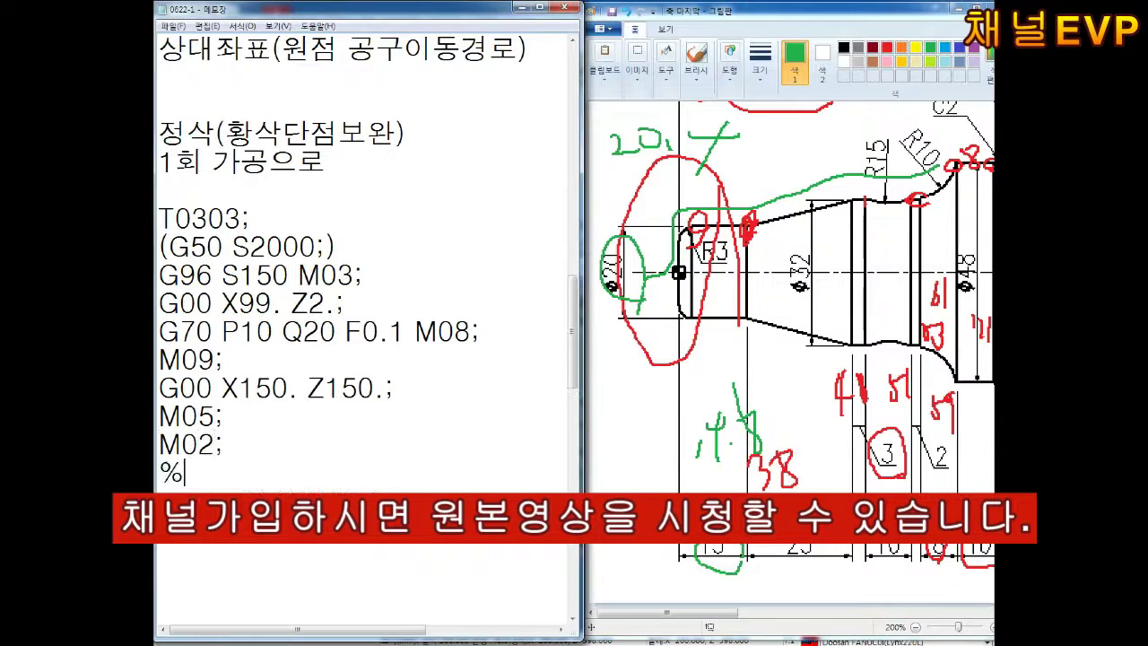
pyautogui.press('Return')
pyautogui.press('Return')
pyautogui.press('Return')
# Step: Type the 'G70 : 정삭싸이클' note and review the approach and G70 P10 Q20 lines
pyautogui.write('G70 : 정삭싸이클')
pyautogui.moveTo(224, 446)
pyautogui.mouseDown()
pyautogui.moveTo(156, 294)
pyautogui.moveTo(158, 215)
pyautogui.mouseUp()
pyautogui.click(409, 266)
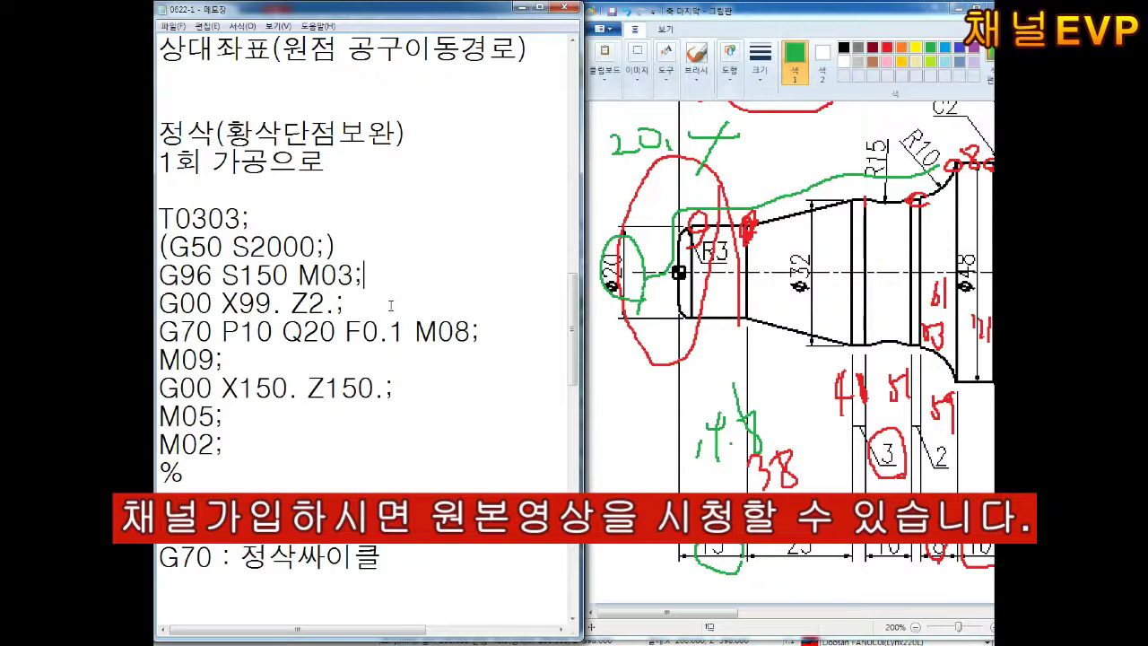
pyautogui.moveTo(373, 299); pyautogui.dragTo(161, 310)
pyautogui.moveTo(365, 311); pyautogui.dragTo(183, 317)
pyautogui.moveTo(354, 305); pyautogui.dragTo(159, 306)
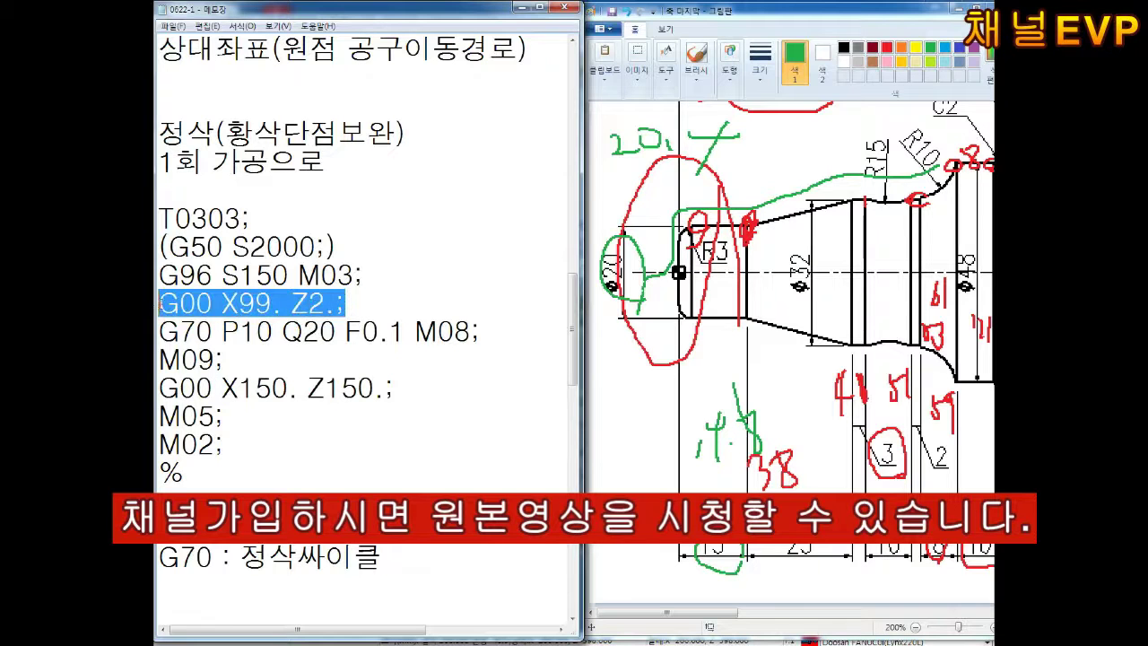
pyautogui.moveTo(222, 331); pyautogui.dragTo(343, 332)
pyautogui.click(338, 421)
# Step: Delete the commented (G50 S2000;) line so T0303; leads straight to G96 S150 M03;
pyautogui.click(337, 246)
pyautogui.press('BackSpace')
pyautogui.press('BackSpace')
pyautogui.press('BackSpace')
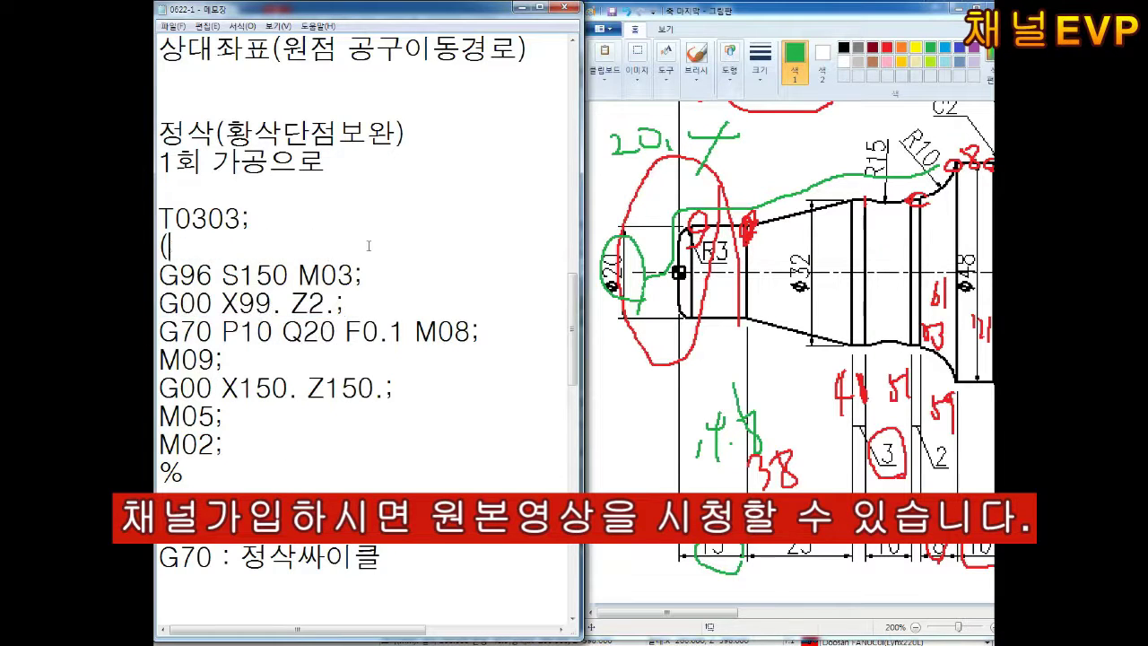
pyautogui.press('BackSpace')
pyautogui.press('BackSpace')
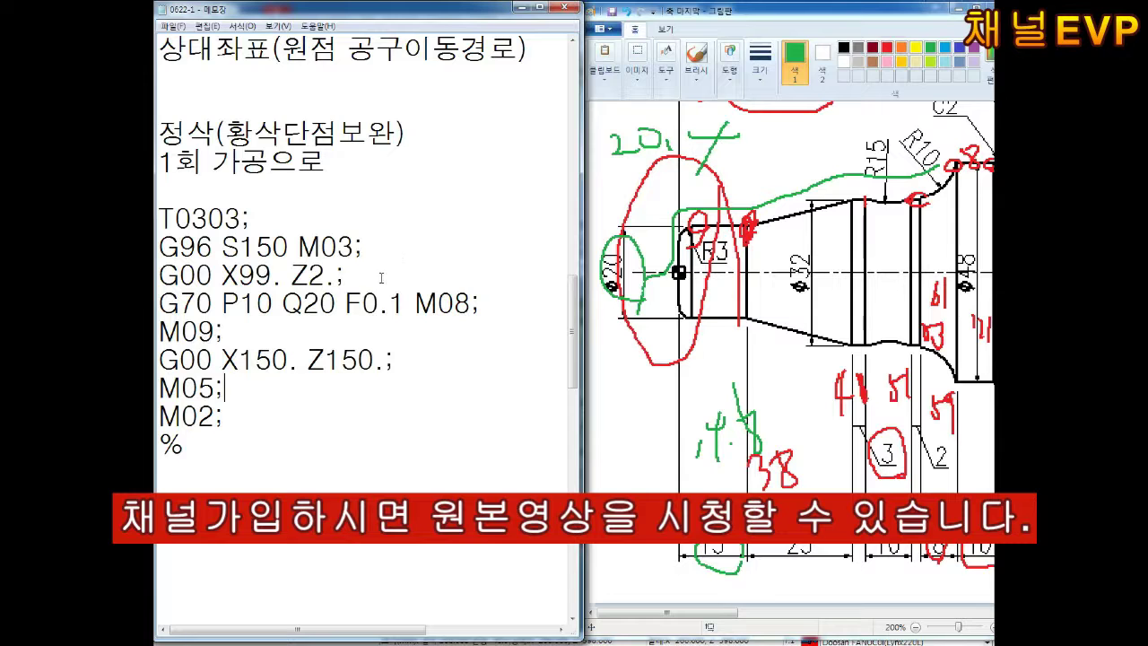
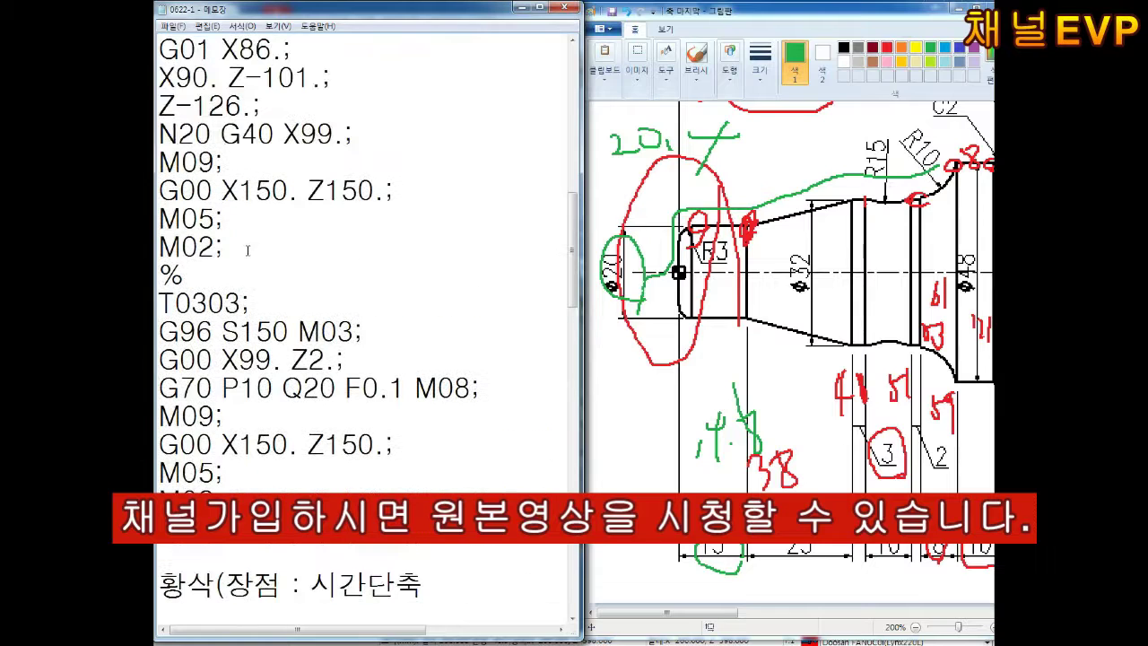
# Step: Delete the M02; and % lines after M05;, leaving one blank line before T0303;
pyautogui.moveTo(224, 246); pyautogui.dragTo(162, 240)
pyautogui.click(216, 307)
pyautogui.moveTo(160, 246); pyautogui.dragTo(251, 248)
pyautogui.press('Delete')
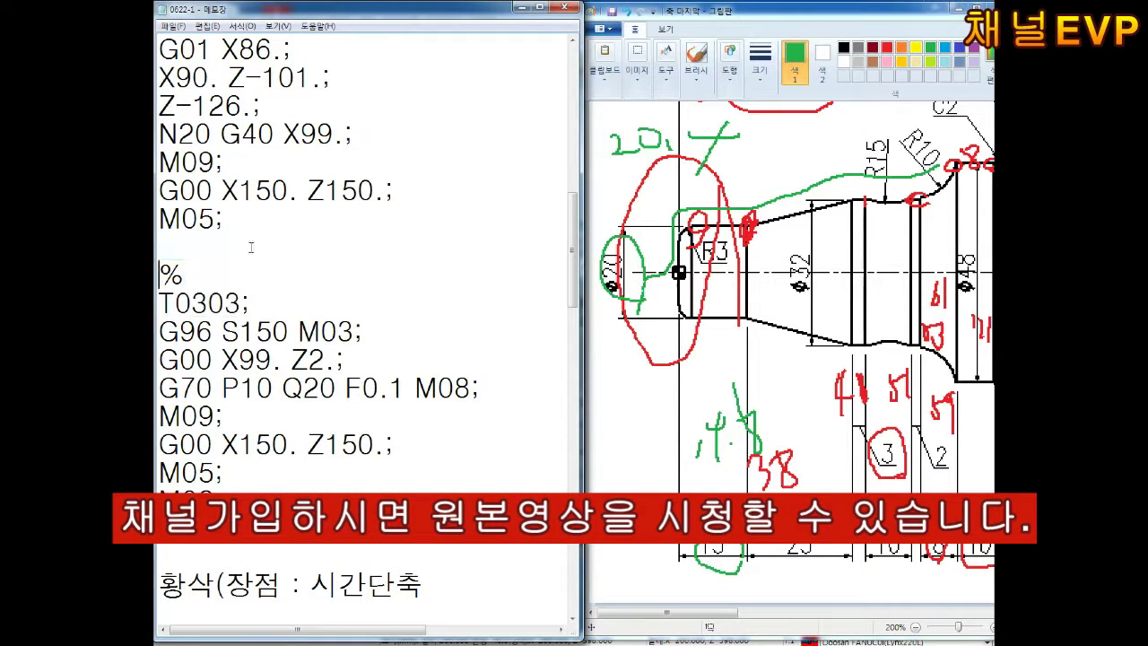
pyautogui.press('Down')
pyautogui.press('Delete')
pyautogui.press('Delete')
pyautogui.press('BackSpace')
pyautogui.press('End')
pyautogui.press('Return')
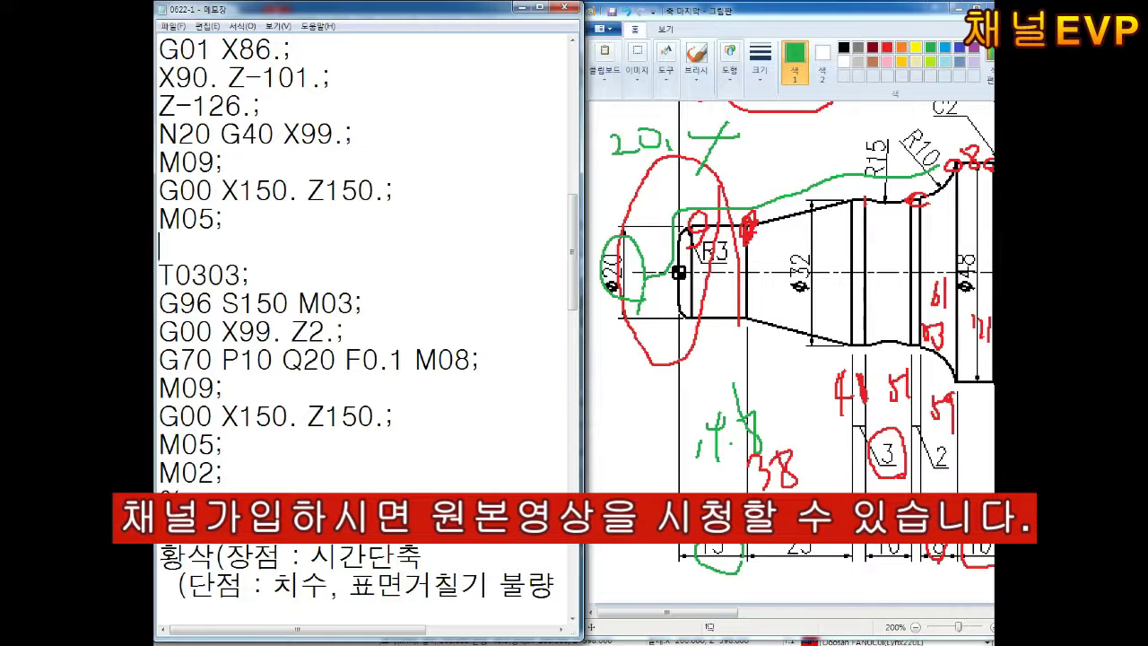
# Step: Highlight the U0.4 W0.2 finishing allowance and circle the 20 and 14.4 notes on the drawing
pyautogui.click(271, 585)
pyautogui.press('Down')
pyautogui.press('Down')
pyautogui.press('Down')
pyautogui.press('Down')
pyautogui.press('Down')
pyautogui.press('Down')
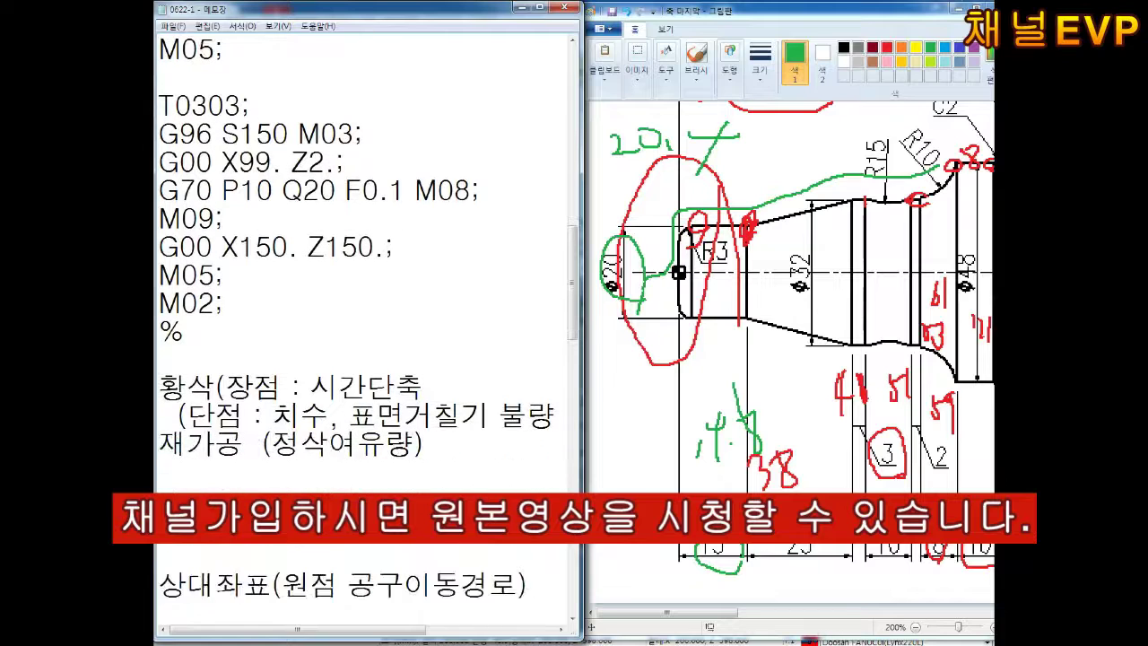
pyautogui.moveTo(346, 473); pyautogui.dragTo(487, 473)
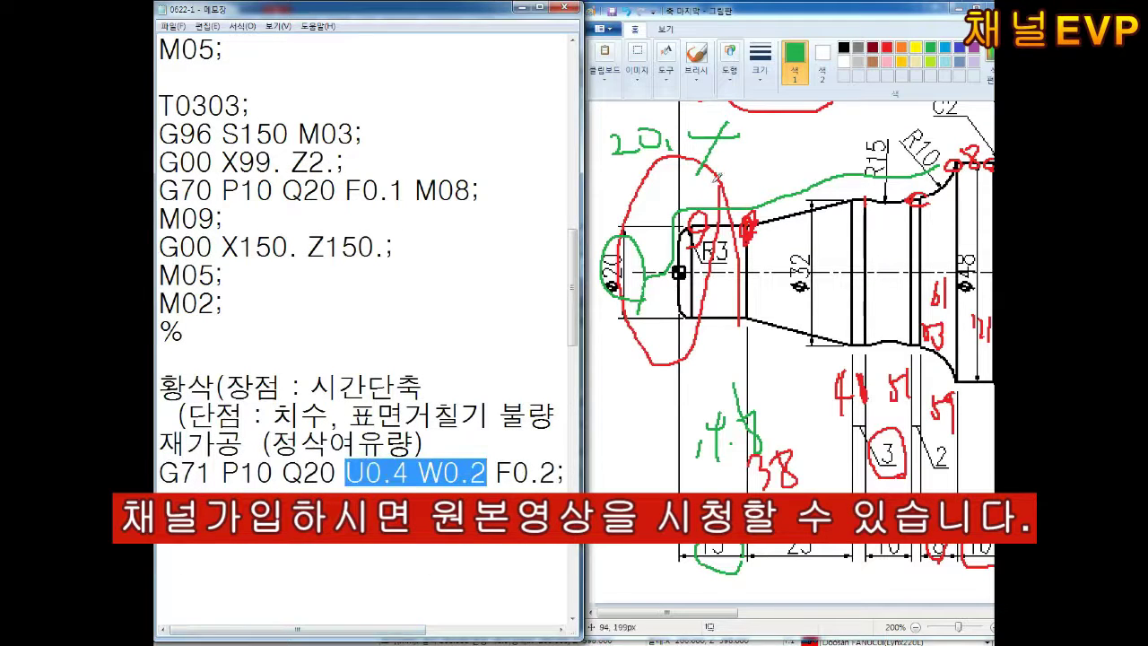
pyautogui.moveTo(767, 175); pyautogui.dragTo(735, 191)
pyautogui.moveTo(771, 361); pyautogui.dragTo(776, 448)
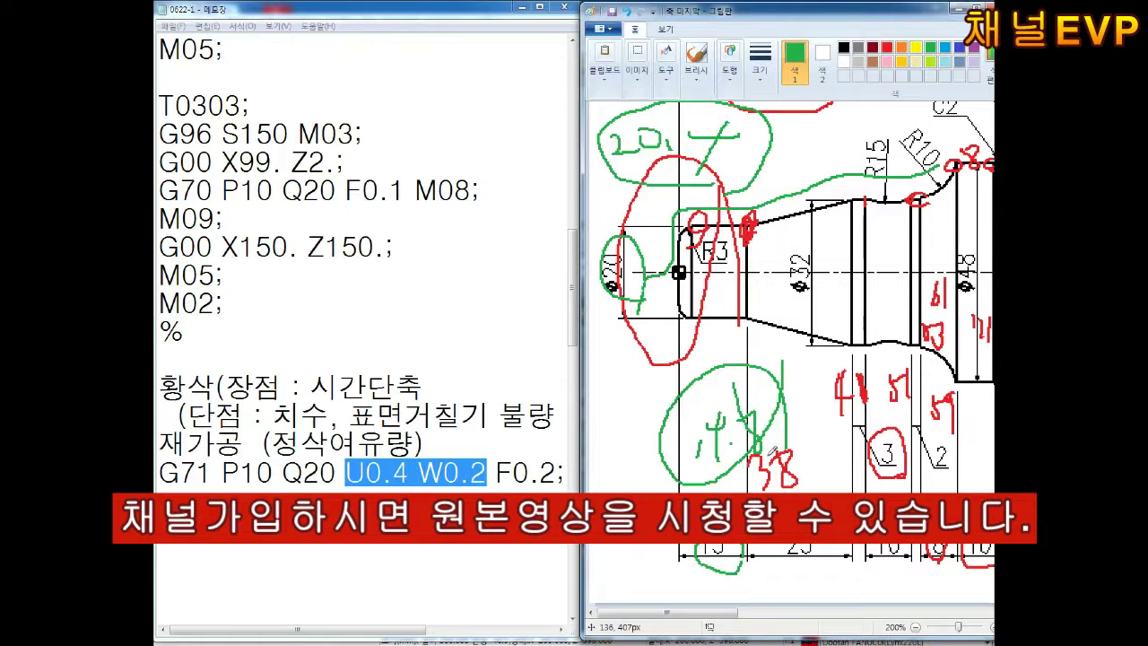
# Step: Review the lines of the T0303 finishing block in the G-code
pyautogui.click(352, 250)
pyautogui.scroll(3, 352, 250)
pyautogui.moveTo(396, 276); pyautogui.dragTo(160, 275)
pyautogui.moveTo(225, 304); pyautogui.dragTo(162, 305)
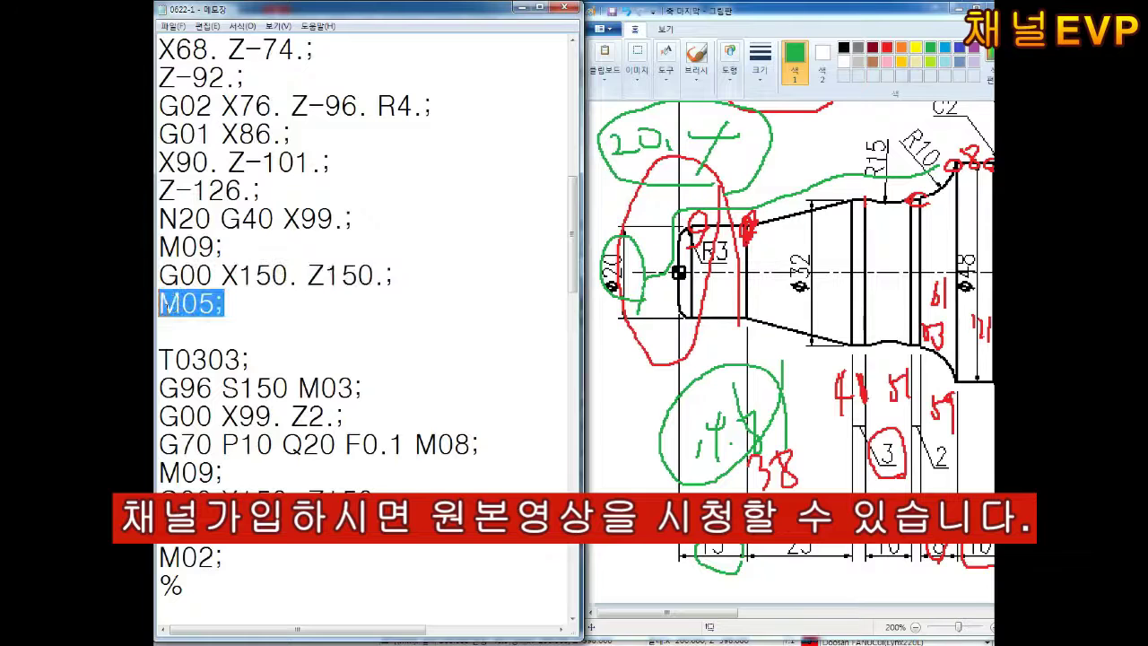
pyautogui.moveTo(251, 359)
pyautogui.mouseDown()
pyautogui.moveTo(162, 359)
pyautogui.moveTo(363, 387)
pyautogui.moveTo(162, 418)
pyautogui.moveTo(481, 444)
pyautogui.mouseUp()
# Step: Undo the green marker strokes on the Paint drawing
pyautogui.click(796, 166)
pyautogui.hotkey('ctrl', 'z')
pyautogui.hotkey('ctrl', 'z')
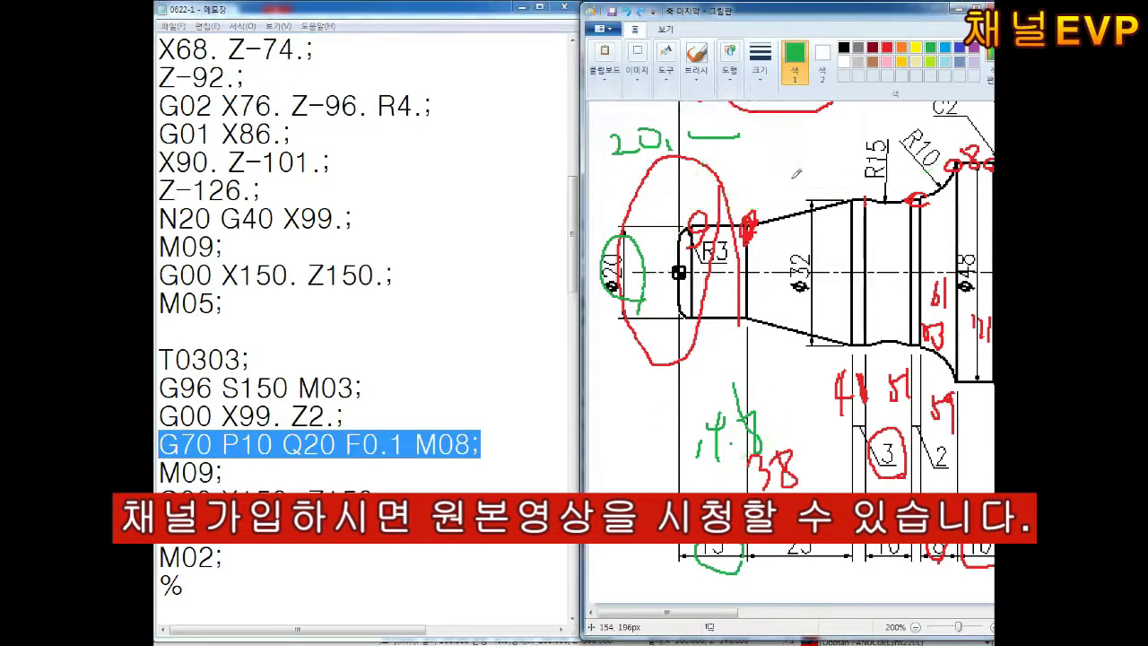
pyautogui.hotkey('ctrl', 'z')
pyautogui.hotkey('ctrl', 'z')
pyautogui.hotkey('ctrl', 'z')
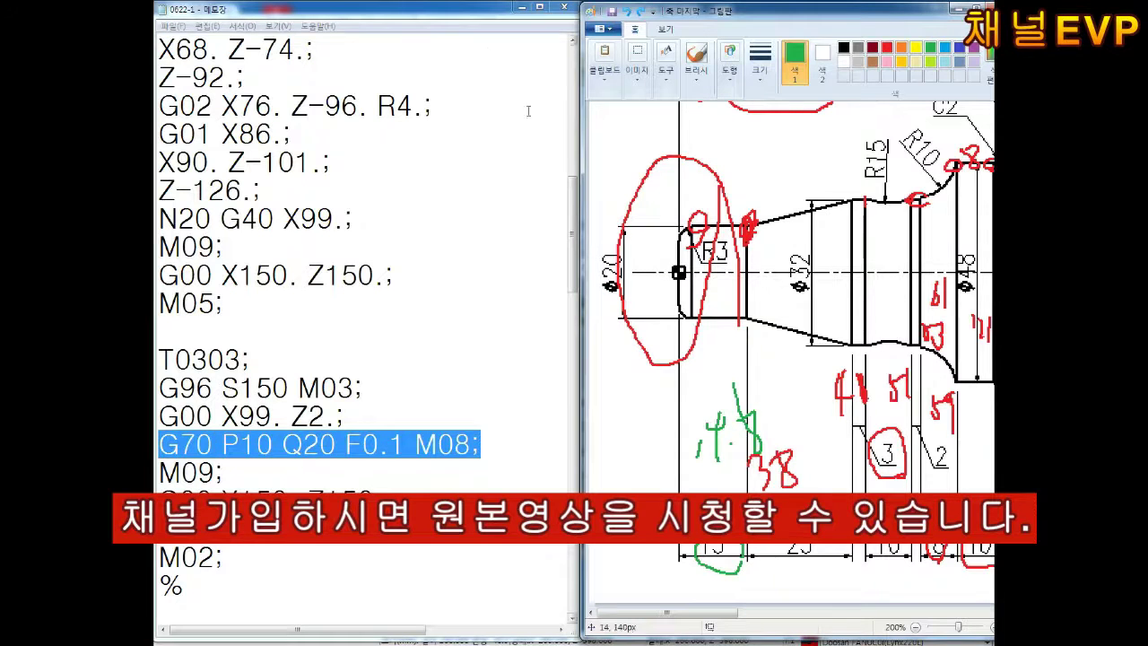
# Step: Insert M00 and M01 lines after M05;, ahead of T0303;
pyautogui.click(179, 331)
pyautogui.press('Return')
pyautogui.write('M00')
pyautogui.press('Return')
pyautogui.write('M01')
pyautogui.press('Return')
pyautogui.press('Return')
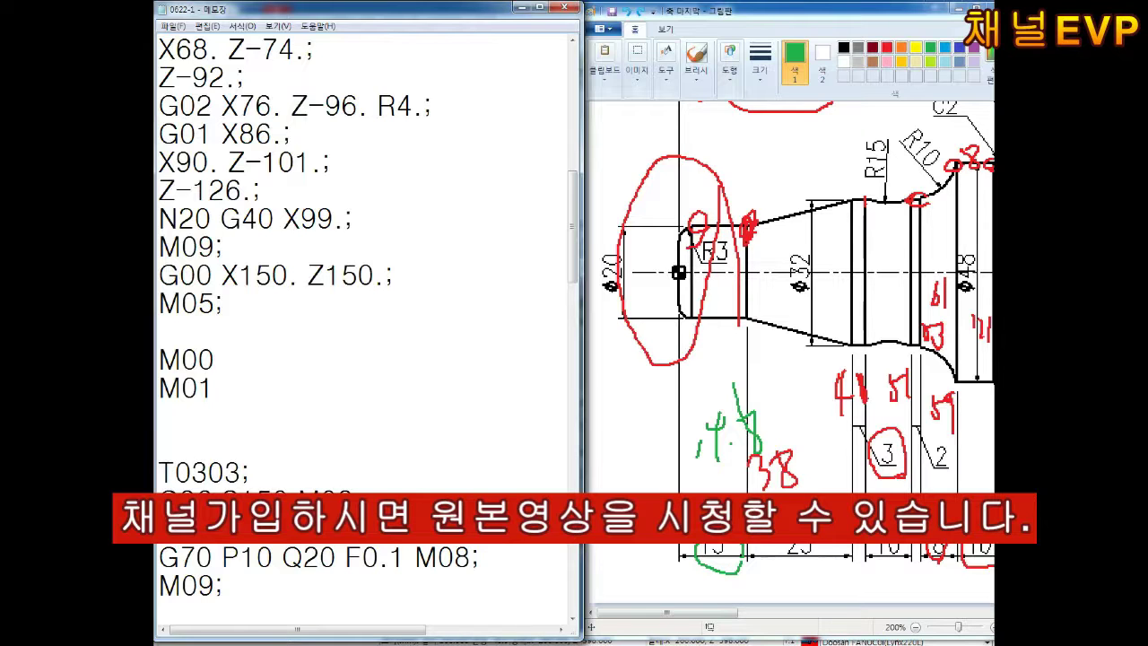
# Step: Above M00, add M02 and M30 lines marked 안전, with a dashed separator line
pyautogui.click(159, 359)
pyautogui.write('M02')
pyautogui.press('Return')
pyautogui.write('M30')
pyautogui.press('Return')
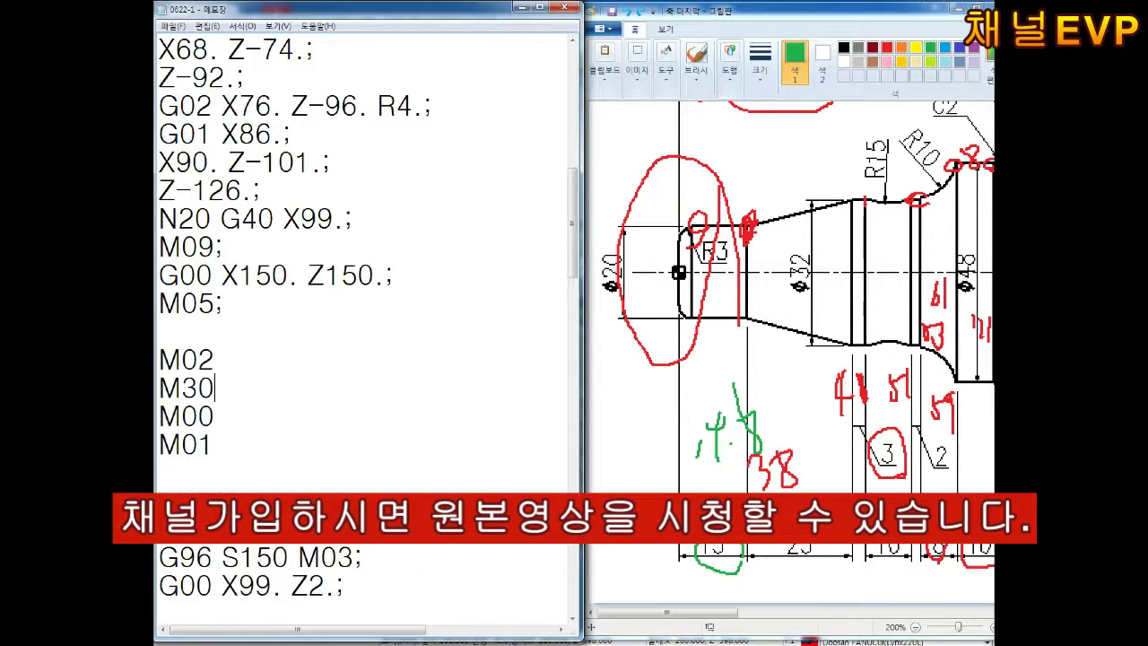
pyautogui.write('------------------')
pyautogui.click(213, 360)
pyautogui.press('Return')
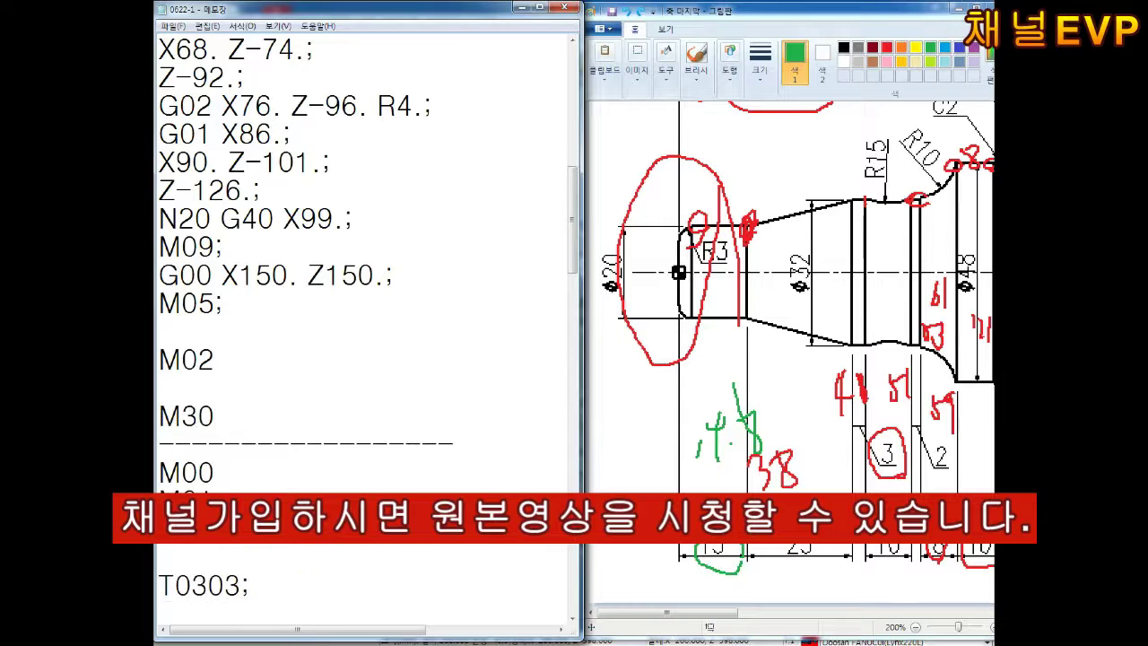
pyautogui.write('안전')
pyautogui.press('Down')
pyautogui.press('Down')
pyautogui.press('Down')
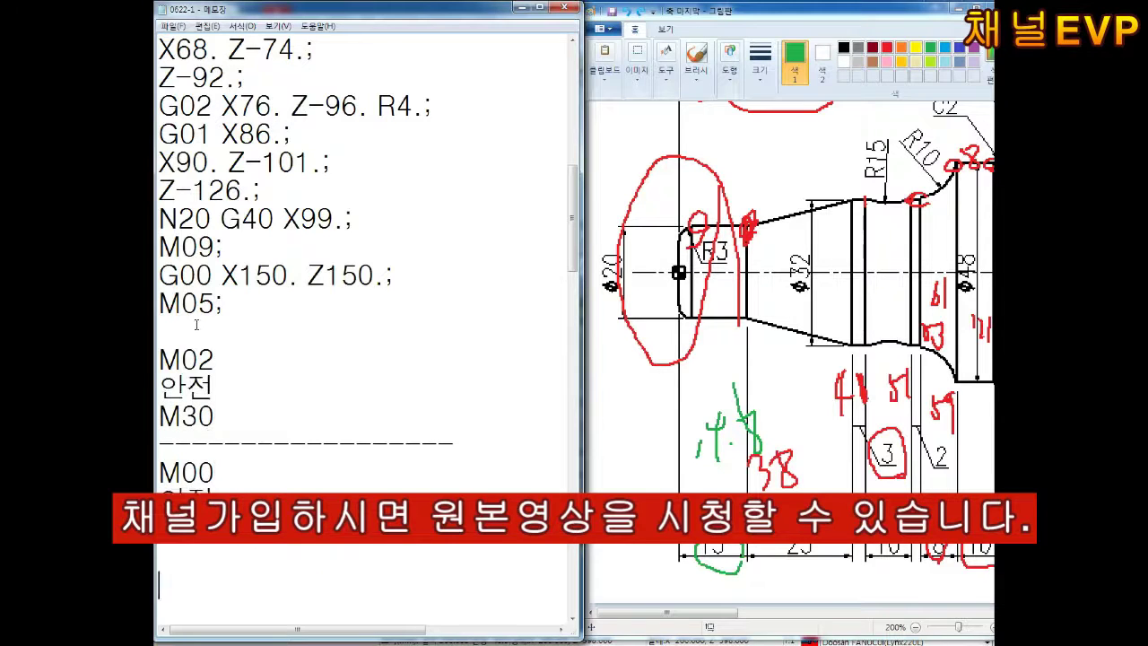
pyautogui.press('Down')
pyautogui.press('Down')
pyautogui.press('Down')
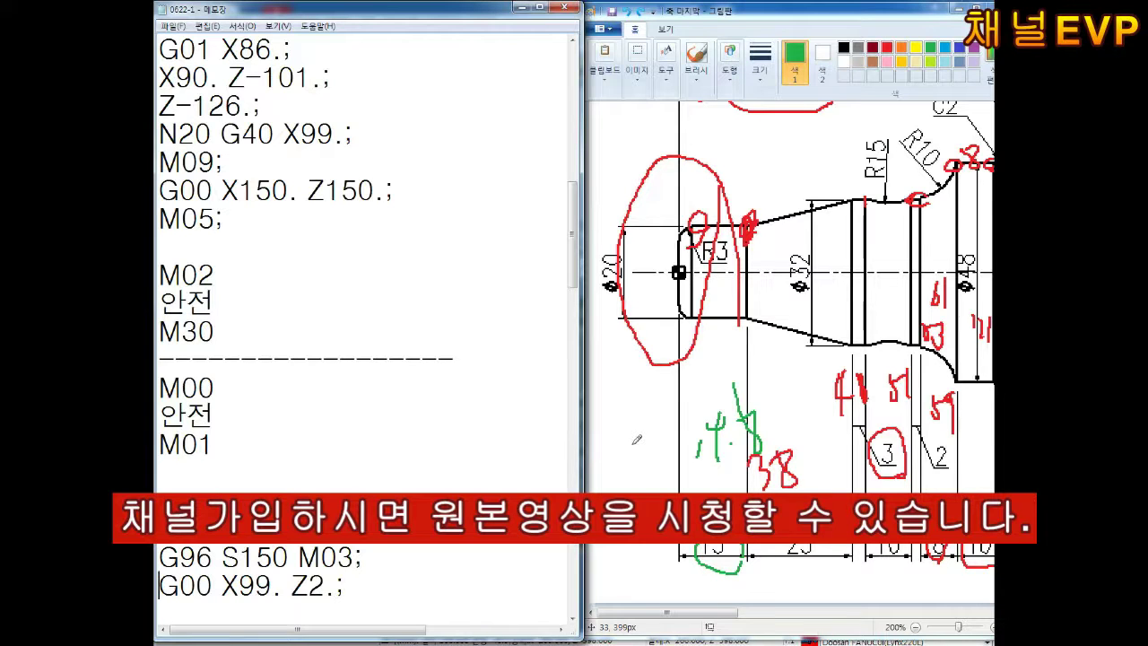
# Step: Comment M00 as '무조건 정지 (인전보장)' and M01 as '(자유롭다 정지)'
pyautogui.click(245, 386)
pyautogui.write('무')
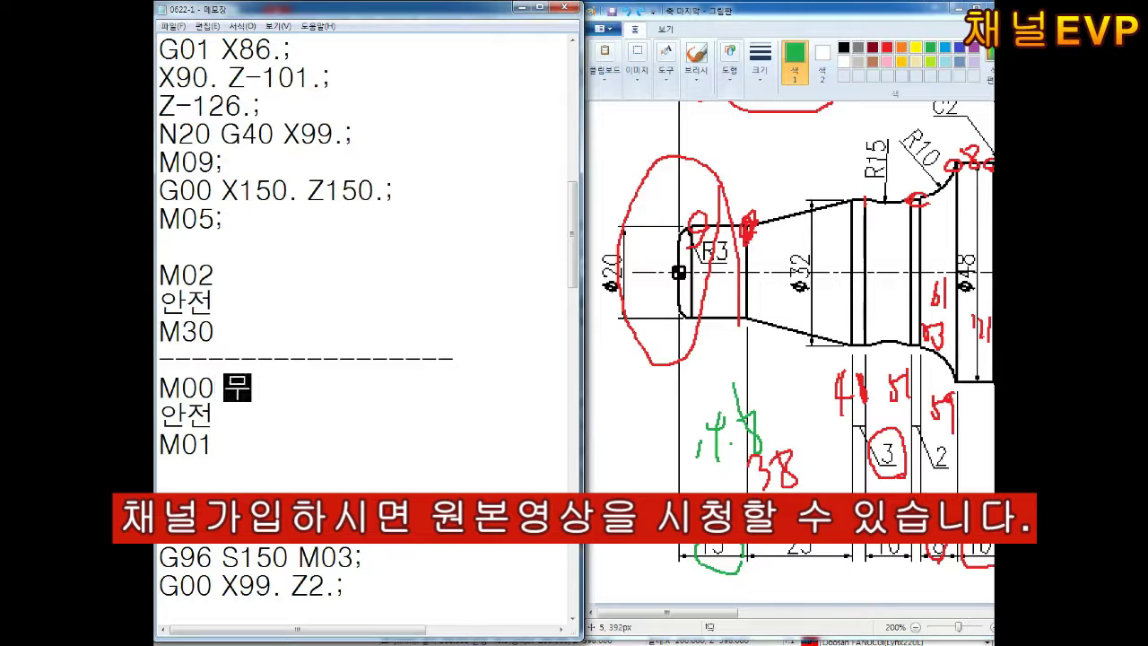
pyautogui.write('조건 정지 (인전보장)')
pyautogui.click(214, 444)
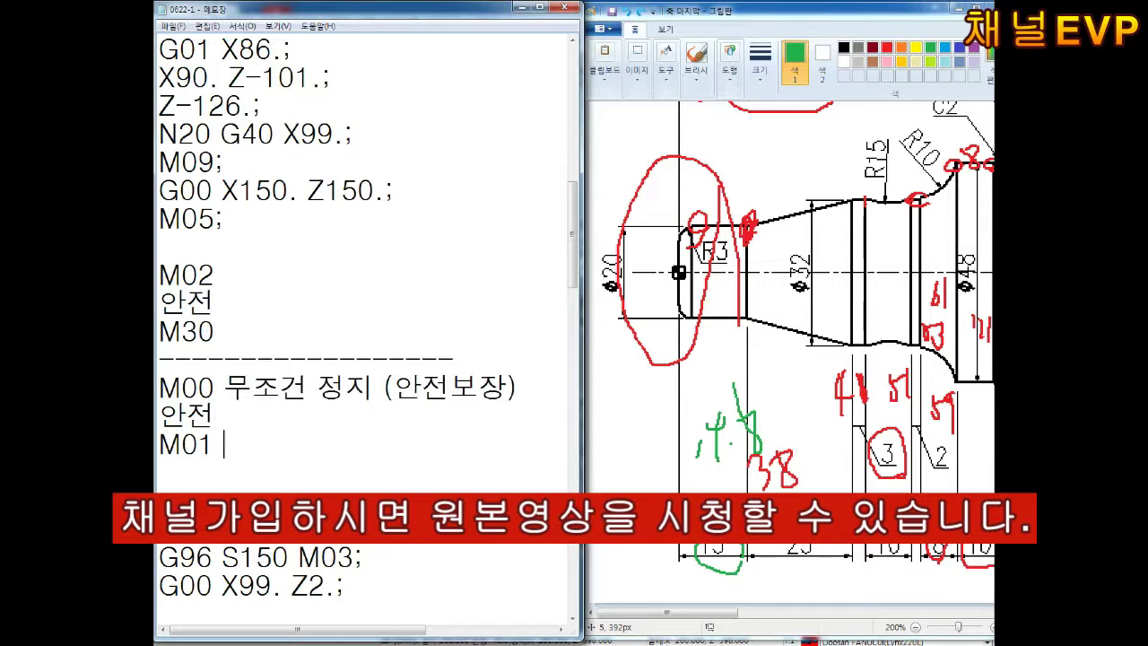
pyautogui.write('(자유롭다 정지')
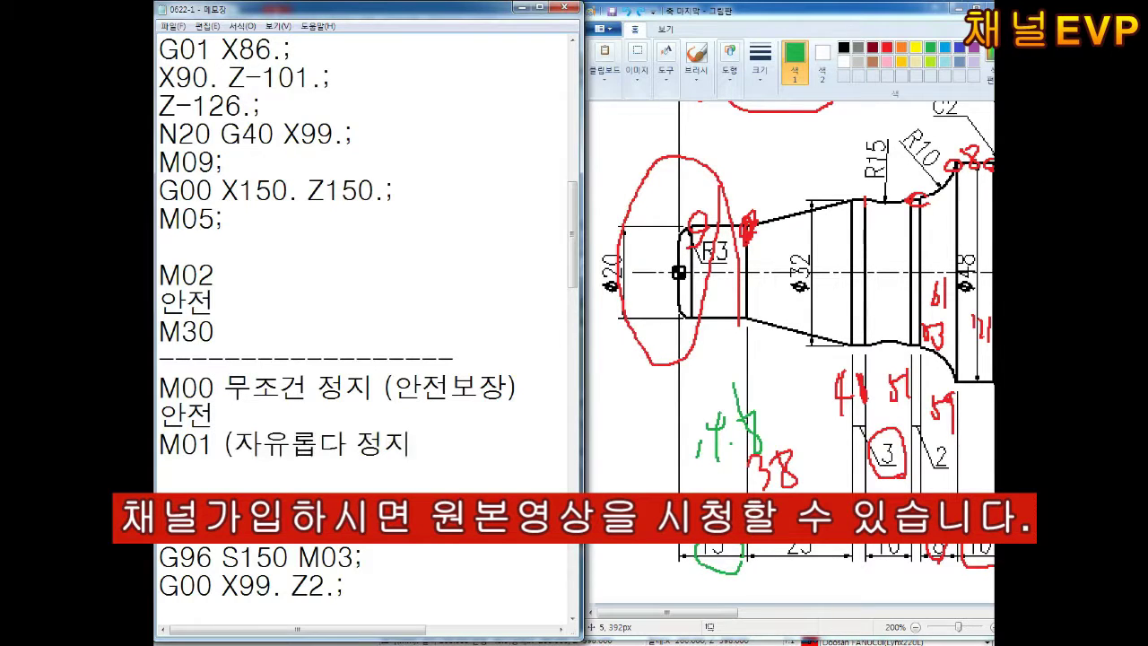
pyautogui.write(')')
# Step: Below M01, add the note '오버라이드 : 툴 : 이하지' / 'OFF 정지 안합니다'
pyautogui.press('Return')
pyautogui.press('Return')
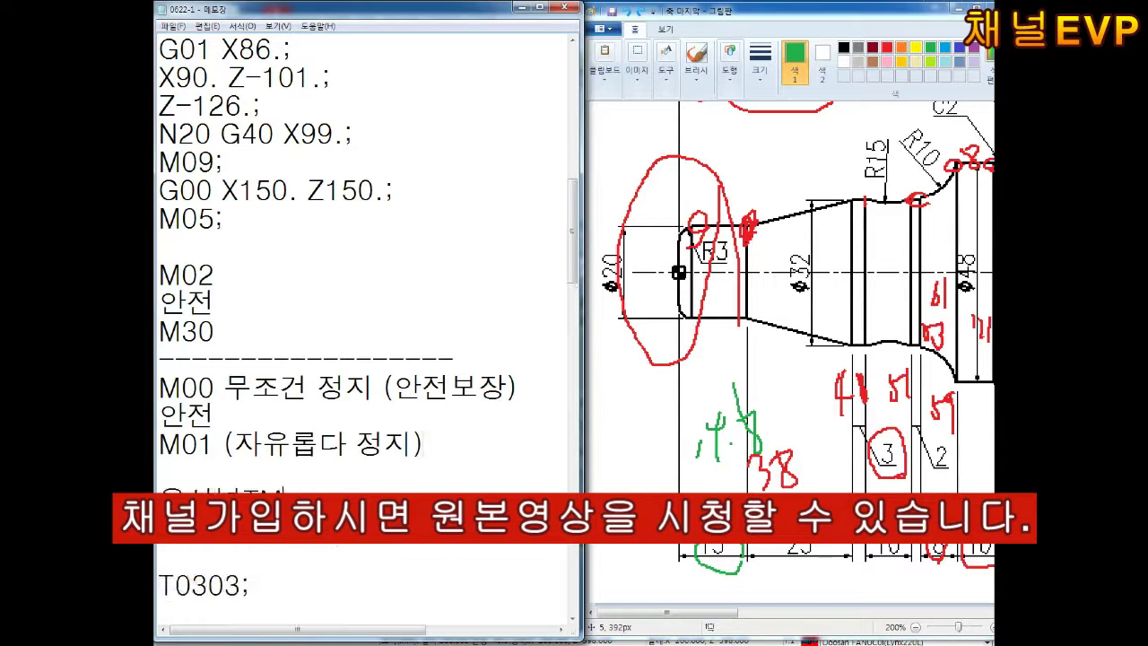
pyautogui.write('오버라이드 : 툴 : 이하지')
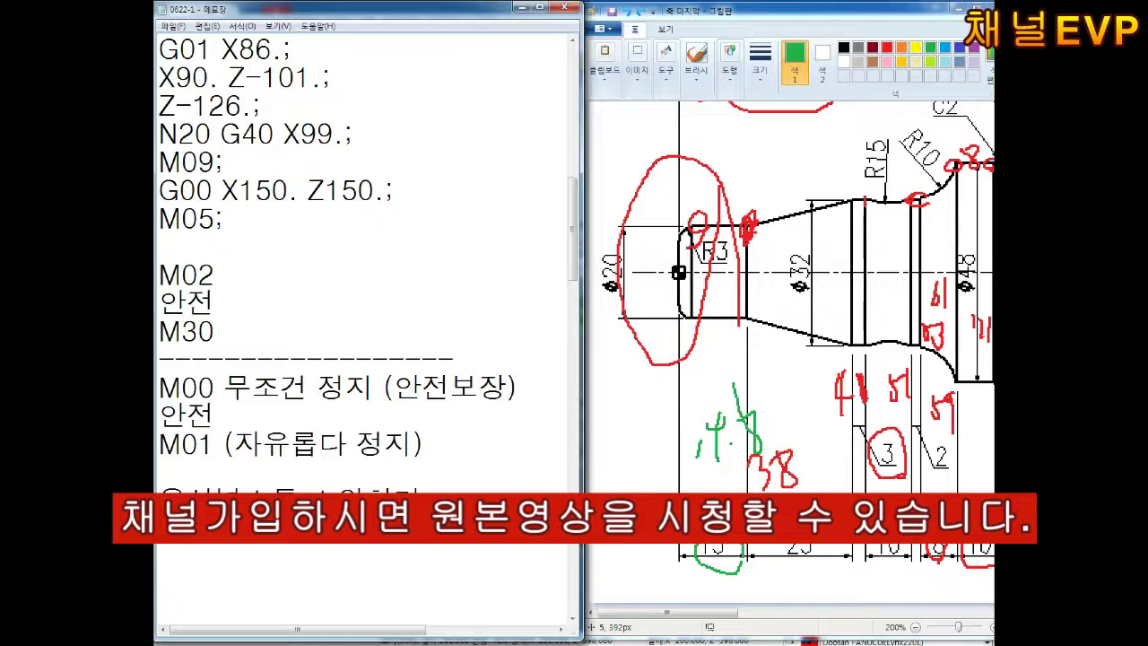
pyautogui.press('Return')
pyautogui.write('OFF 정지 안합')
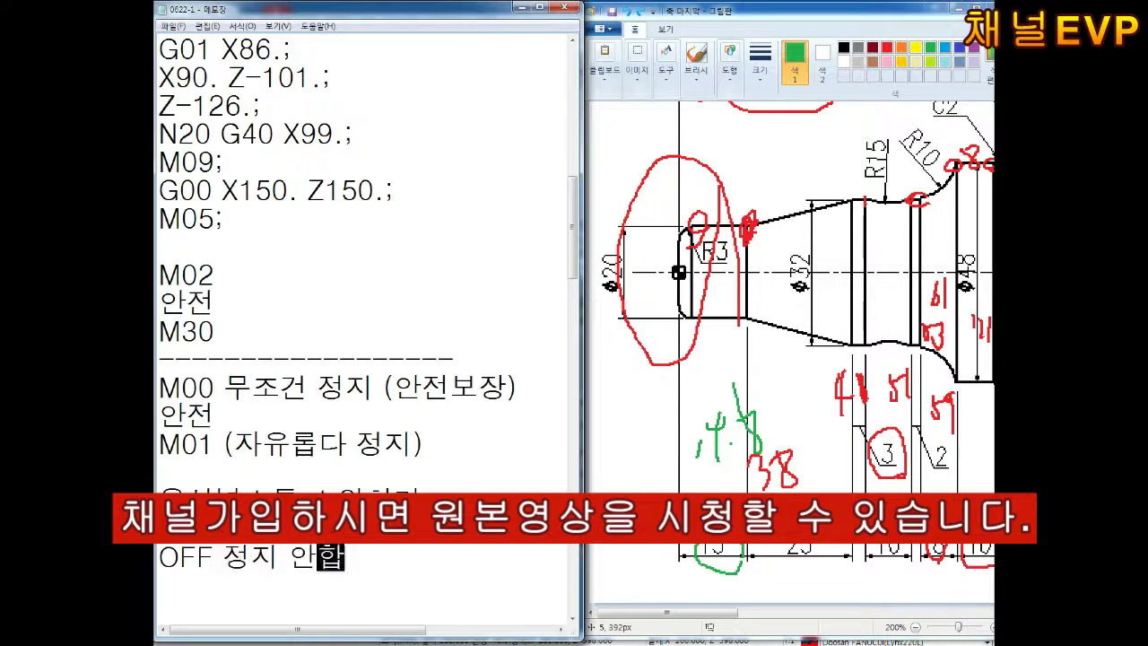
pyautogui.write('니다')
pyautogui.press('Return')
pyautogui.press('Return')
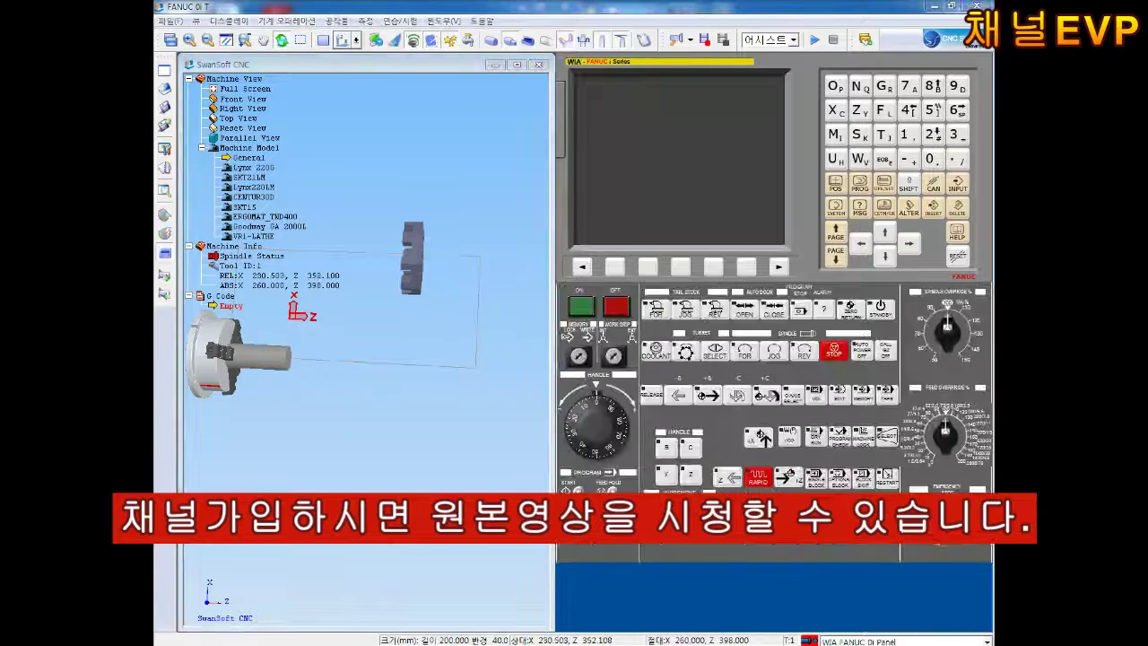
# Step: Dismiss the warning and switch the control panel to Doosan FANUC (Lynx220L)
pyautogui.click(839, 485)
pyautogui.click(815, 455)
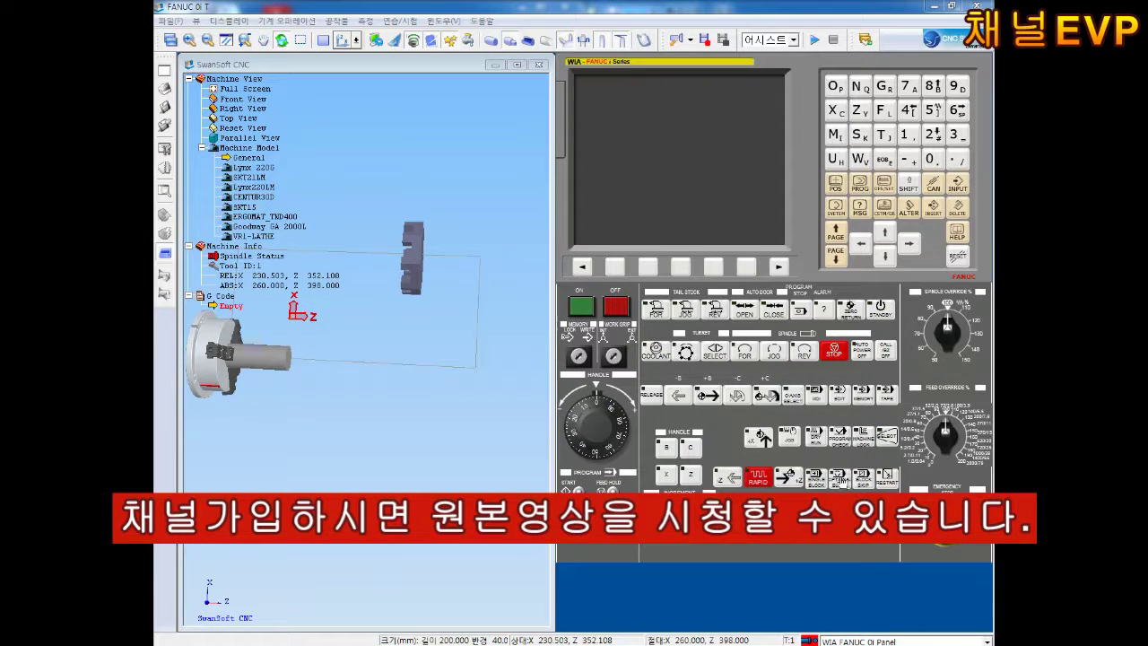
pyautogui.click(915, 640)
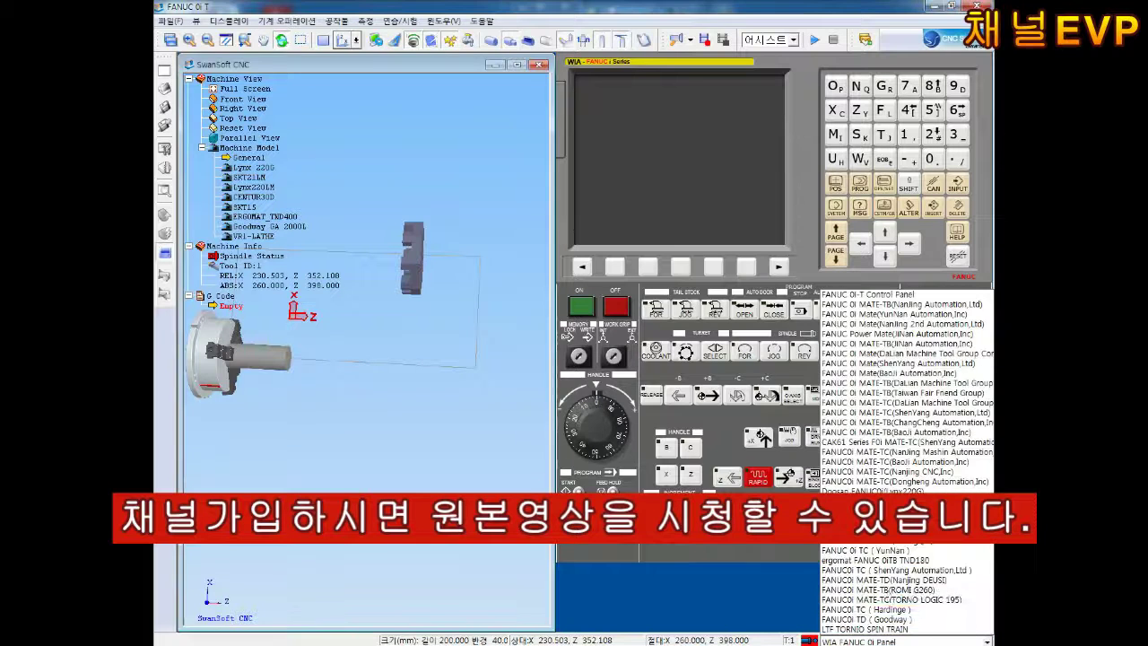
pyautogui.click(880, 404)
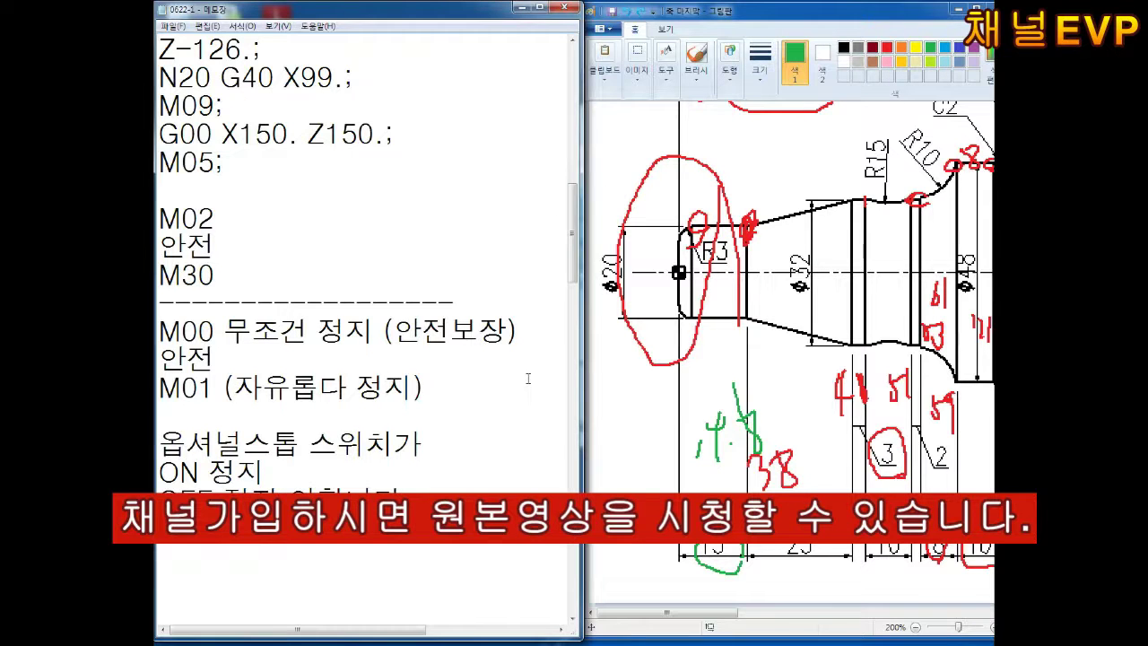
# Step: Move the M02…OFF stop-code notes block to below the final %
pyautogui.scroll(1, 529, 379)
pyautogui.scroll(2, 528, 378)
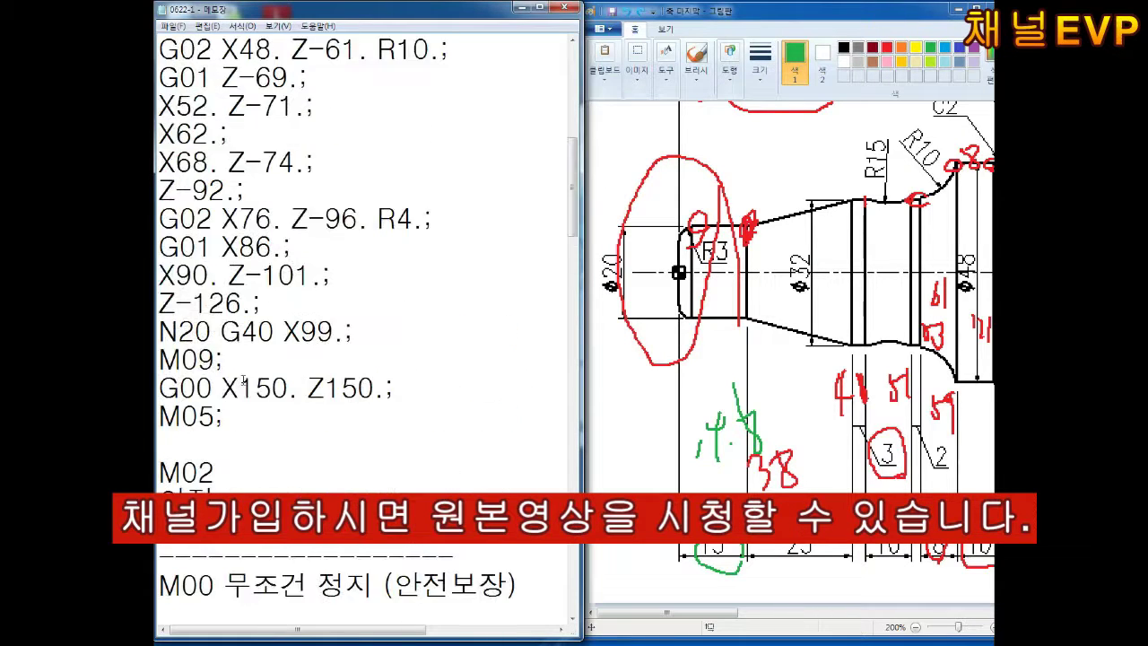
pyautogui.scroll(-3, 528, 378)
pyautogui.moveTo(413, 495); pyautogui.dragTo(159, 212)
pyautogui.hotkey('ctrl', 'x')
pyautogui.scroll(-4, 359, 359)
pyautogui.click(162, 309)
pyautogui.hotkey('ctrl', 'v')
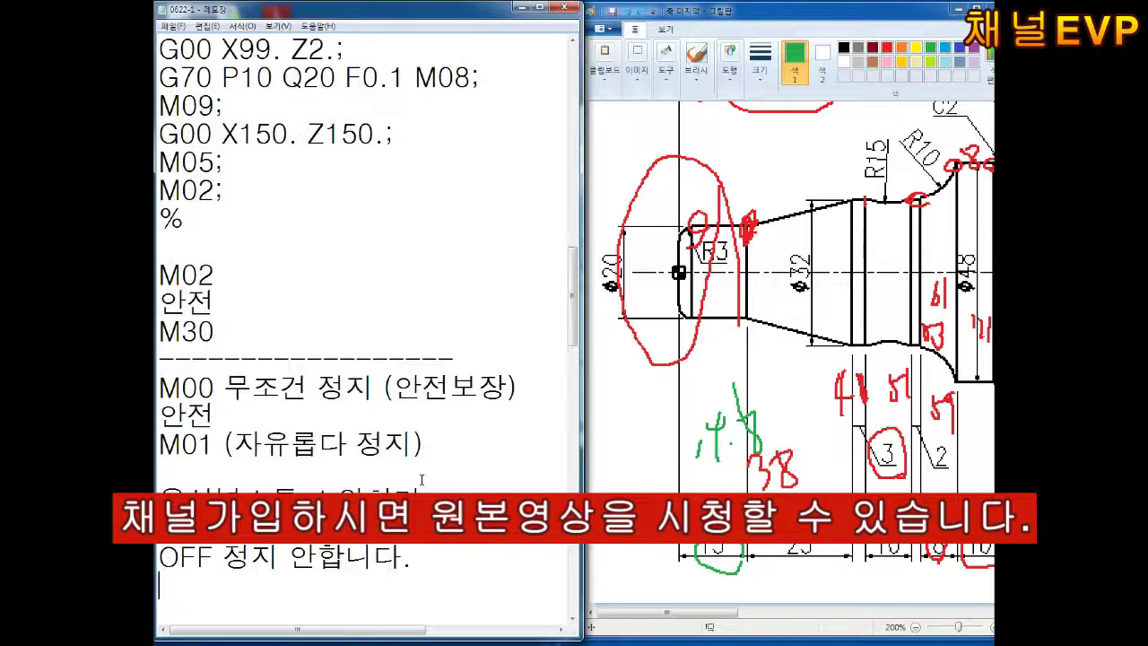
# Step: Type M01; after M05;, remove the blank lines before T0303;, and circle the Ø20 end
pyautogui.scroll(1, 165, 236)
pyautogui.scroll(4, 165, 235)
pyautogui.write('M01;')
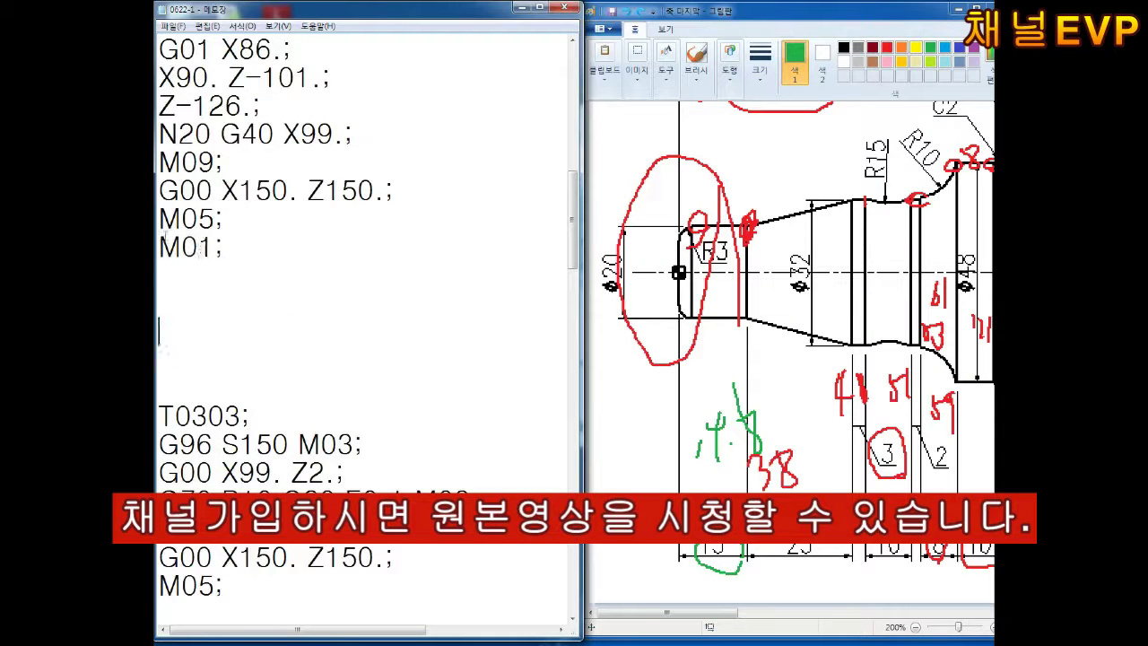
pyautogui.press('Down')
pyautogui.press('Delete')
pyautogui.press('Delete')
pyautogui.press('Delete')
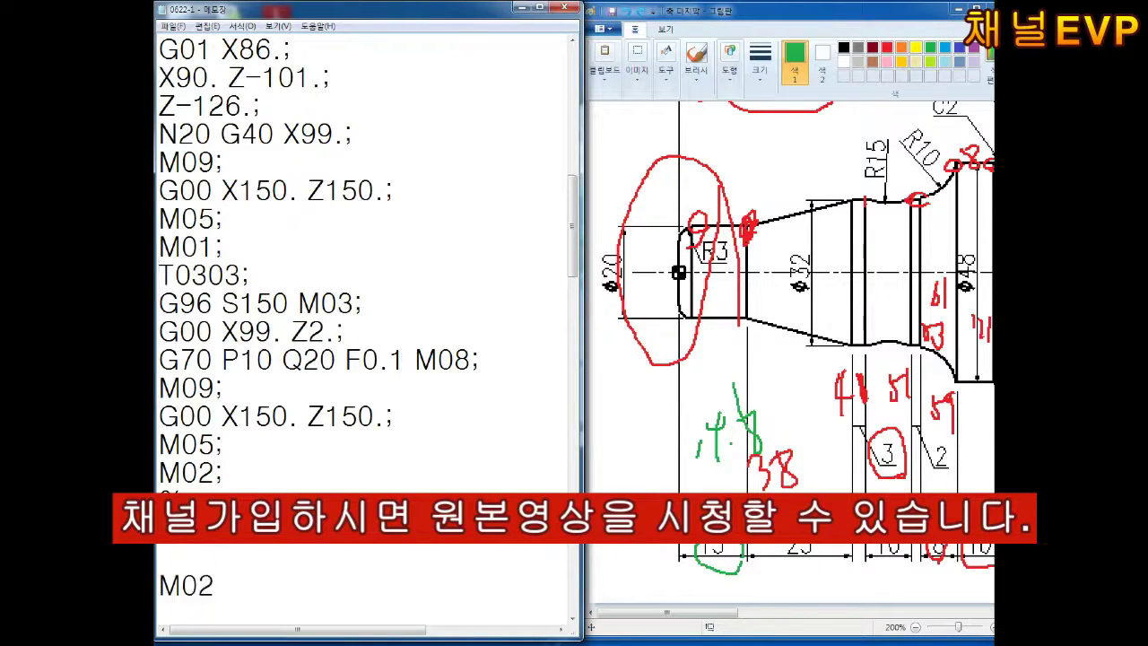
pyautogui.moveTo(710, 343); pyautogui.dragTo(610, 240)
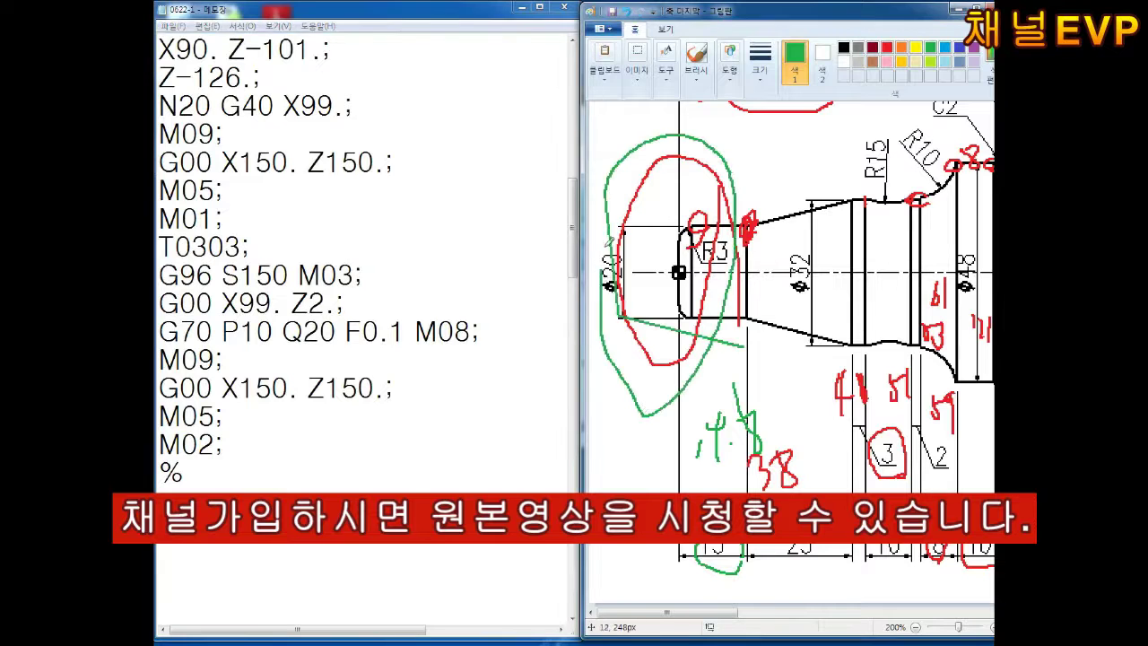
pyautogui.click(161, 528)
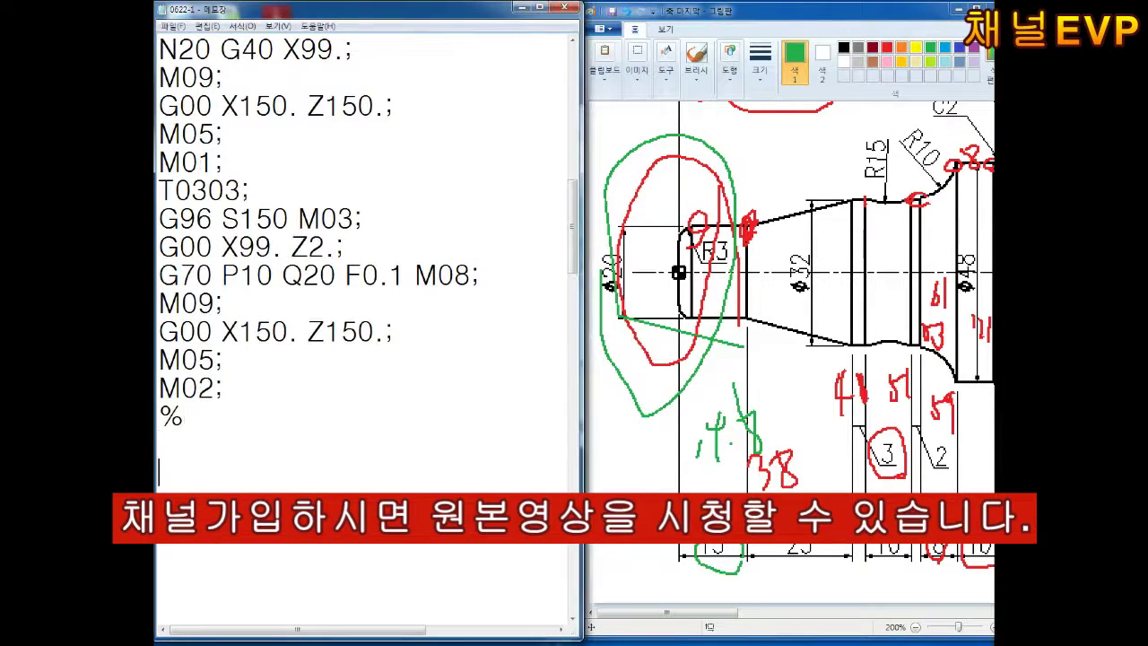
# Step: Under %, write the heading 'CNC선반 구매 이유' with lines '인간 제품 완성' and '대량생산'
pyautogui.write('CNC선반 구매 이유')
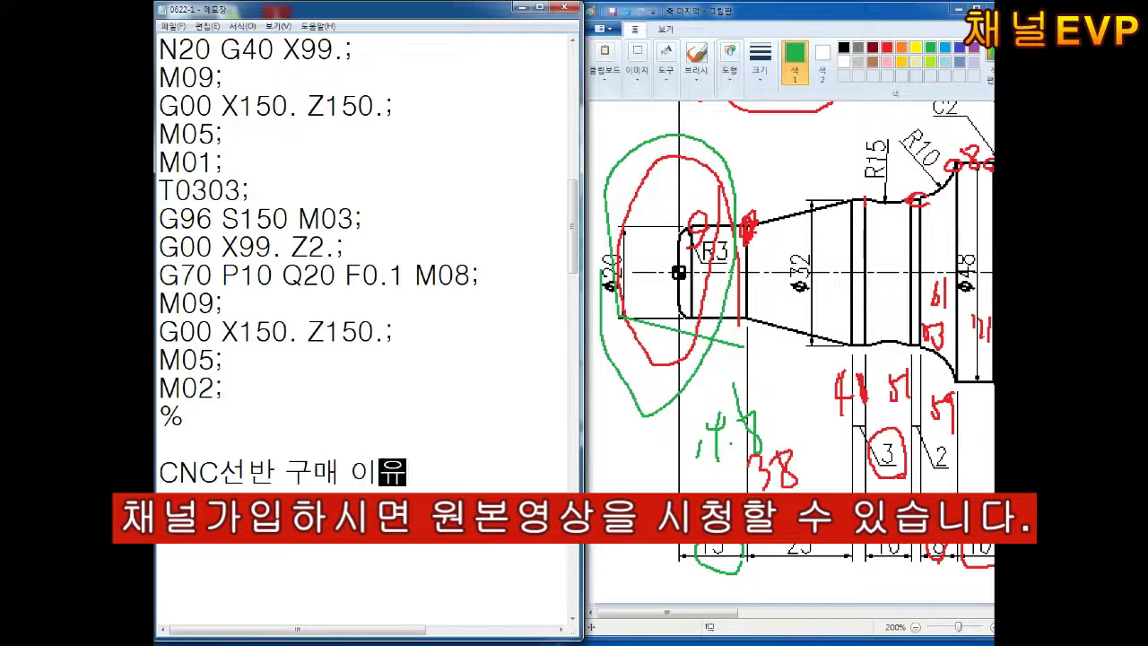
pyautogui.press('Return')
pyautogui.write('인간 제품')
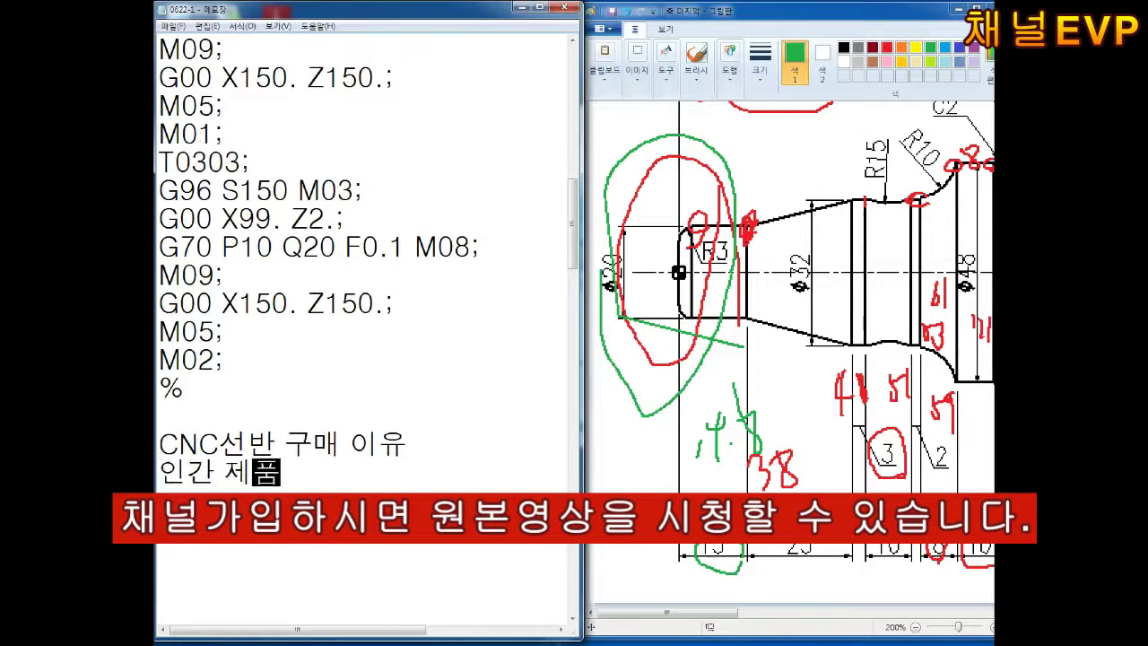
pyautogui.write(' 완성')
pyautogui.press('Return')
pyautogui.write('댈')
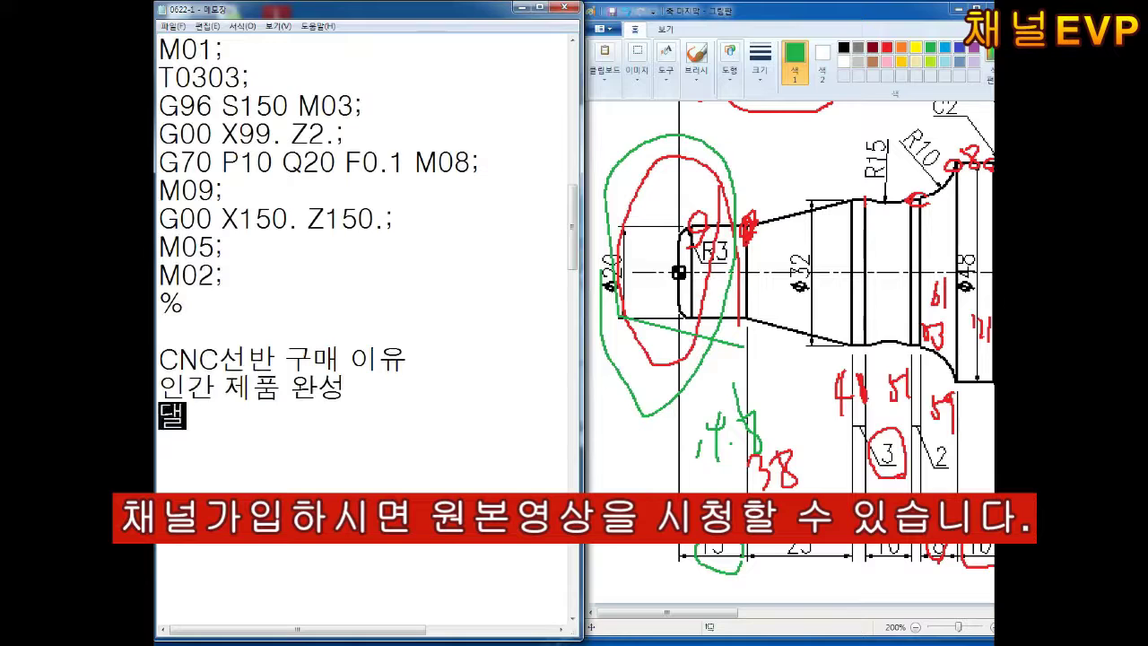
pyautogui.write('량생산')
pyautogui.press('Return')
pyautogui.press('Return')
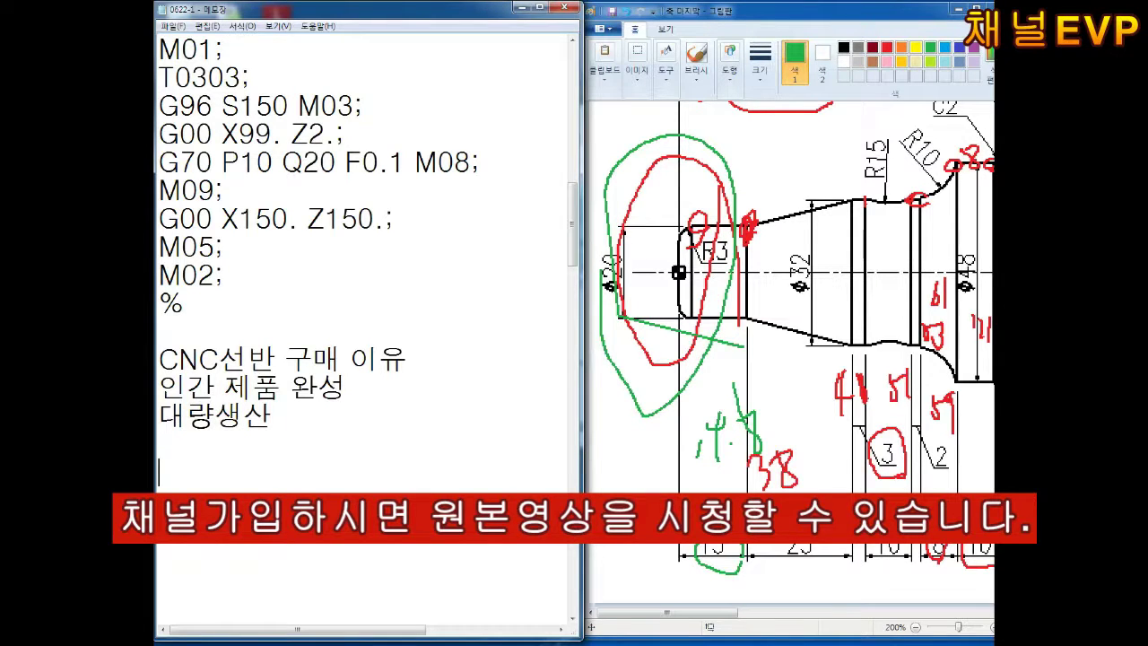
# Step: Add a 가공공정 line, preceded by the note '시작버튼 3번 ~ 4번 눌러야 / 제품이 완성 된다.'
pyautogui.write('가공공정')
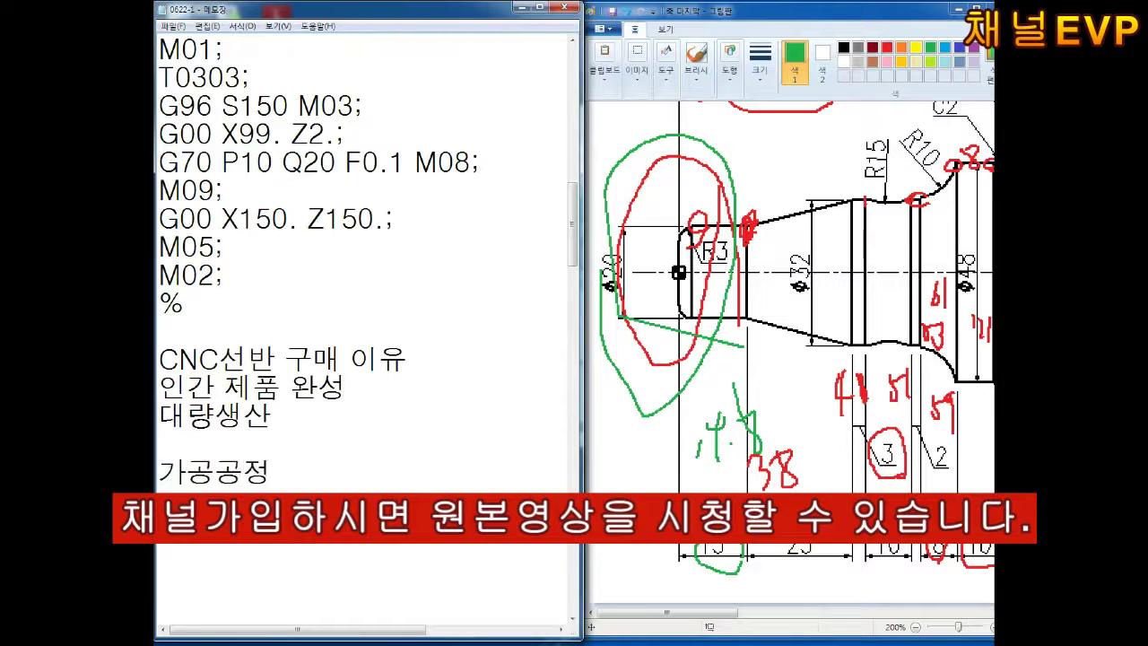
pyautogui.press('Home')
pyautogui.press('Return')
pyautogui.press('Up')
pyautogui.write('시작버튼 3번 ~ 4')
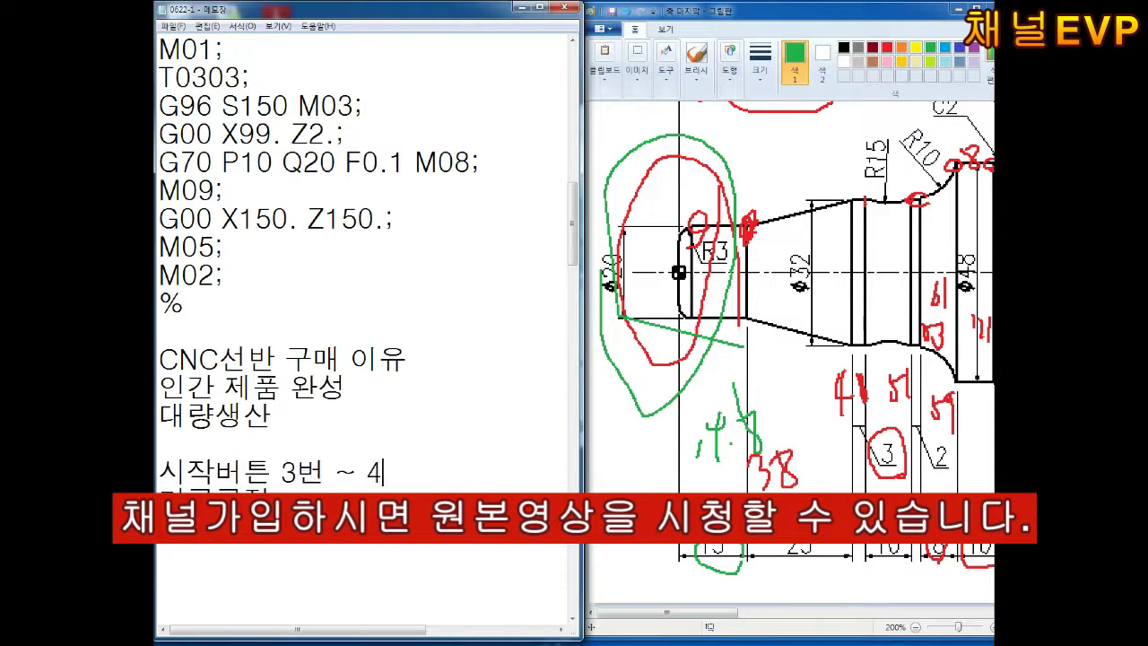
pyautogui.write('번 누르러야')
pyautogui.press('Return')
pyautogui.write('제품이 완성 된다.')
pyautogui.press('Return')
pyautogui.press('Return')
pyautogui.press('Down')
pyautogui.press('Down')
pyautogui.press('Down')
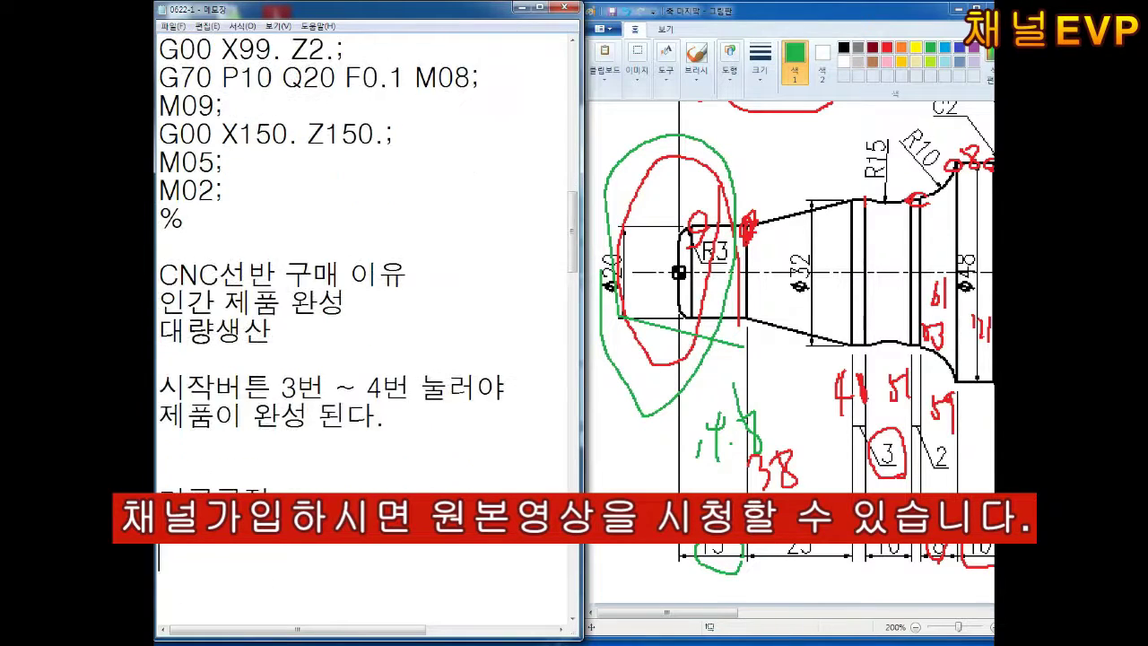
pyautogui.press('BackSpace')
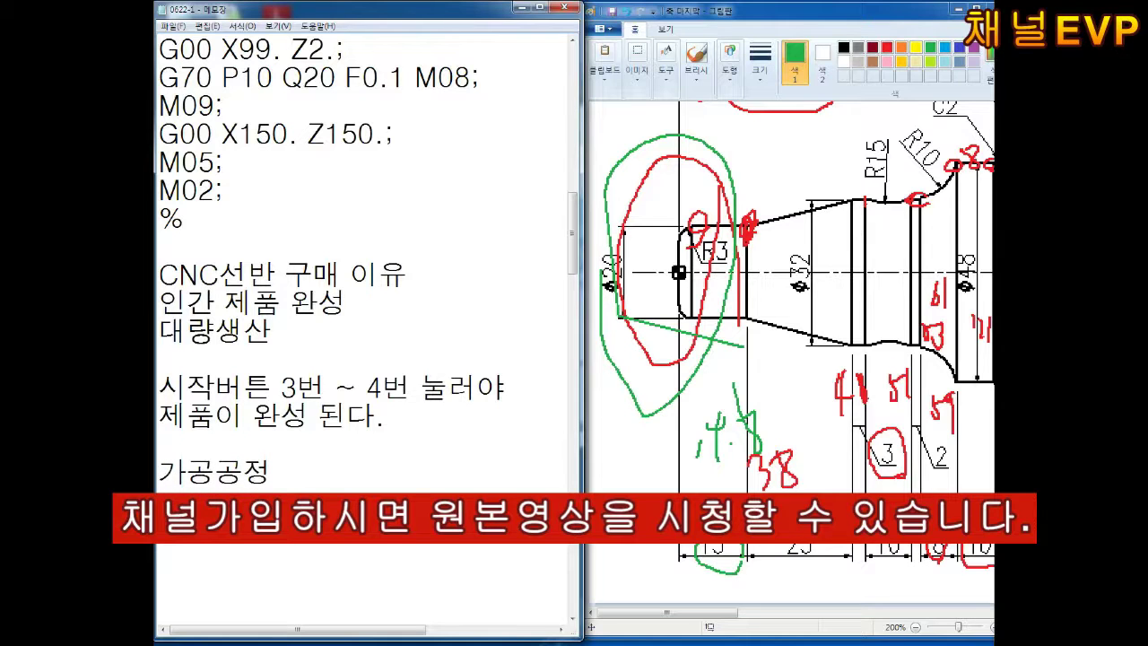
# Step: Add a note line under 가공공정 and extend the 버튼맨 line to '버튼맨 -> 경력자'
pyautogui.write('반대편')
pyautogui.press('Return')
pyautogui.press('Return')
pyautogui.press('BackSpace')
pyautogui.press('BackSpace')
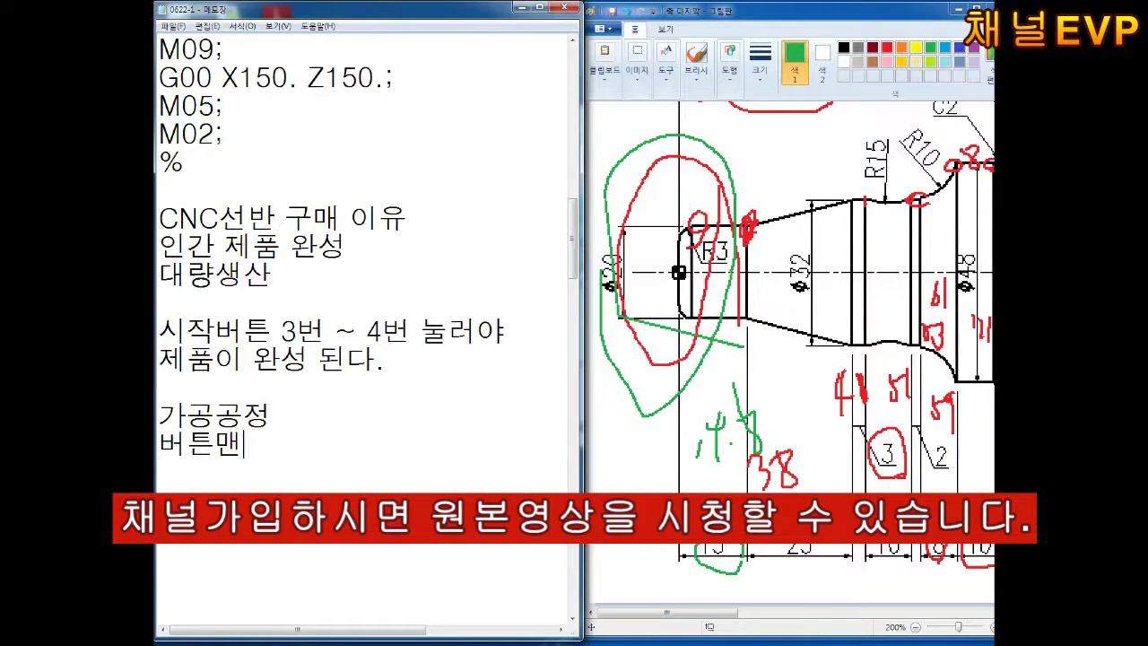
pyautogui.write(' -> 경력자')
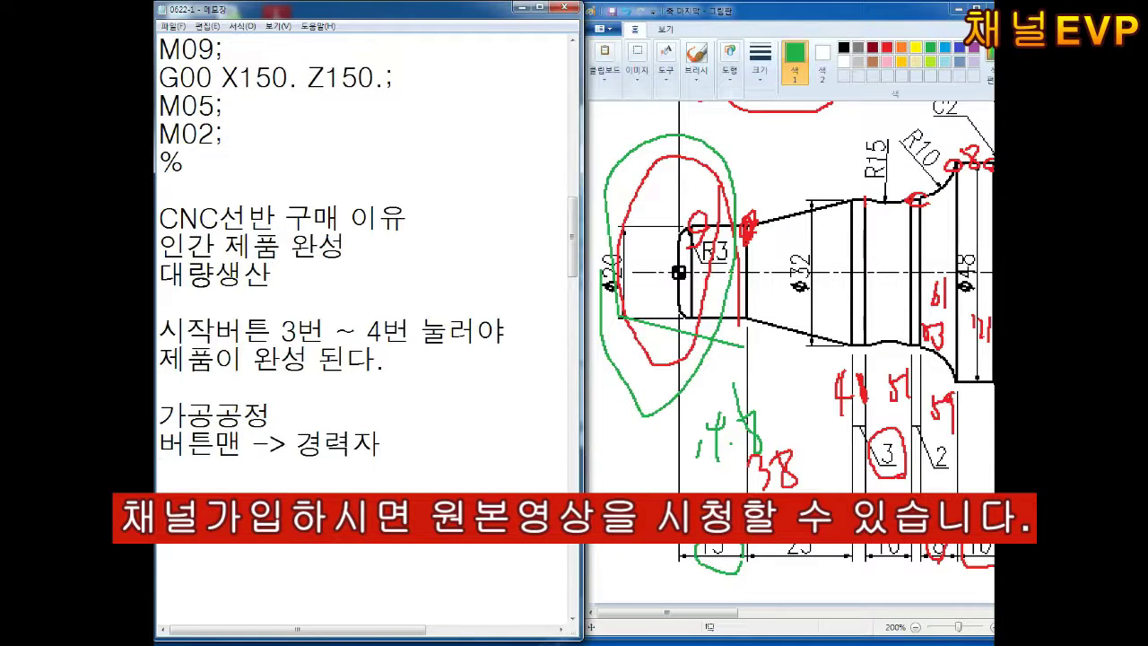
pyautogui.write('사')
pyautogui.write('M01 ON')
# Step: Add the note '시제품가공(테스트가공)' and highlight the 버튼맨 and test-machining lines
pyautogui.scroll(-1, 363, 332)
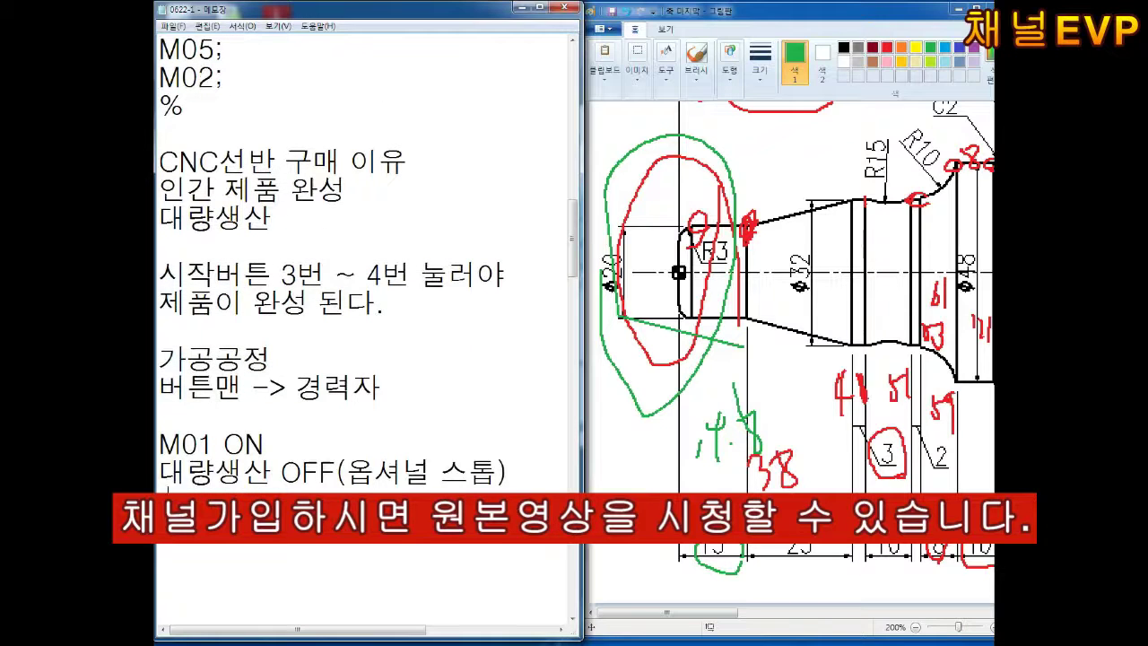
pyautogui.write('시제품가공(테스트')
pyautogui.write('가공)')
pyautogui.moveTo(382, 387); pyautogui.dragTo(158, 388)
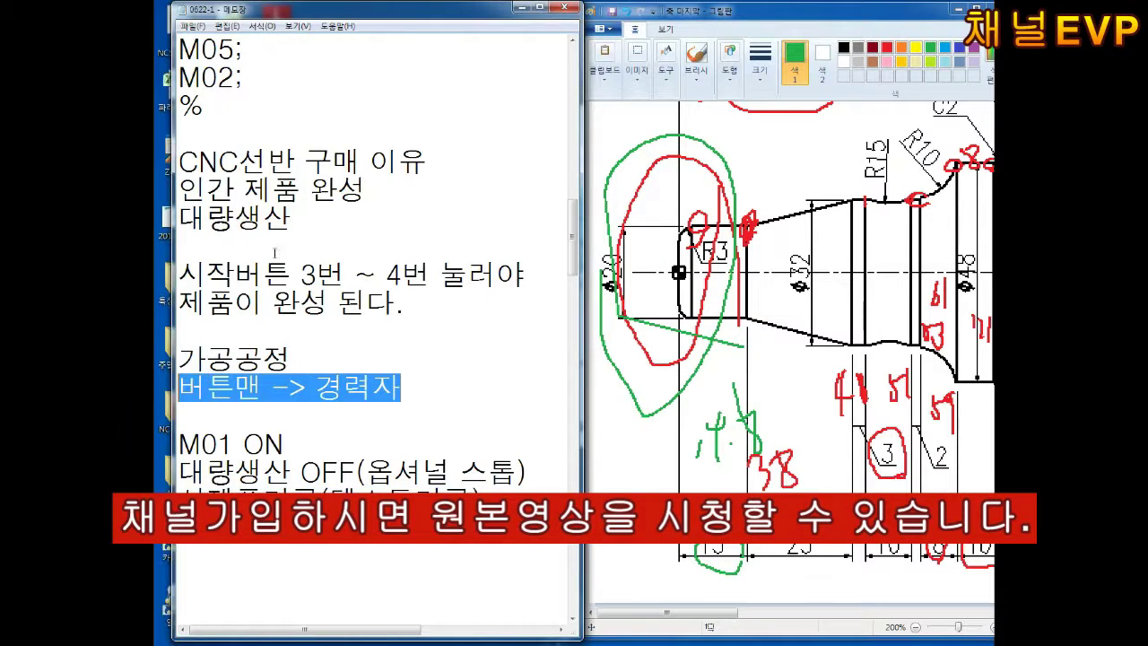
pyautogui.click(399, 446)
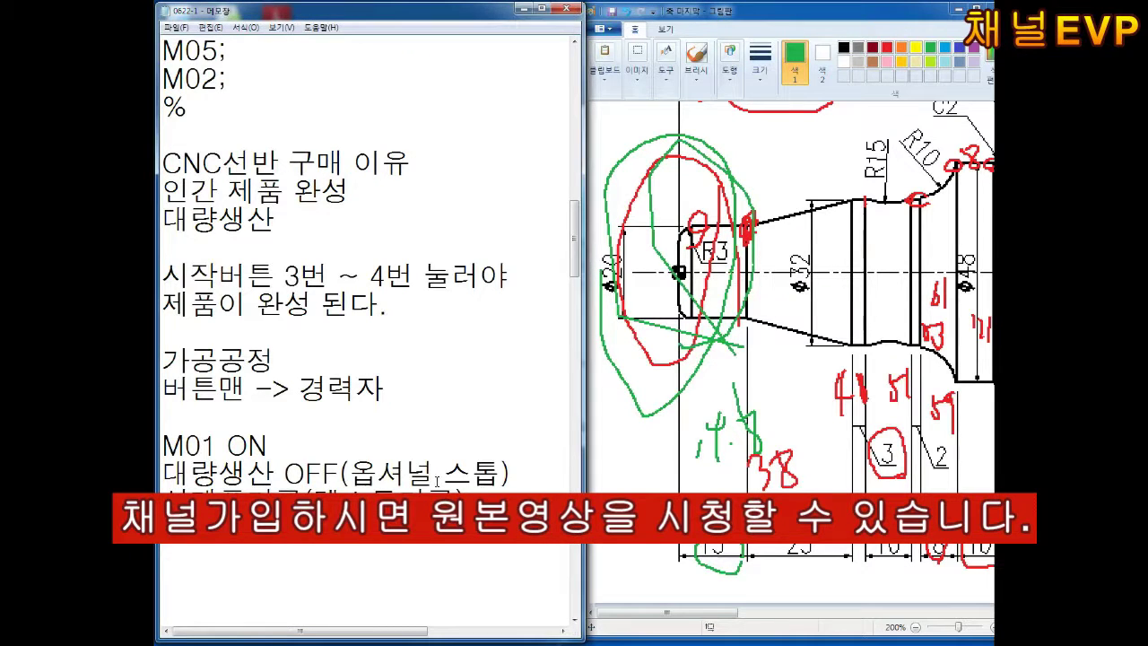
pyautogui.moveTo(466, 493); pyautogui.dragTo(163, 493)
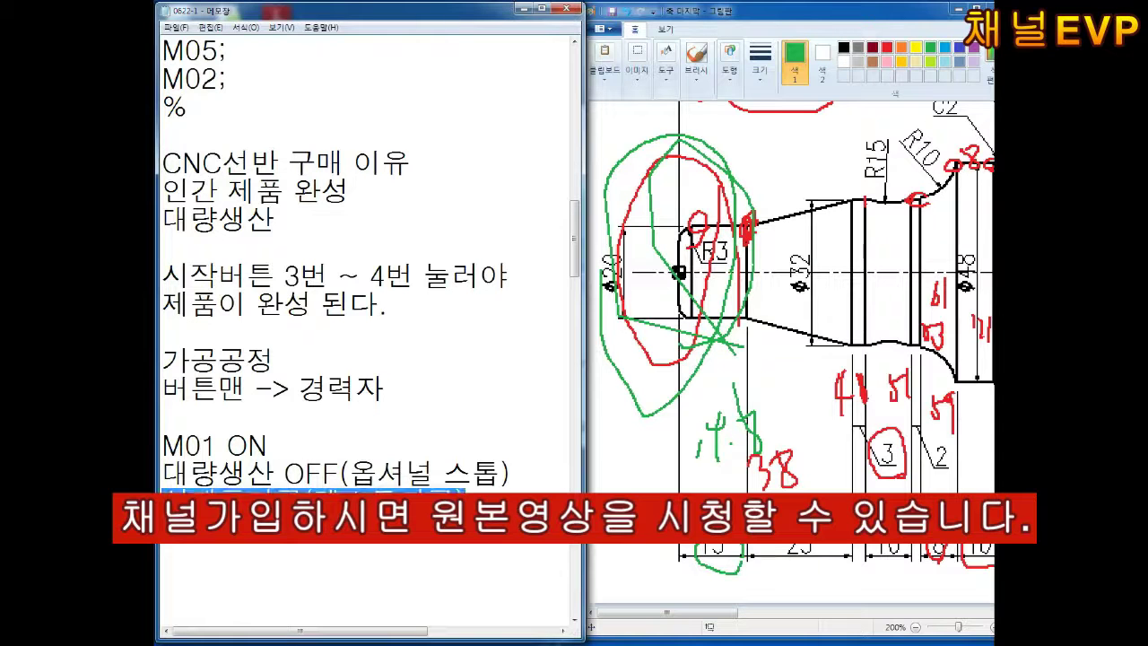
pyautogui.doubleClick(355, 302)
# Step: Highlight the M01 through M05 program block to tie it to the notes
pyautogui.scroll(4, 325, 393)
pyautogui.scroll(1, 341, 386)
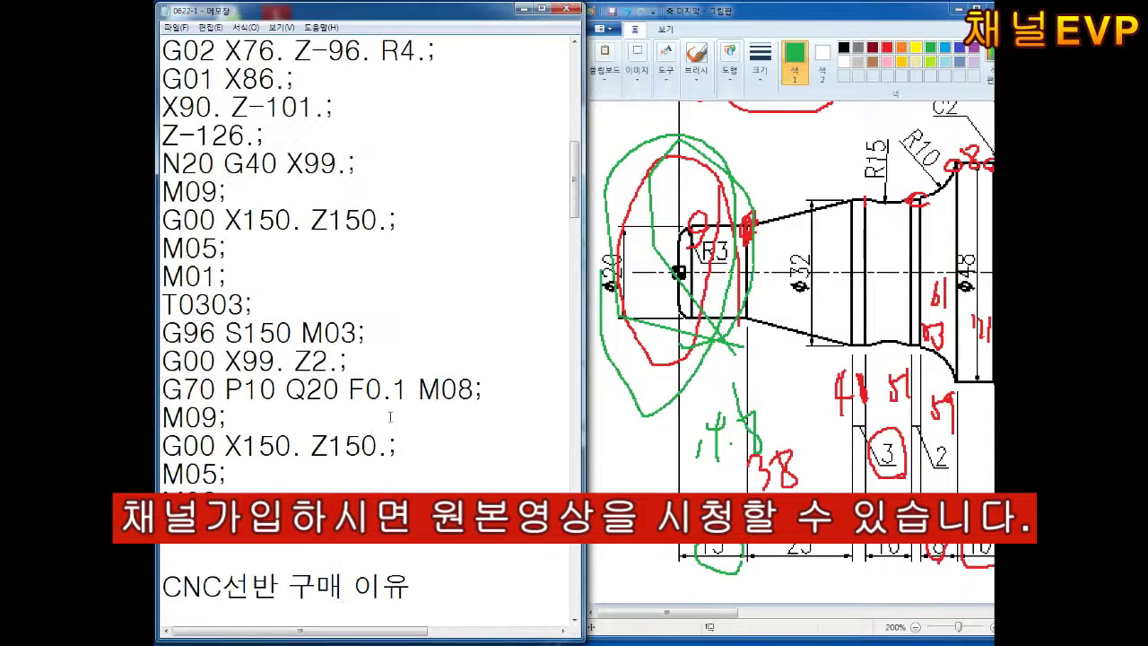
pyautogui.moveTo(229, 484); pyautogui.dragTo(162, 269)
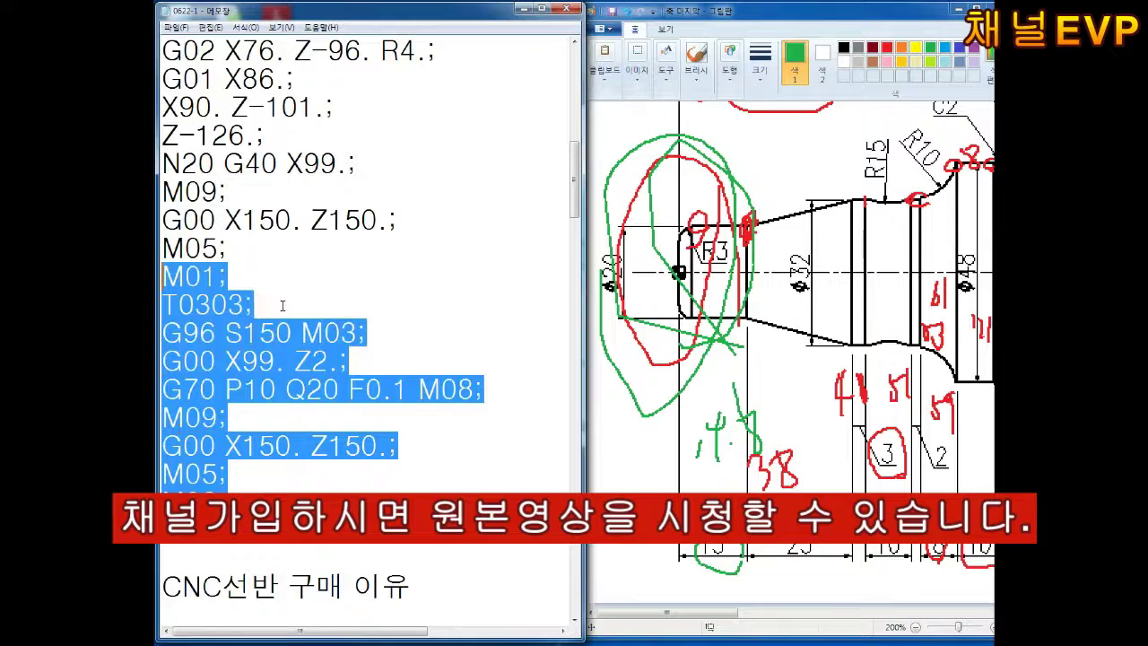
pyautogui.click(313, 471)
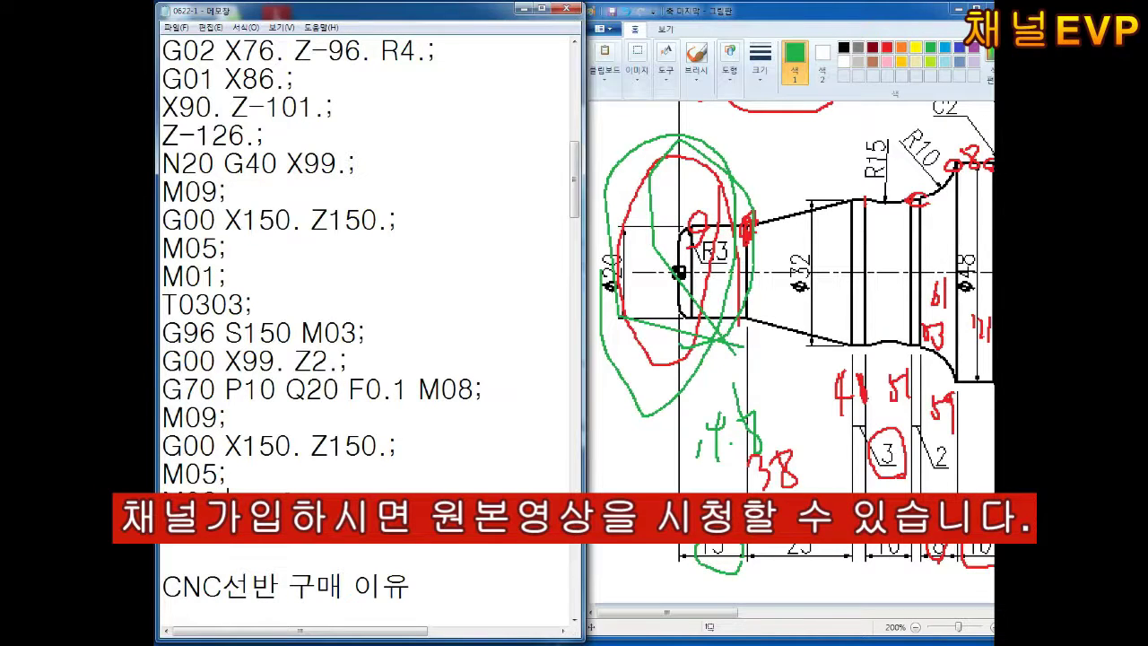
pyautogui.scroll(-1, 367, 314)
# Step: Open the clean lathe part drawing in Paint without saving the marked-up one
pyautogui.scroll(-2, 368, 314)
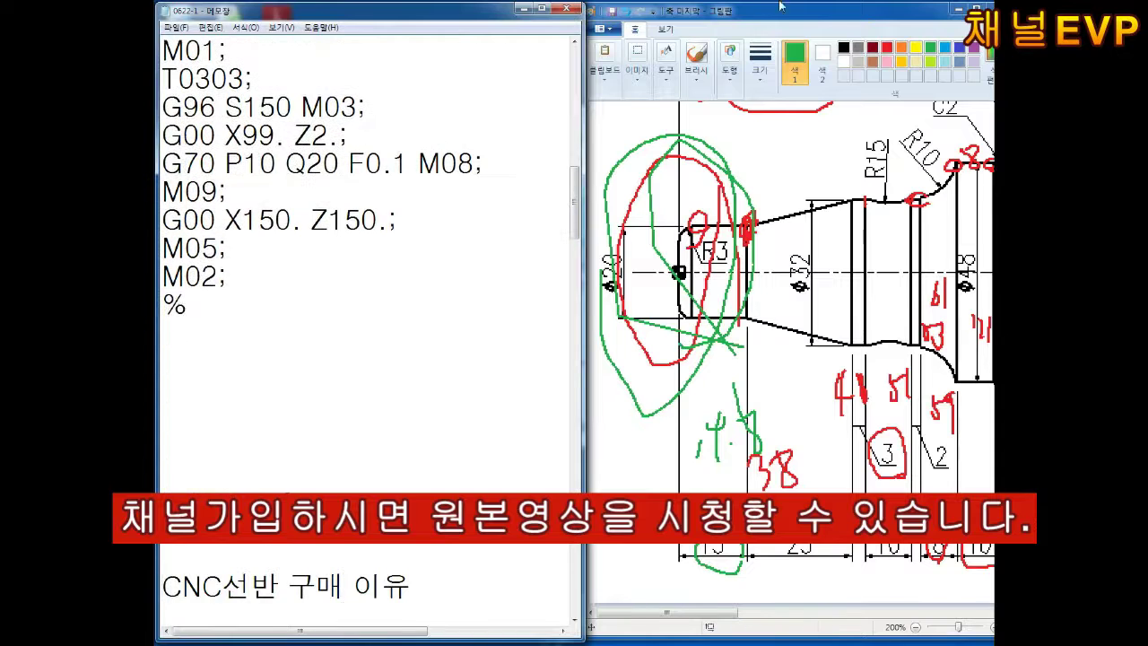
pyautogui.click(599, 29)
pyautogui.click(628, 149)
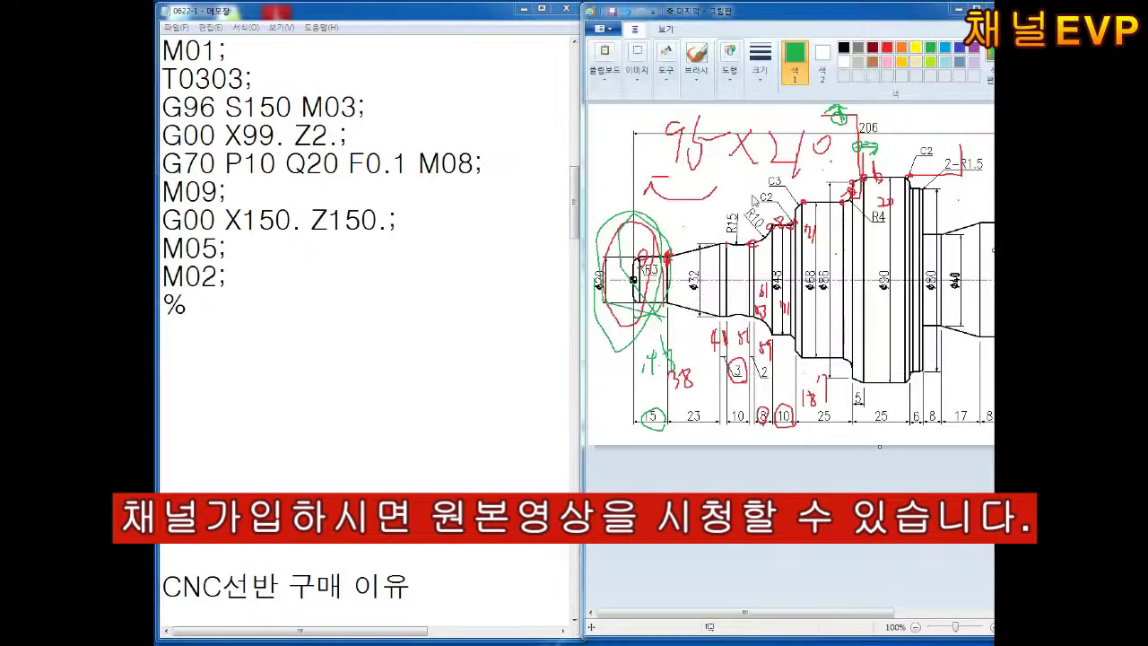
pyautogui.click(856, 469)
pyautogui.click(821, 348)
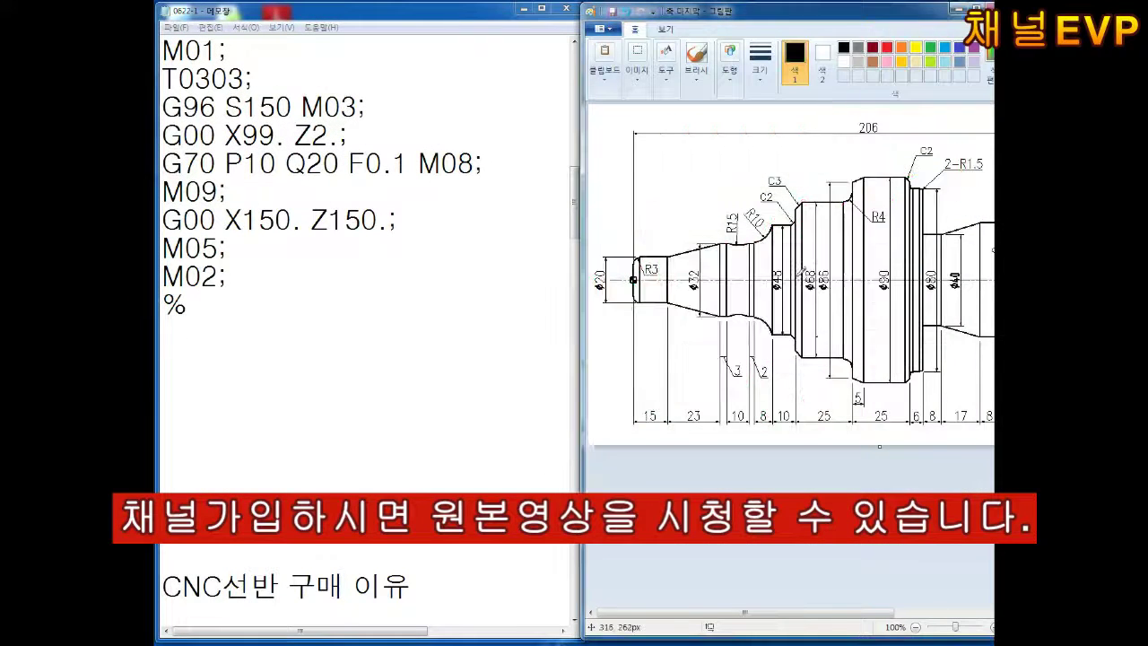
# Step: Pick a line thickness and outline the raw stock around the part in black
pyautogui.click(761, 65)
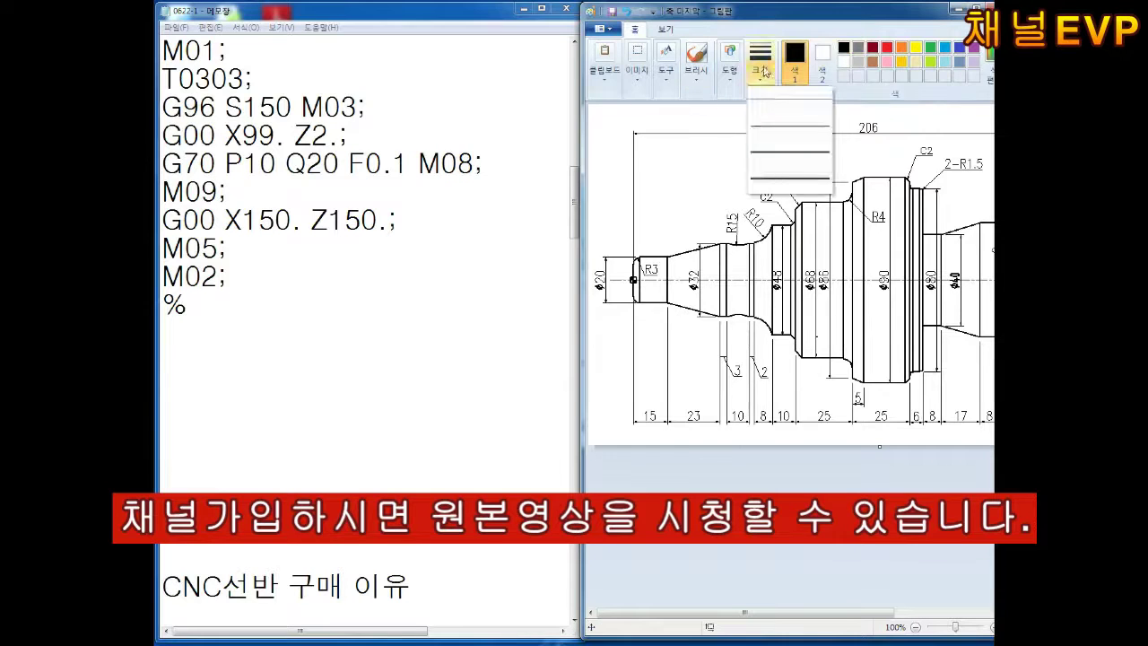
pyautogui.click(807, 144)
pyautogui.moveTo(847, 179); pyautogui.dragTo(847, 228)
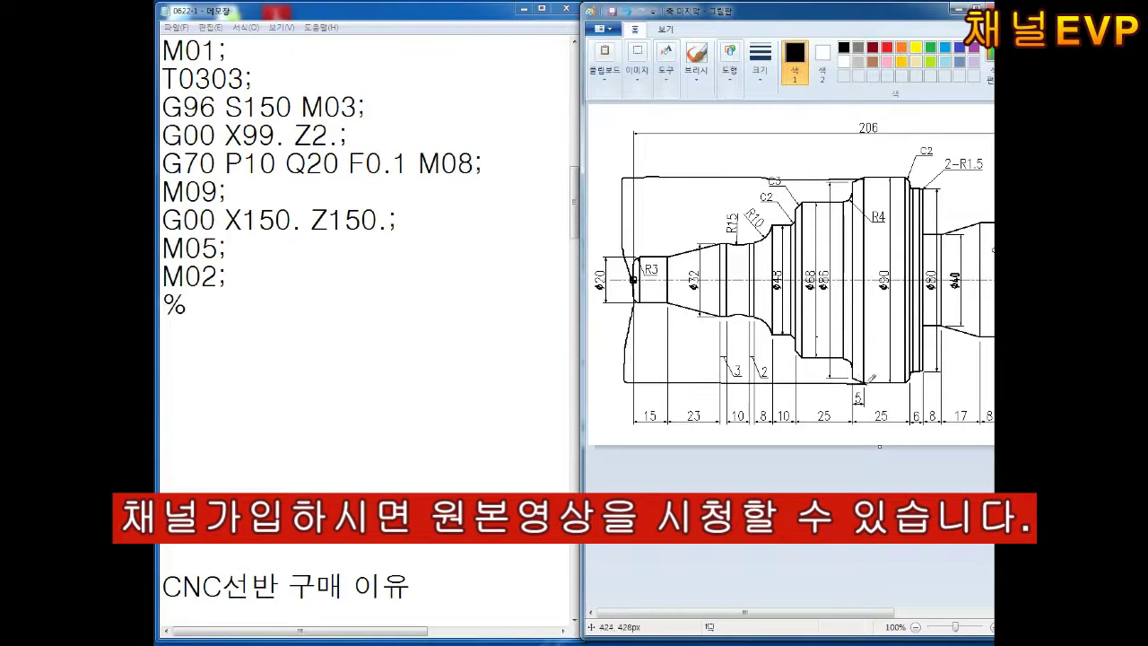
# Step: Trace the part profile in green and orange, circling the start point at the left end
pyautogui.click(887, 48)
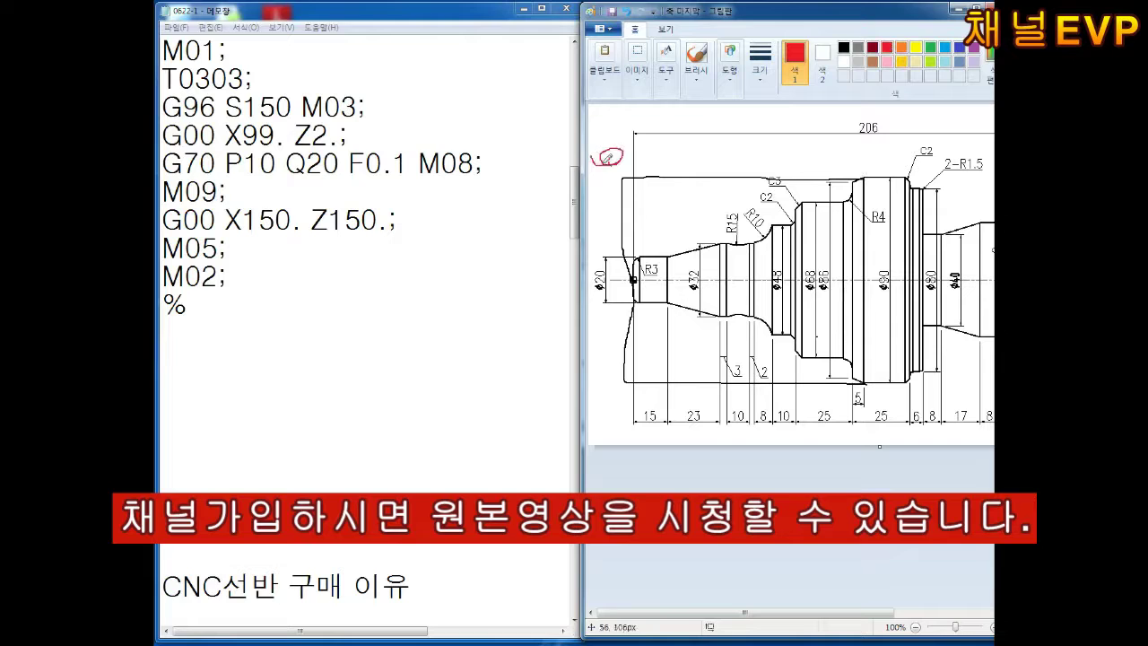
pyautogui.click(930, 47)
pyautogui.moveTo(625, 235)
pyautogui.mouseDown()
pyautogui.moveTo(928, 403)
pyautogui.moveTo(665, 237)
pyautogui.moveTo(915, 164)
pyautogui.mouseUp()
pyautogui.moveTo(596, 160); pyautogui.dragTo(625, 138)
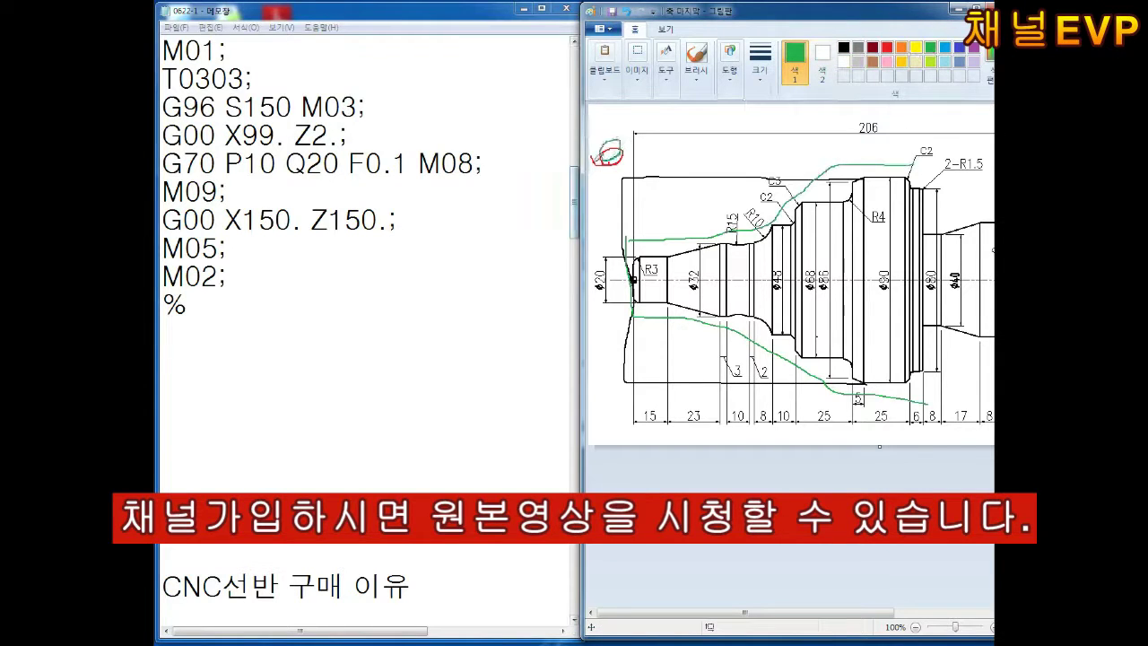
pyautogui.moveTo(627, 211); pyautogui.dragTo(605, 224)
pyautogui.click(902, 48)
pyautogui.moveTo(623, 148); pyautogui.dragTo(601, 162)
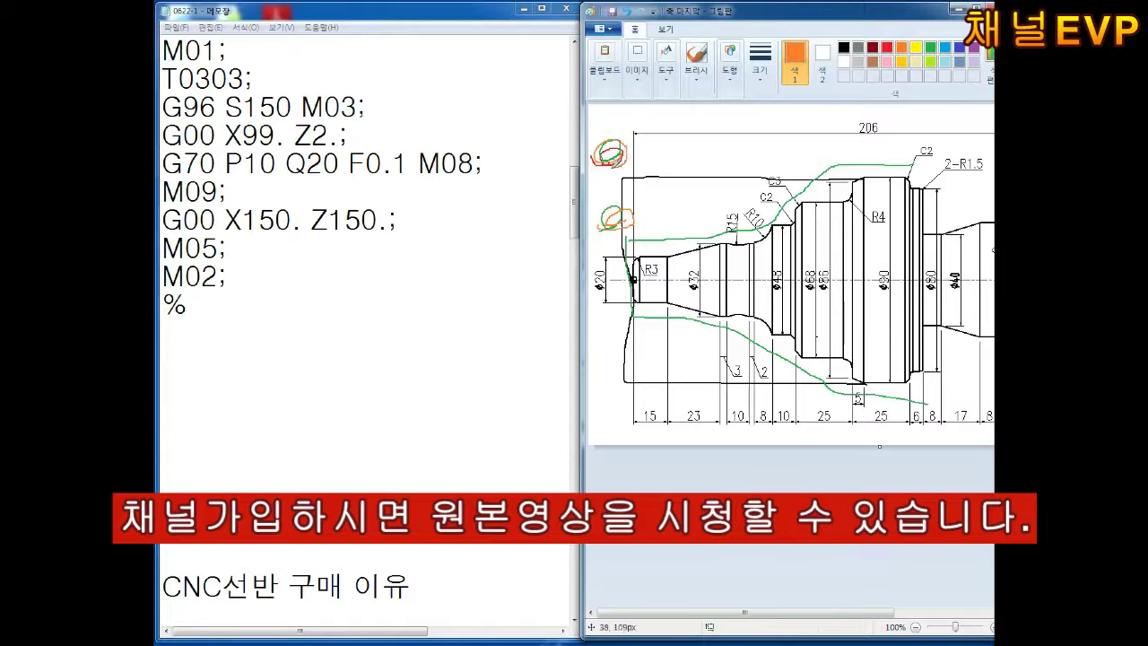
pyautogui.moveTo(619, 206); pyautogui.dragTo(610, 222)
pyautogui.moveTo(634, 280)
pyautogui.mouseDown()
pyautogui.moveTo(628, 235)
pyautogui.moveTo(673, 235)
pyautogui.moveTo(915, 130)
pyautogui.mouseUp()
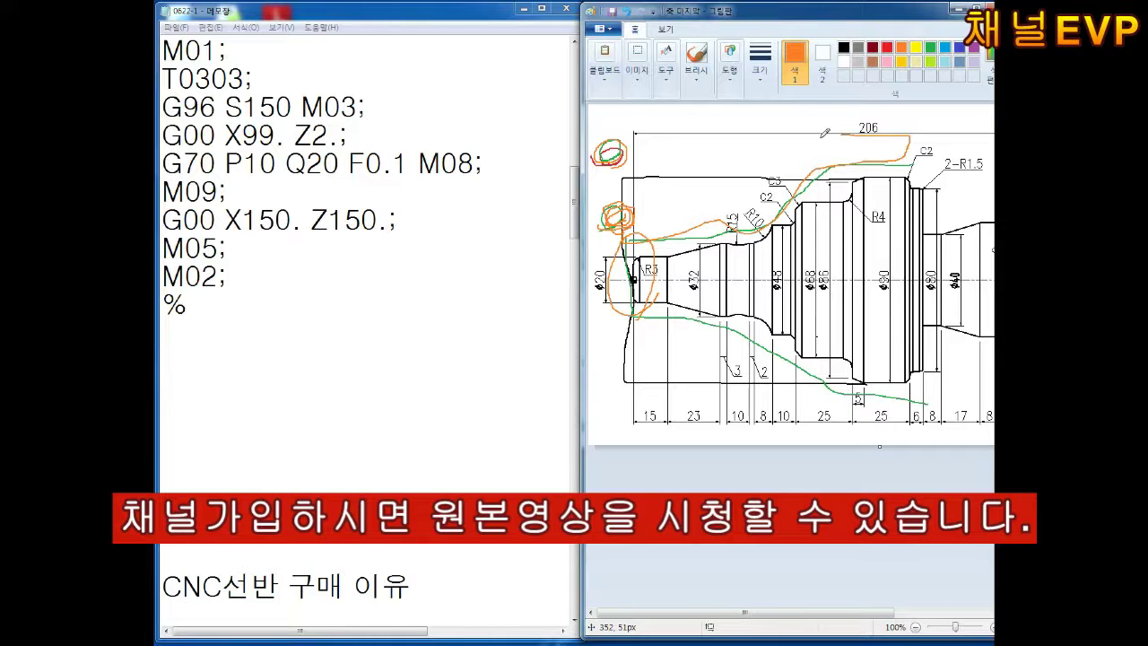
# Step: Add the note '싸이클 시작과 끝이 같다..' to the Notepad notes
pyautogui.click(224, 359)
pyautogui.write('t')
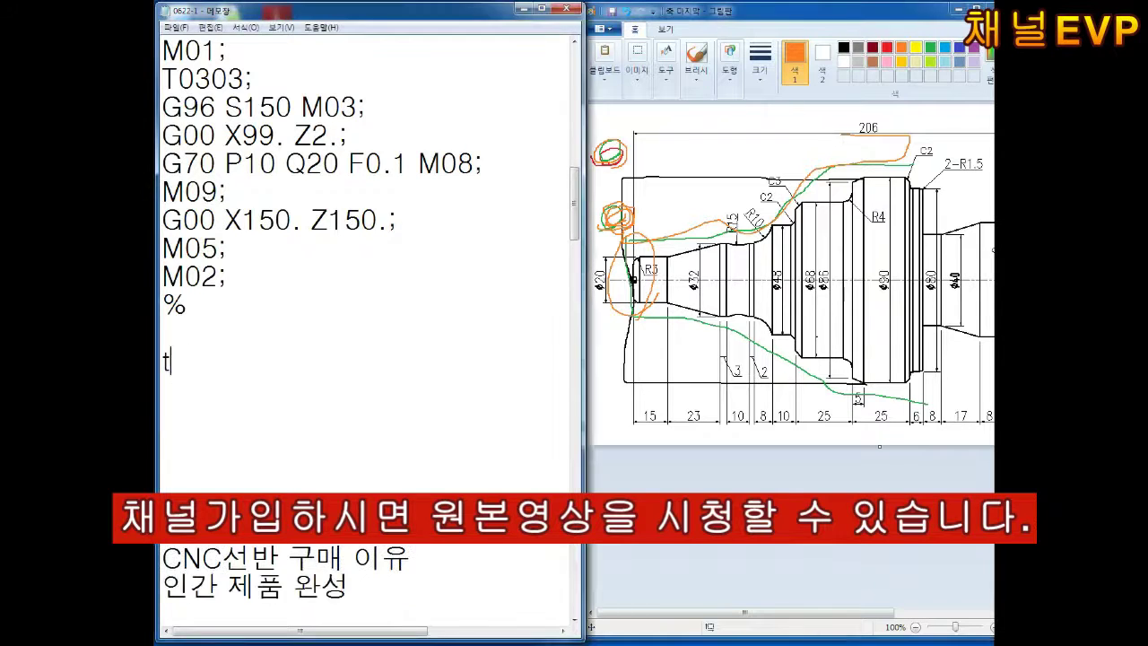
pyautogui.write('싸이클')
pyautogui.press('Return')
pyautogui.write('시작과 끝이 같다..')
pyautogui.press('Return')
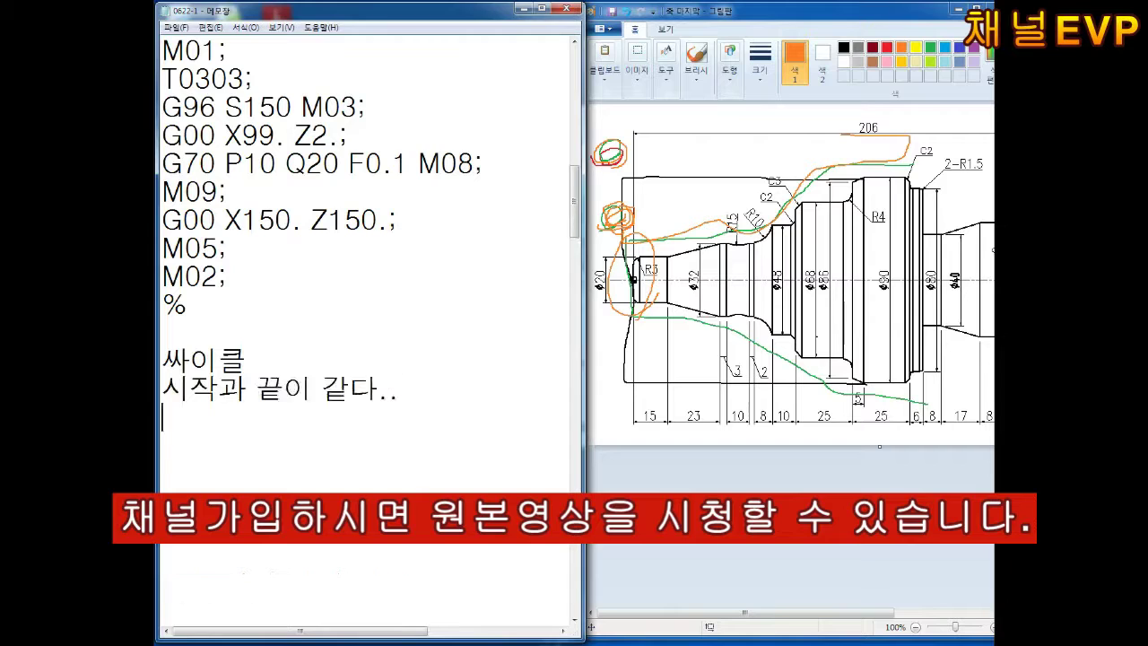
# Step: Draw red paths on the drawing from the left end to 2-R1.5 and back
pyautogui.click(886, 47)
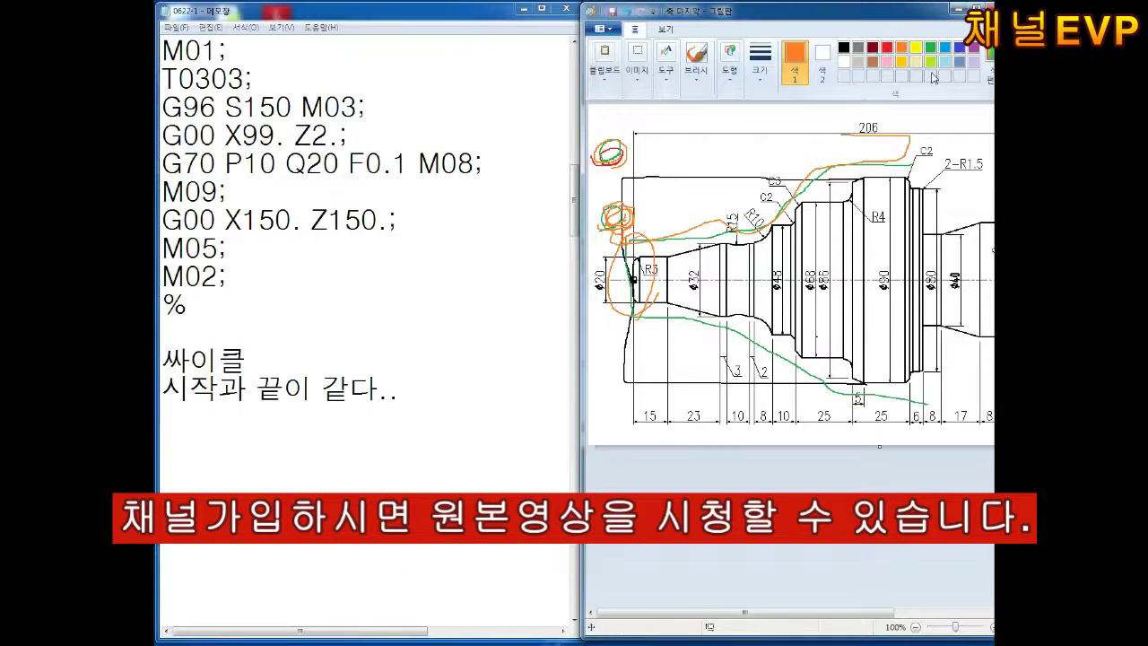
pyautogui.moveTo(621, 219)
pyautogui.mouseDown()
pyautogui.moveTo(634, 285)
pyautogui.moveTo(868, 171)
pyautogui.moveTo(936, 151)
pyautogui.moveTo(619, 227)
pyautogui.mouseUp()
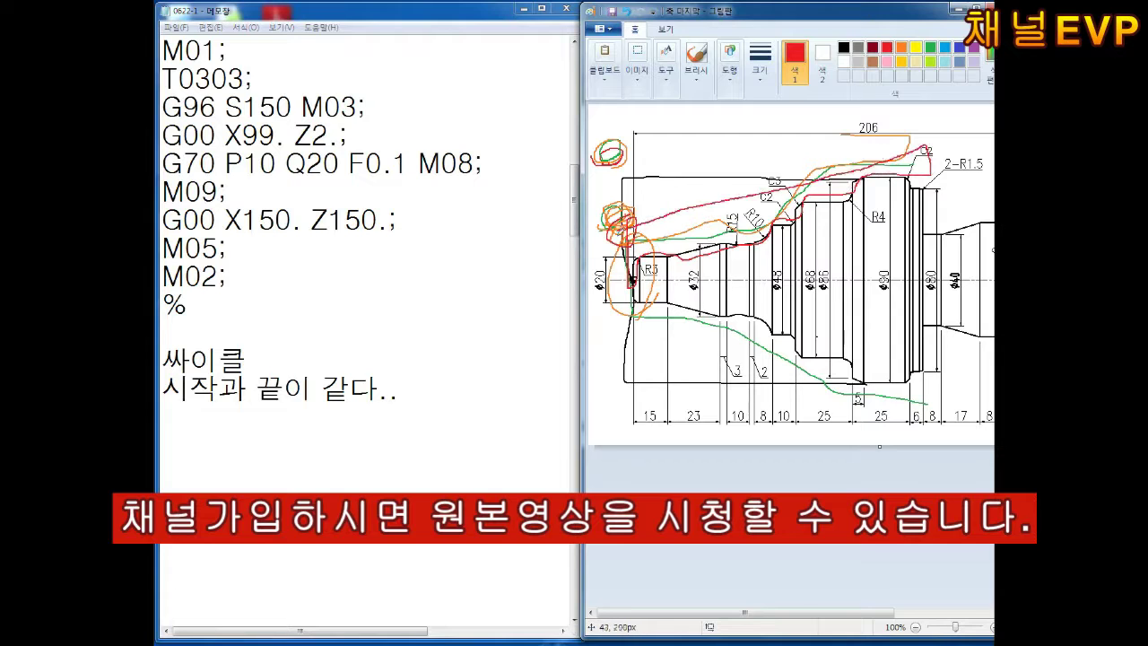
pyautogui.moveTo(744, 612); pyautogui.dragTo(761, 612)
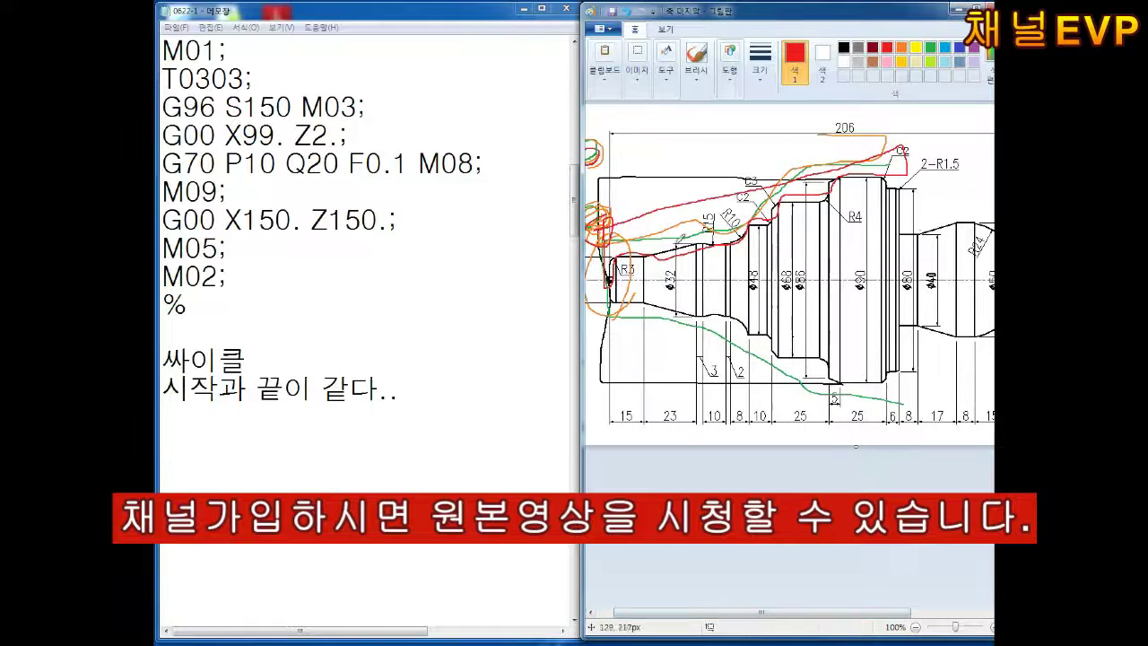
pyautogui.moveTo(604, 221)
pyautogui.mouseDown()
pyautogui.moveTo(992, 167)
pyautogui.moveTo(617, 235)
pyautogui.mouseUp()
pyautogui.moveTo(984, 160); pyautogui.dragTo(897, 167)
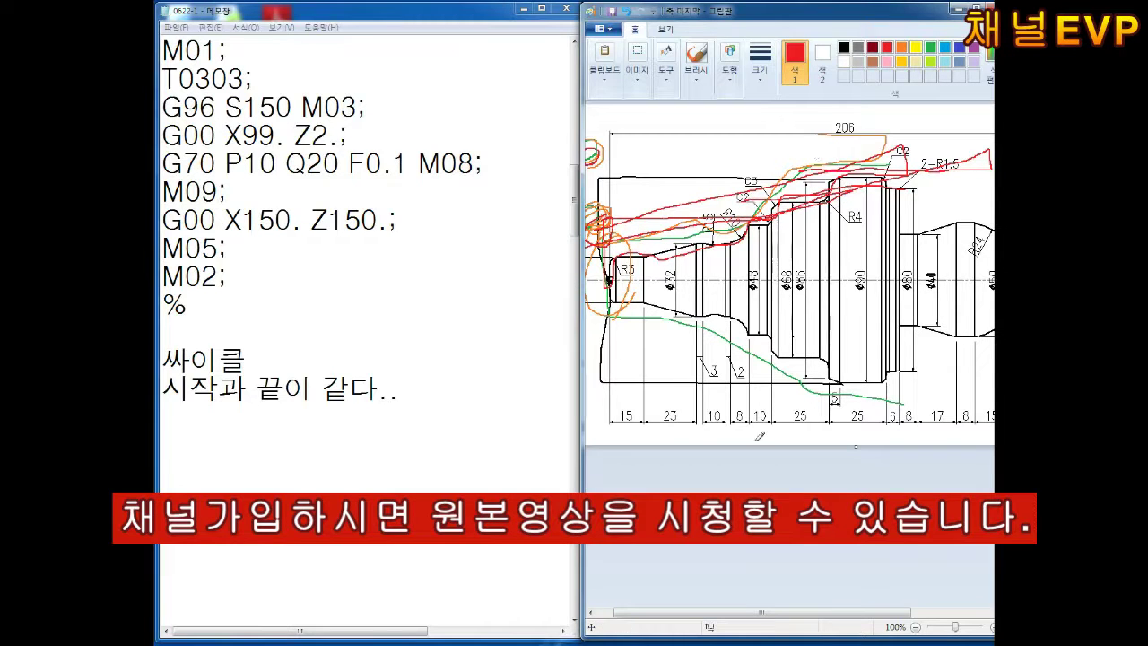
pyautogui.moveTo(762, 612); pyautogui.dragTo(744, 612)
pyautogui.moveTo(613, 111); pyautogui.dragTo(615, 106)
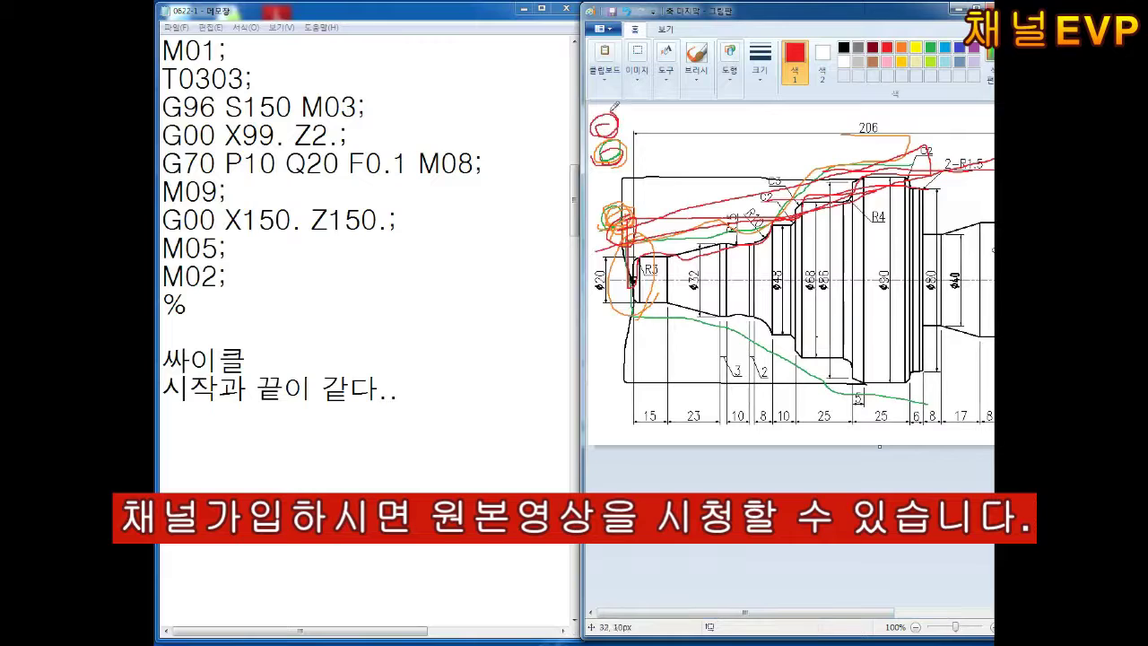
pyautogui.moveTo(624, 294)
pyautogui.mouseDown()
pyautogui.moveTo(638, 253)
pyautogui.moveTo(963, 158)
pyautogui.moveTo(630, 126)
pyautogui.moveTo(640, 143)
pyautogui.mouseUp()
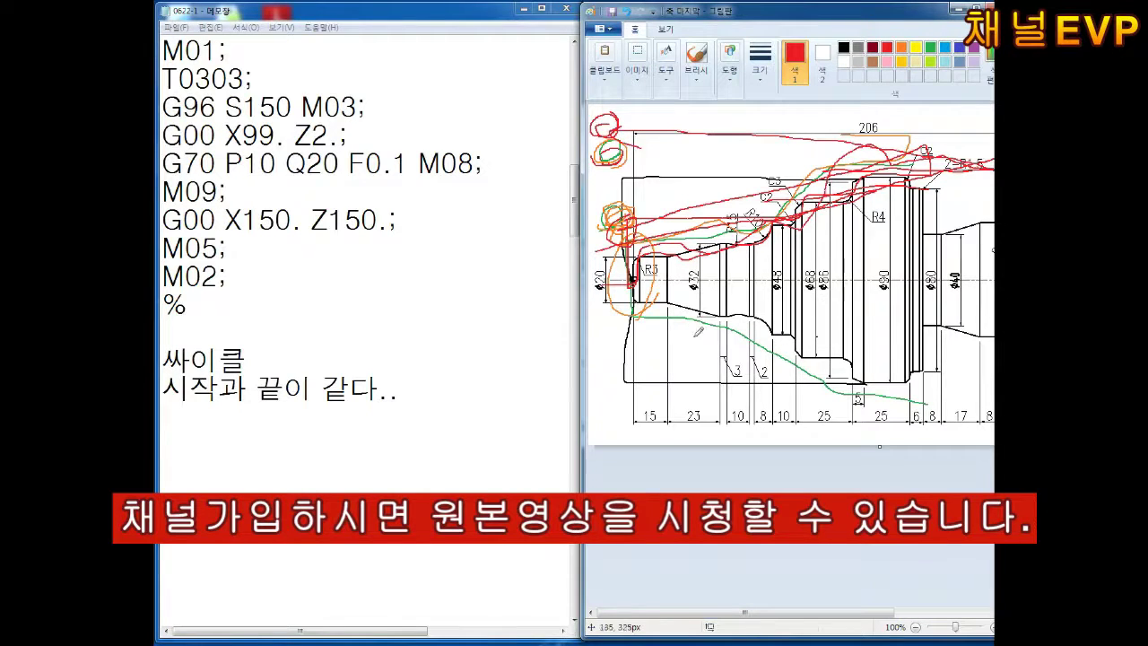
# Step: Add '(재료기준)' to the G00 X99. Z2.; line and sketch the start point, C2 chamfer and roughing passes
pyautogui.click(163, 157)
pyautogui.write('재료기준)')
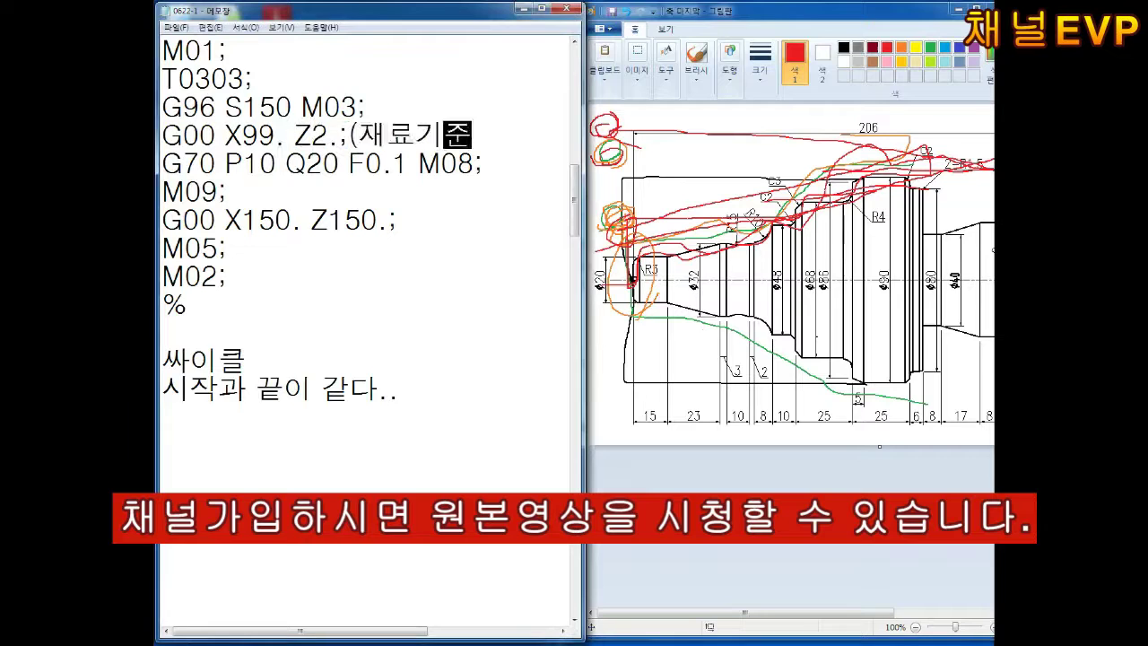
pyautogui.moveTo(632, 204); pyautogui.dragTo(610, 260)
pyautogui.hotkey('ctrl', 'z')
pyautogui.hotkey('ctrl', 'z')
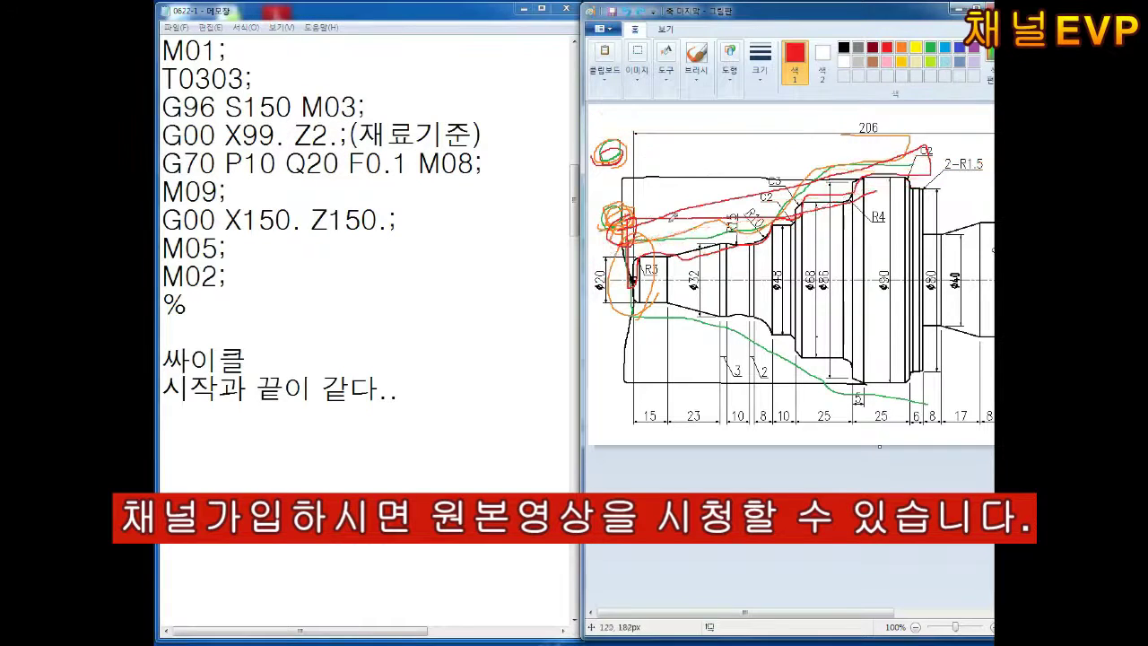
pyautogui.hotkey('ctrl', 'z')
pyautogui.hotkey('ctrl', 'z')
pyautogui.hotkey('ctrl', 'z')
pyautogui.hotkey('ctrl', 'z')
pyautogui.hotkey('ctrl', 'z')
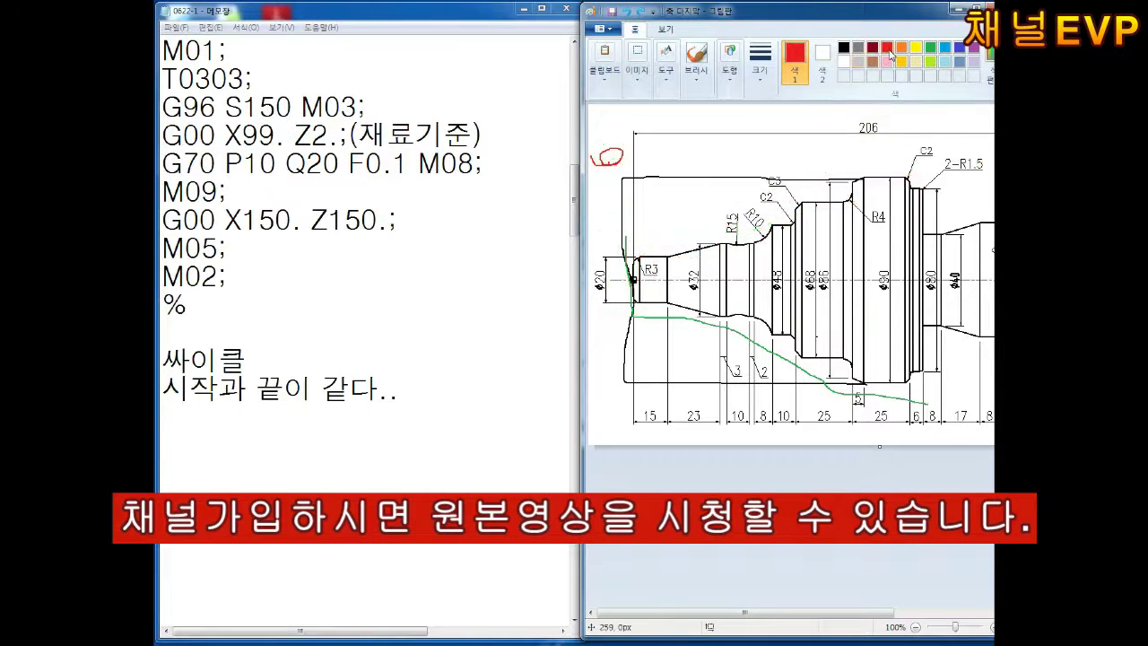
pyautogui.moveTo(628, 233)
pyautogui.mouseDown()
pyautogui.moveTo(633, 256)
pyautogui.moveTo(950, 148)
pyautogui.moveTo(691, 243)
pyautogui.mouseUp()
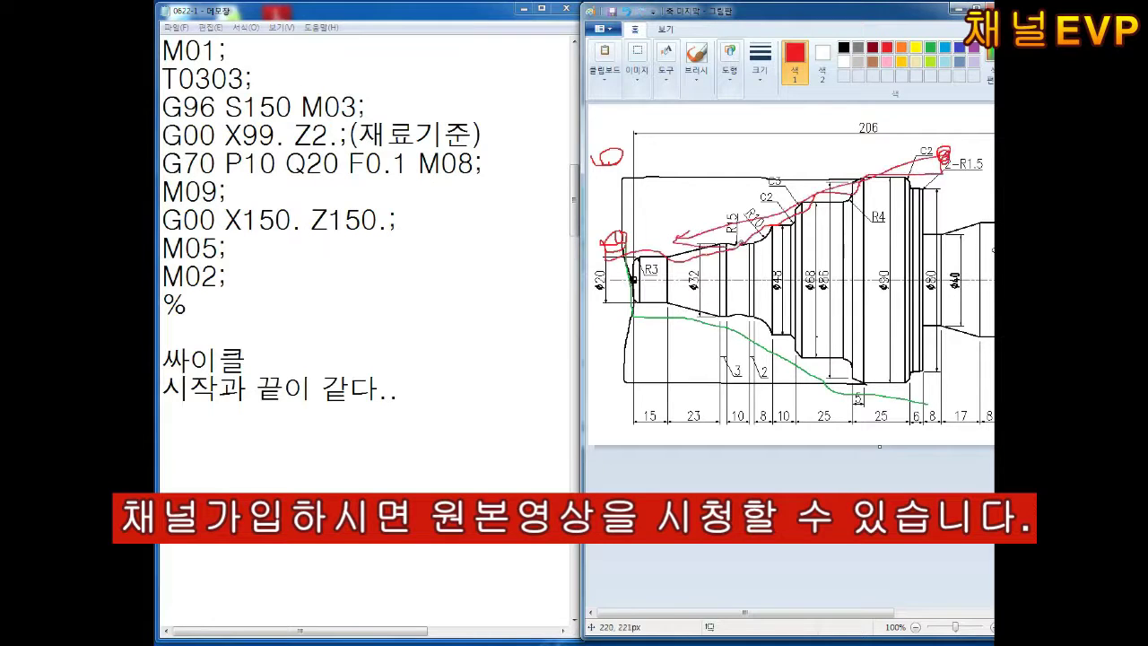
pyautogui.moveTo(951, 141)
pyautogui.mouseDown()
pyautogui.moveTo(953, 153)
pyautogui.moveTo(628, 139)
pyautogui.moveTo(662, 152)
pyautogui.mouseUp()
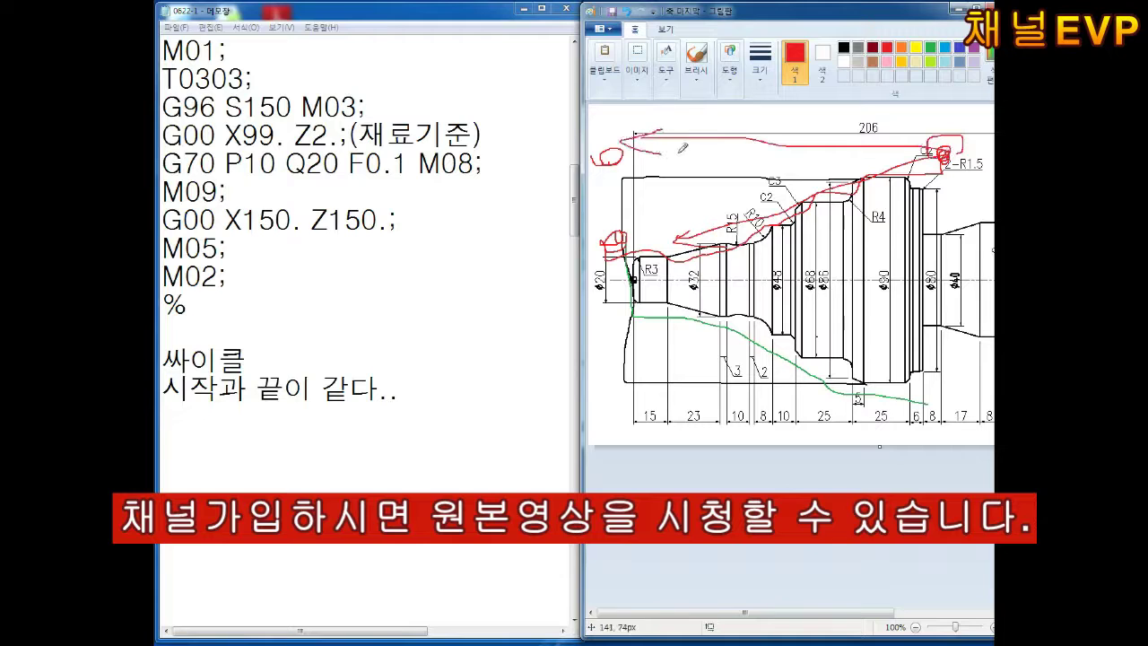
pyautogui.moveTo(614, 242)
pyautogui.mouseDown()
pyautogui.moveTo(978, 135)
pyautogui.moveTo(731, 206)
pyautogui.mouseUp()
# Step: Add the notes 황삭공구 1개, 황삭 and 정삭 on new lines below the % end mark
pyautogui.hotkey('ctrl', 'z')
pyautogui.hotkey('ctrl', 'z')
pyautogui.hotkey('ctrl', 'z')
pyautogui.hotkey('ctrl', 'z')
pyautogui.hotkey('ctrl', 'z')
pyautogui.hotkey('ctrl', 'z')
pyautogui.hotkey('ctrl', 'z')
pyautogui.hotkey('ctrl', 'z')
pyautogui.hotkey('ctrl', 'z')
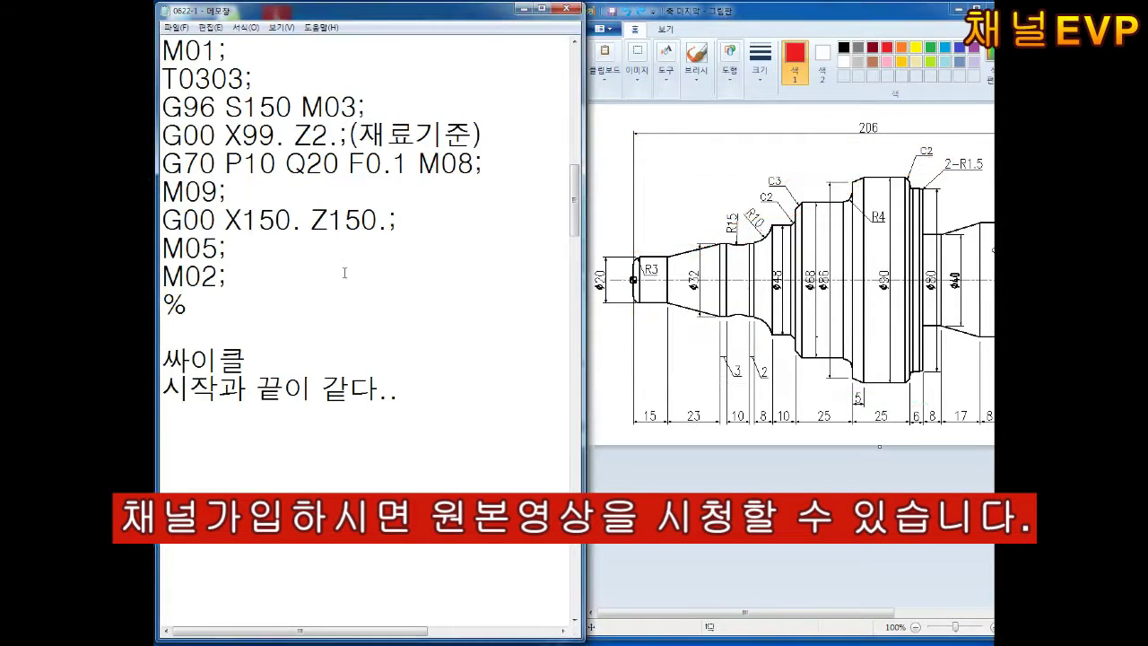
pyautogui.press('Return')
pyautogui.press('Return')
pyautogui.press('Return')
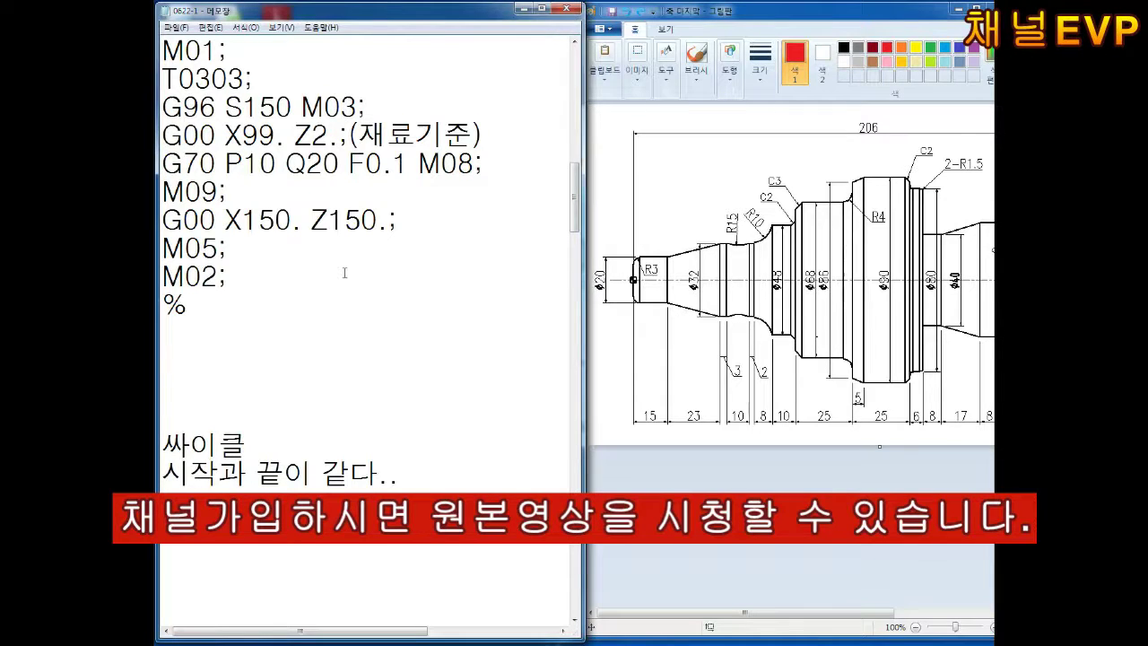
pyautogui.write('황삭공구 1개')
pyautogui.press('Return')
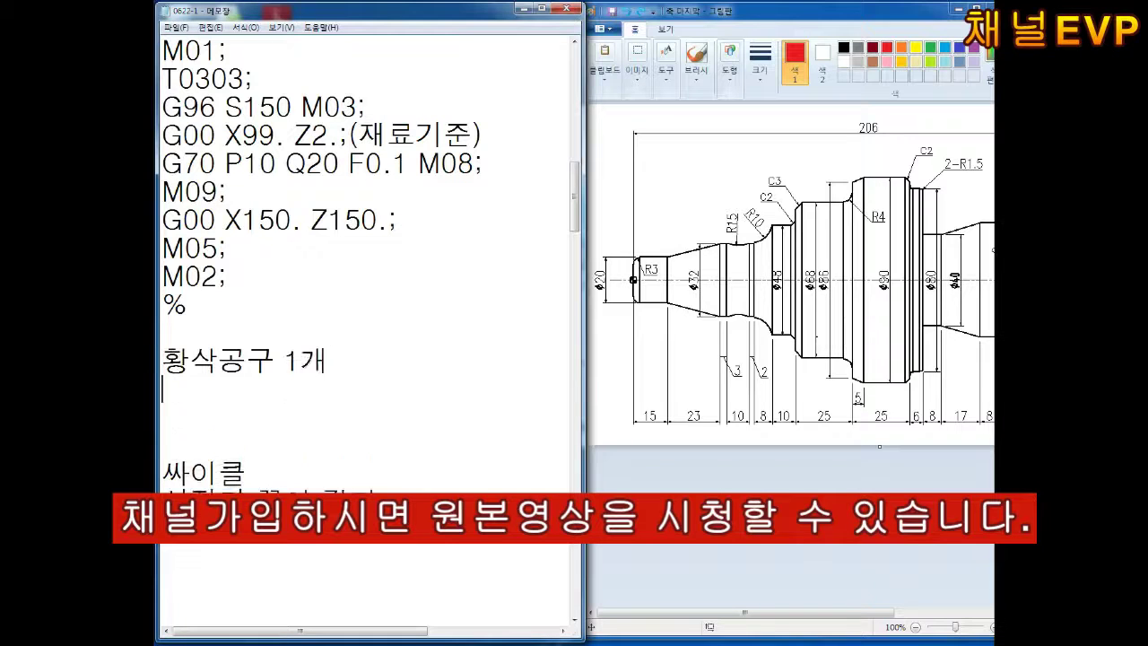
pyautogui.write('황삭')
pyautogui.press('Return')
pyautogui.write('정삭')
pyautogui.click(164, 389)
pyautogui.press('Return')
pyautogui.press('Return')
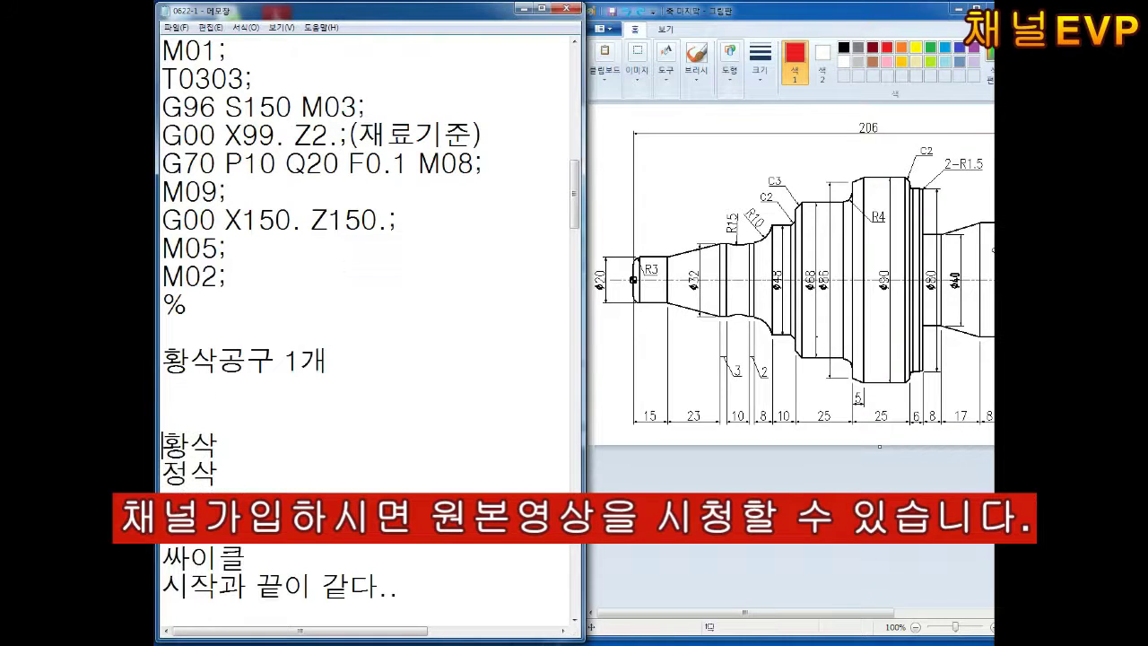
# Step: Change the finishing block's tool call from T0303 to T0101
pyautogui.scroll(3, 358, 269)
pyautogui.click(212, 163)
pyautogui.press('BackSpace')
pyautogui.write('1')
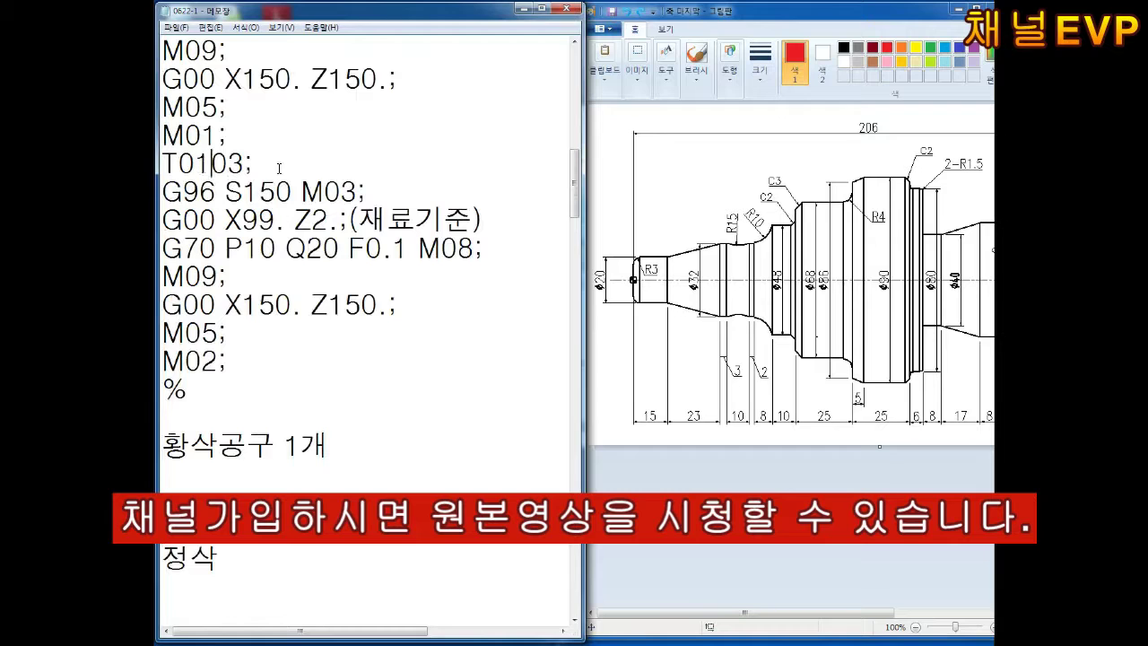
pyautogui.press('Right')
pyautogui.press('Delete')
pyautogui.write('11')
pyautogui.press('BackSpace')
pyautogui.scroll(5, 267, 161)
pyautogui.scroll(4, 267, 161)
pyautogui.scroll(-11, 267, 162)
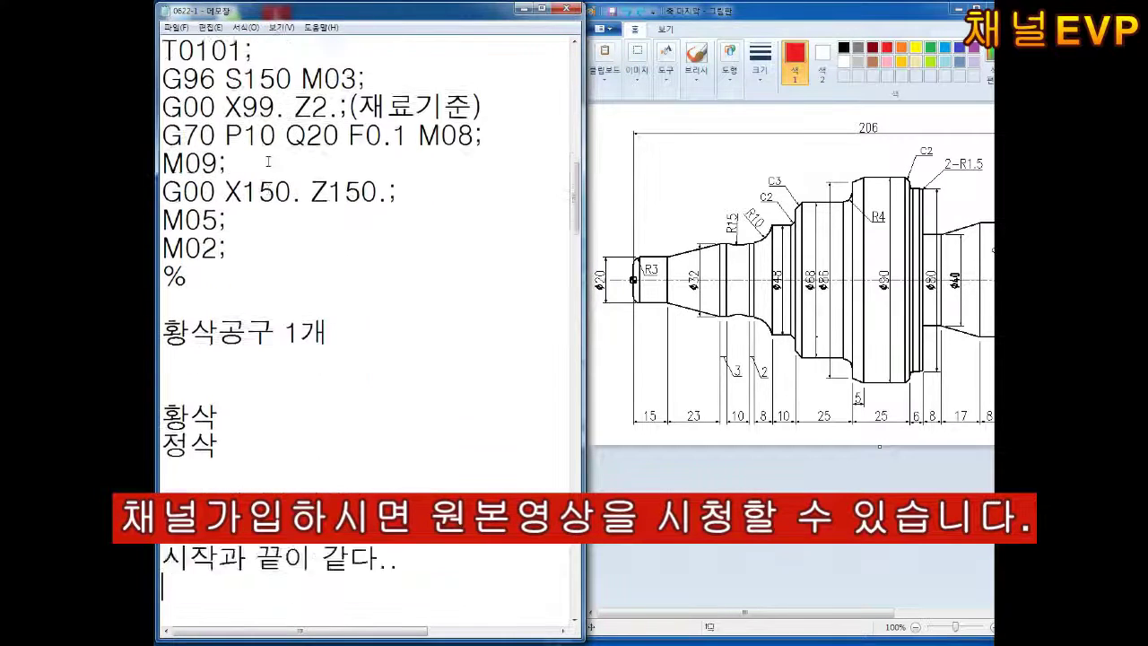
pyautogui.scroll(-1, 267, 162)
pyautogui.scroll(3, 267, 161)
pyautogui.scroll(1, 267, 161)
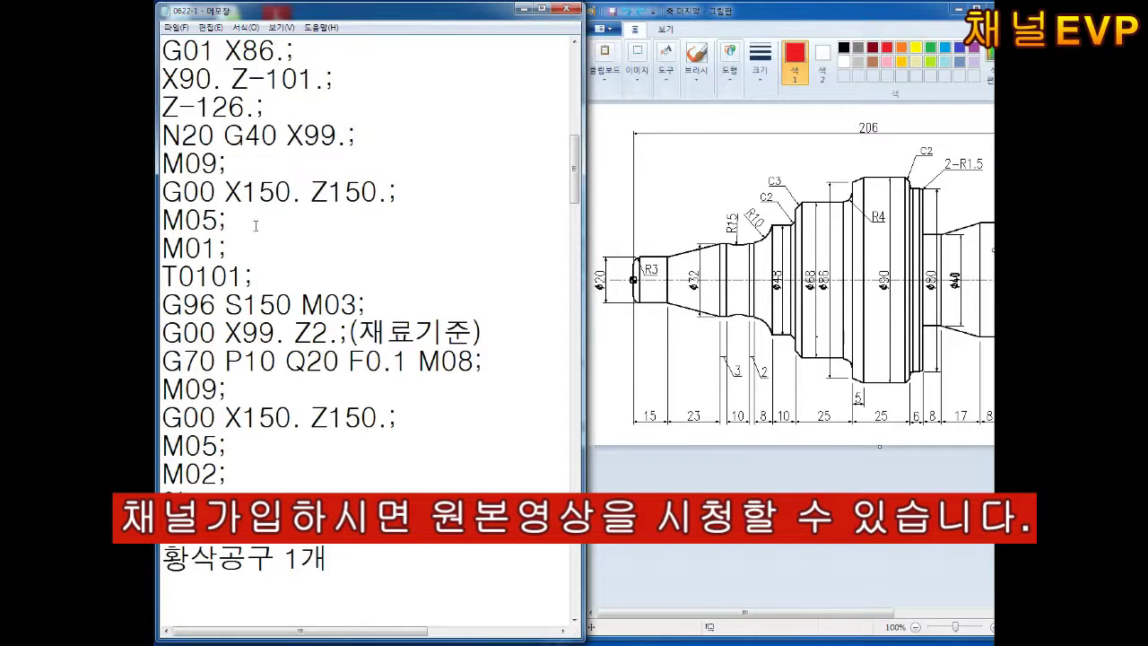
pyautogui.moveTo(256, 225); pyautogui.dragTo(422, 454)
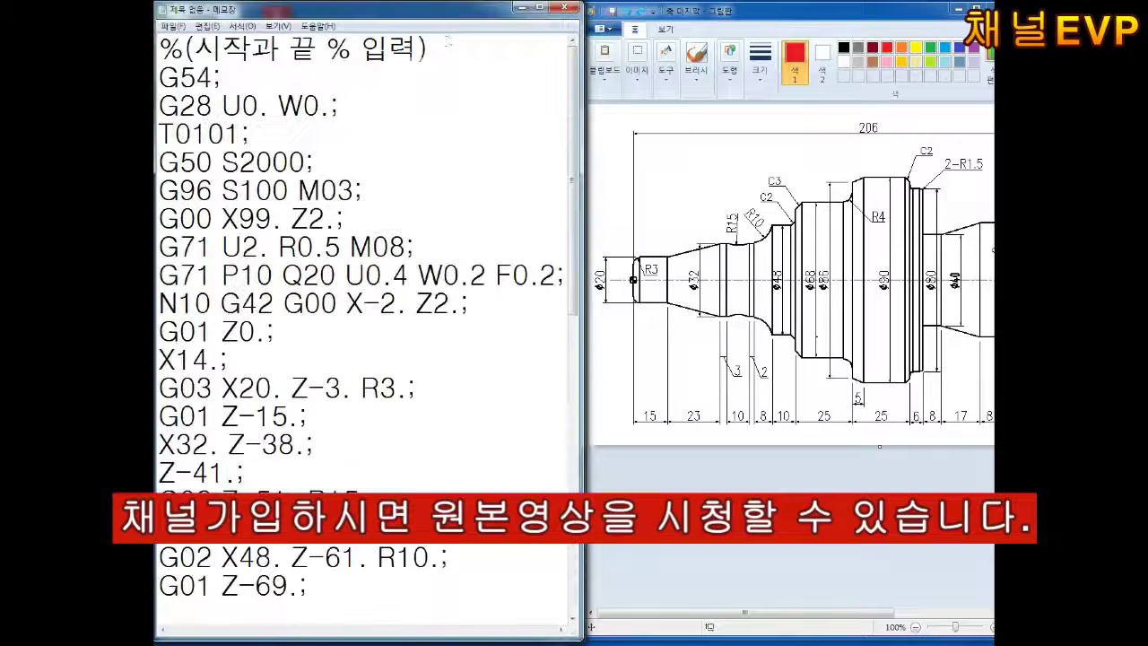
# Step: Delete the T0101, M05 and M01 lines ahead of the finishing cycle
pyautogui.scroll(-1, 443, 89)
pyautogui.moveTo(250, 360); pyautogui.dragTo(157, 360)
pyautogui.press('Delete')
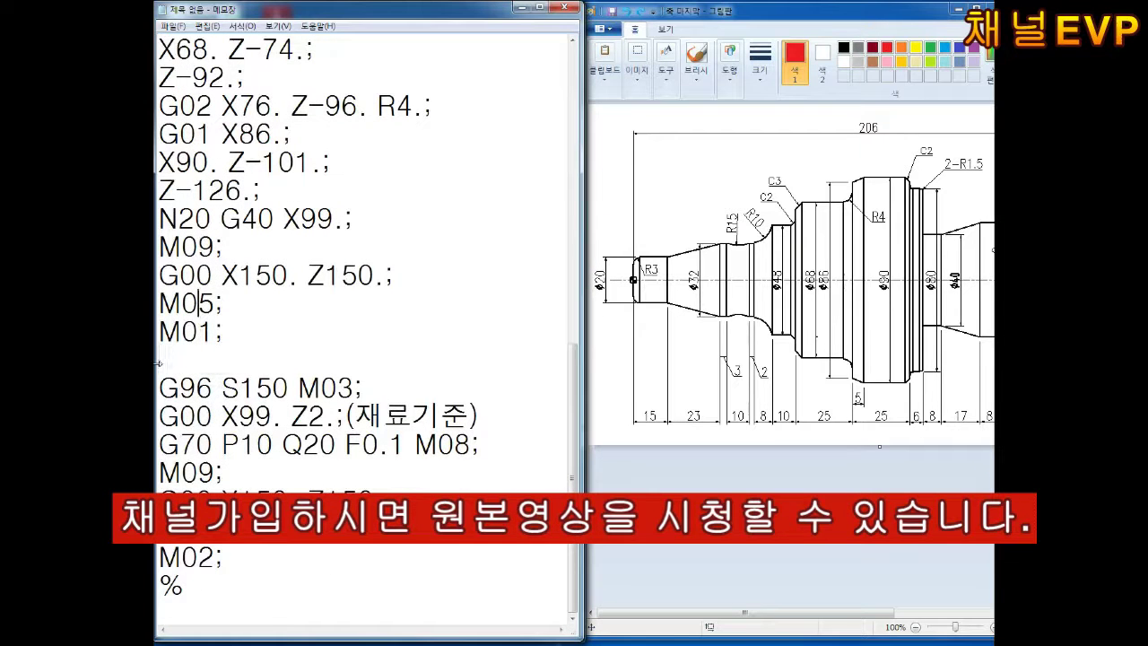
pyautogui.press('BackSpace')
pyautogui.press('BackSpace')
pyautogui.press('BackSpace')
pyautogui.press('BackSpace')
pyautogui.press('BackSpace')
pyautogui.press('BackSpace')
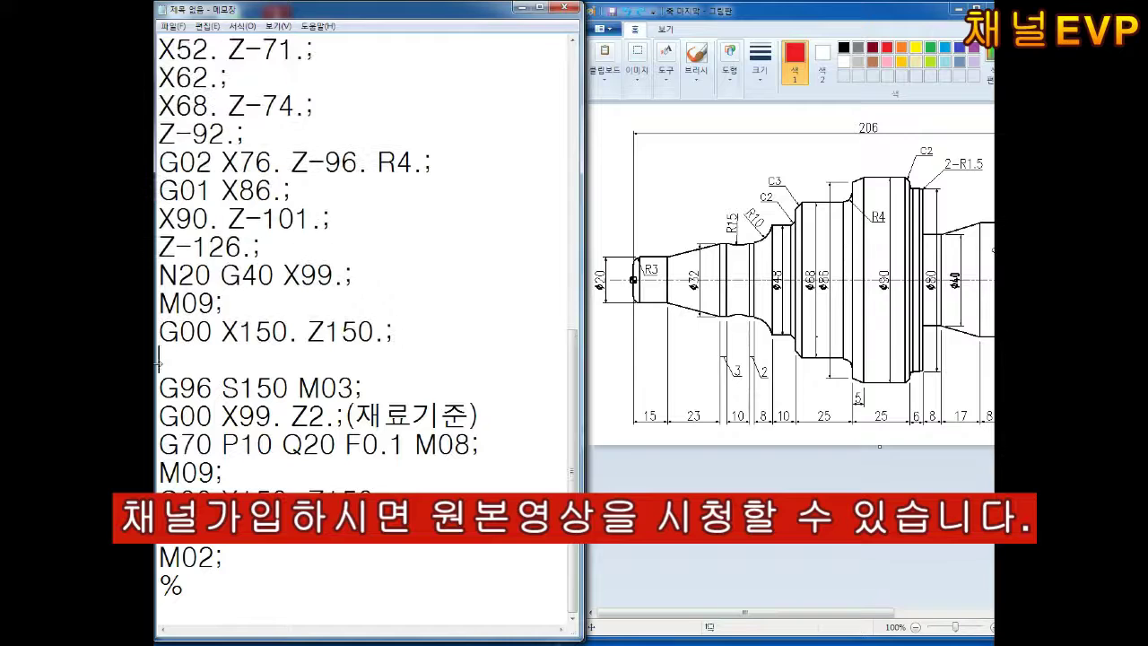
# Step: Remove the (재료기준) comment, M08 and M09, and note '싸이클: 시작 끝이 같다...' below %
pyautogui.press('BackSpace')
pyautogui.press('BackSpace')
pyautogui.press('BackSpace')
pyautogui.click(362, 444)
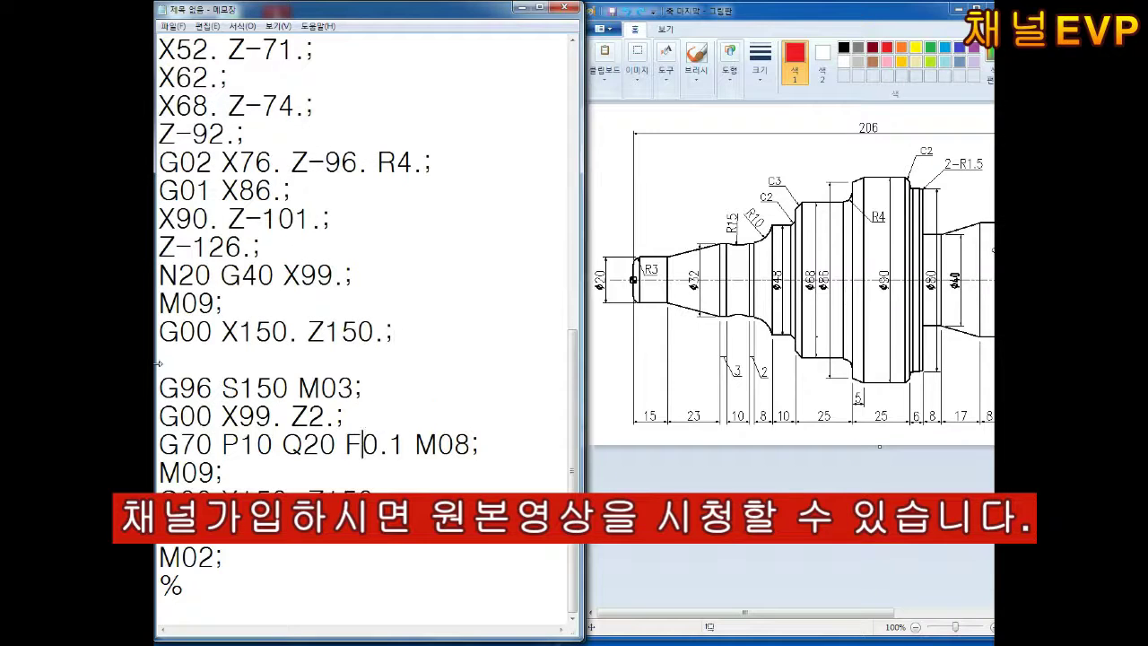
pyautogui.press('BackSpace')
pyautogui.press('BackSpace')
pyautogui.press('BackSpace')
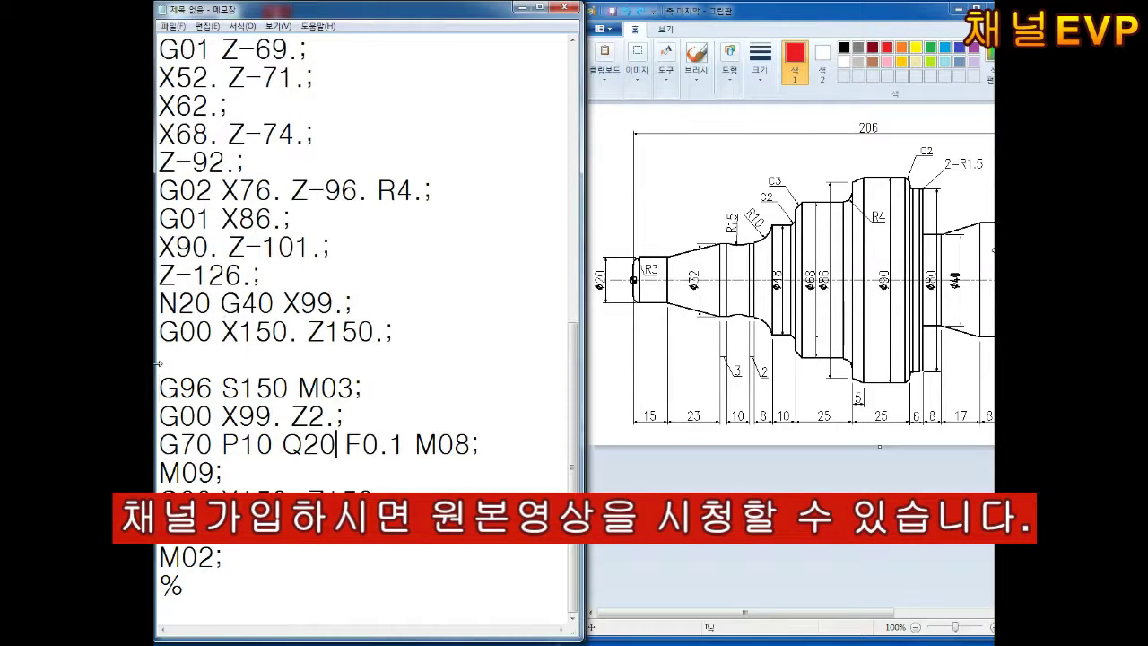
pyautogui.click(469, 444)
pyautogui.press('BackSpace')
pyautogui.press('BackSpace')
pyautogui.press('BackSpace')
pyautogui.press('BackSpace')
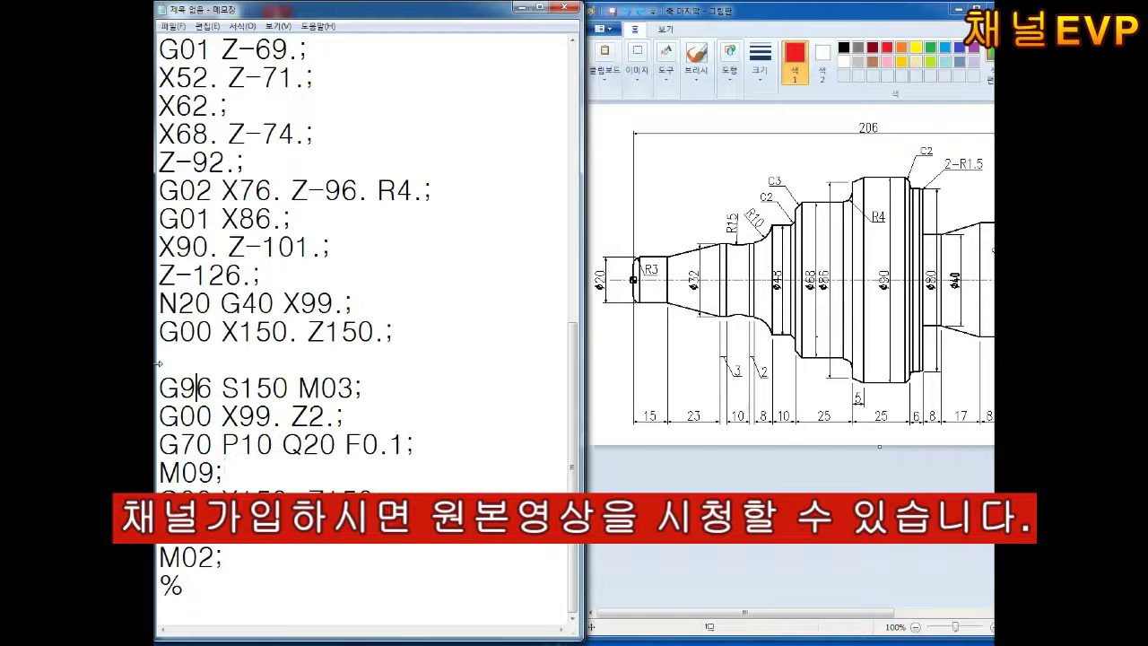
pyautogui.press('Return')
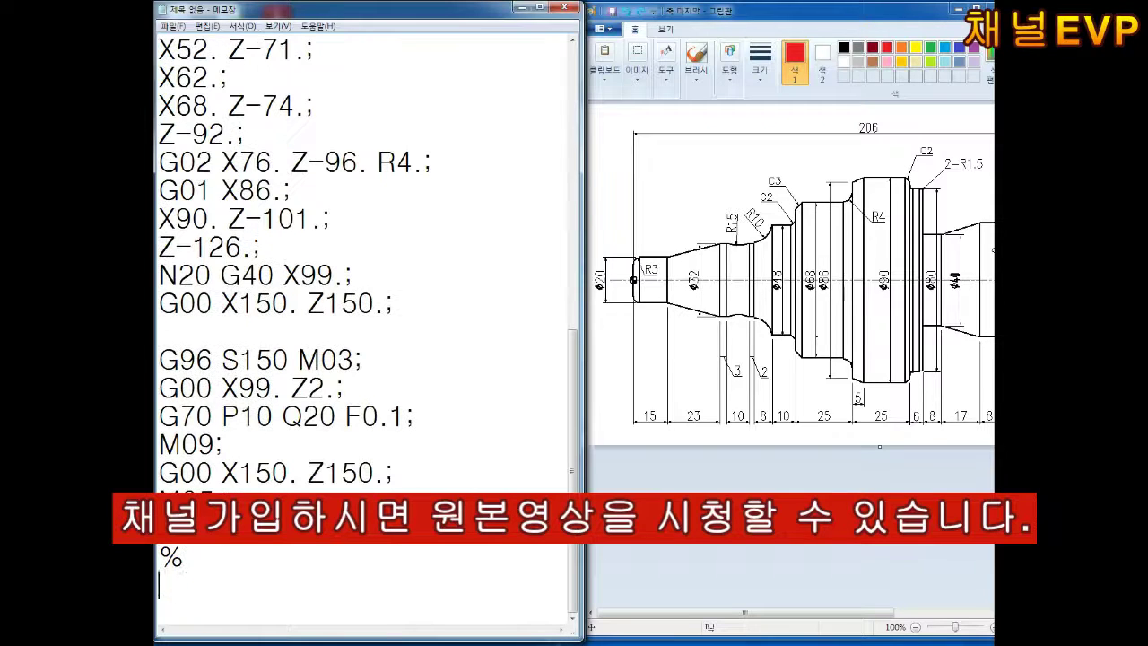
pyautogui.write('싸이클: 시작 끝이 같다...')
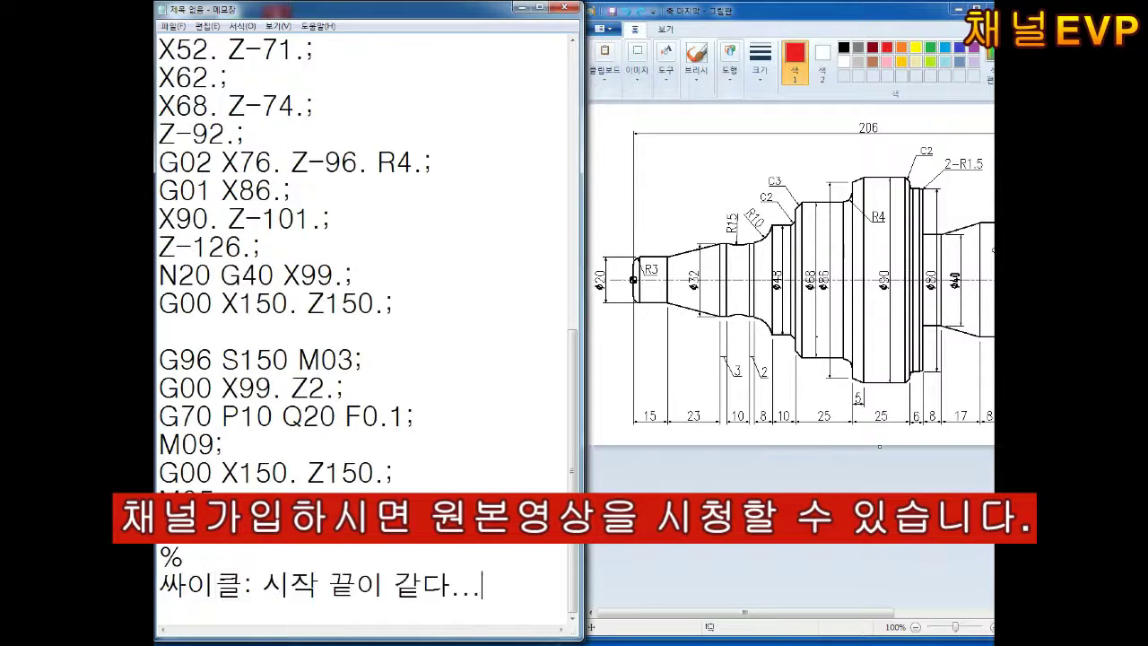
# Step: Highlight both G00 X99. Z2. approach lines and sketch the tool's approach path on the drawing
pyautogui.scroll(10, 252, 304)
pyautogui.moveTo(159, 47); pyautogui.dragTo(247, 472)
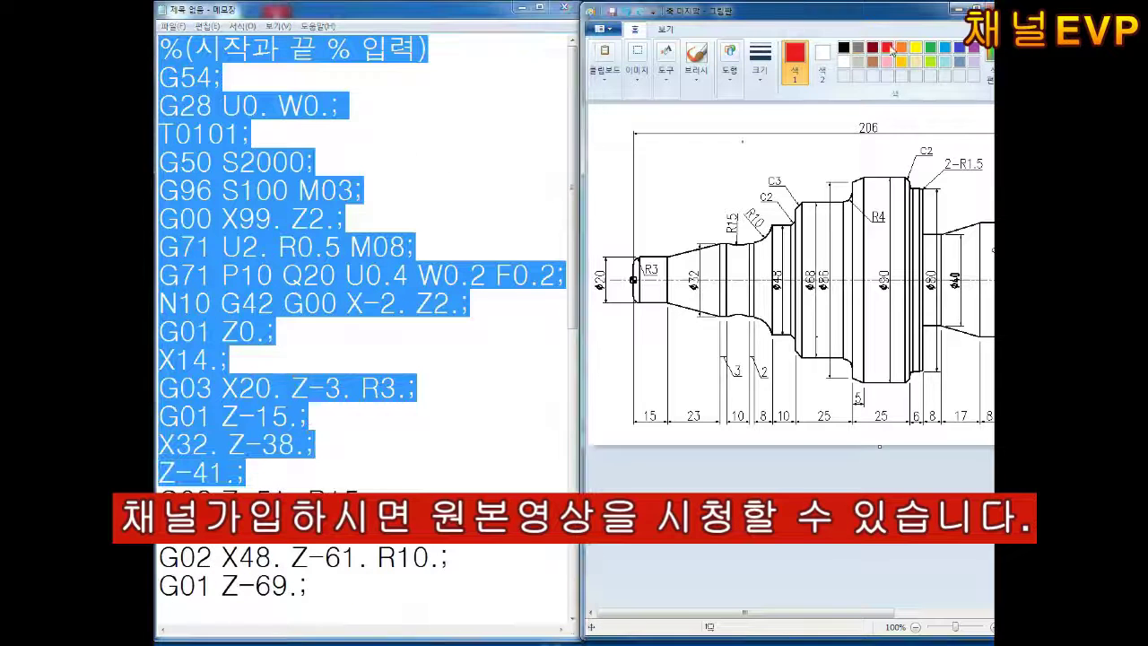
pyautogui.moveTo(708, 203)
pyautogui.mouseDown()
pyautogui.moveTo(640, 239)
pyautogui.moveTo(632, 134)
pyautogui.mouseUp()
pyautogui.click(363, 190)
pyautogui.moveTo(347, 219); pyautogui.dragTo(160, 219)
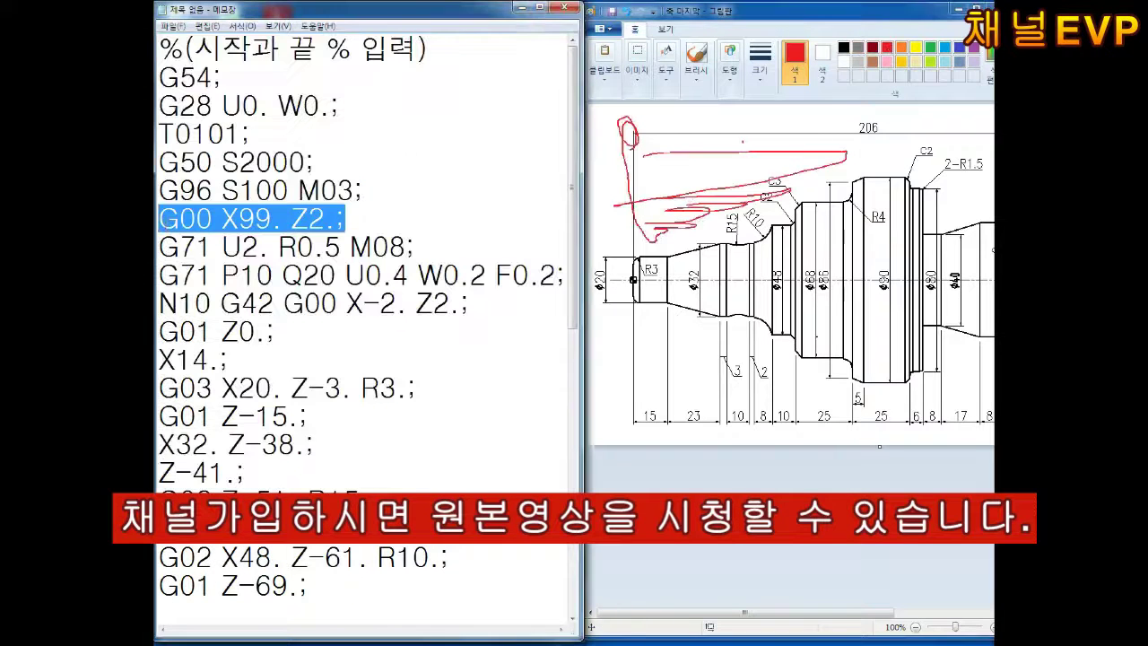
pyautogui.click(341, 335)
pyautogui.scroll(-7, 342, 335)
pyautogui.moveTo(357, 383); pyautogui.dragTo(160, 388)
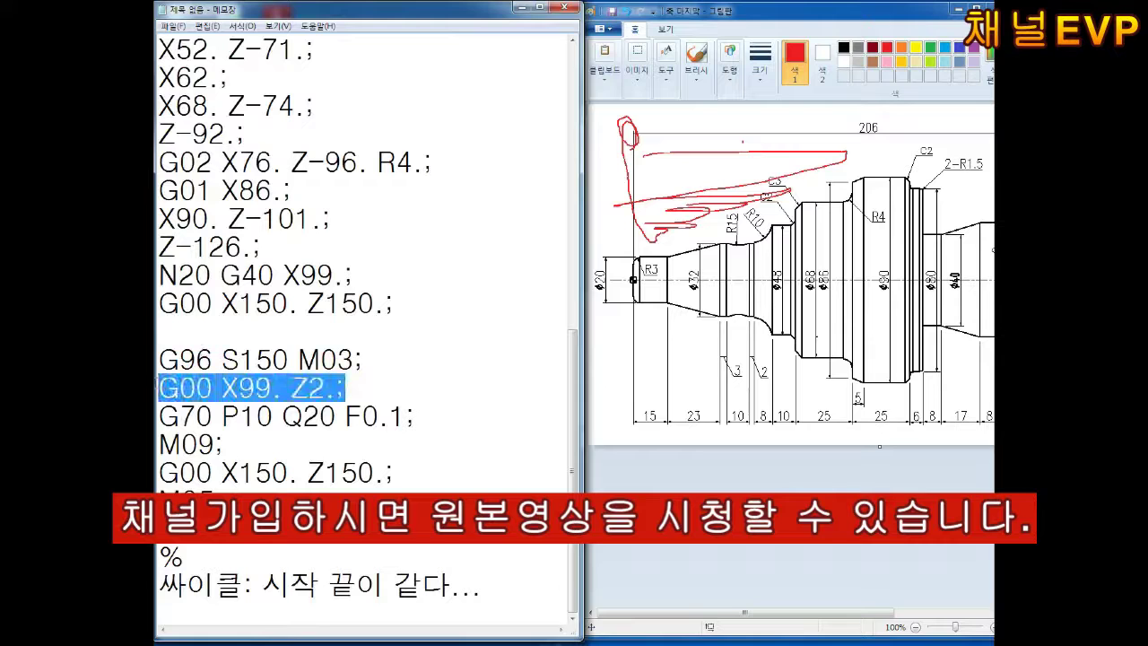
pyautogui.click(360, 332)
pyautogui.scroll(3, 373, 308)
pyautogui.scroll(3, 378, 329)
pyautogui.moveTo(358, 223); pyautogui.dragTo(159, 219)
pyautogui.scroll(-2, 159, 219)
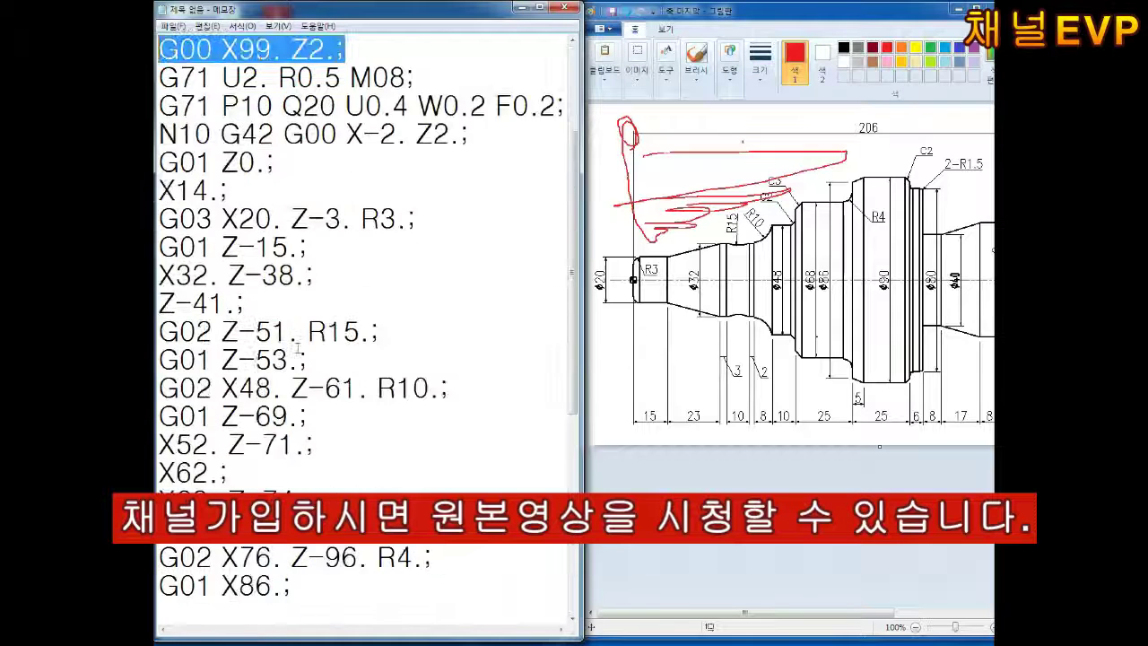
pyautogui.scroll(-5, 160, 219)
# Step: Delete the finishing block's duplicate G00 X99. Z2. line and the G00 X150. Z150. retract line
pyautogui.moveTo(357, 387); pyautogui.dragTo(160, 387)
pyautogui.press('BackSpace')
pyautogui.press('BackSpace')
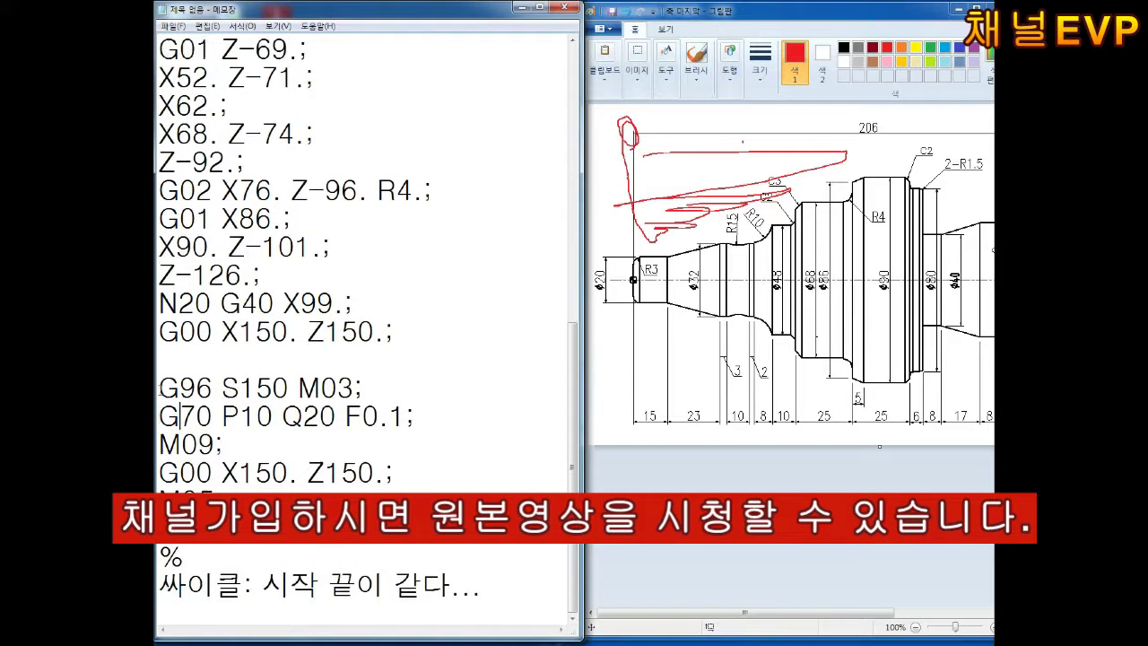
pyautogui.press('Return')
pyautogui.click(159, 388)
pyautogui.press('End')
pyautogui.press('Return')
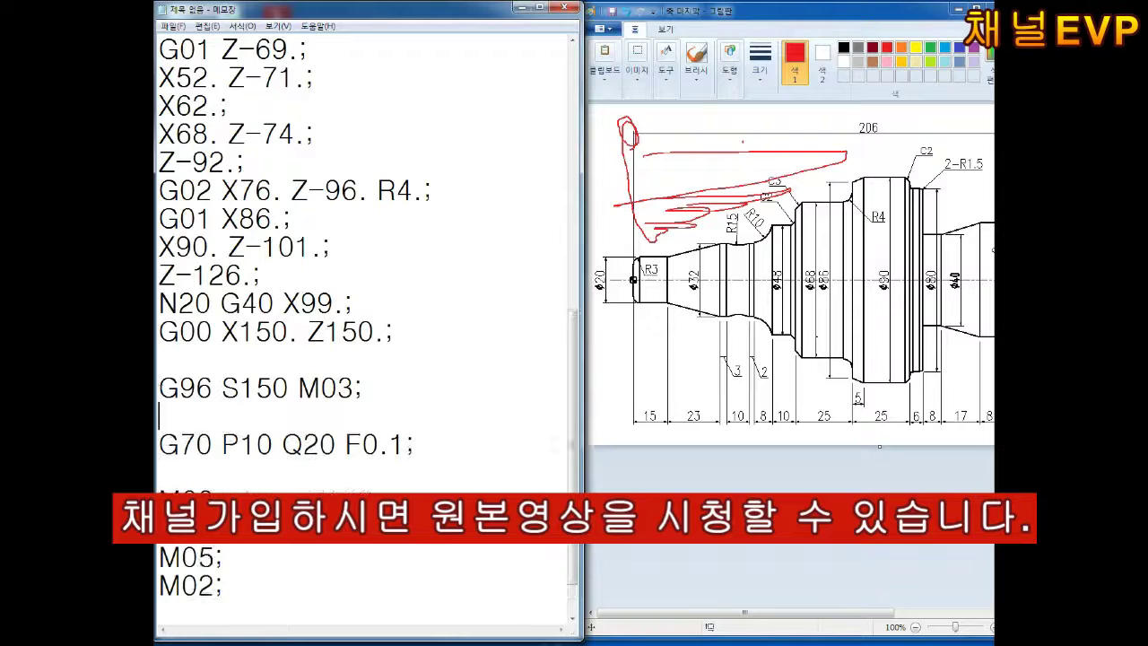
pyautogui.write('G00 X99. Z2.;)')
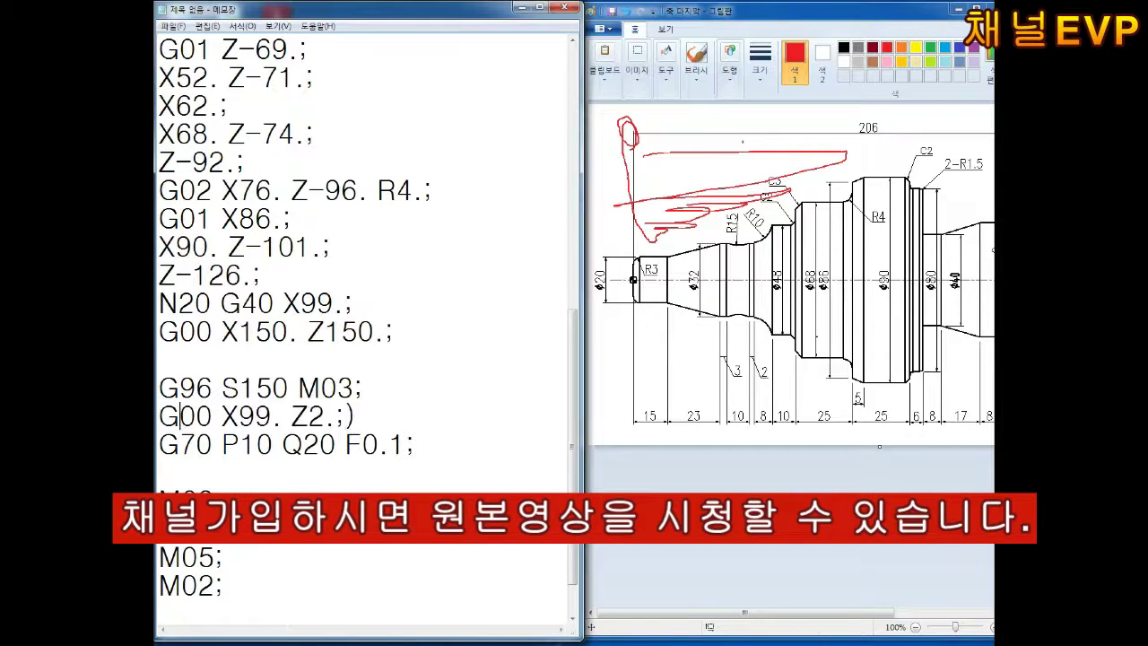
pyautogui.click(159, 415)
pyautogui.write('(')
pyautogui.press('BackSpace')
pyautogui.press('BackSpace')
pyautogui.press('BackSpace')
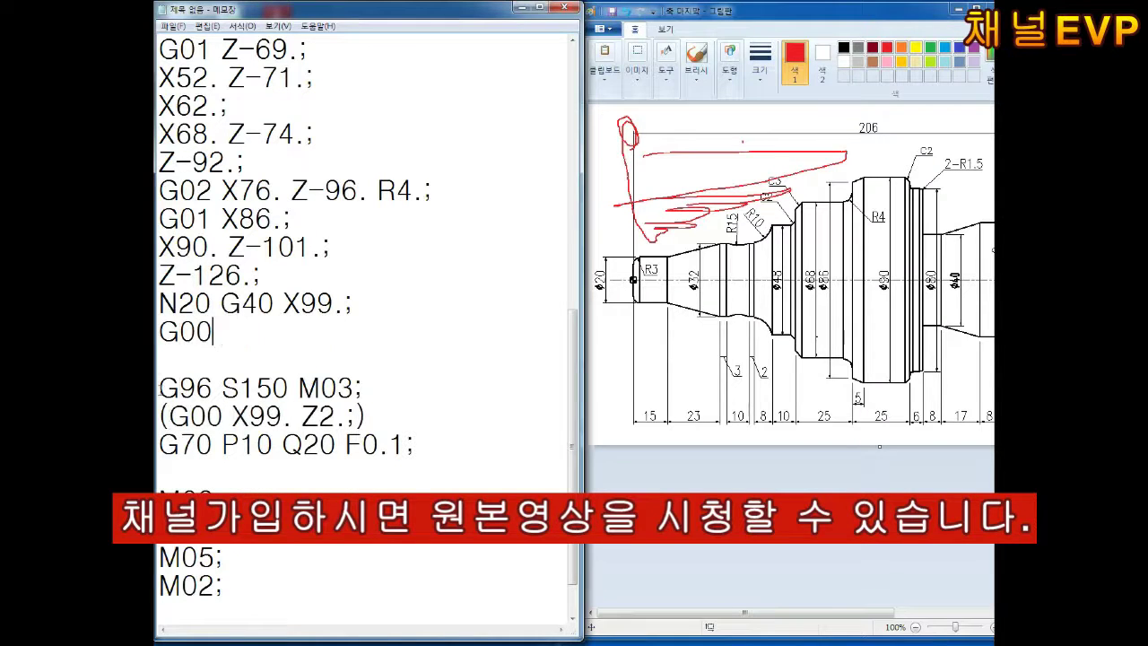
pyautogui.press('BackSpace')
pyautogui.press('BackSpace')
pyautogui.press('BackSpace')
pyautogui.press('BackSpace')
pyautogui.press('BackSpace')
pyautogui.press('BackSpace')
pyautogui.press('BackSpace')
pyautogui.press('BackSpace')
pyautogui.press('BackSpace')
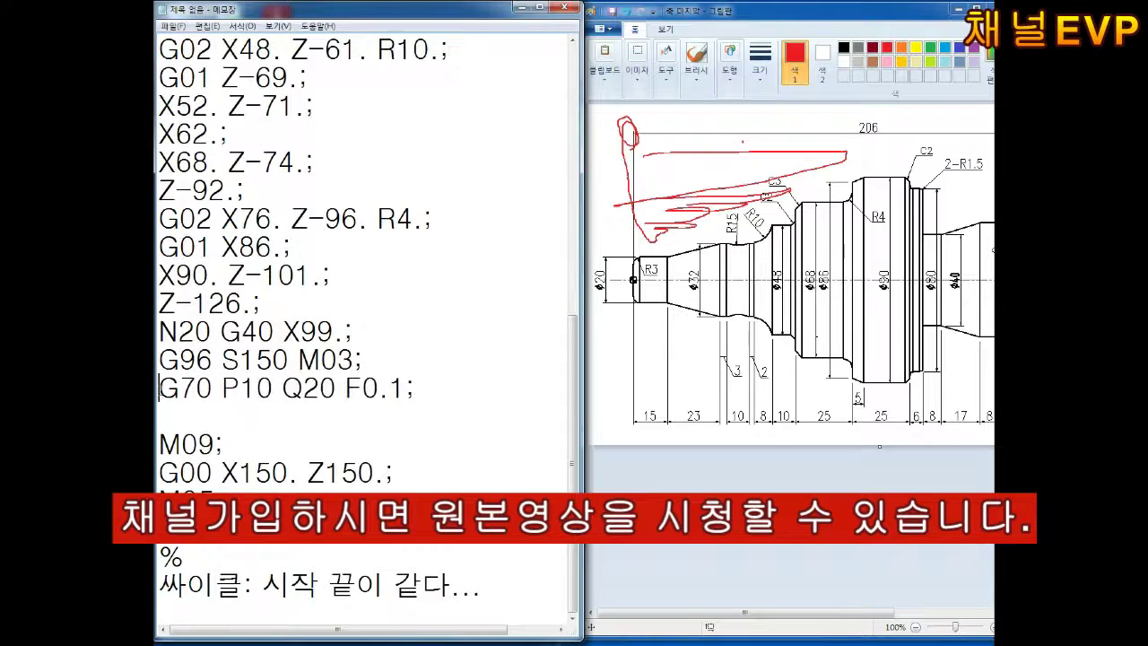
pyautogui.press('End')
pyautogui.press('Delete')
pyautogui.scroll(-1, 161, 387)
pyautogui.scroll(-1, 161, 388)
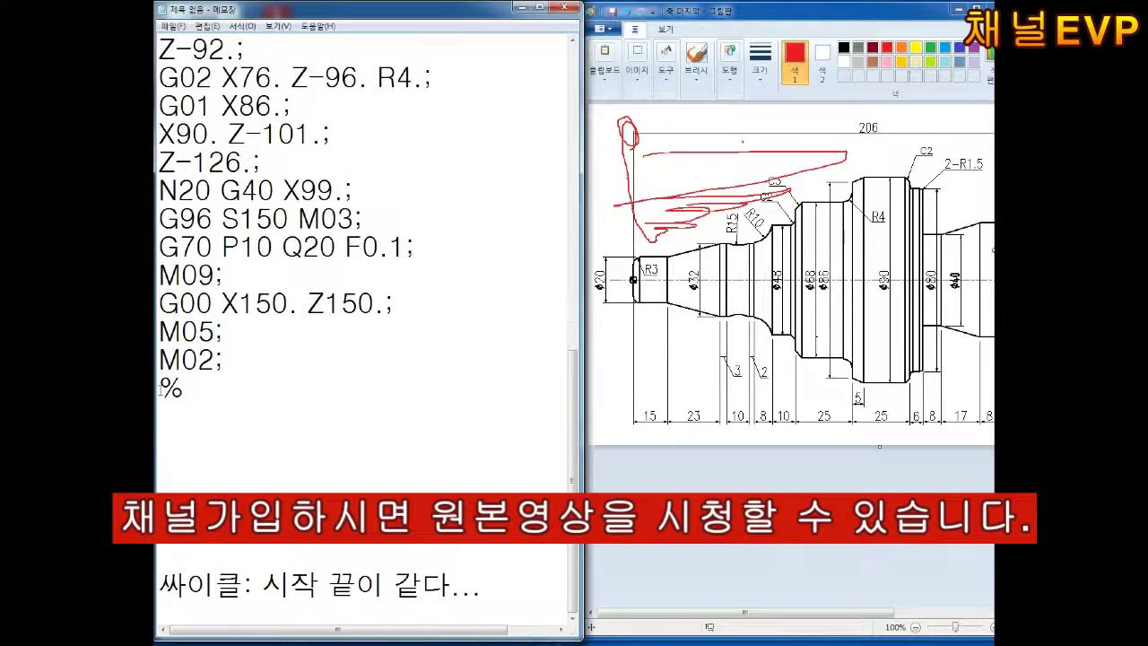